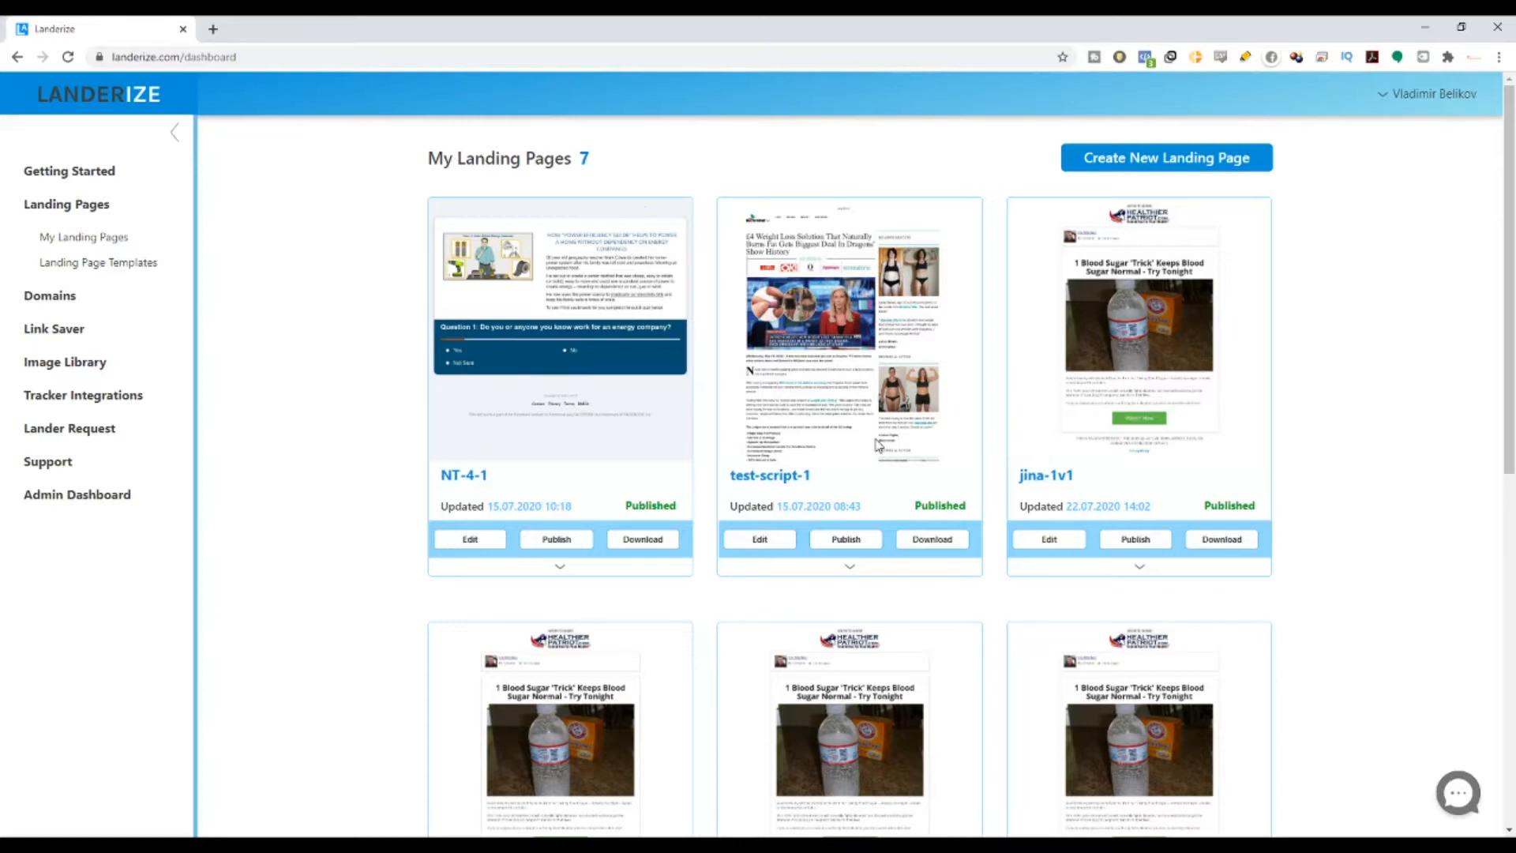
left_click(686, 847)
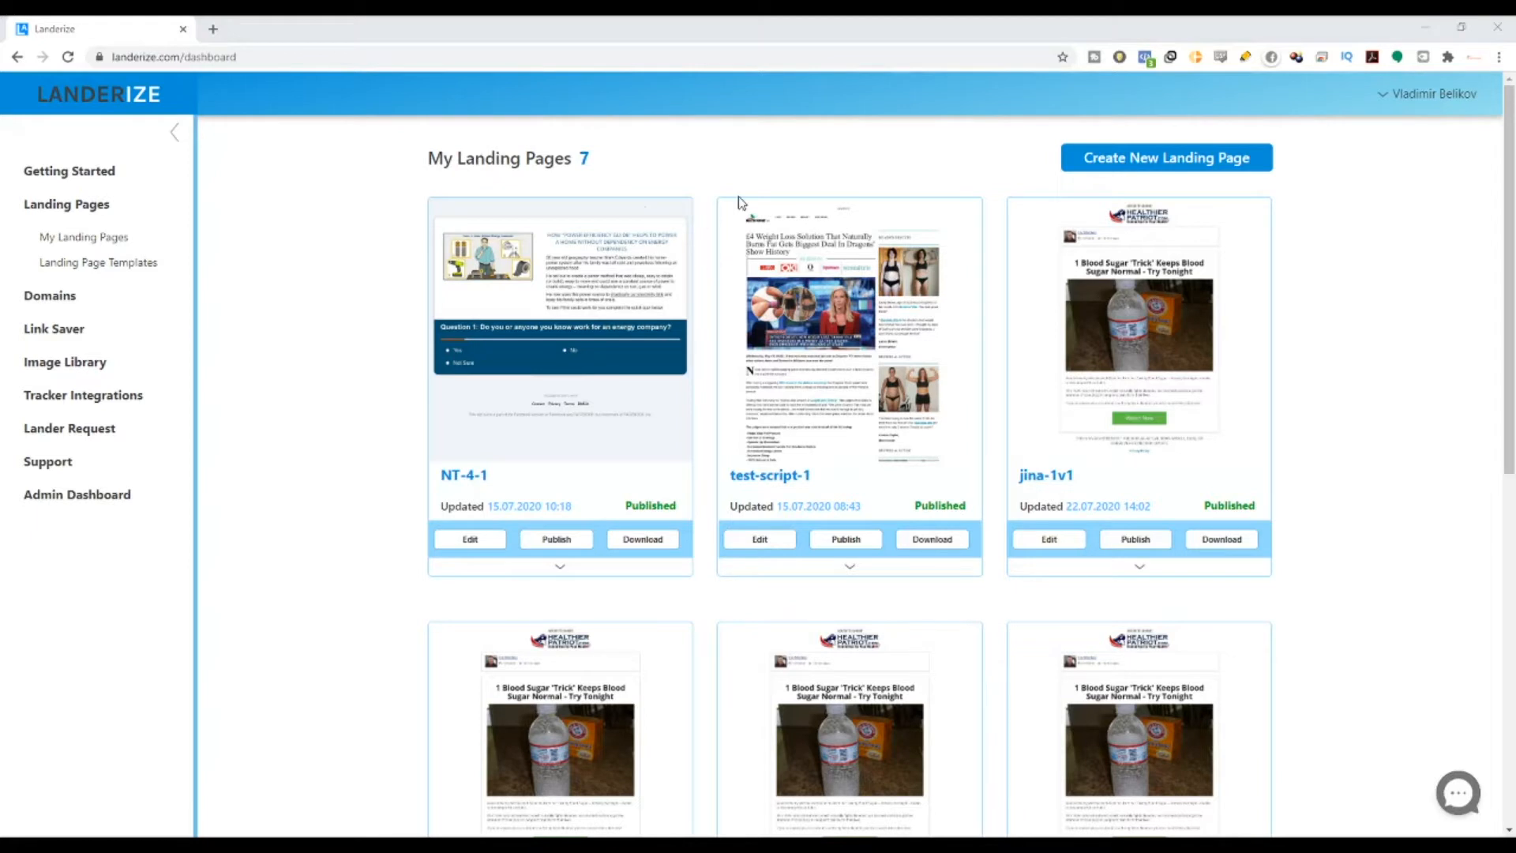
left_click(252, 243)
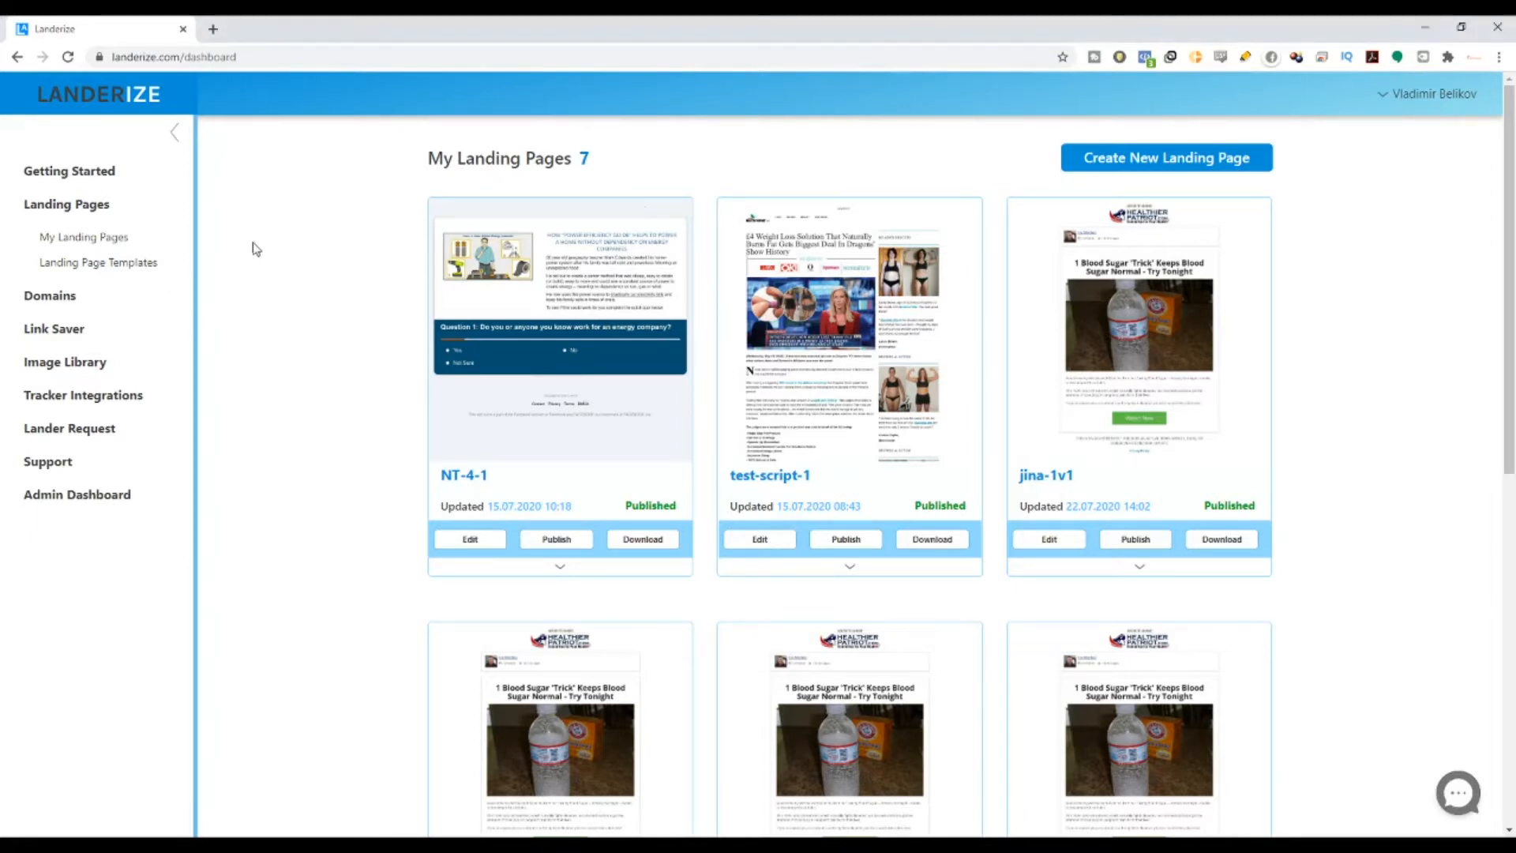
left_click(594, 847)
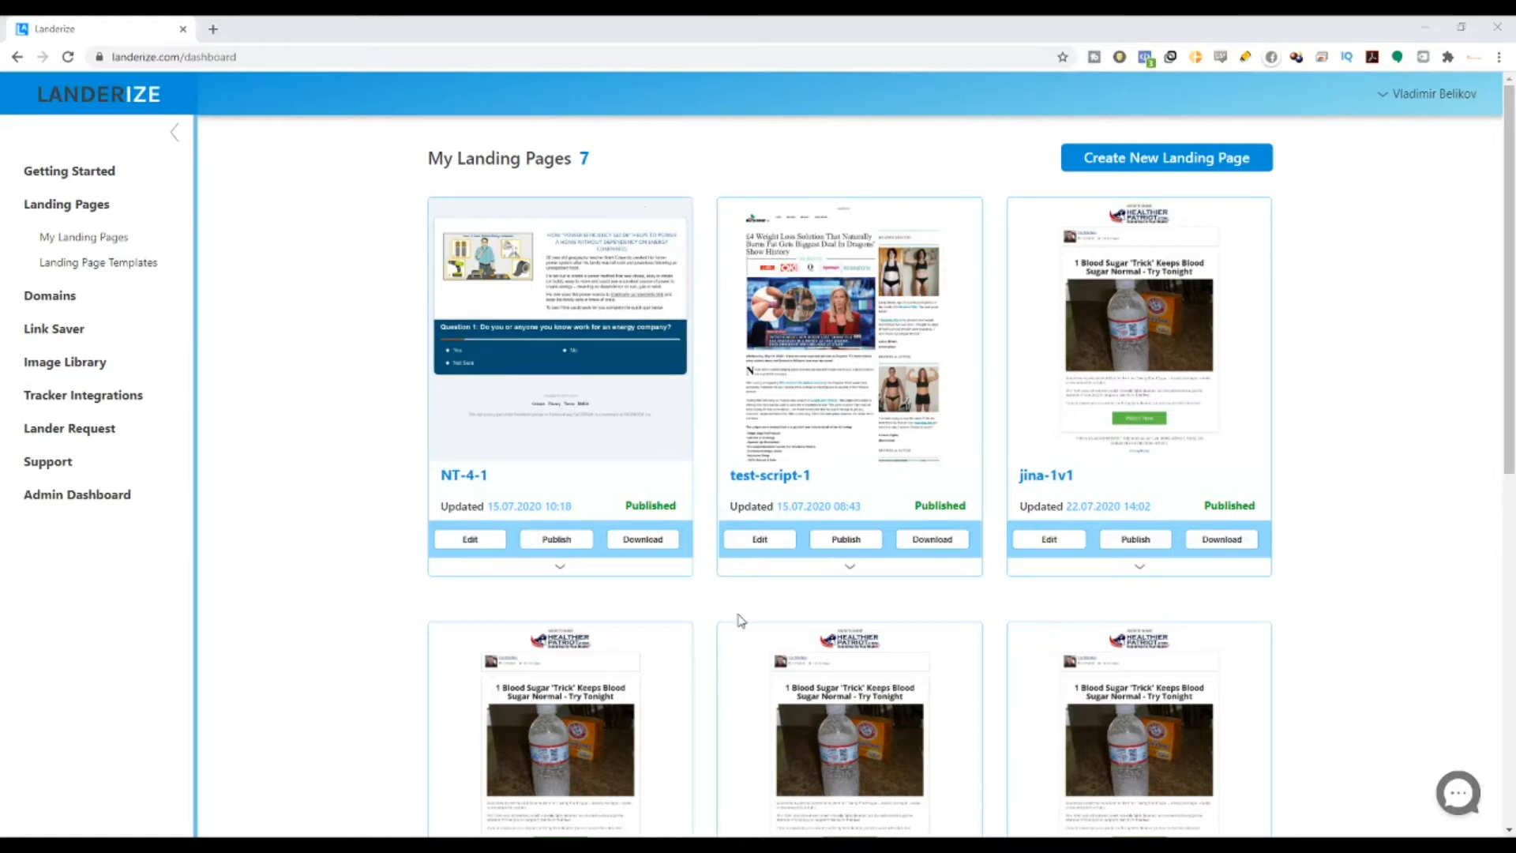
left_click(219, 295)
Open the Getting Started guide and look over its Step 1 and Step 2 sections.
left_click(96, 182)
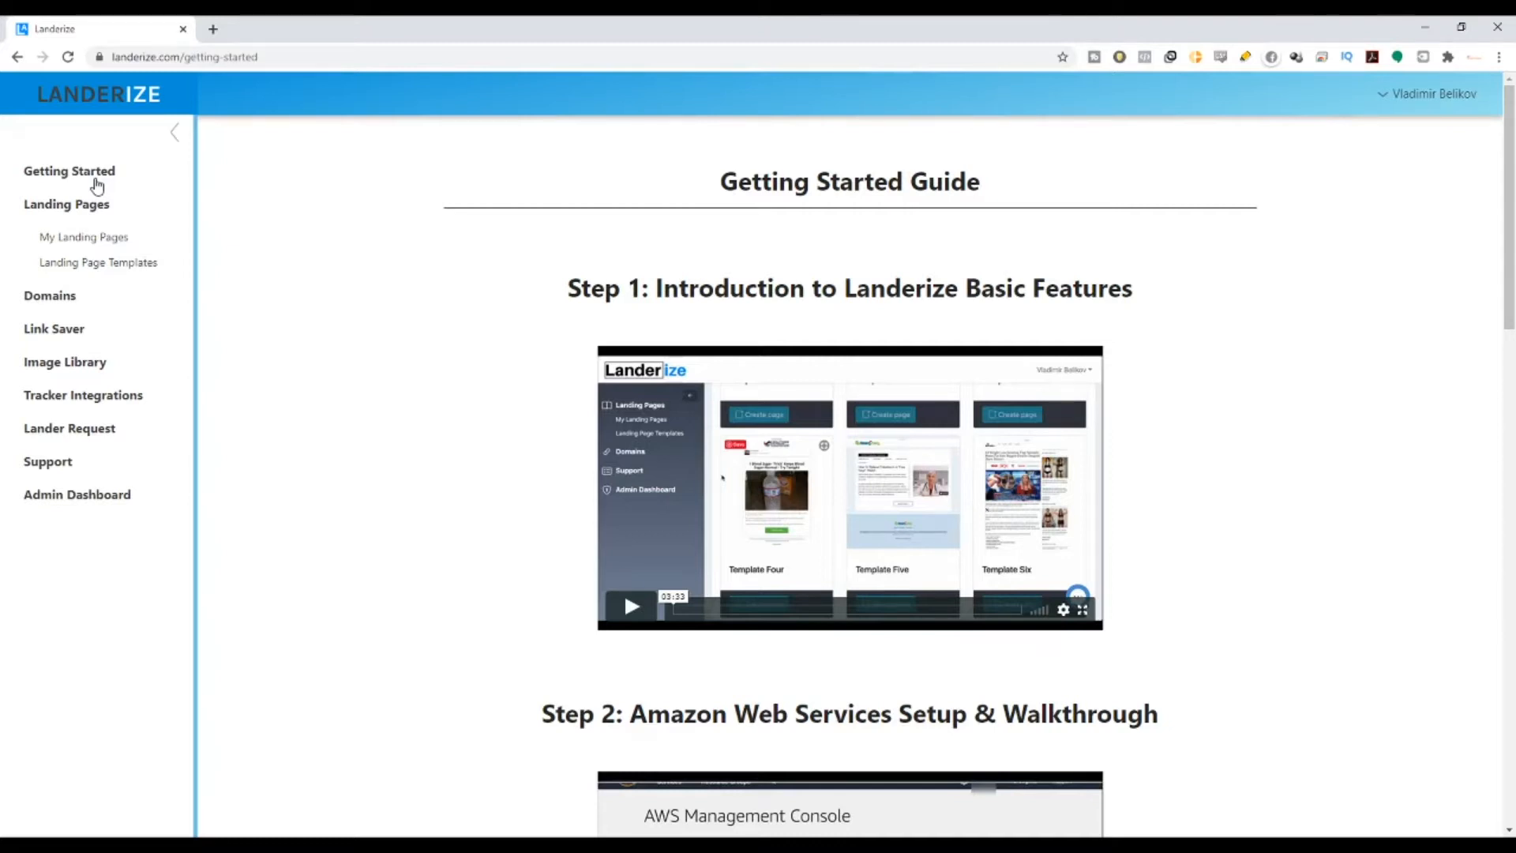
scroll(149, 311, "down", 4)
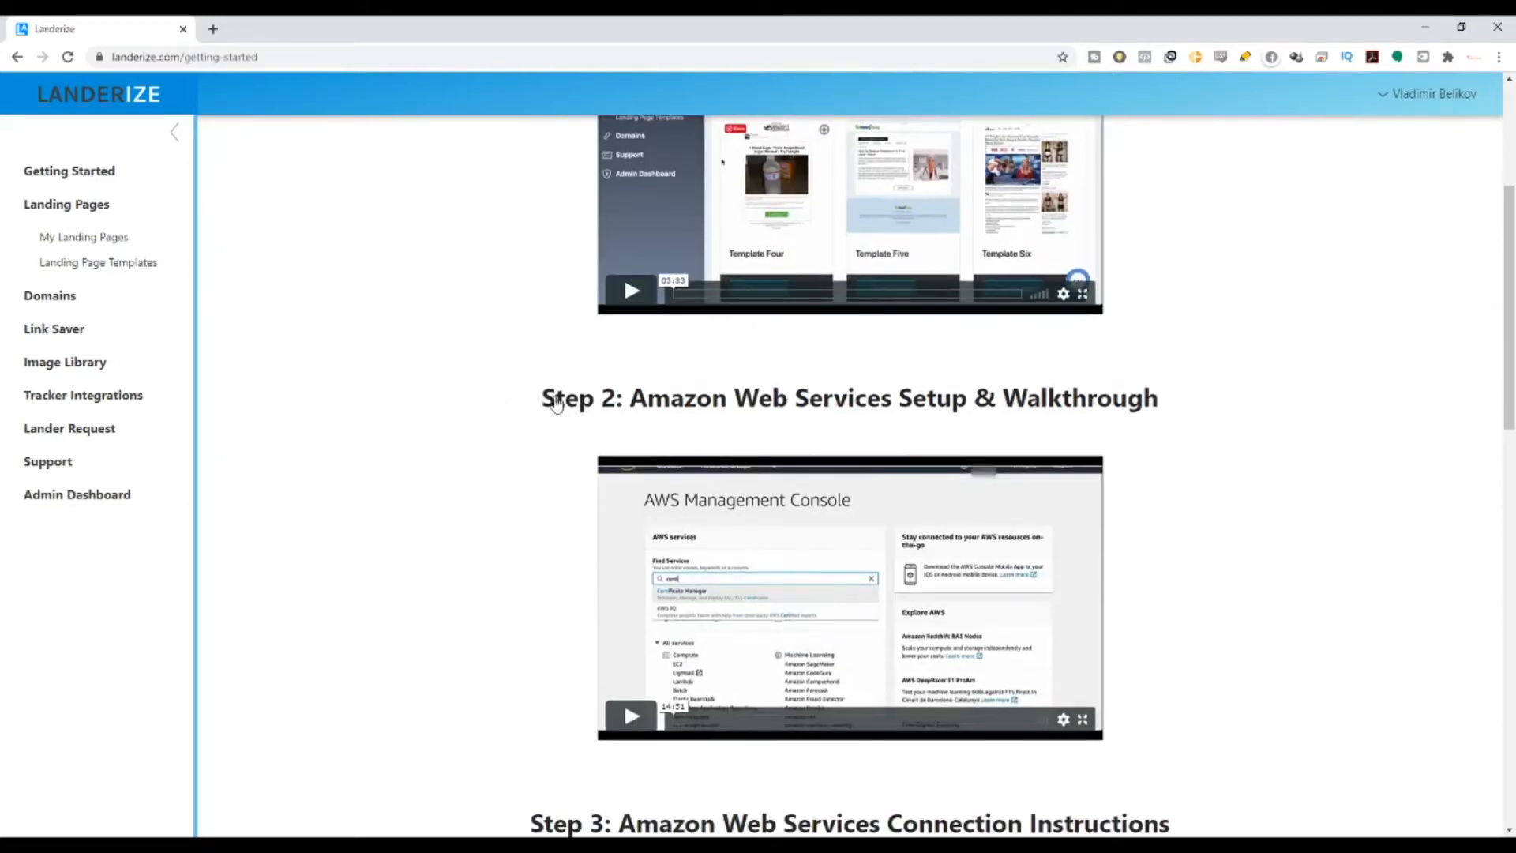
left_click_drag(544, 399, 1325, 417)
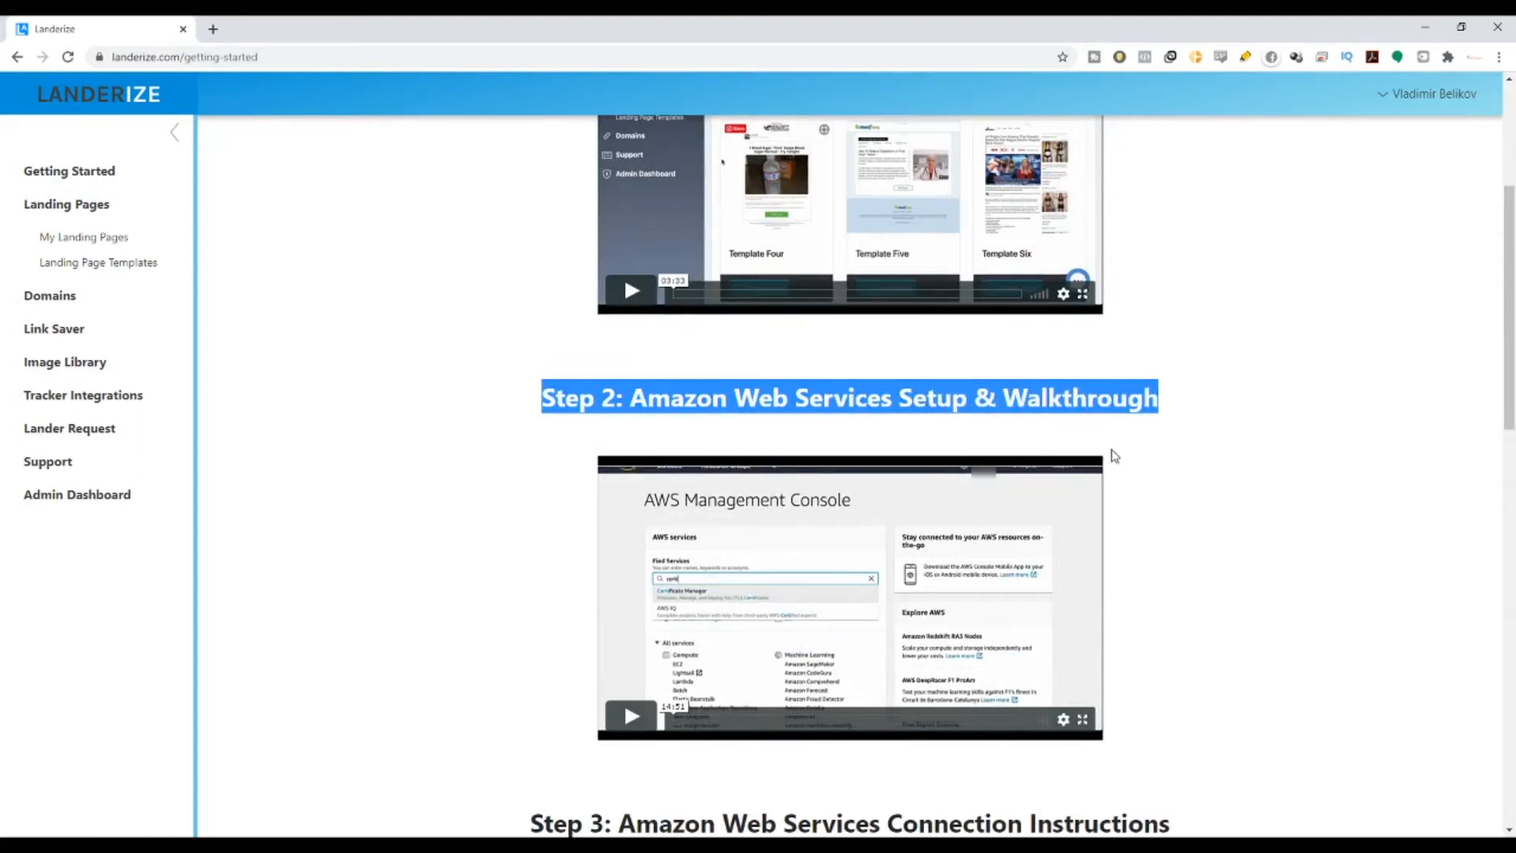
scroll(1114, 455, "up", 2)
scroll(1080, 331, "up", 2)
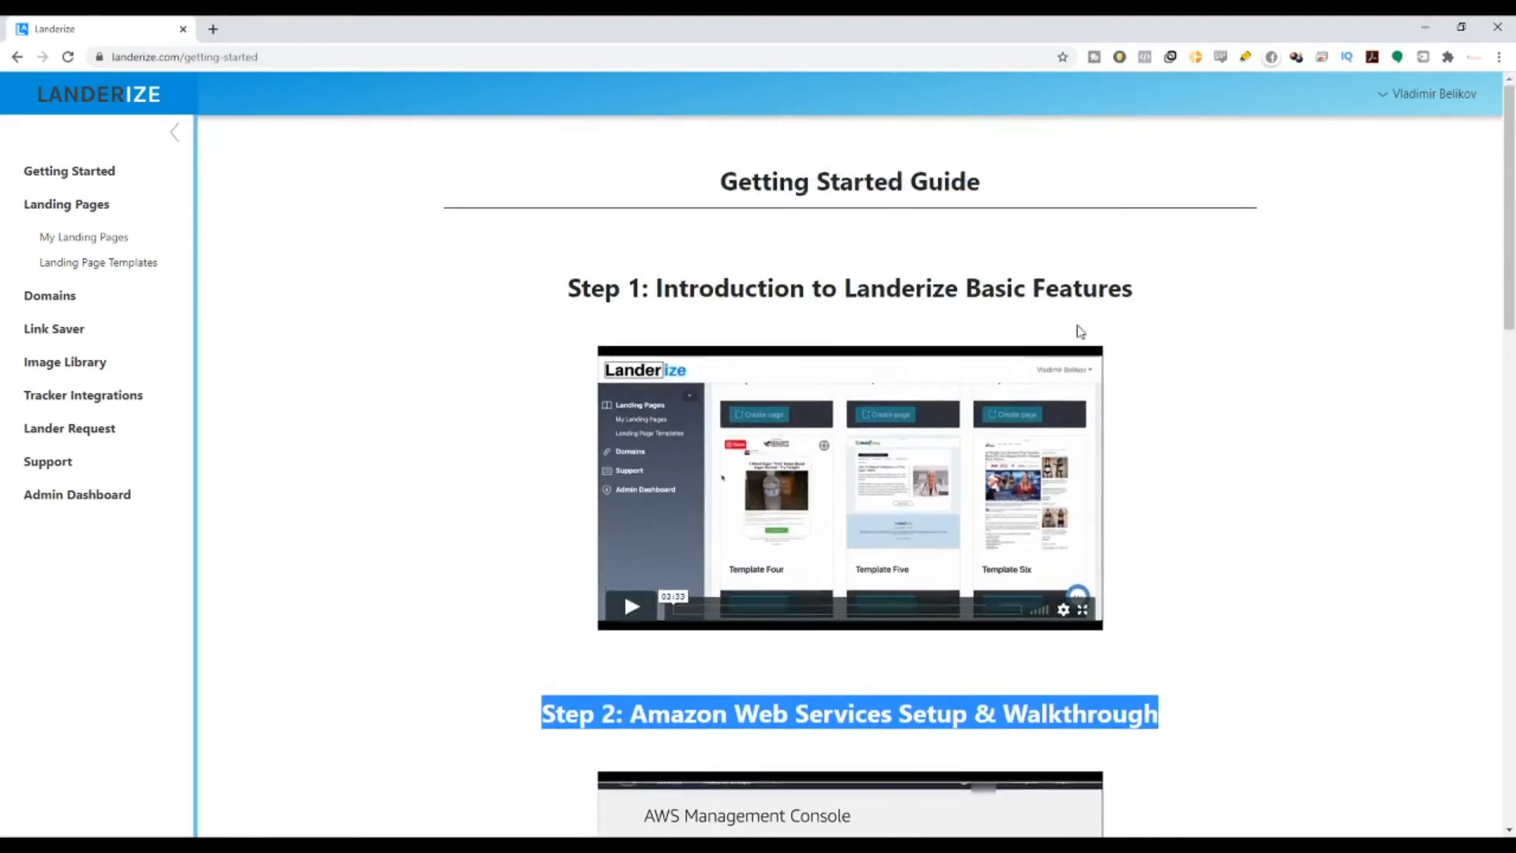
Read the guide's headings on Amazon Web Services Setup & Walkthrough (Step 2) and Connection Instructions (Step 3).
scroll(1252, 294, "down", 5)
left_click(533, 330)
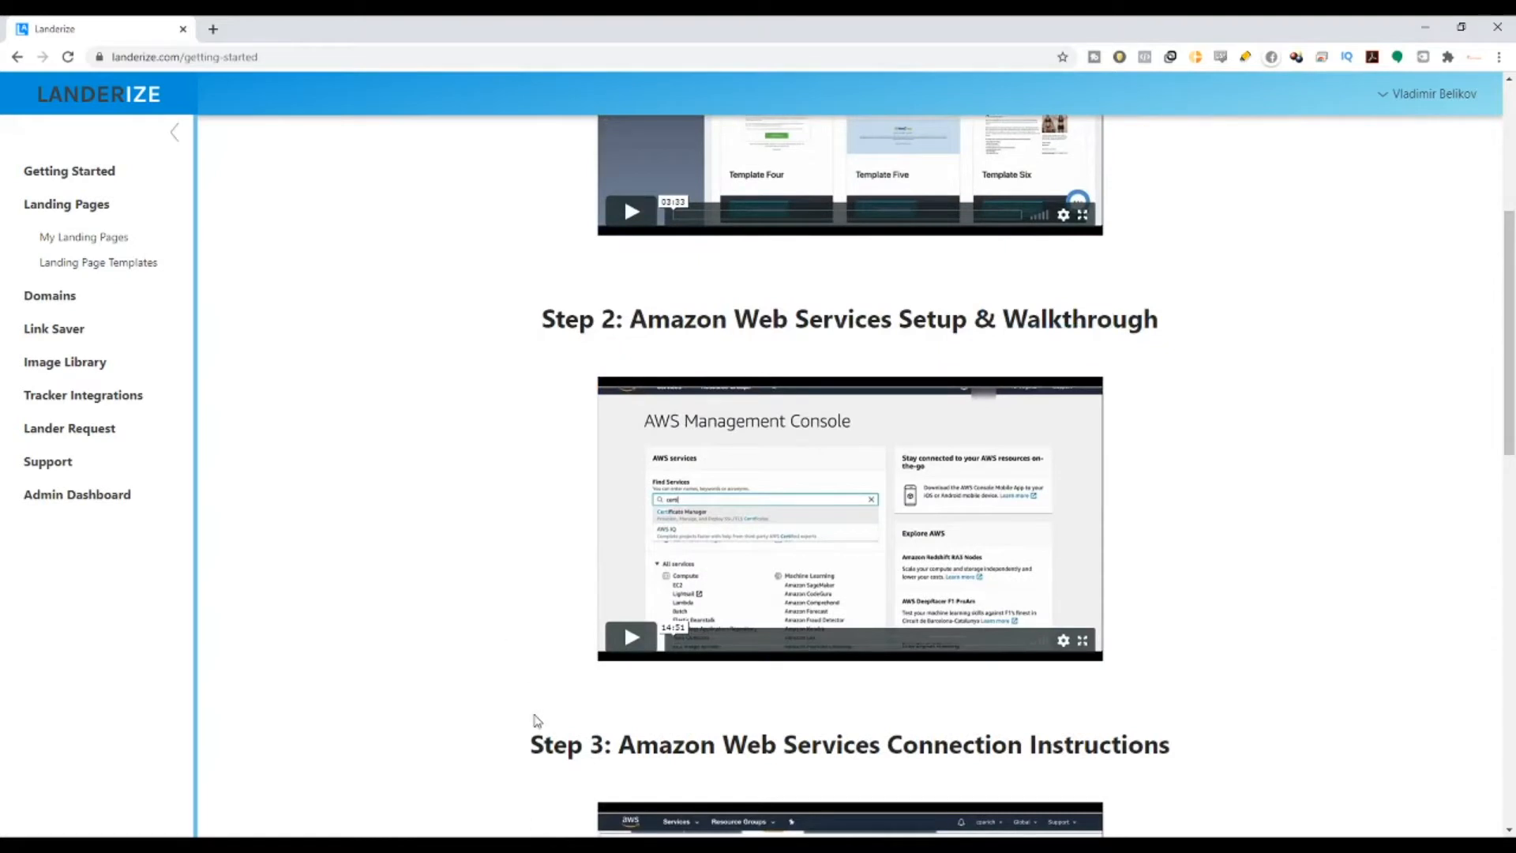
left_click_drag(534, 717, 1242, 751)
left_click_drag(550, 333, 1224, 319)
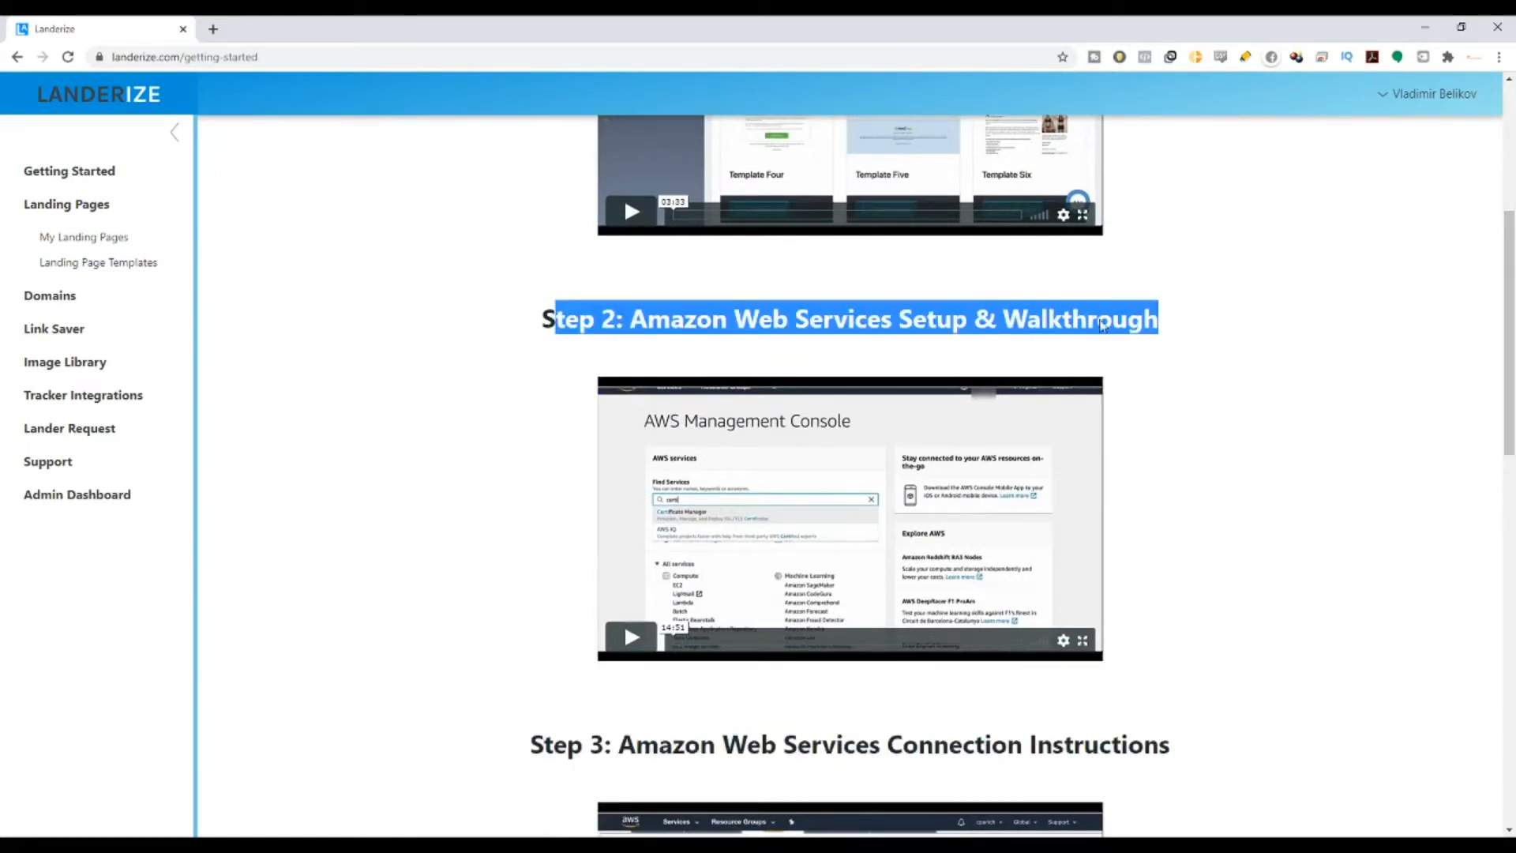
scroll(1264, 379, "down", 2)
left_click_drag(545, 588, 1189, 588)
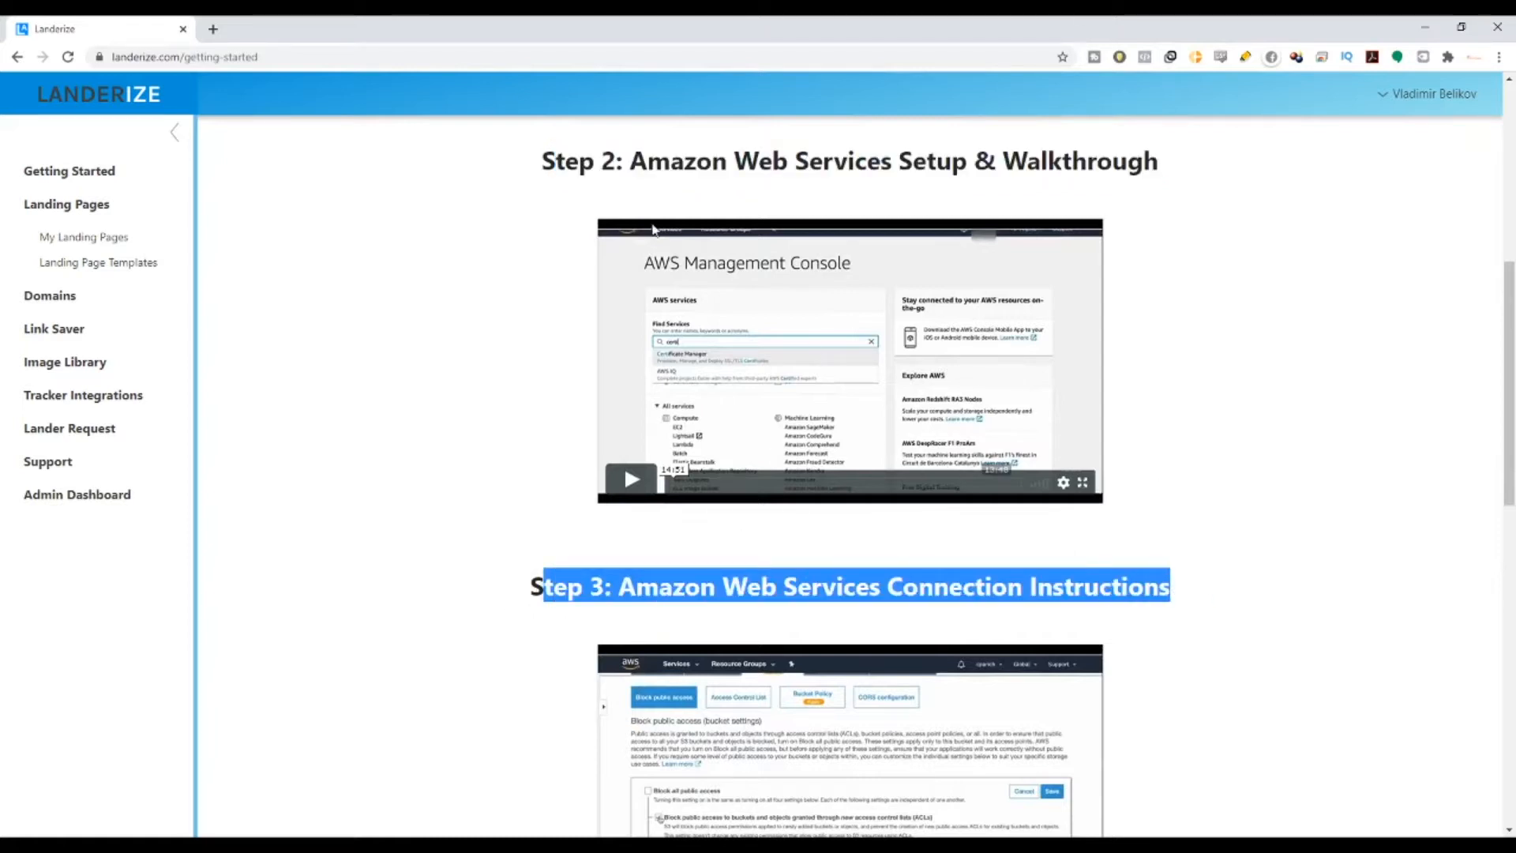
left_click_drag(530, 167, 1225, 167)
left_click_drag(533, 600, 1263, 590)
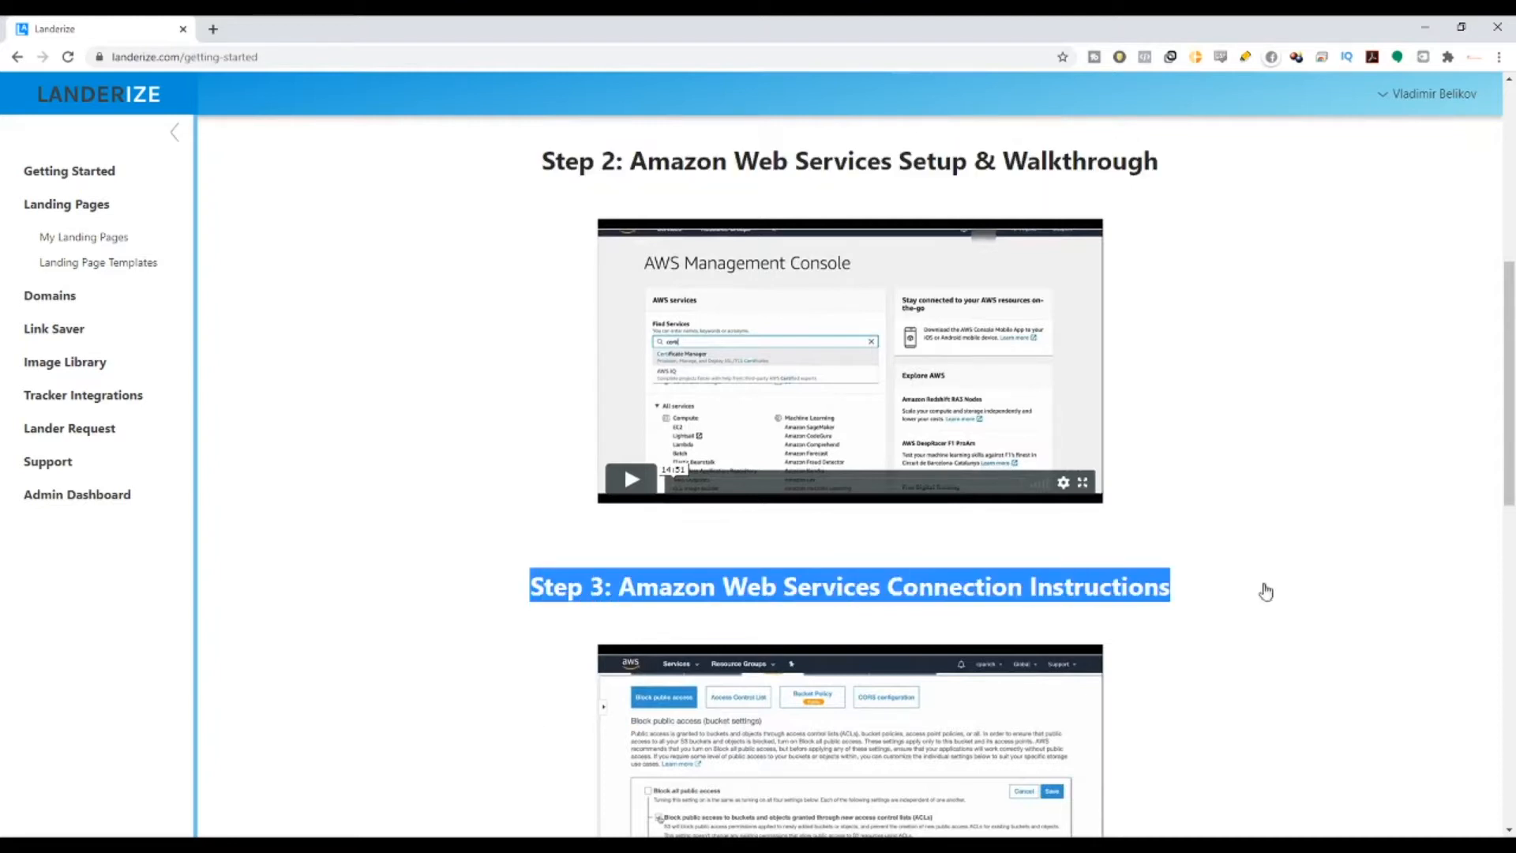
scroll(998, 352, "down", 2)
scroll(1018, 466, "up", 2)
Return to My Landing Pages, start a new landing page and review the notice above the available templates.
left_click(114, 240)
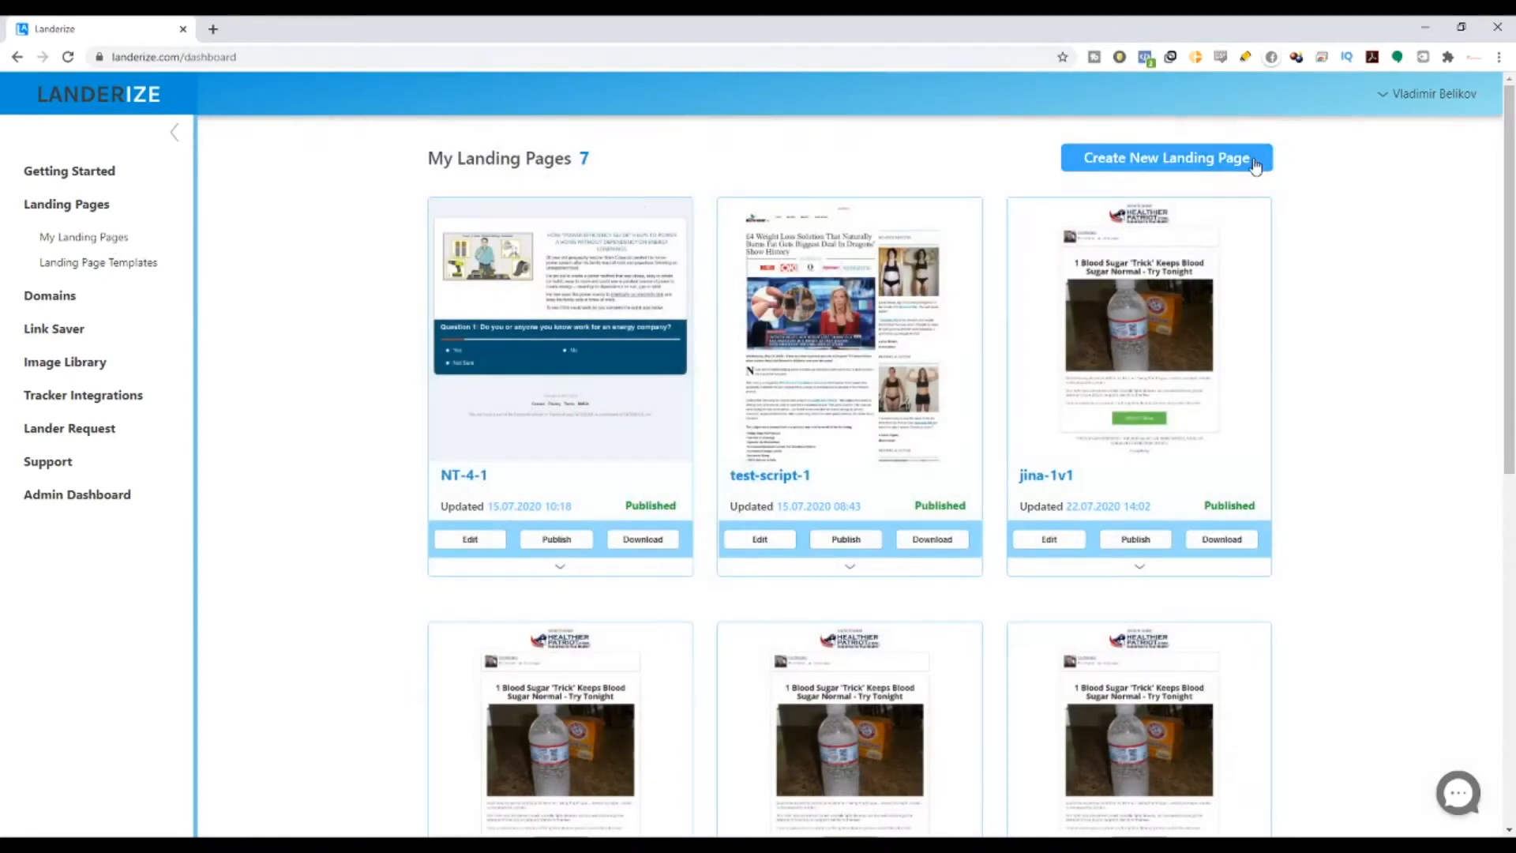
left_click(1262, 162)
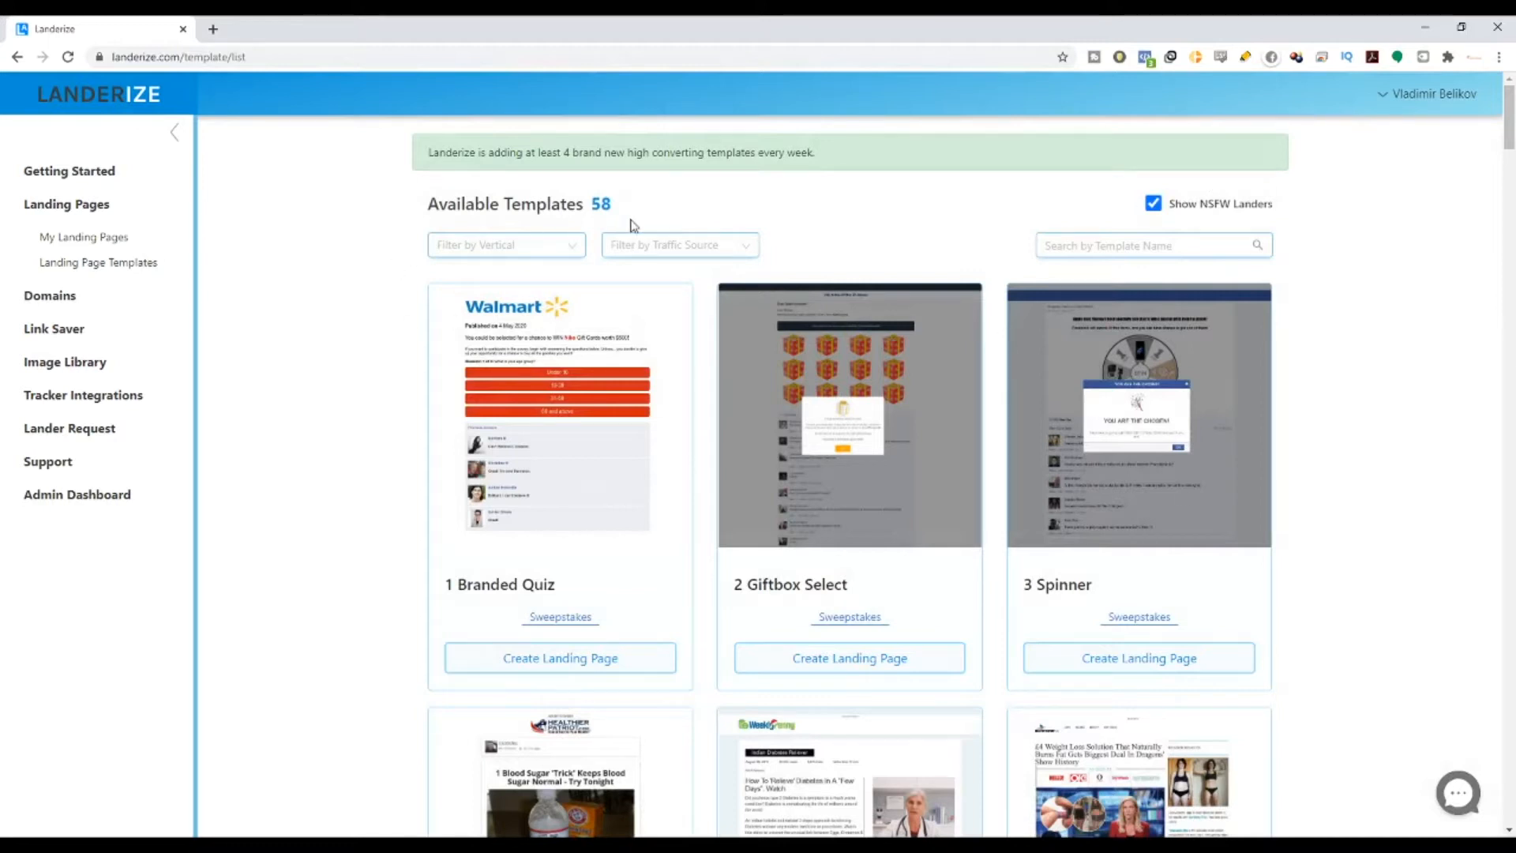
left_click_drag(594, 209, 619, 214)
left_click_drag(557, 154, 632, 154)
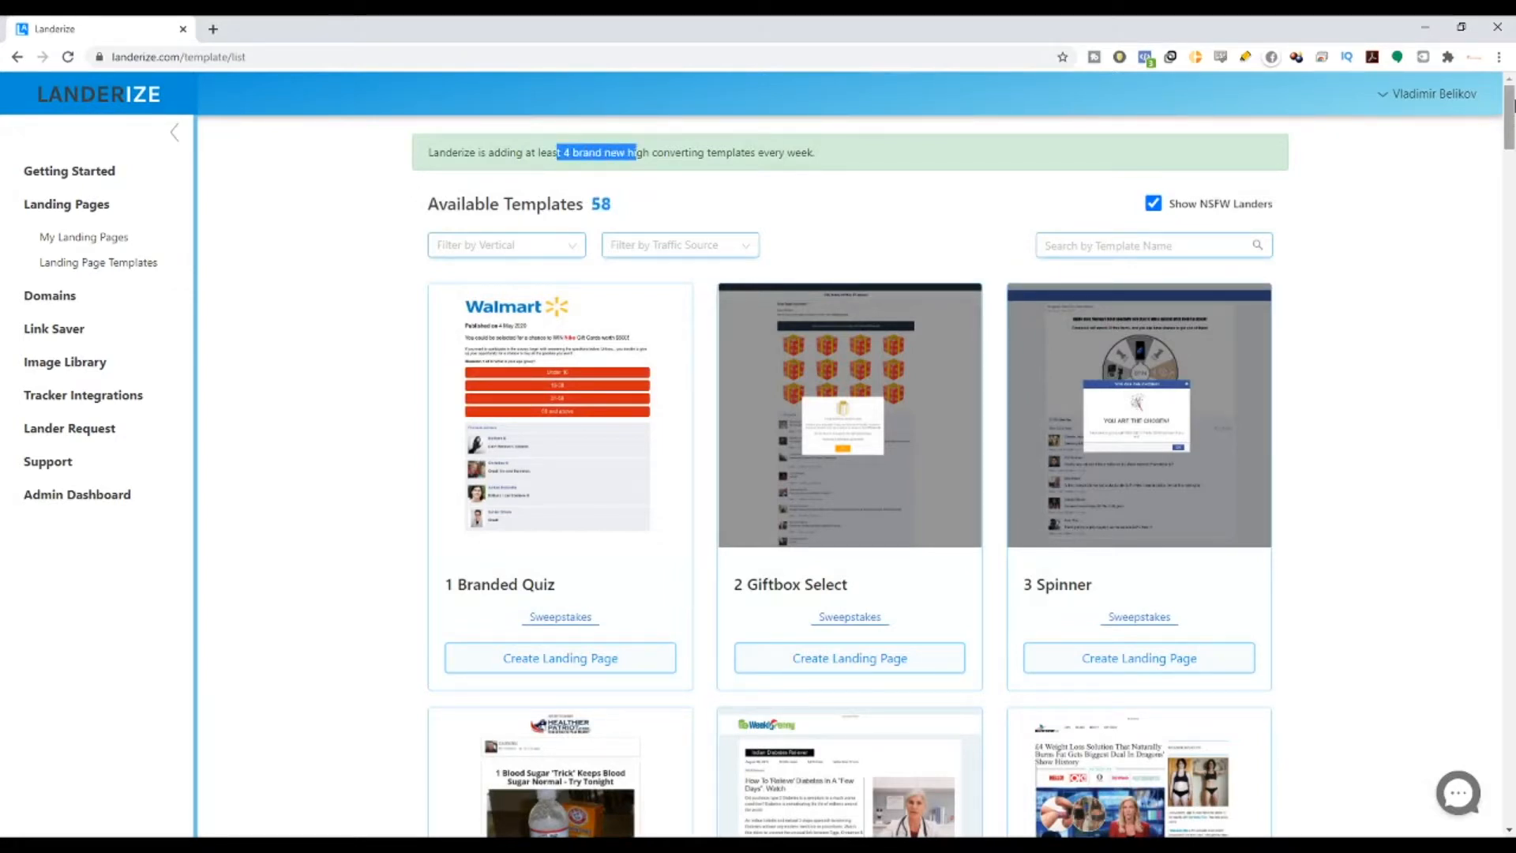
mouse_move(1514, 106)
left_mouse_down()
mouse_move(1500, 776)
mouse_move(1515, 88)
left_mouse_up()
left_click(386, 847)
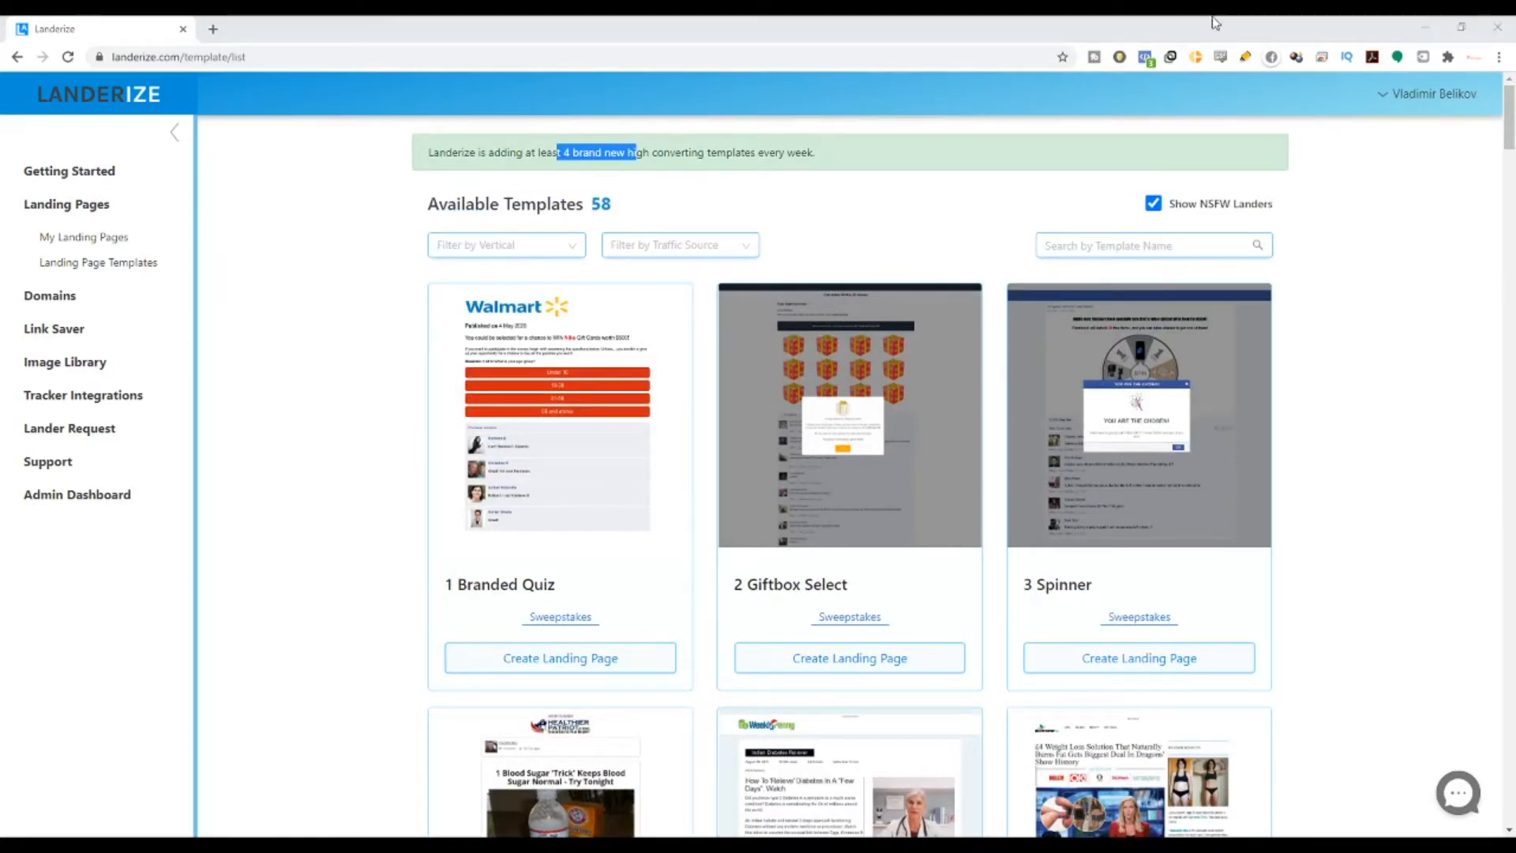
left_click(1419, 23)
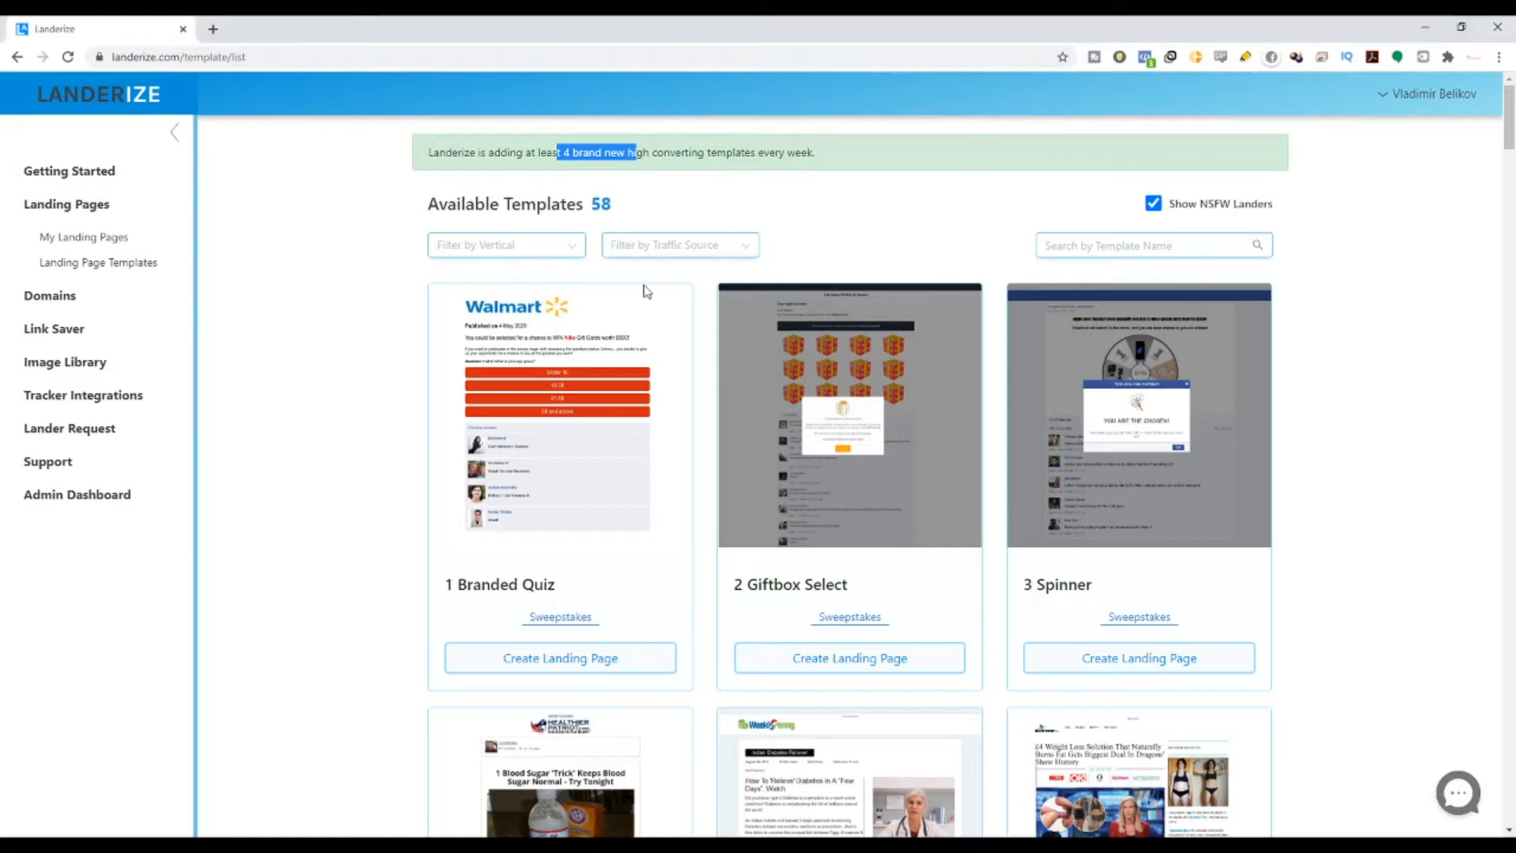
Filter the available templates by the Sweepstakes vertical and browse the matching landers.
left_click(564, 252)
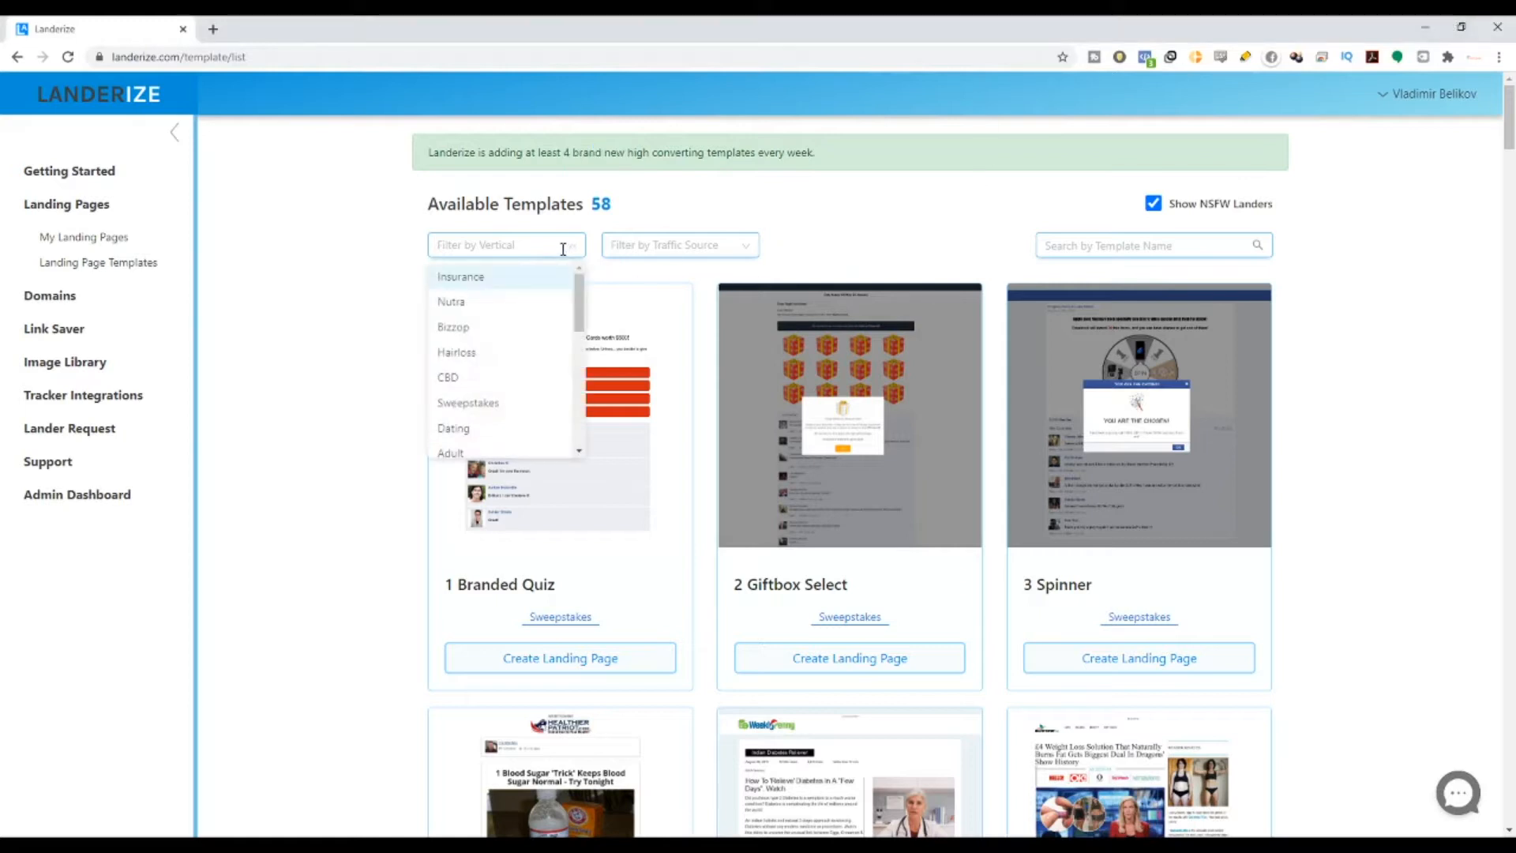
left_click(510, 409)
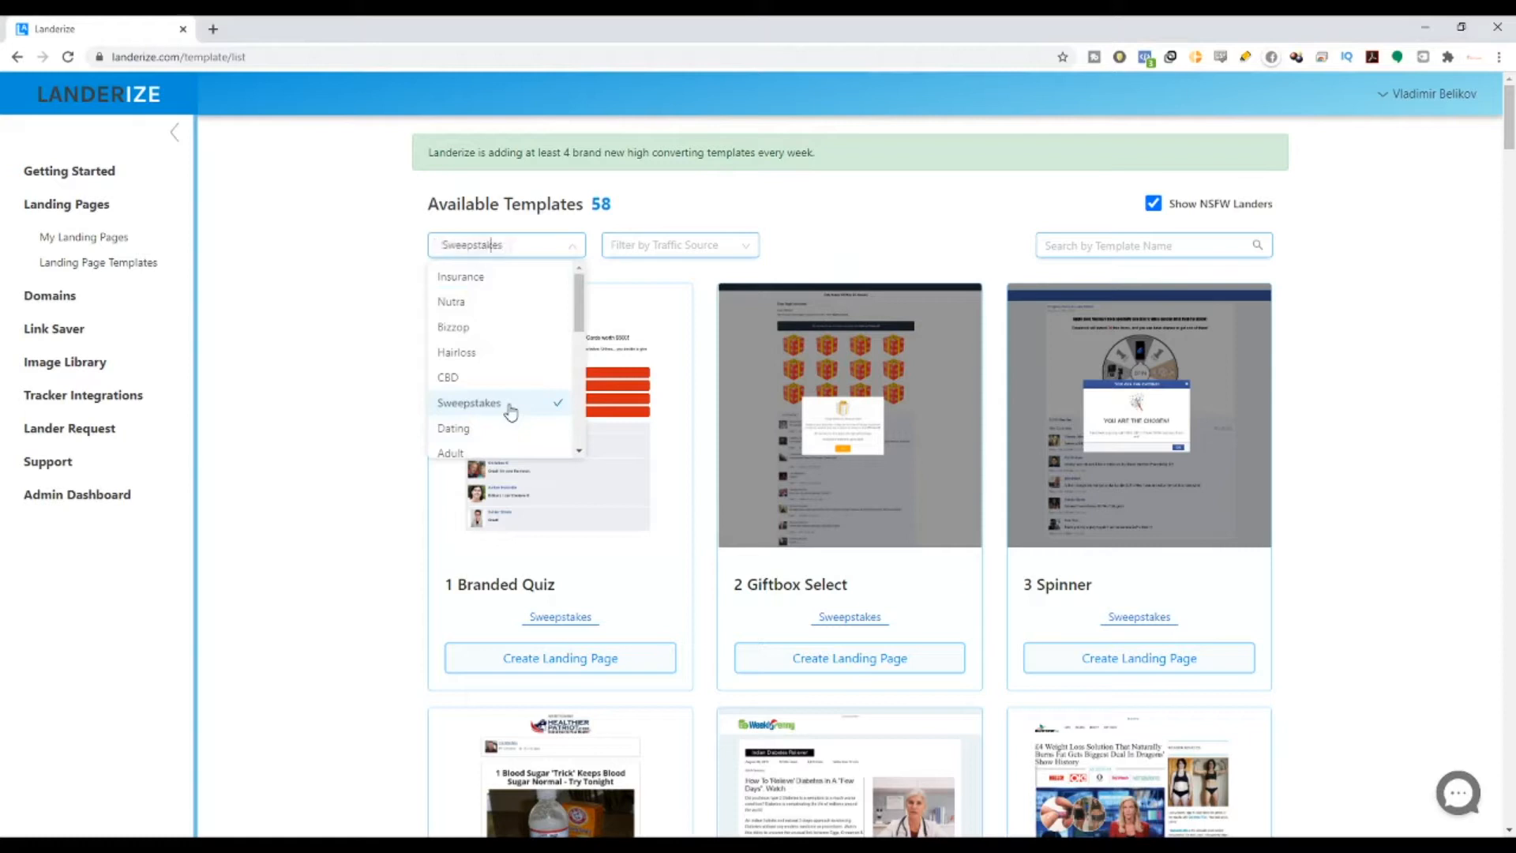
scroll(1455, 508, "down", 10)
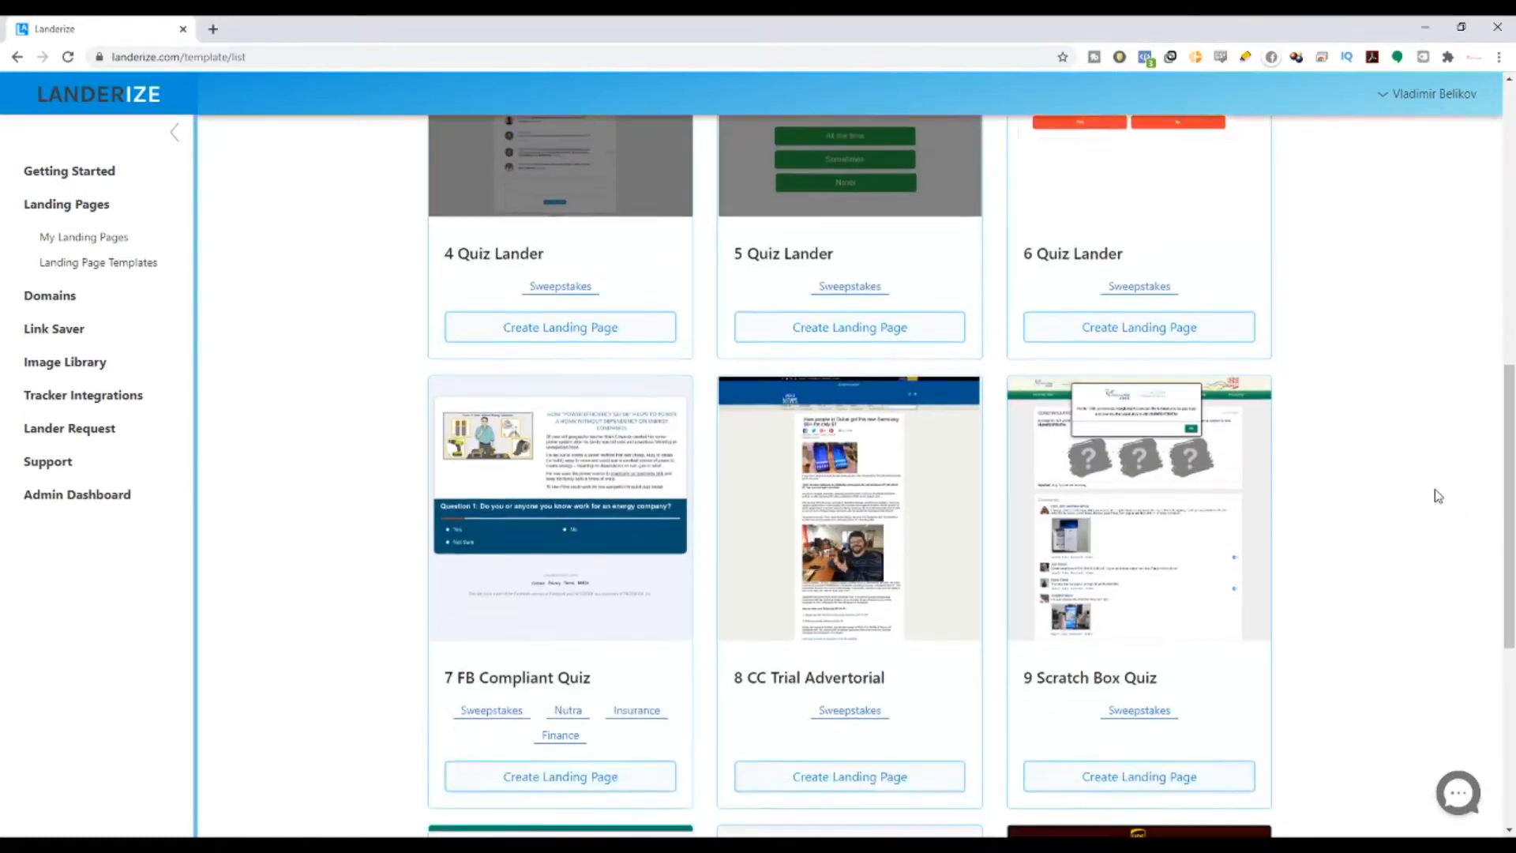
left_click_drag(1509, 499, 1480, 311)
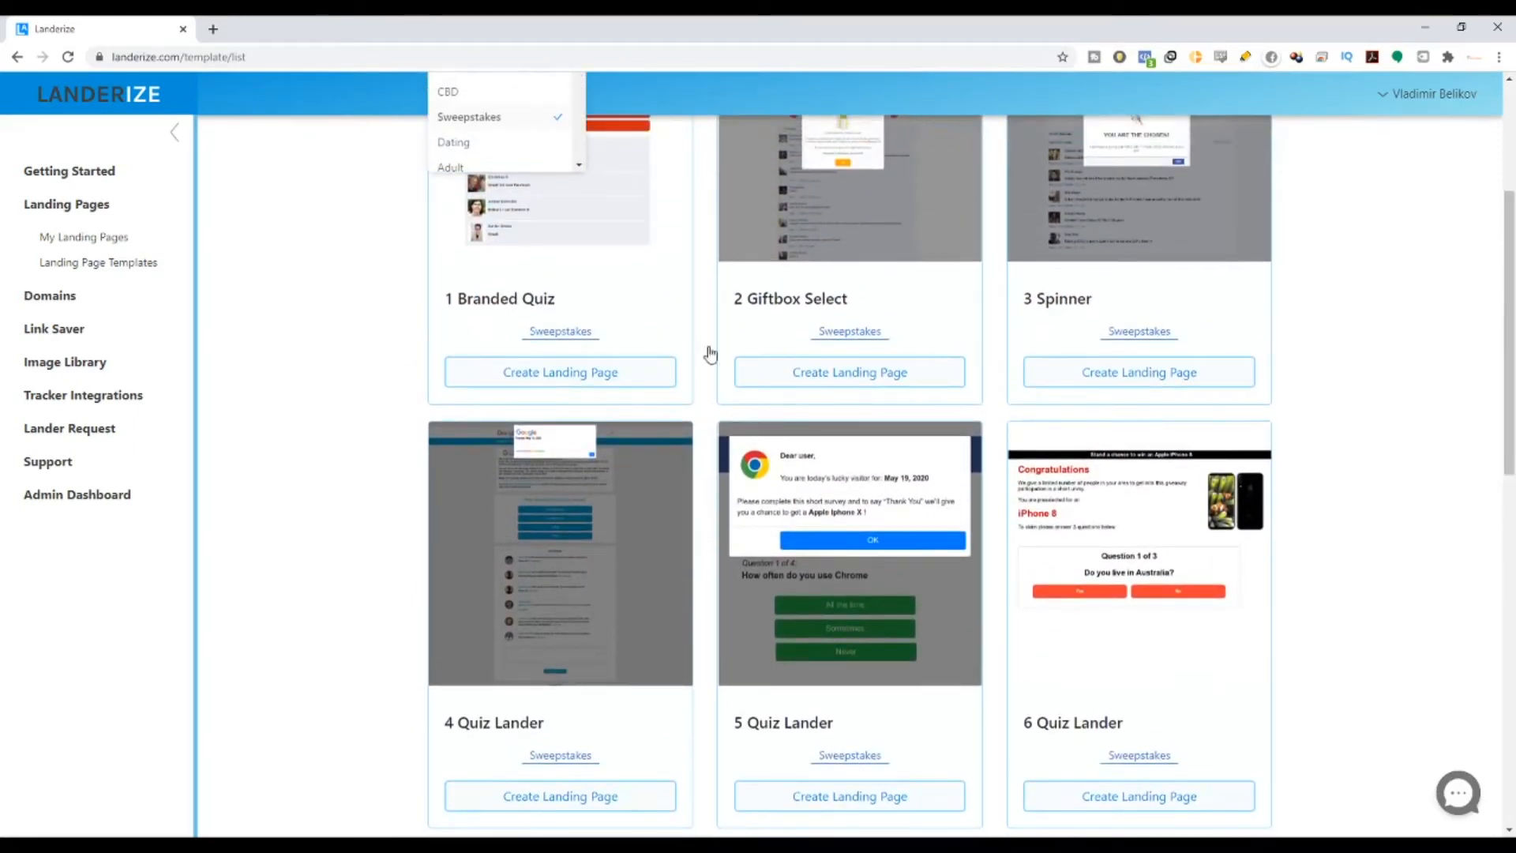
left_click(408, 846)
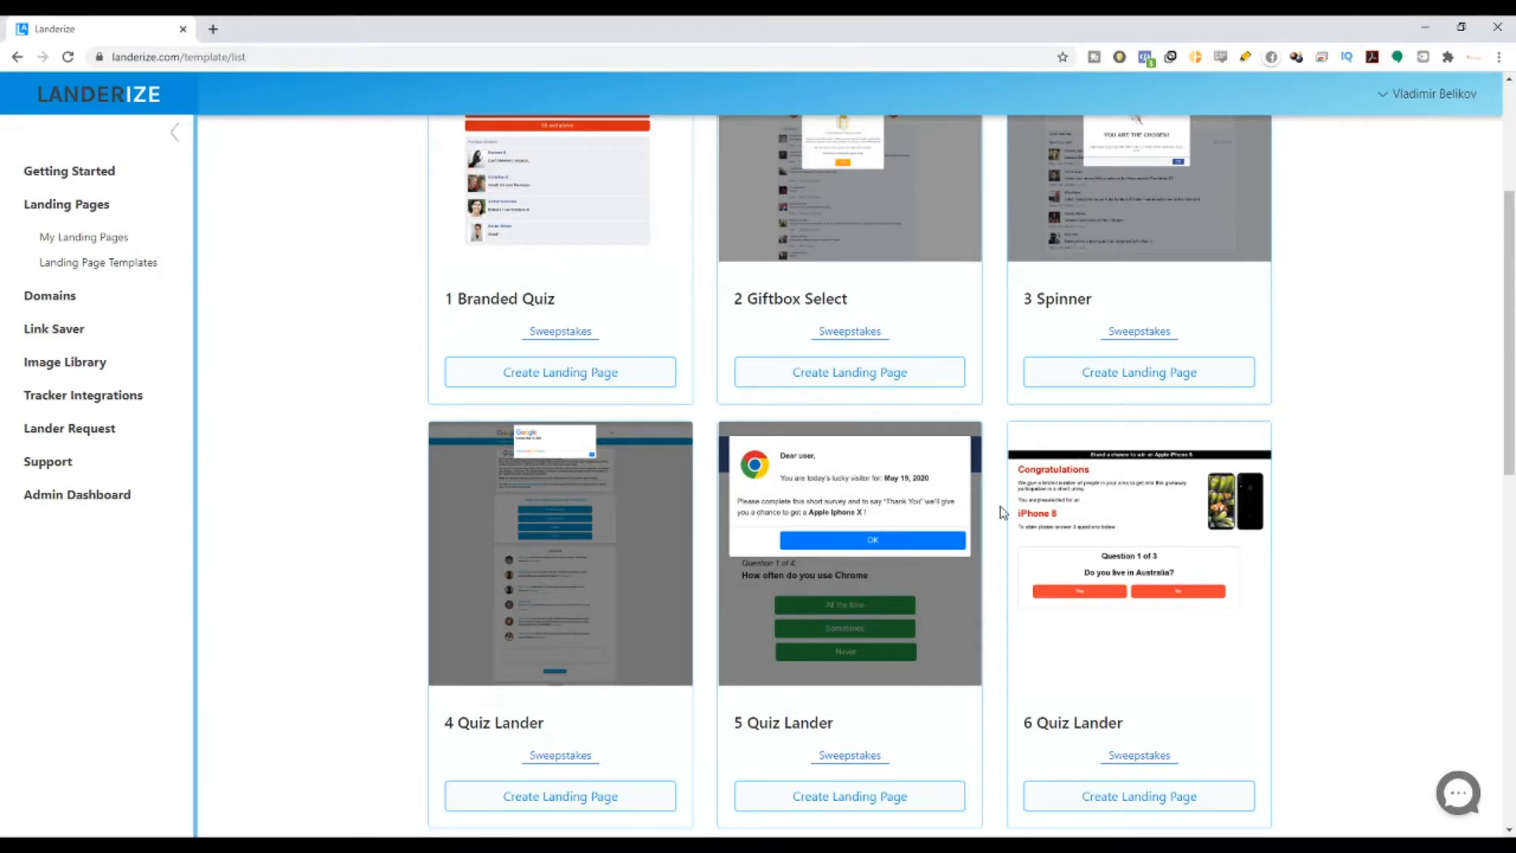
scroll(910, 582, "down", 2)
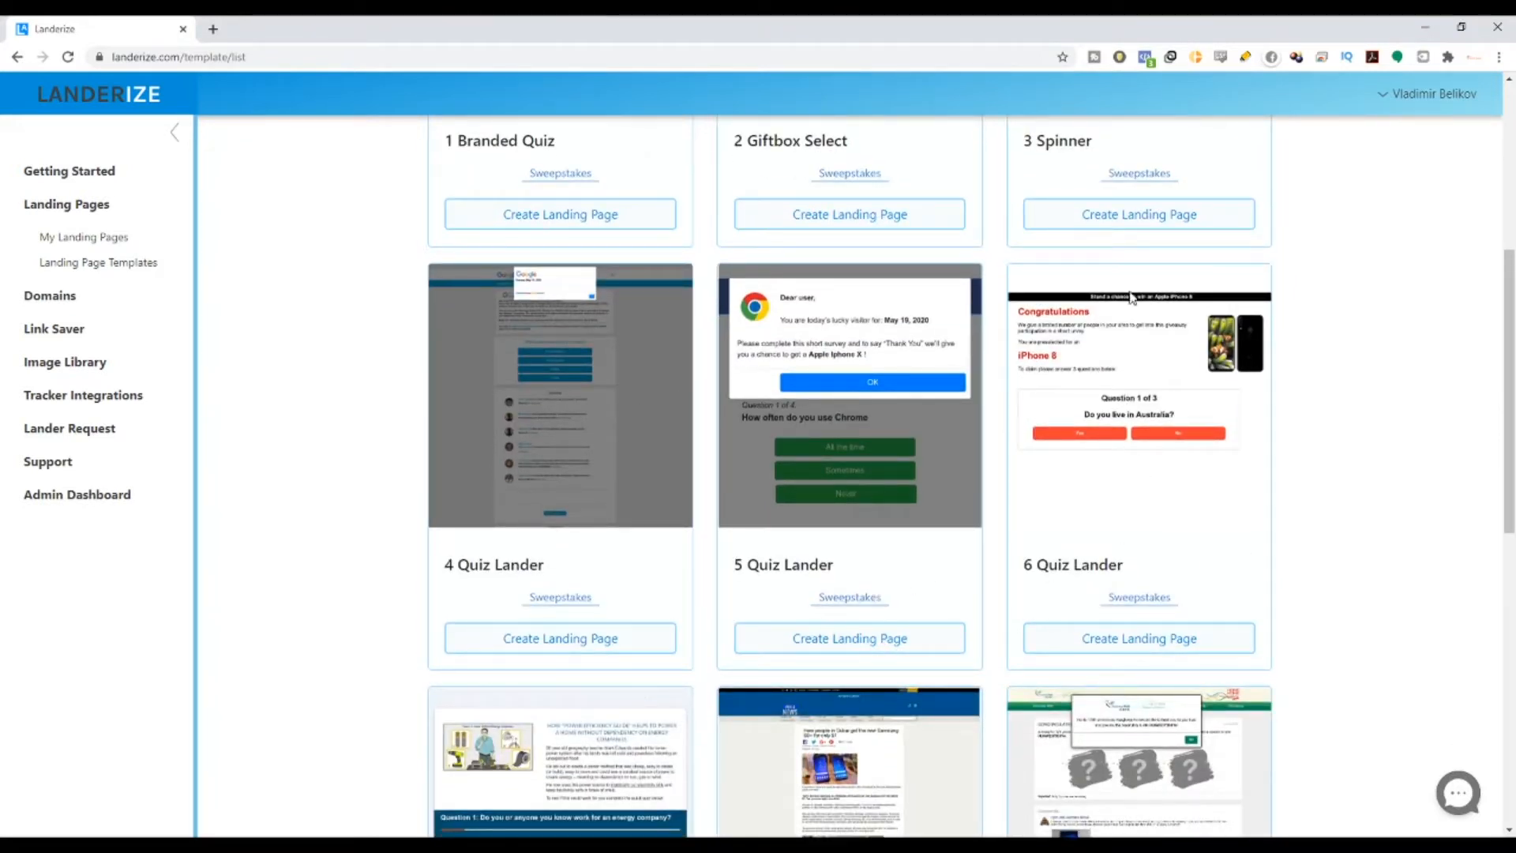
left_click(1143, 649)
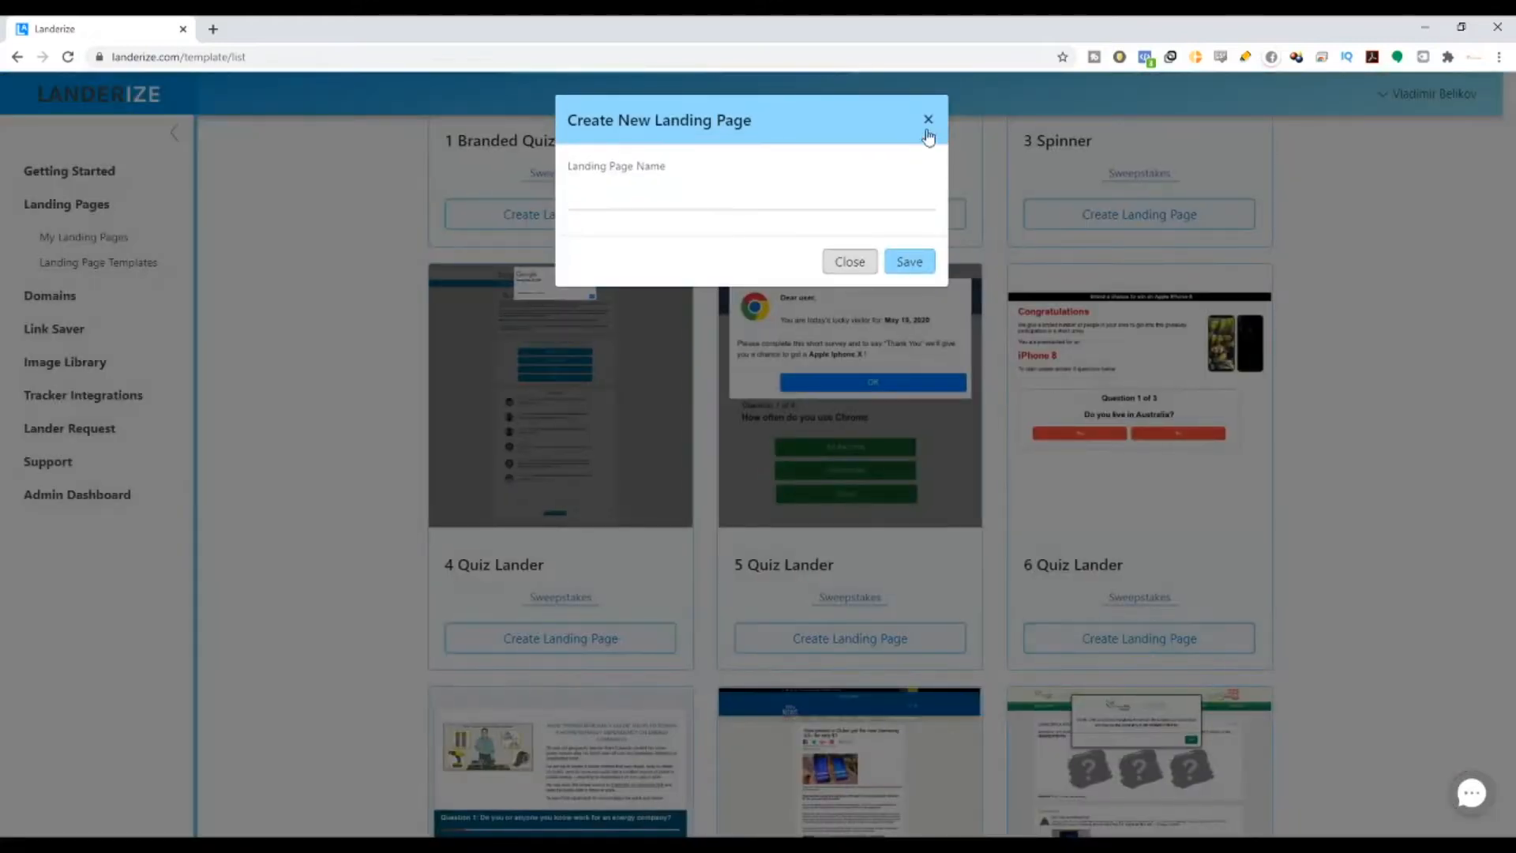
left_click(927, 117)
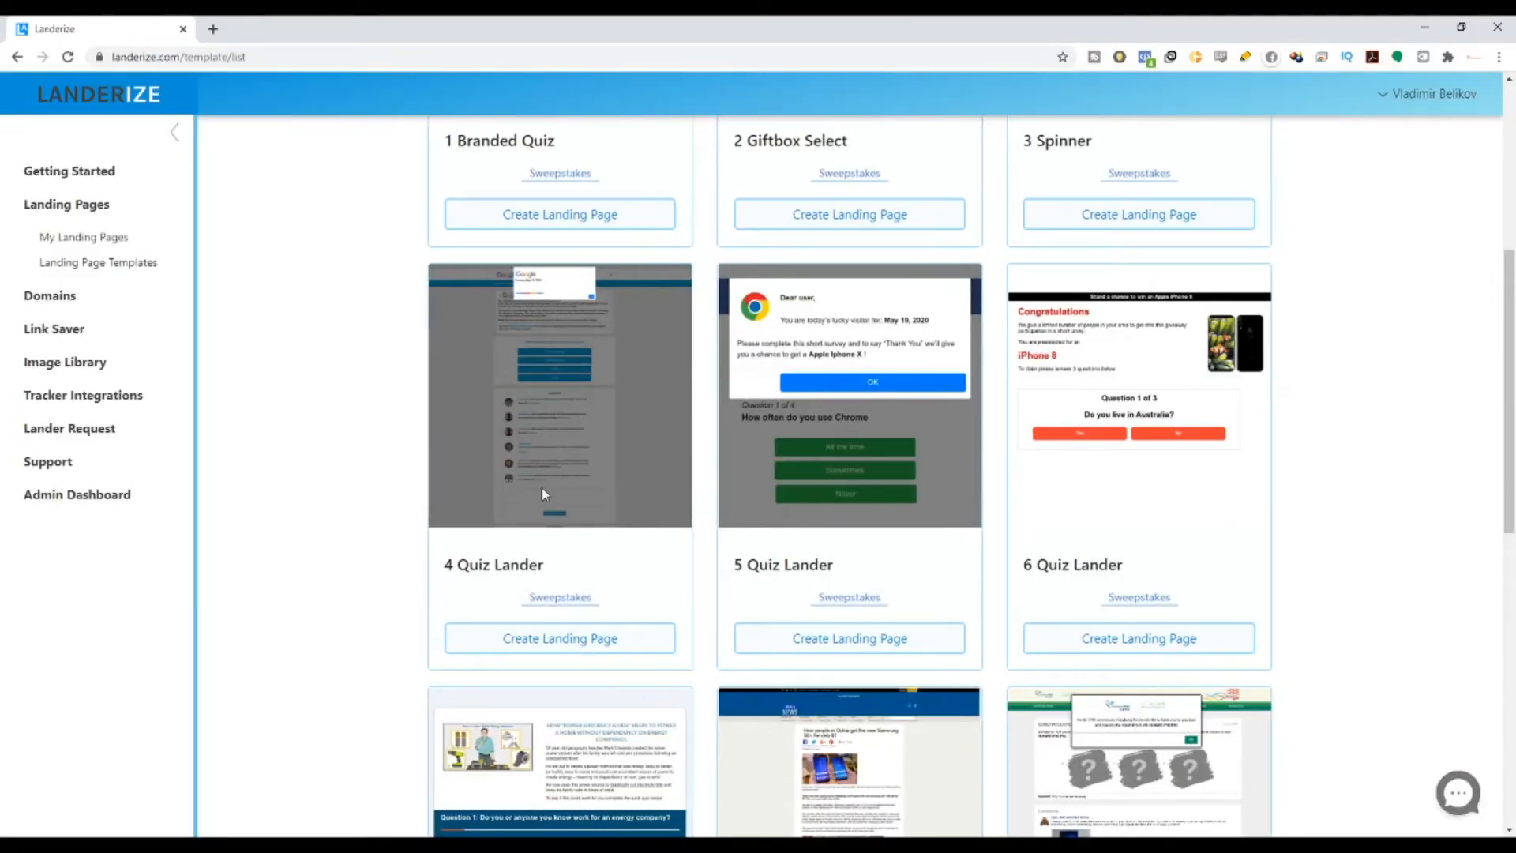
scroll(542, 495, "down", 3)
scroll(569, 490, "up", 3)
left_click_drag(547, 565, 459, 565)
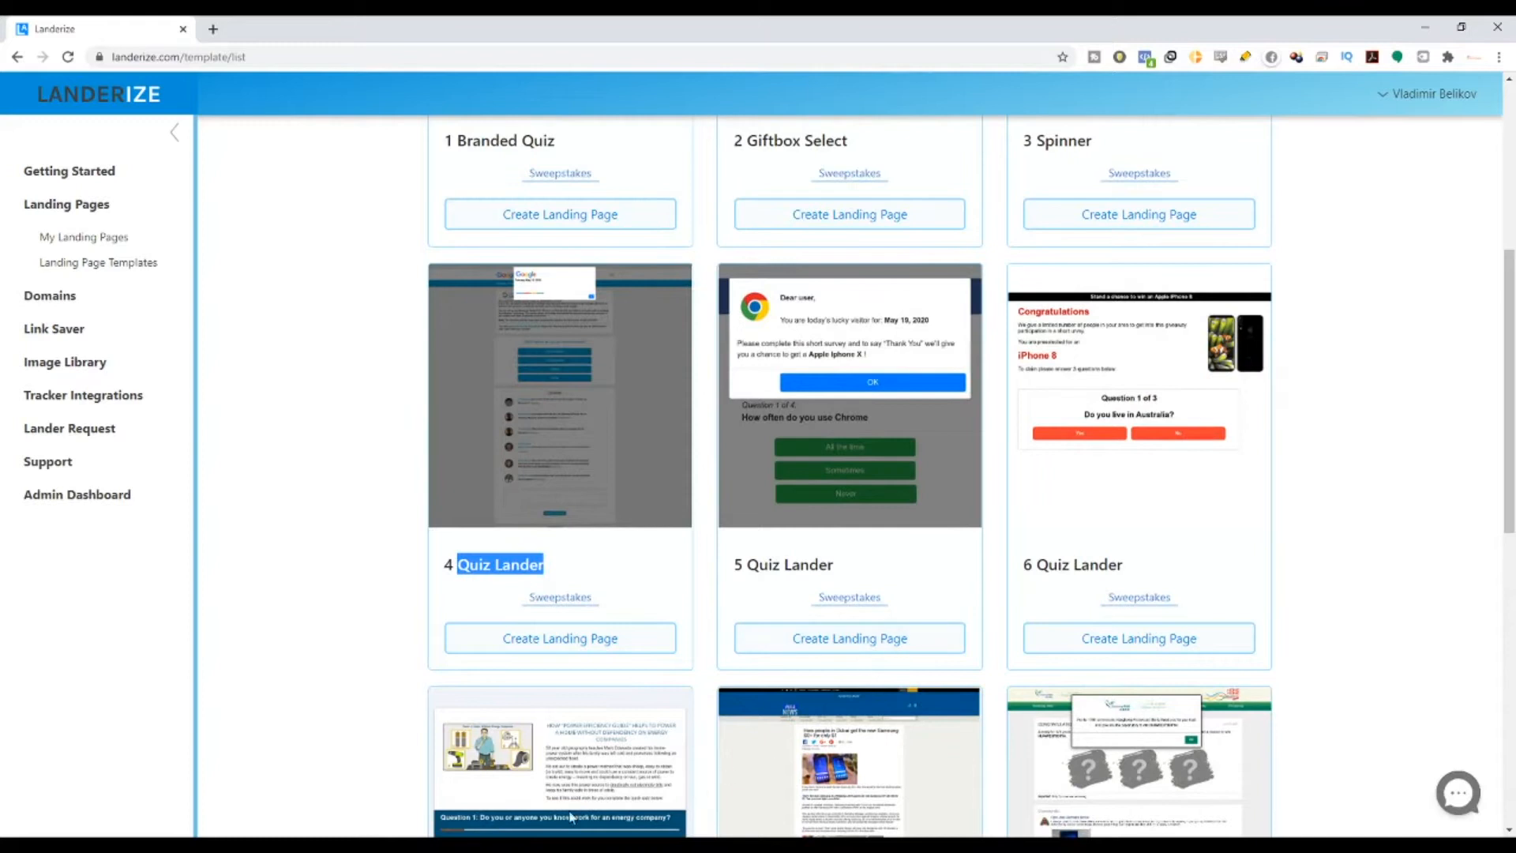
left_click(552, 636)
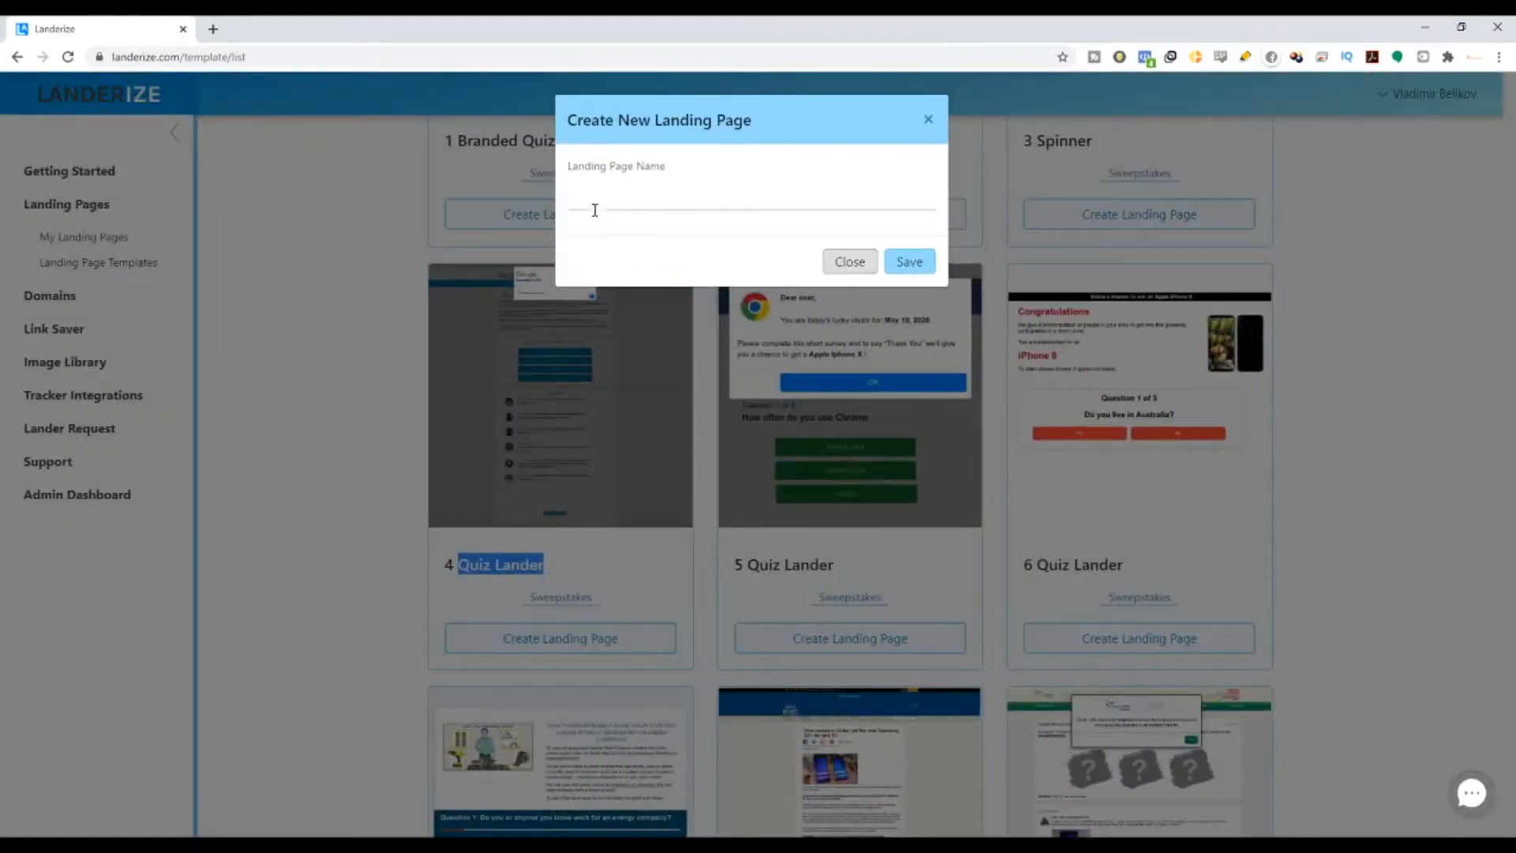
type("test")
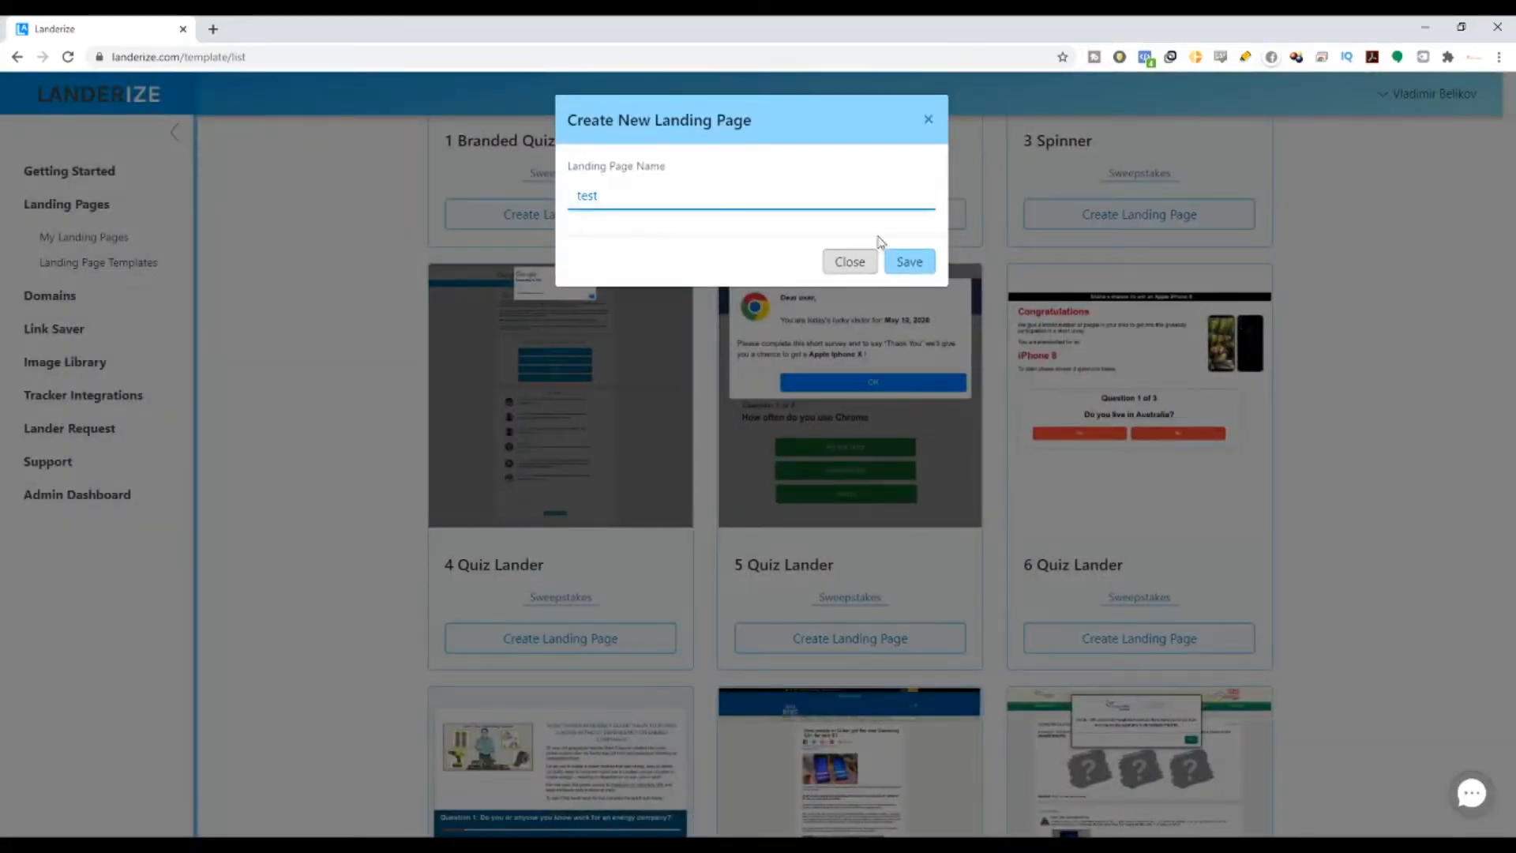
type("123123124321")
left_click(900, 263)
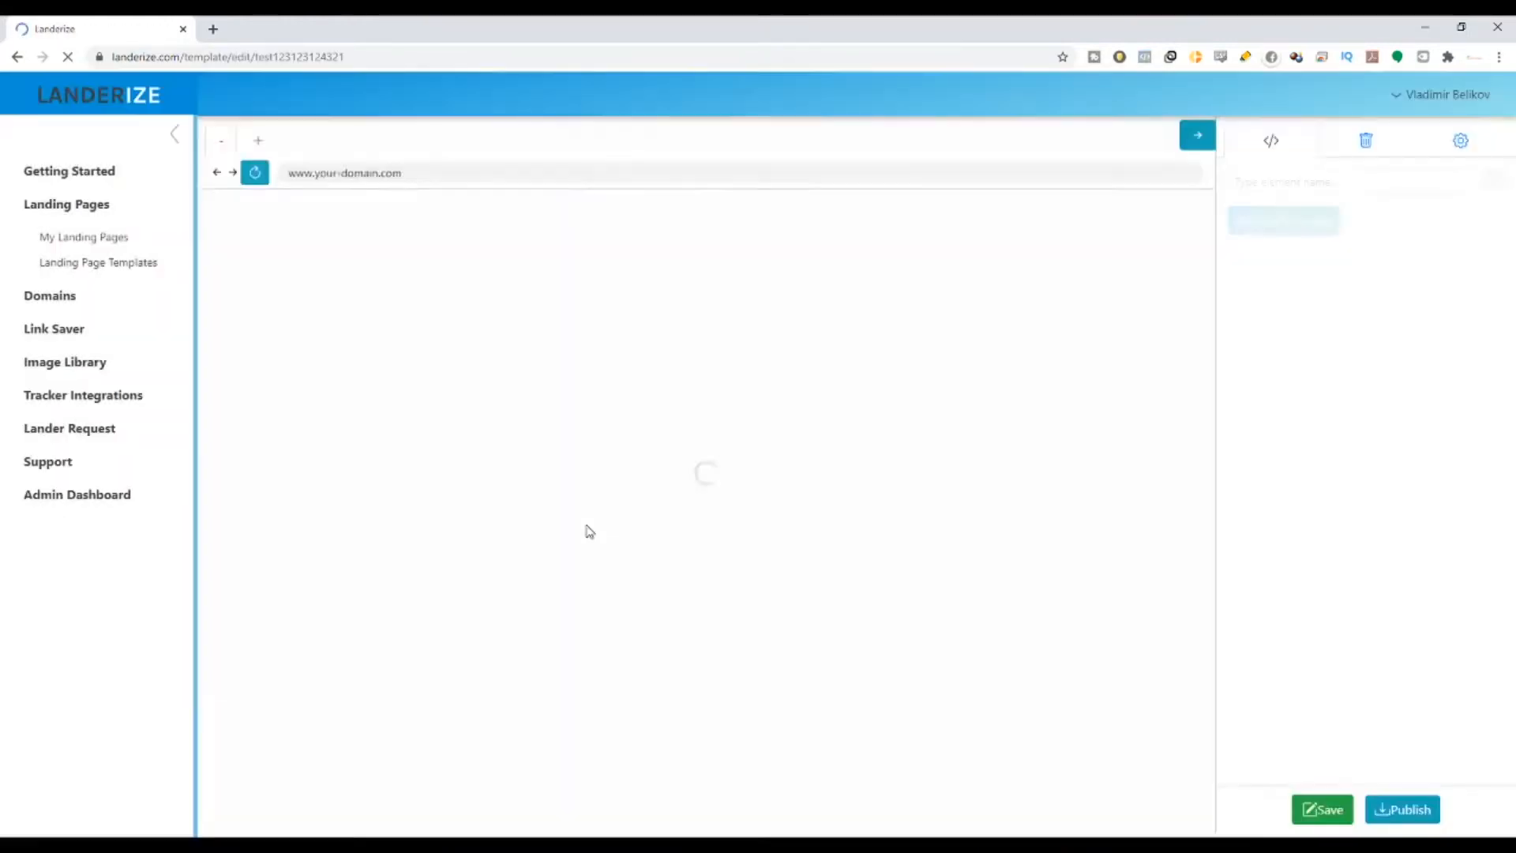
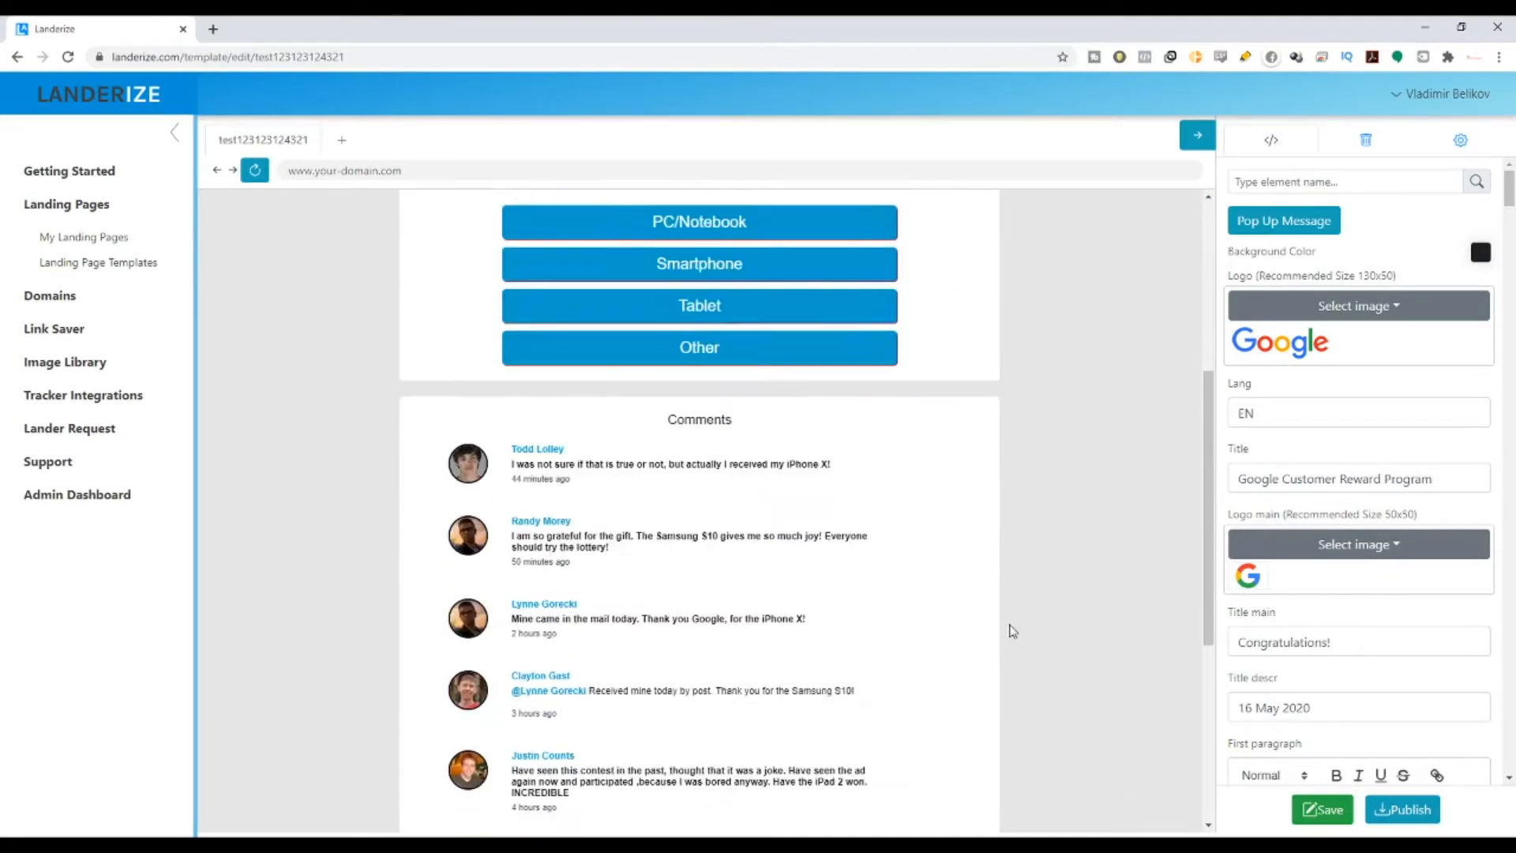
scroll(1010, 632, "down", 2)
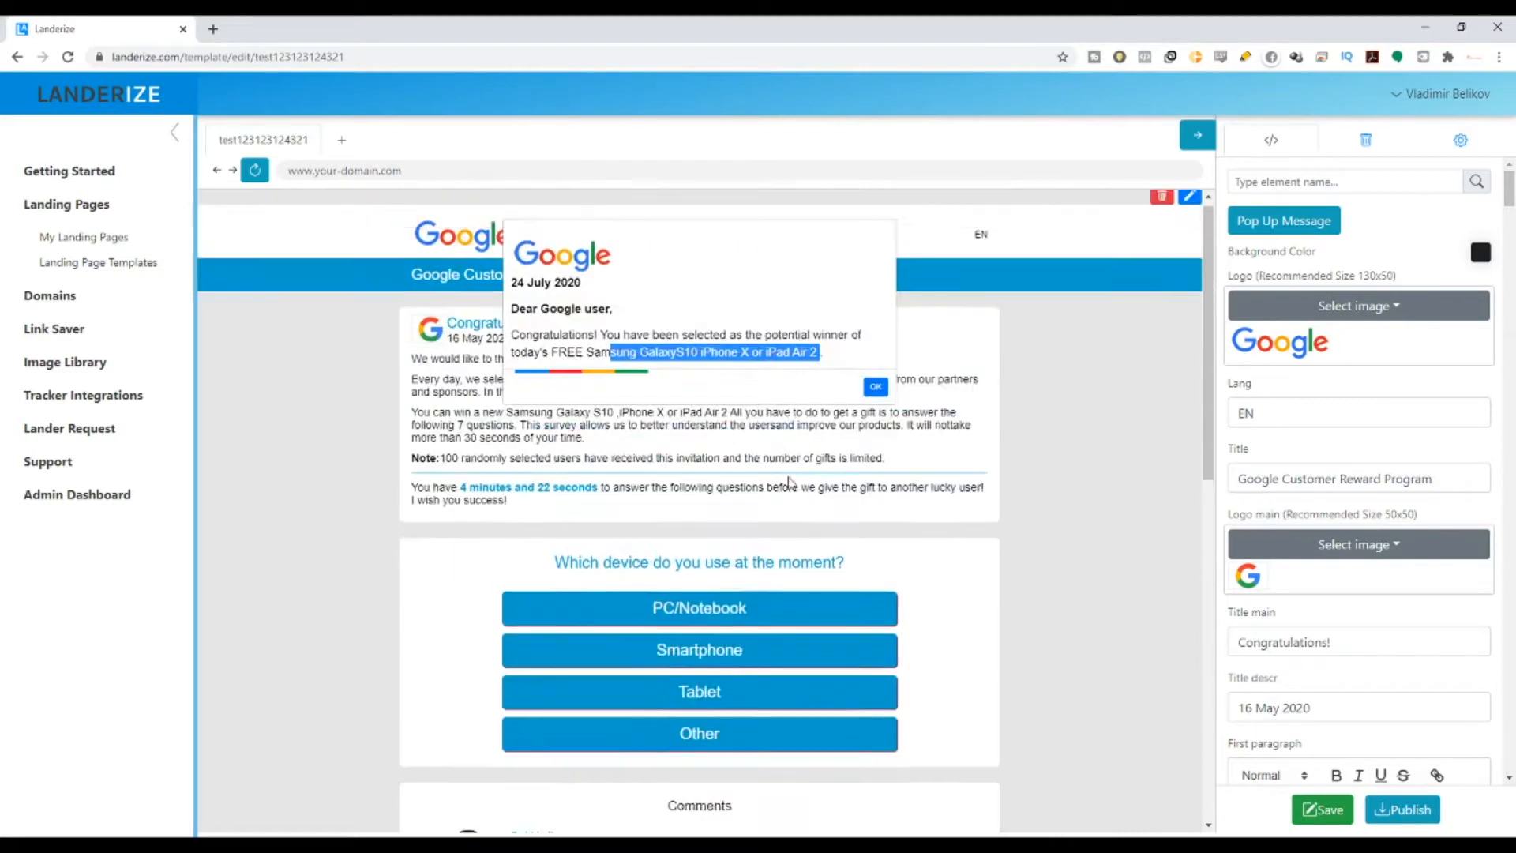
Go back to the landing page templates and filter them by the Sweepstakes vertical again.
left_click(104, 266)
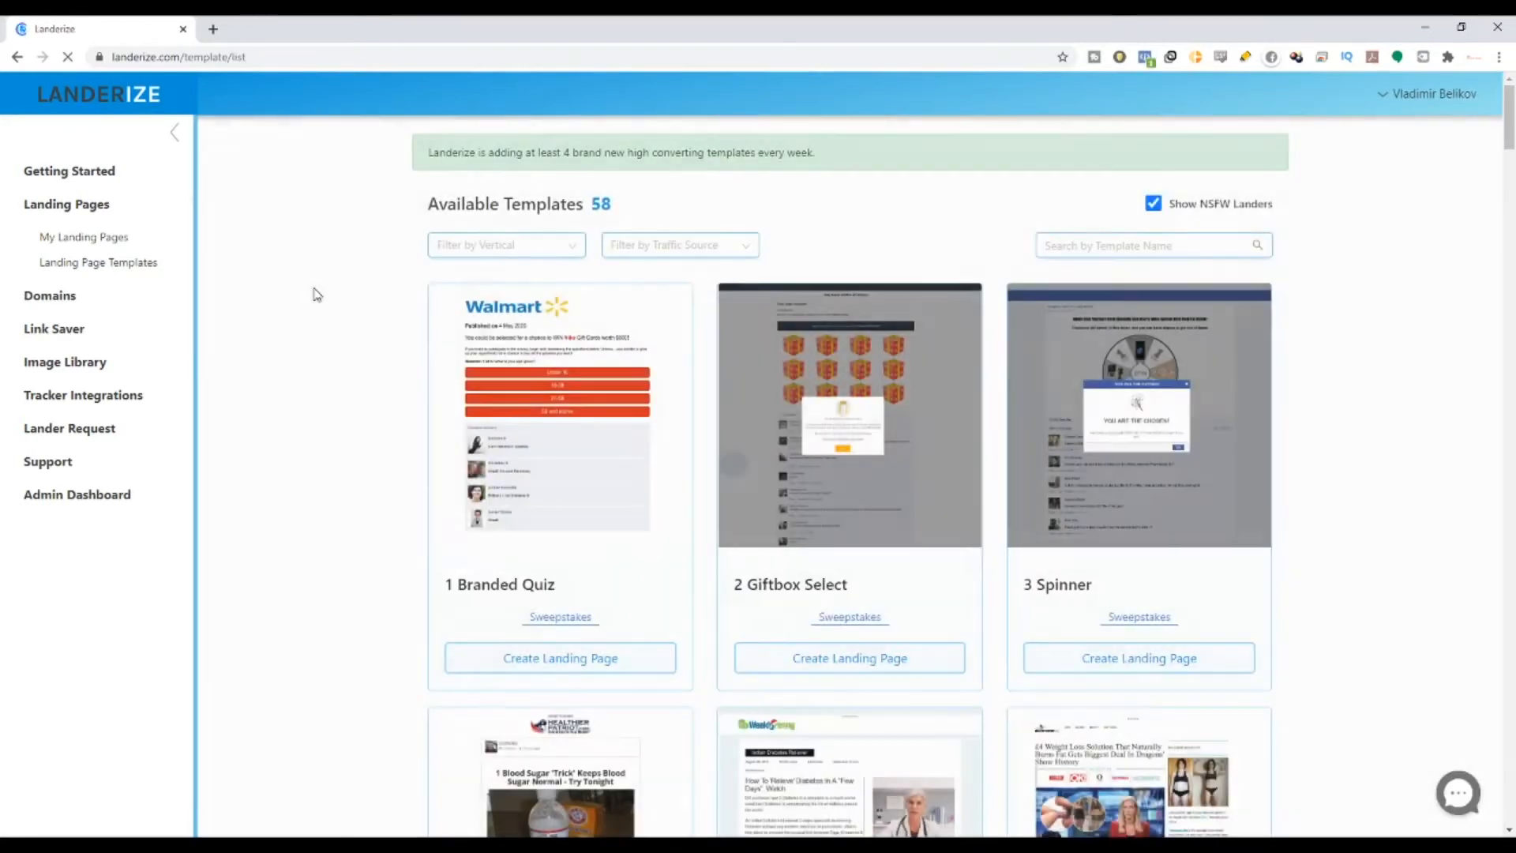
left_click(528, 246)
left_click(480, 402)
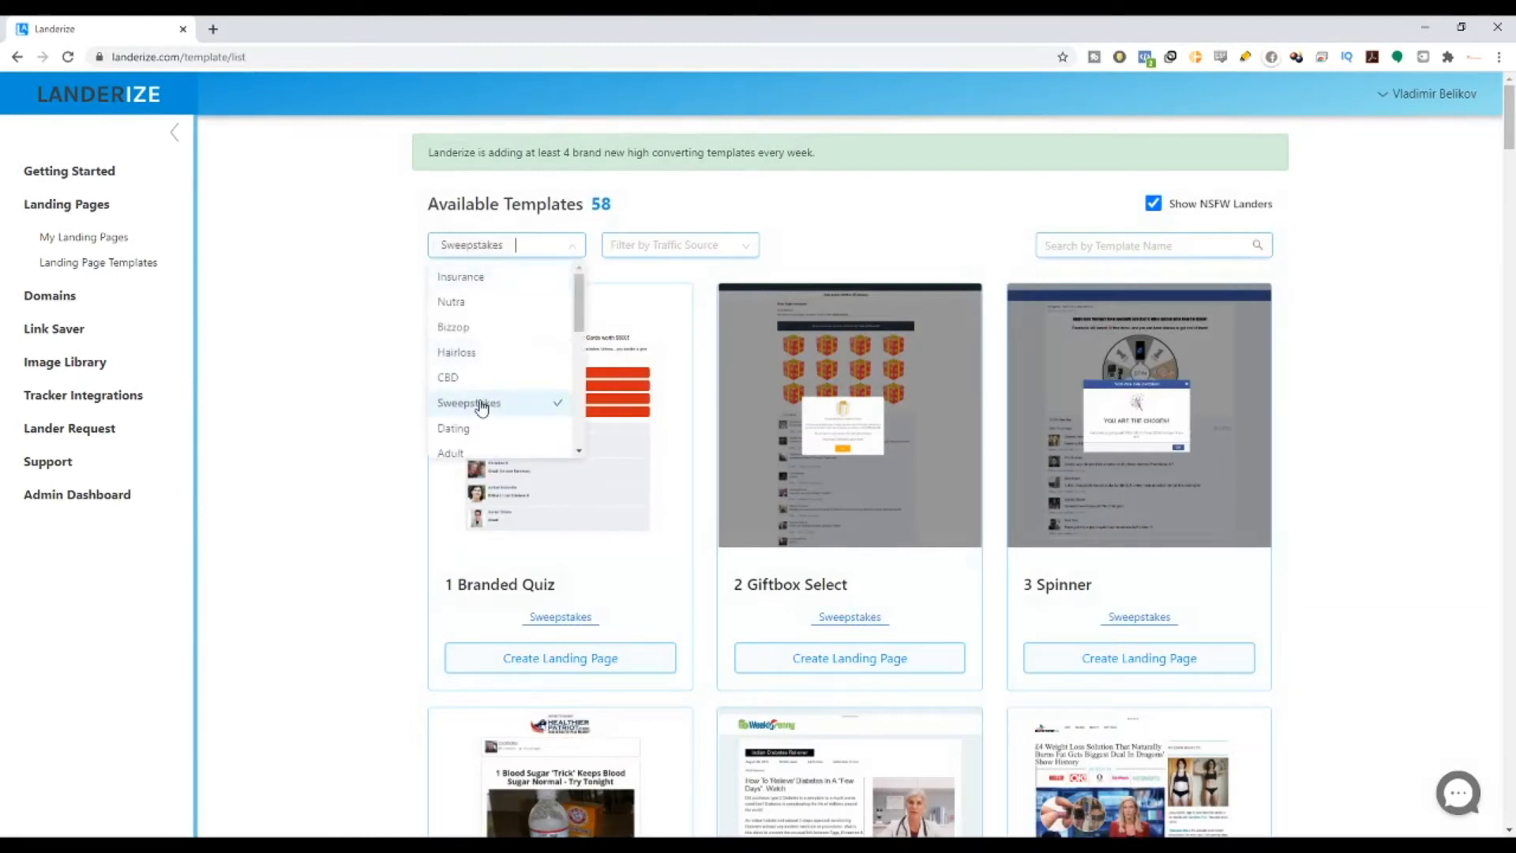
scroll(785, 588, "down", 3)
scroll(784, 589, "down", 3)
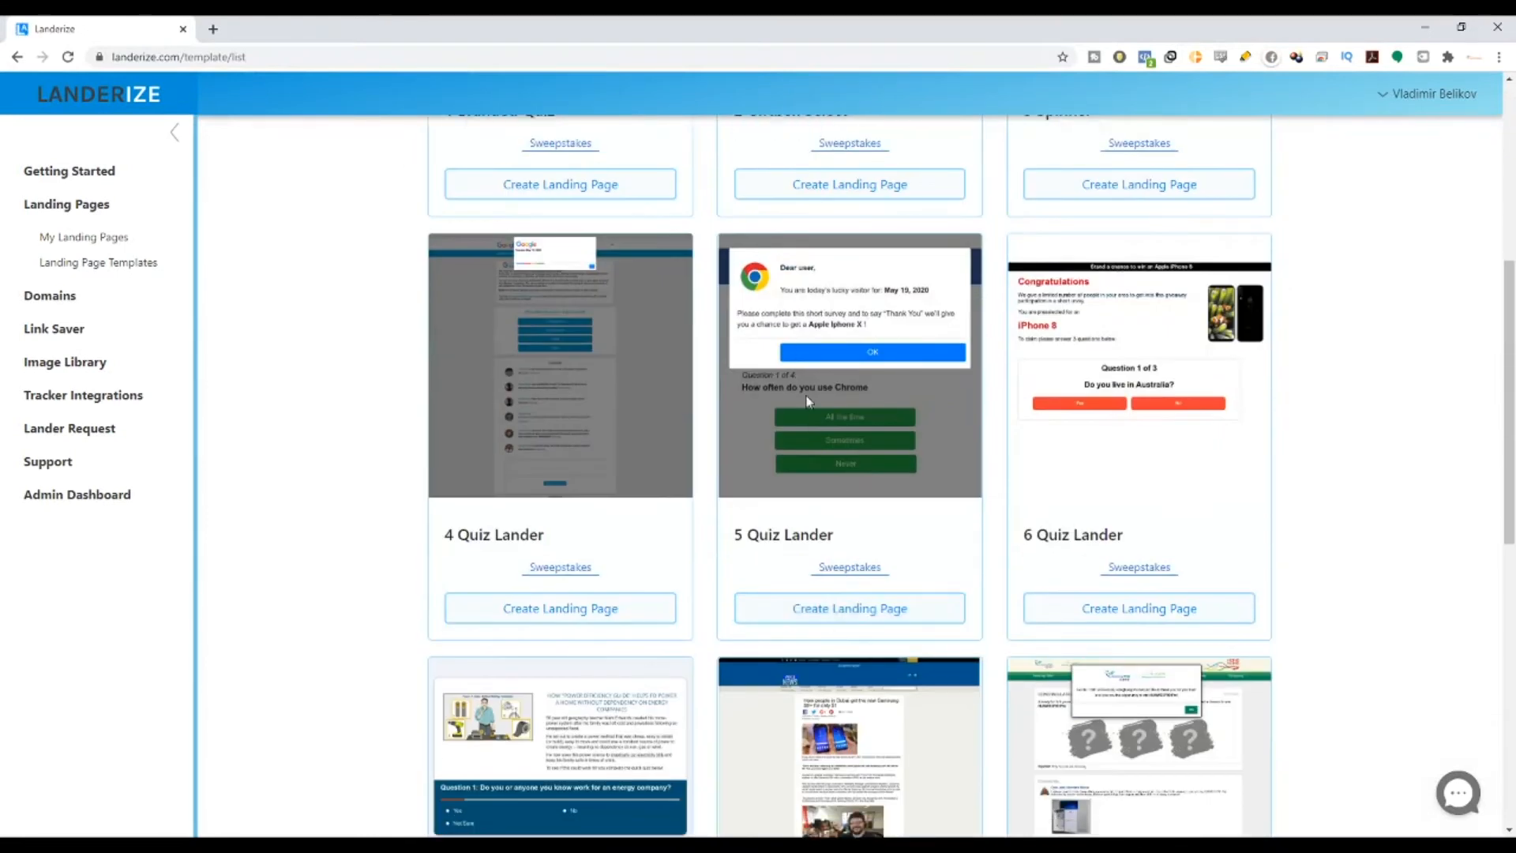
Create a landing page named saasdsadas from the 5 Quiz Lander template.
left_click(844, 612)
left_click(643, 197)
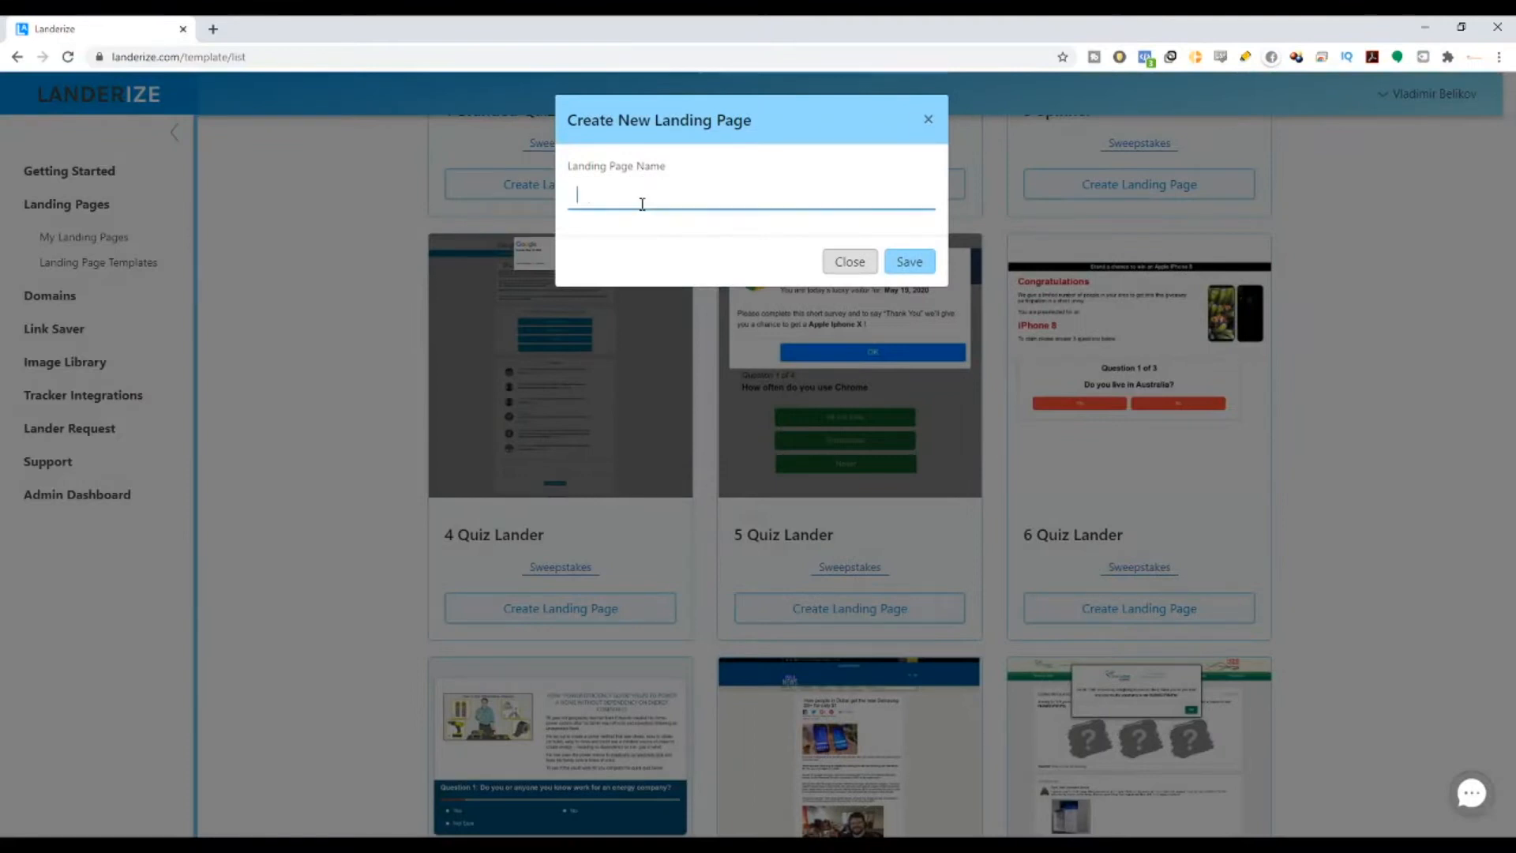
type("saasdsadas")
left_click(933, 269)
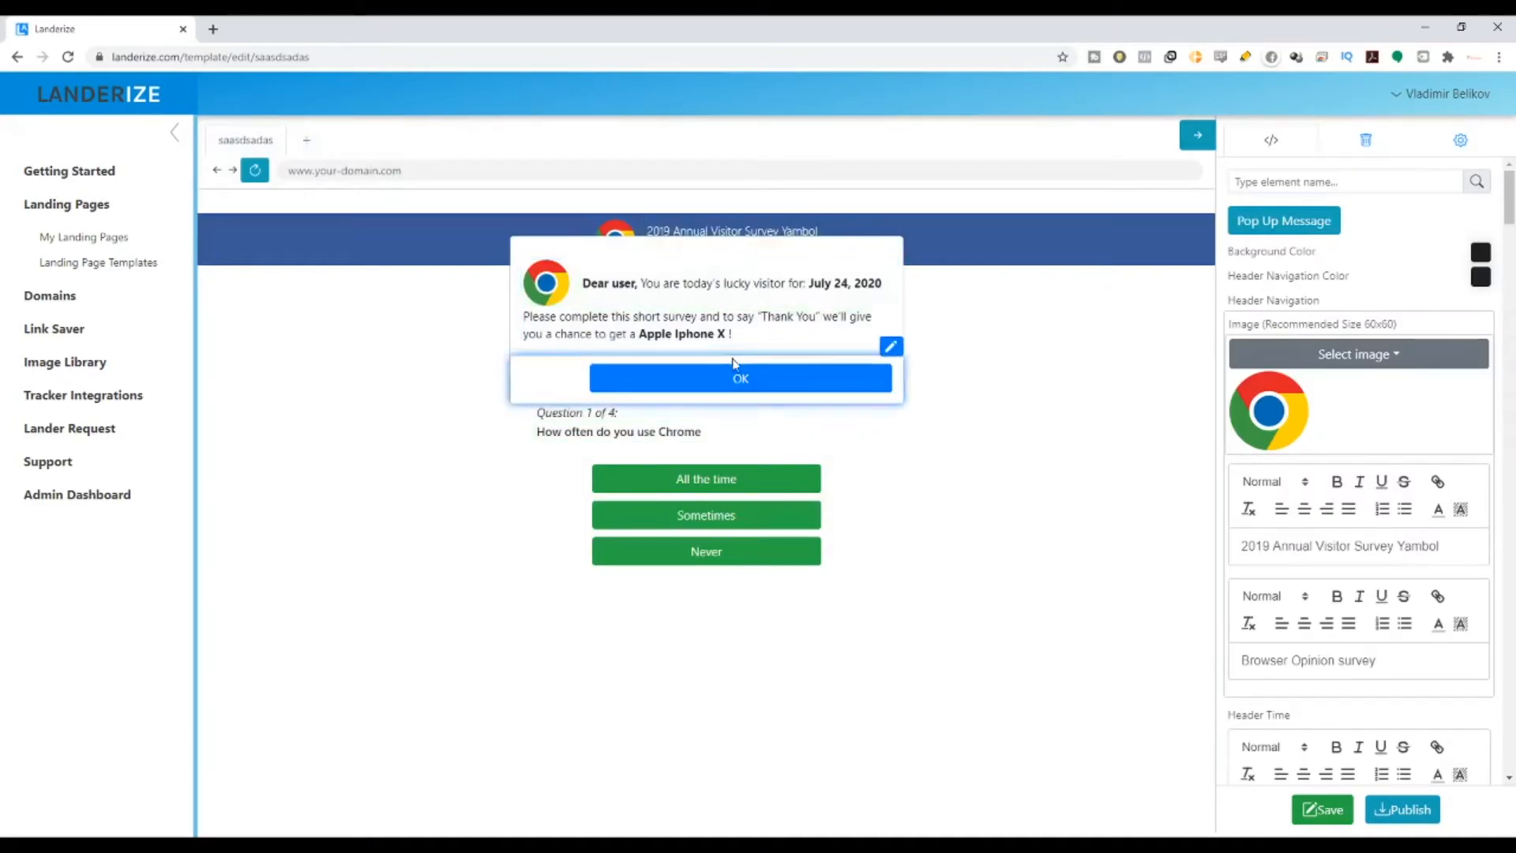
Return to the landing page templates and filter them by the Sweepstakes vertical.
left_click_drag(642, 330, 721, 334)
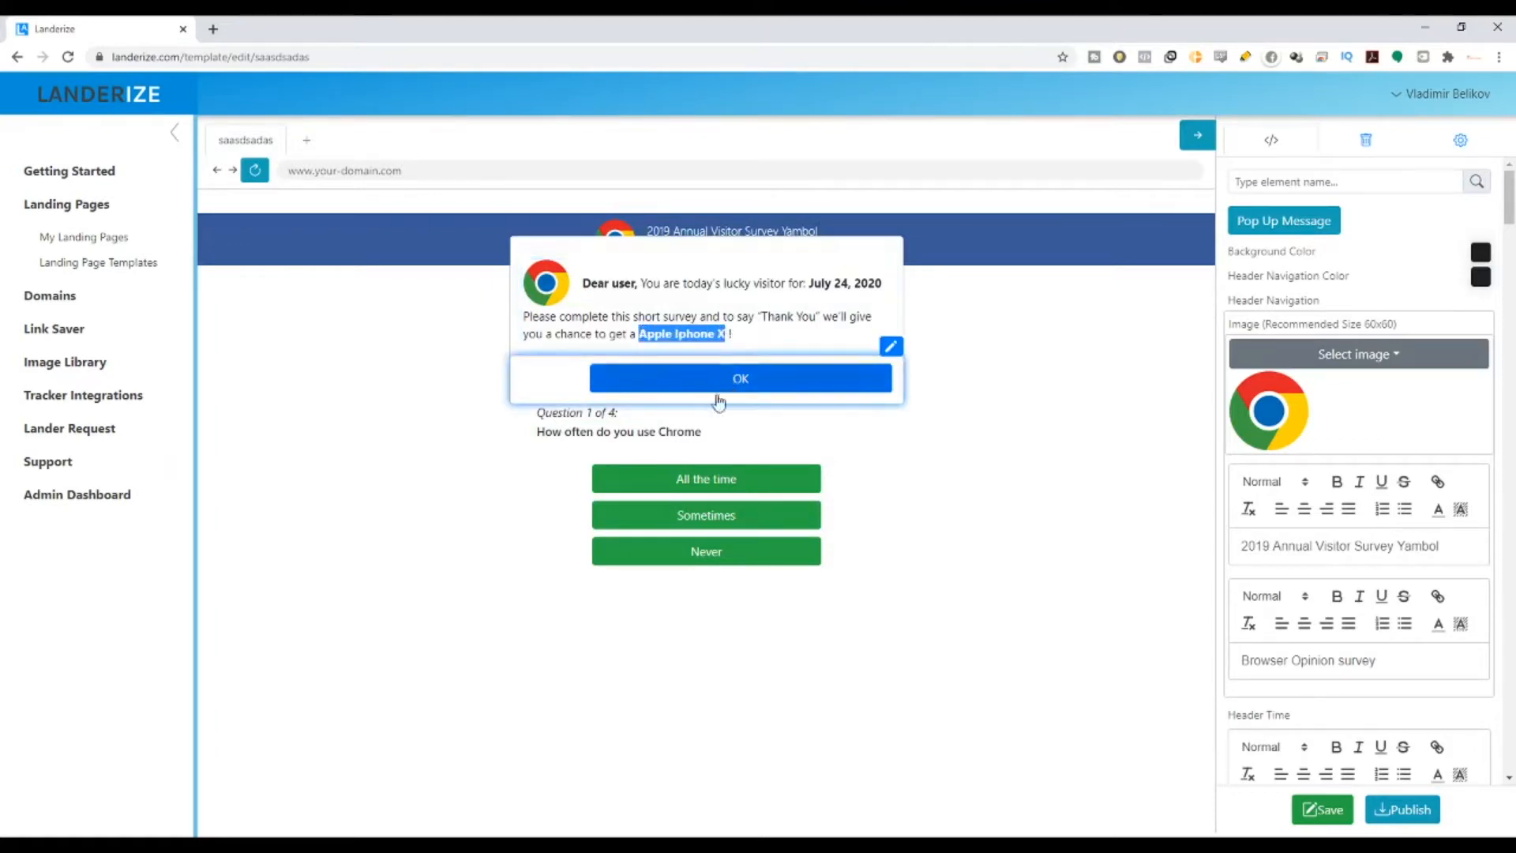
left_click(103, 262)
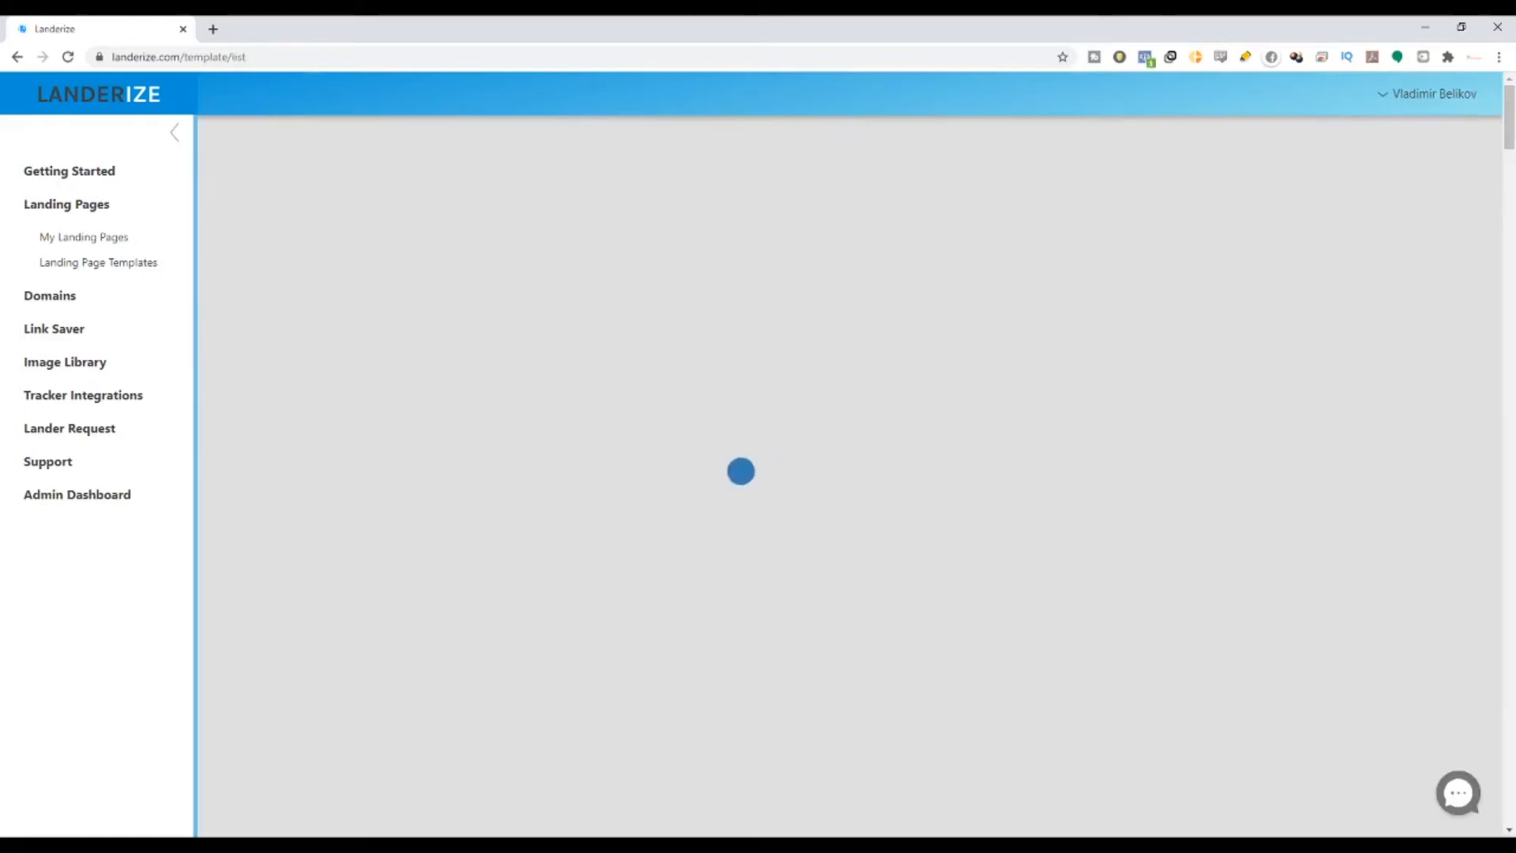
scroll(1103, 711, "down", 5)
scroll(457, 298, "up", 5)
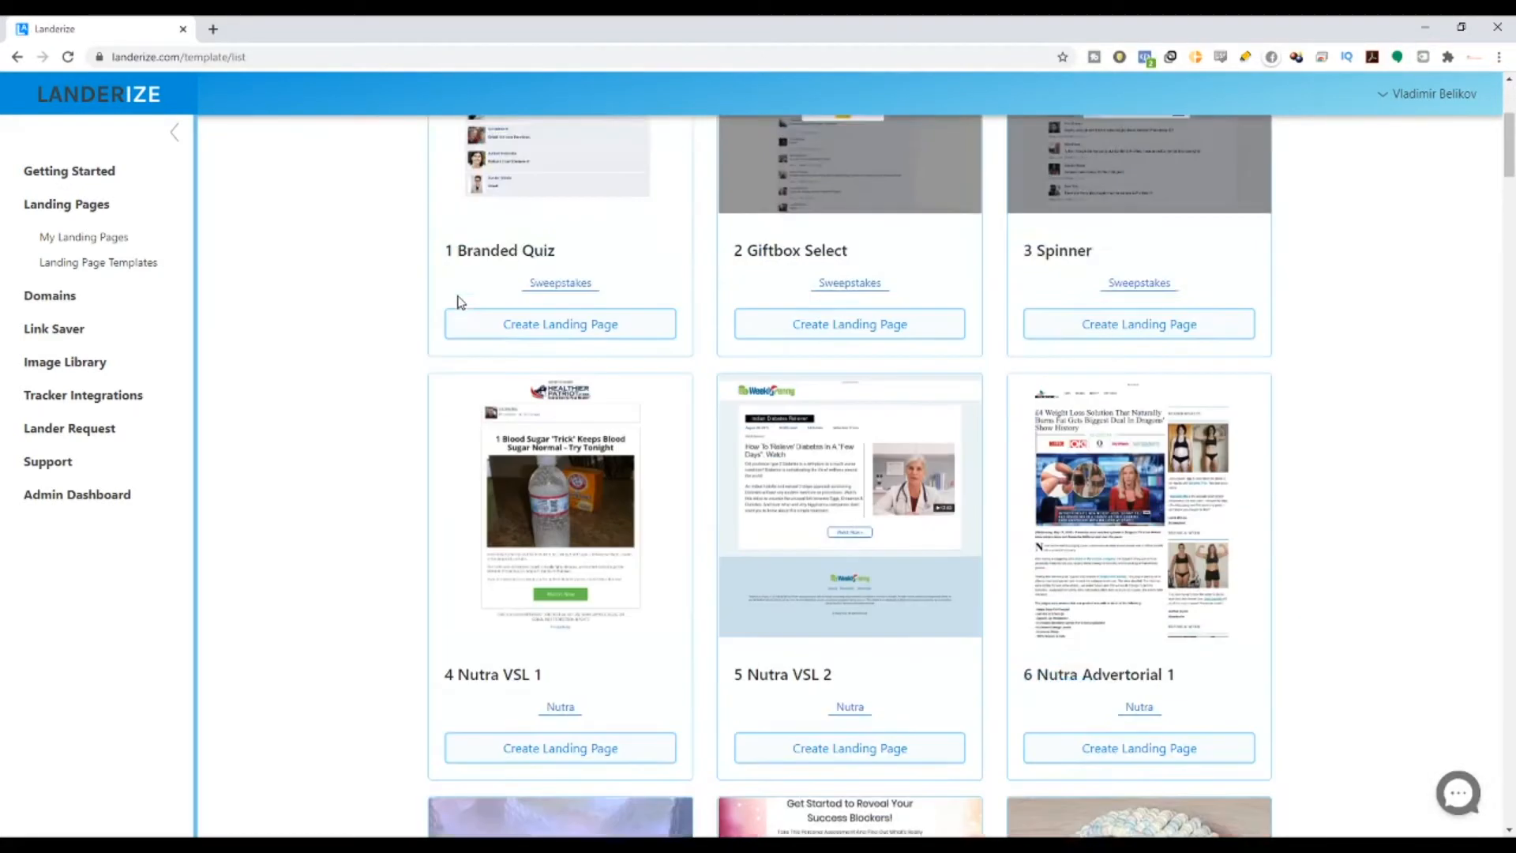
left_click(496, 242)
left_click(490, 402)
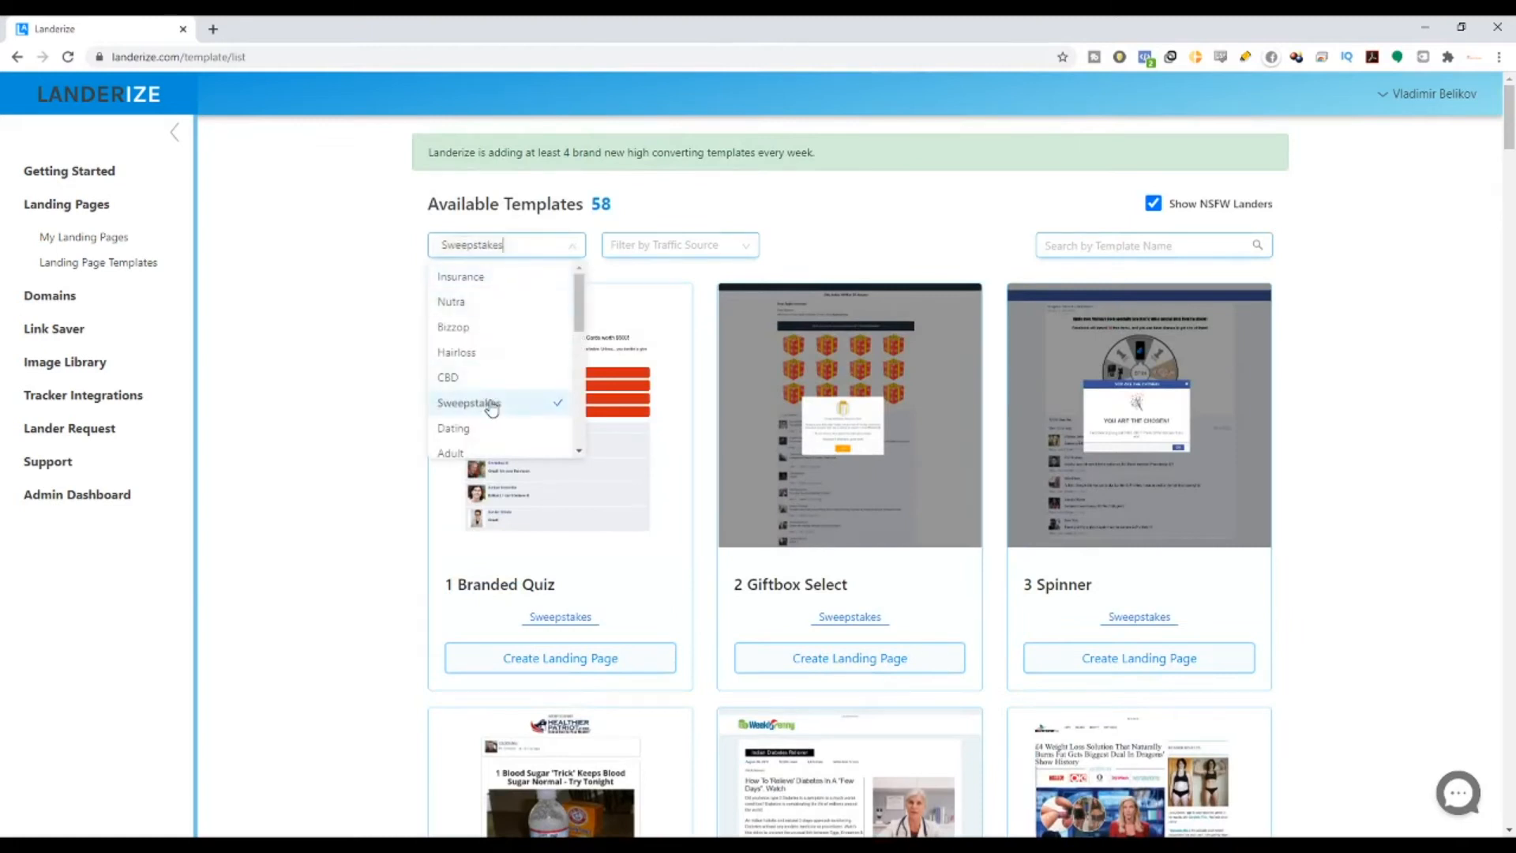
scroll(1191, 619, "down", 6)
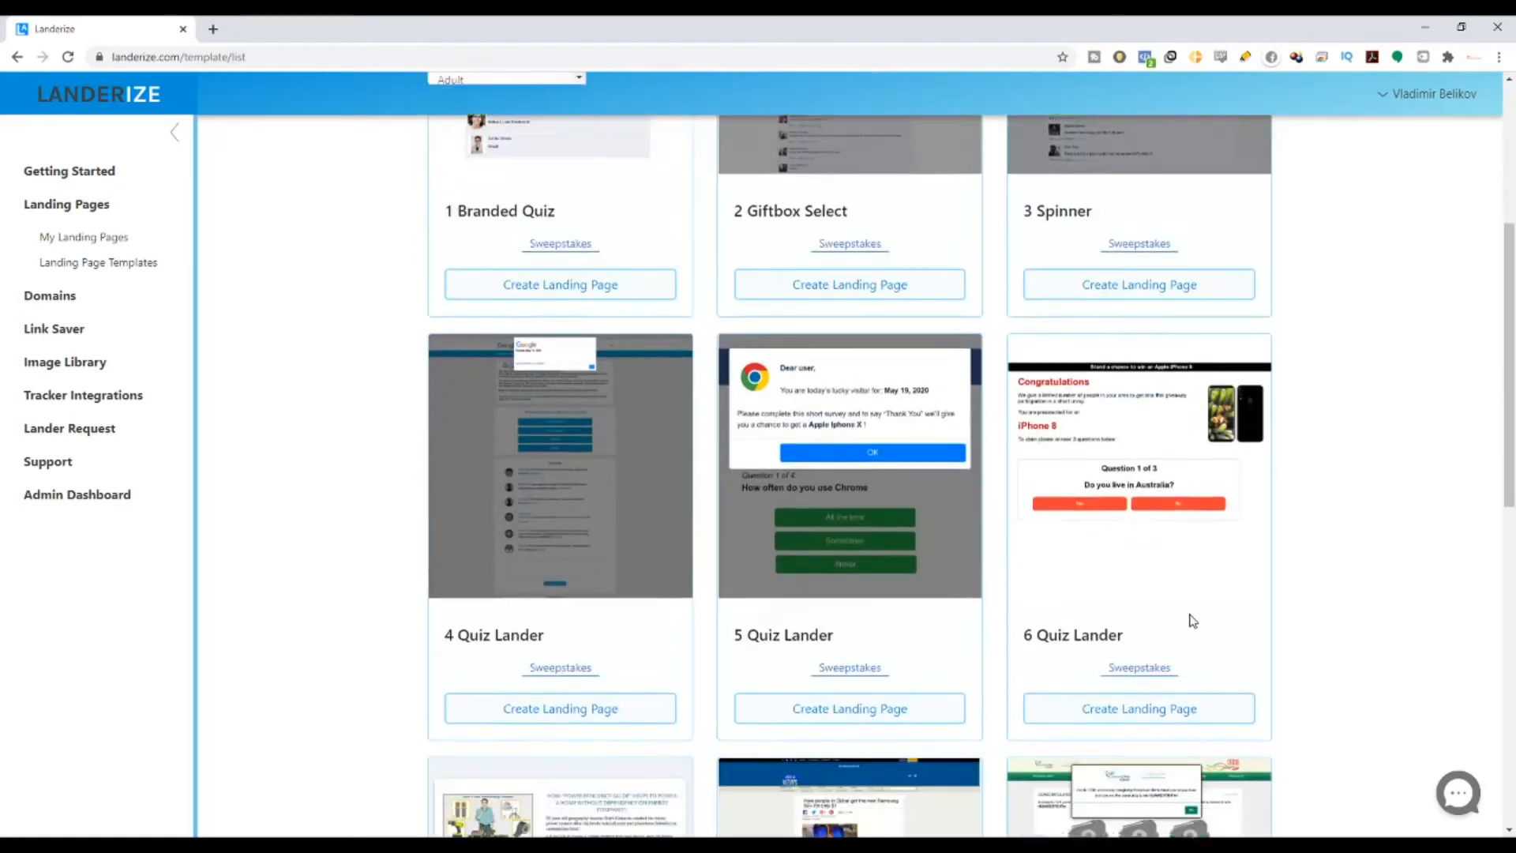
left_click(1177, 616)
left_click(728, 200)
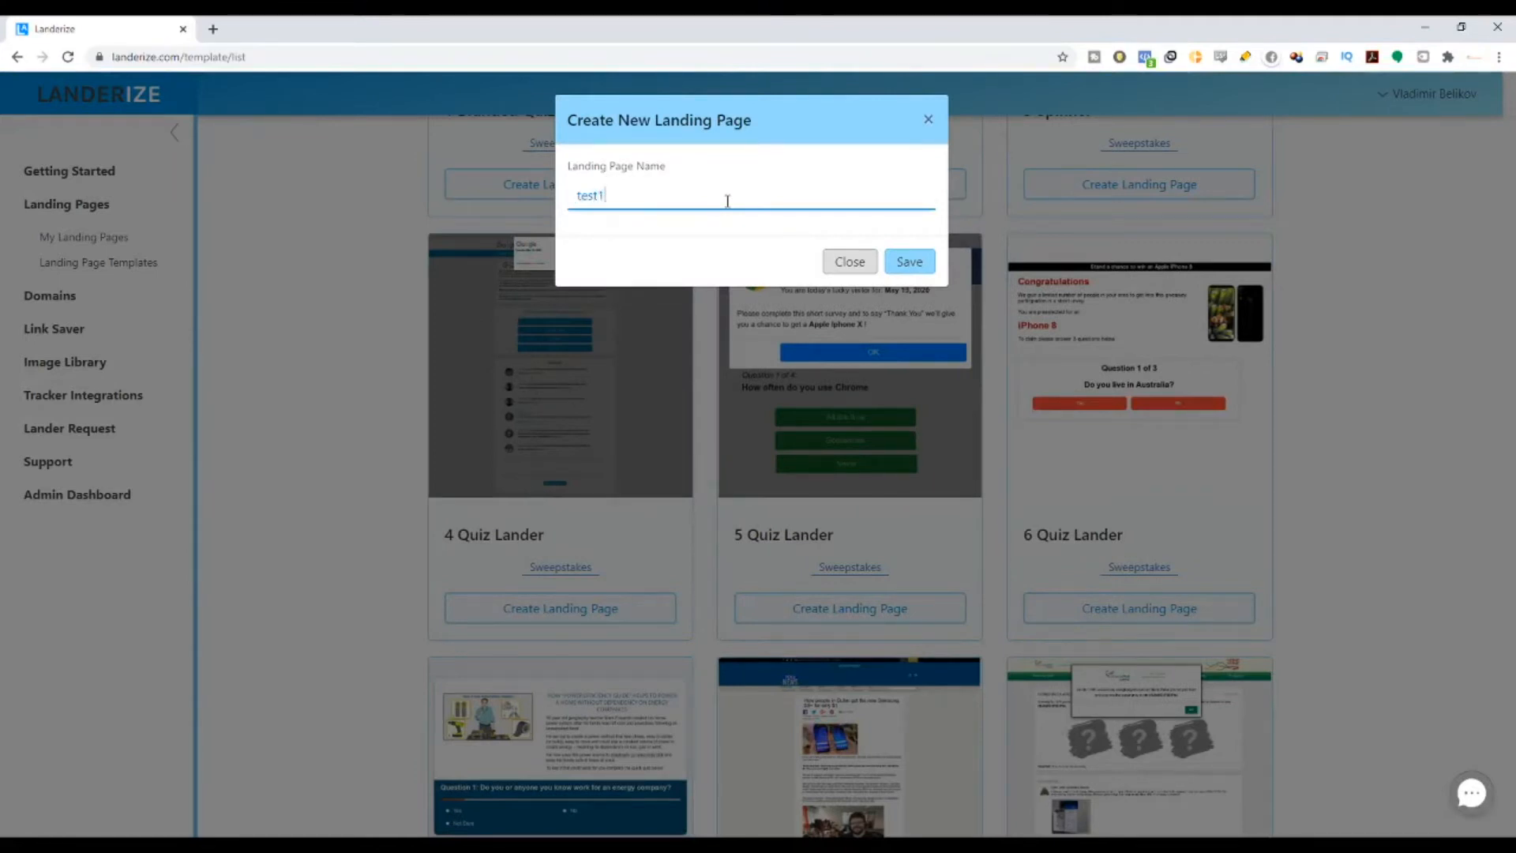
type("test1234566567658")
key("Return")
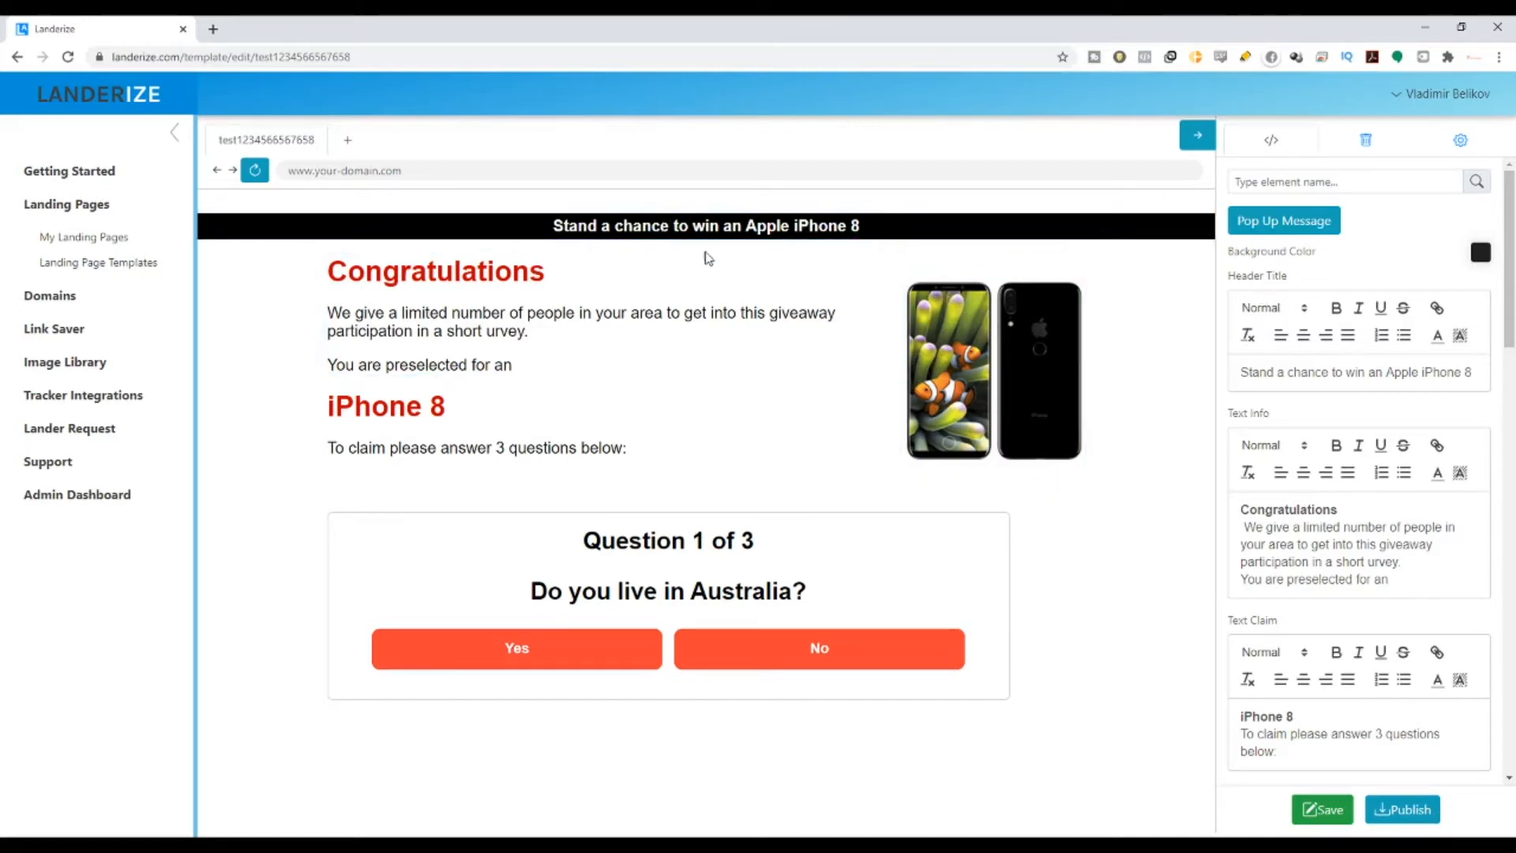
Change the header title to "Stand a chance to win an Apple iPhone 11".
left_click(651, 229)
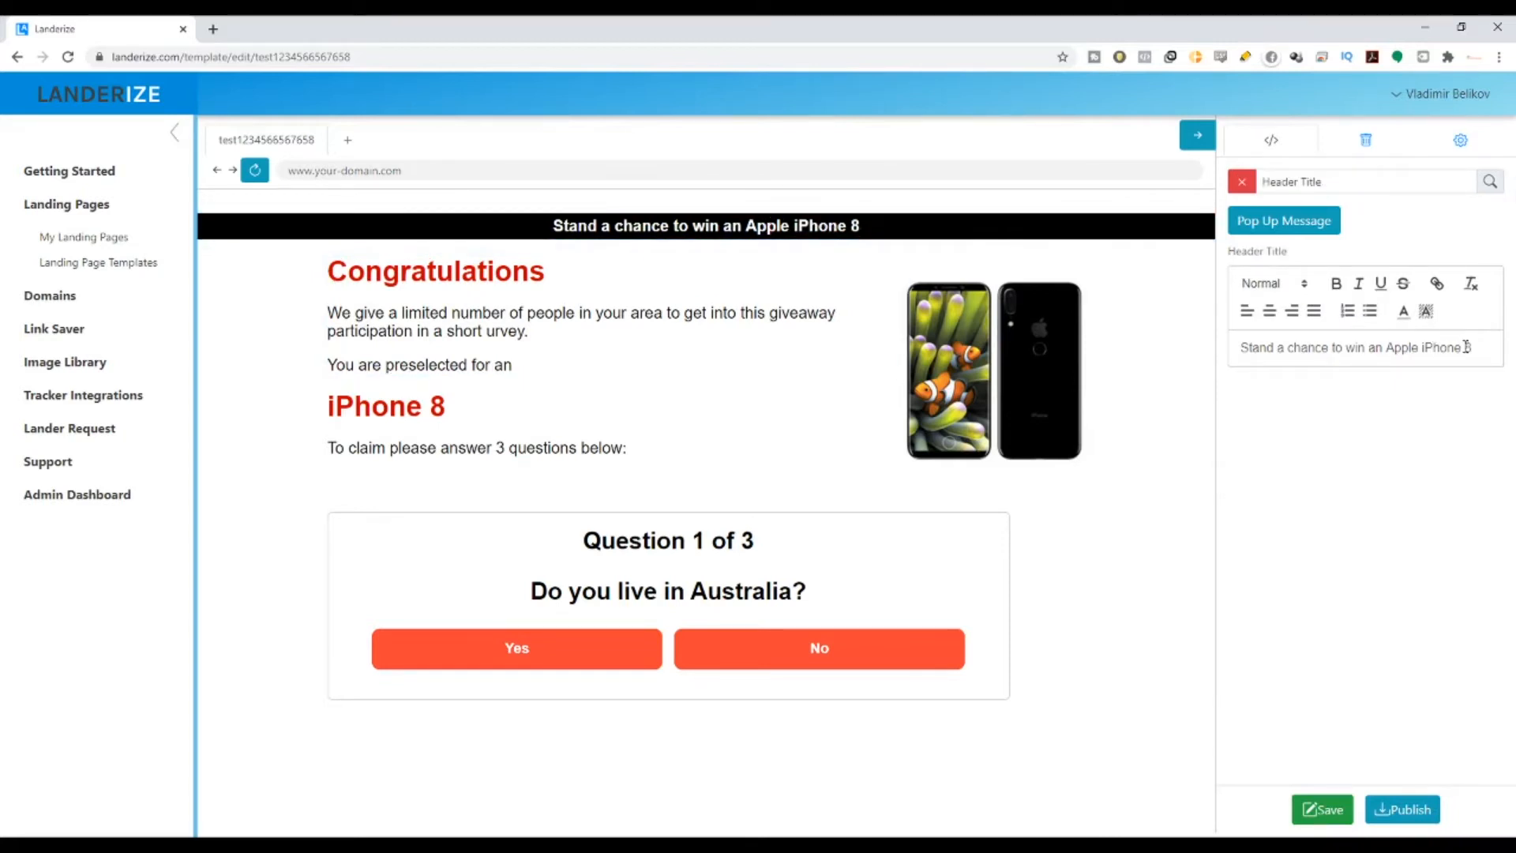
left_click_drag(1477, 349, 1467, 348)
type("11")
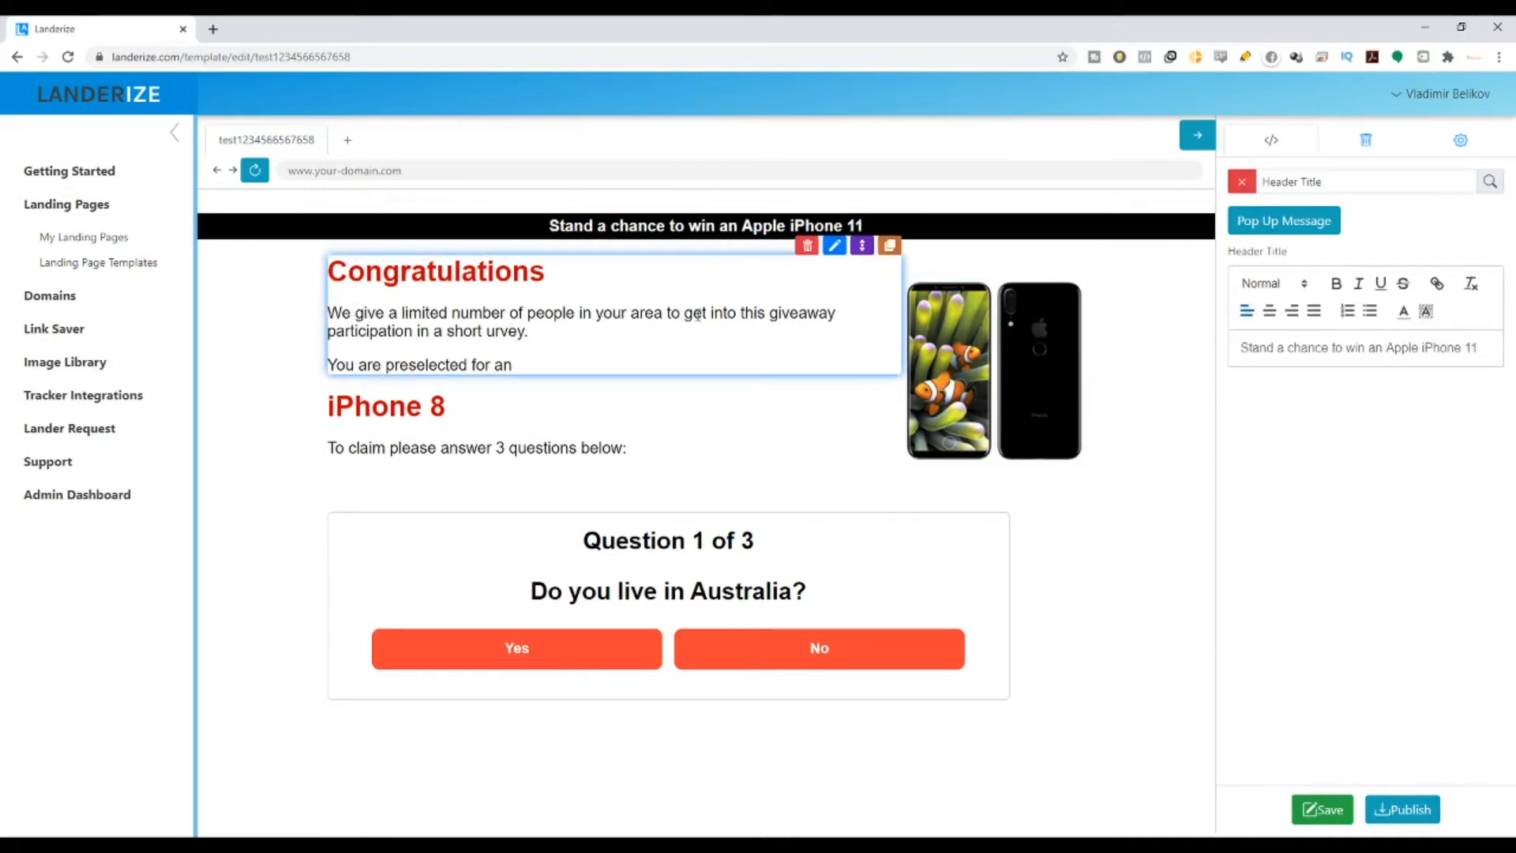
Correct the misspelled word in the Congratulations text so that it reads "survey".
left_click(834, 245)
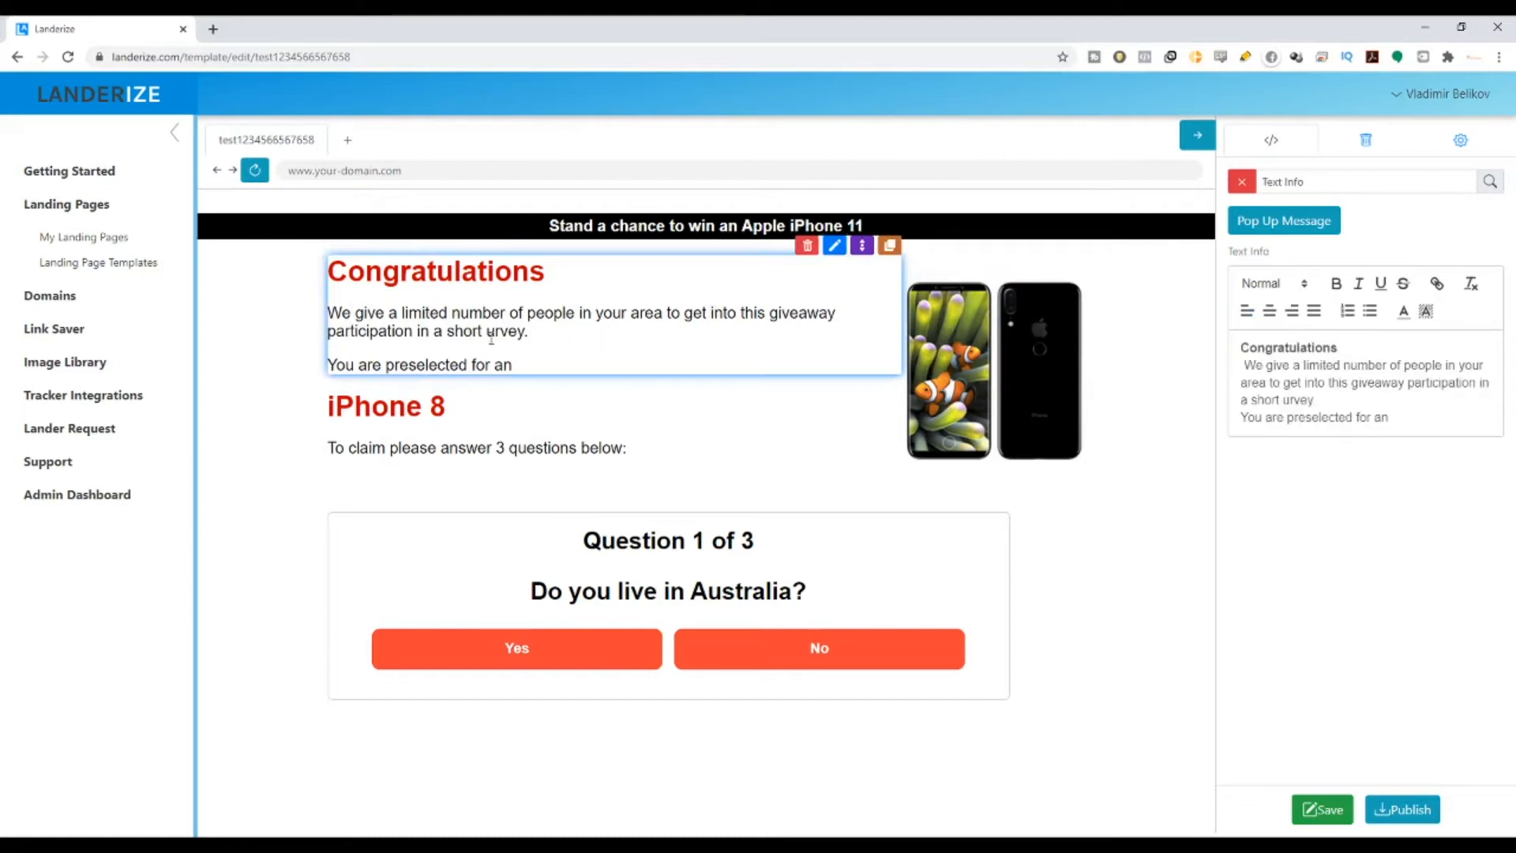
left_click(1289, 403)
type("s")
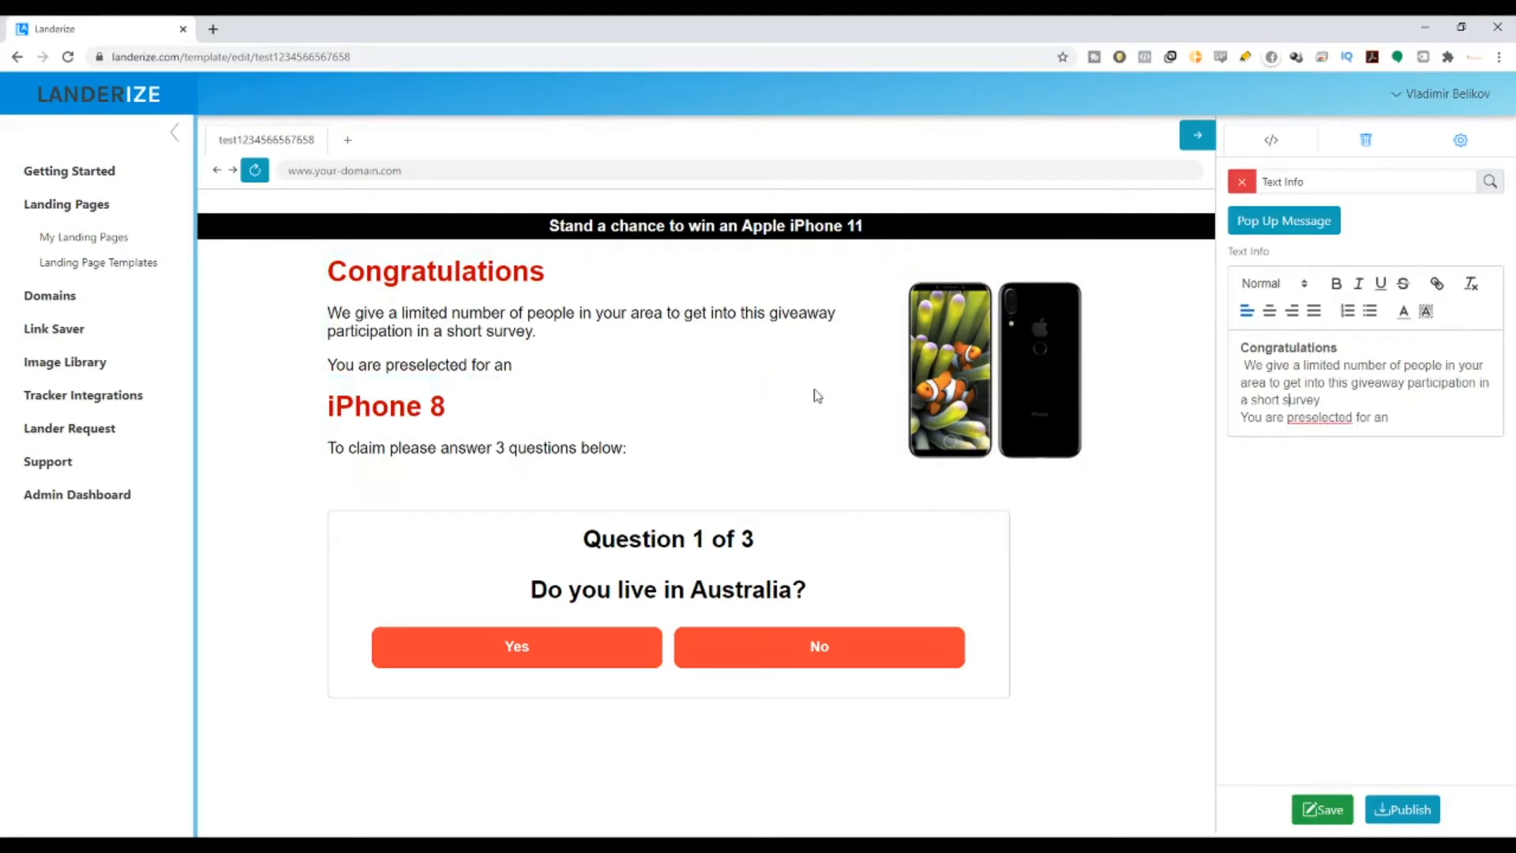
Change the product name in the claim text above the quiz to "iPhone 11".
left_click(836, 380)
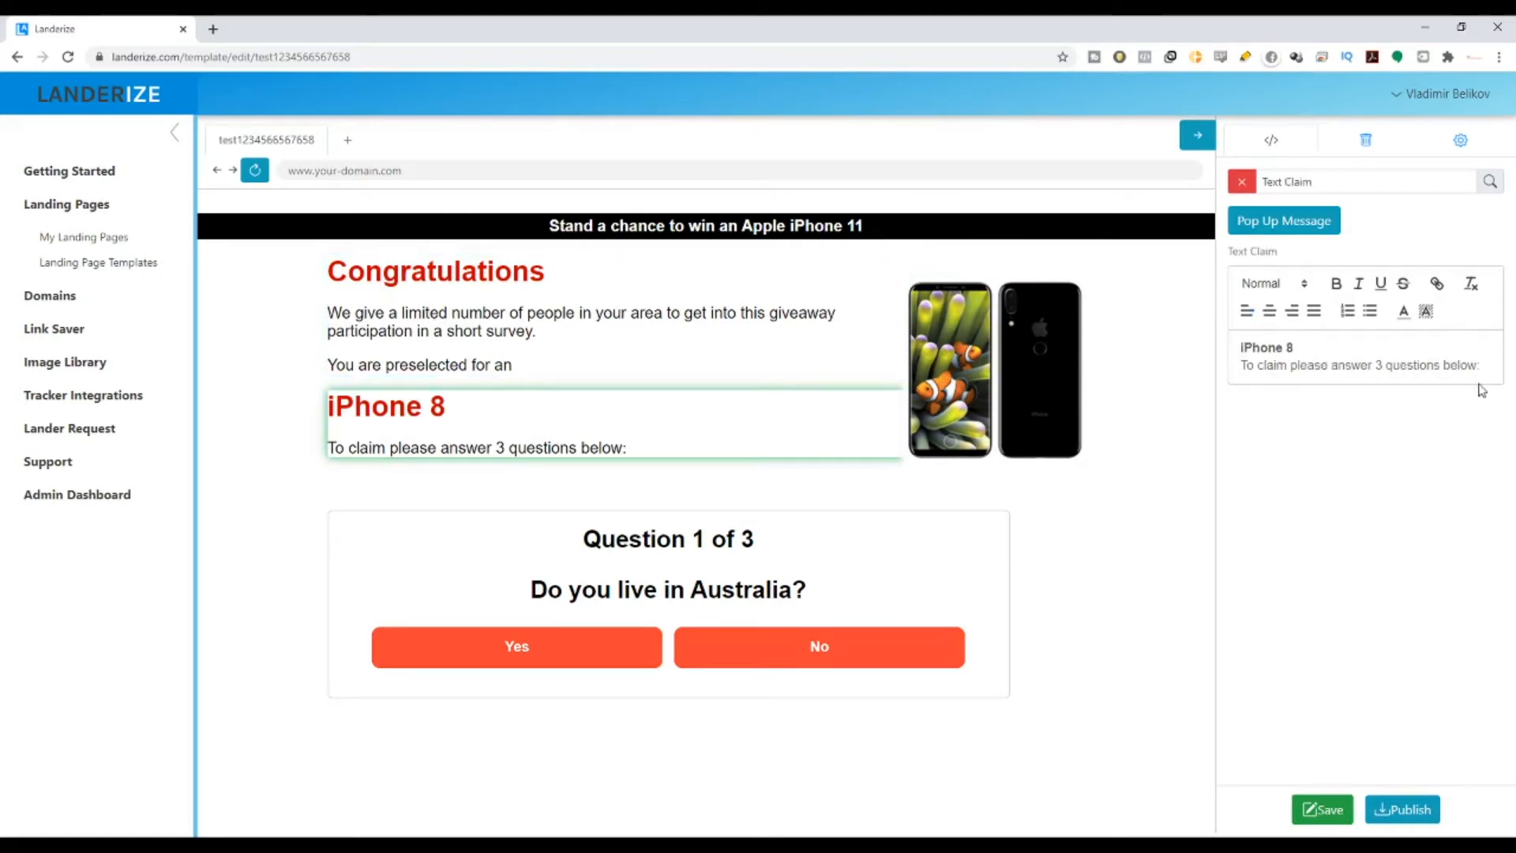
left_click(1293, 346)
key("BackSpace")
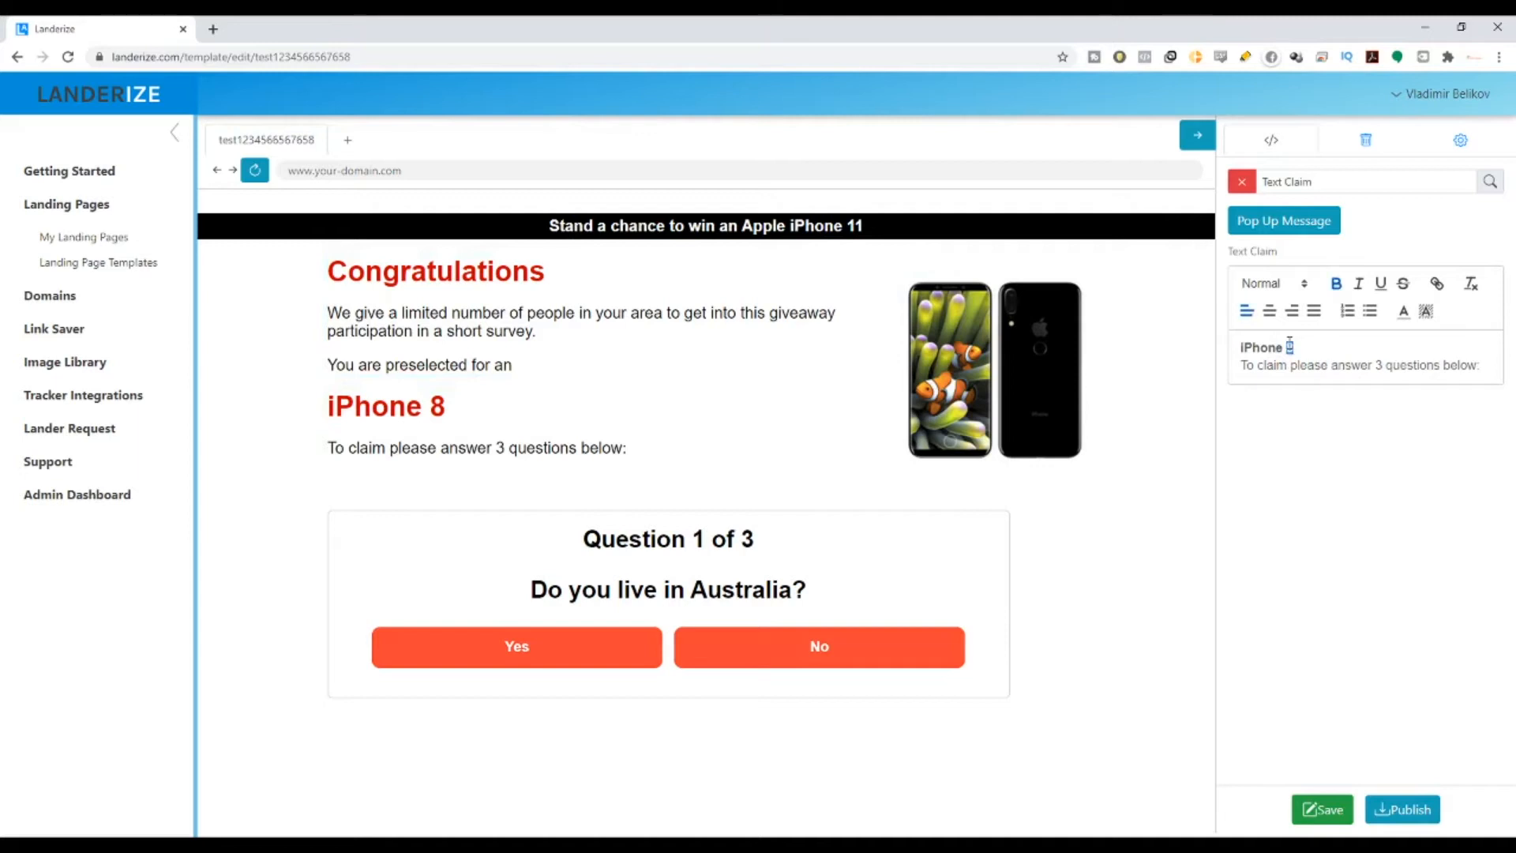
type("11")
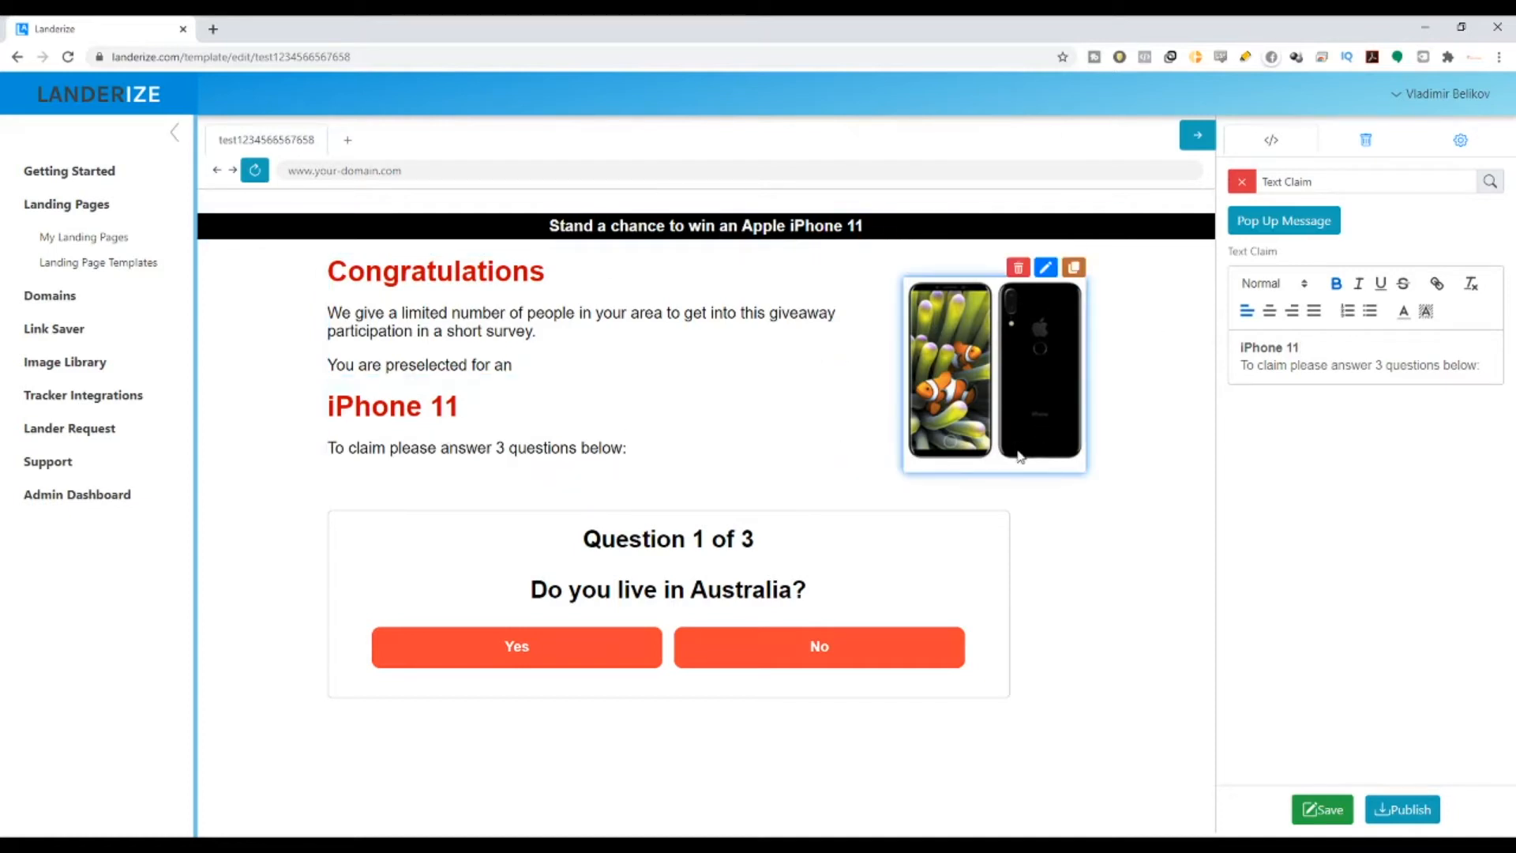
Open the landing page's phone image for editing and search Google for "iphone 11 png" in a new browser tab.
left_click(1046, 267)
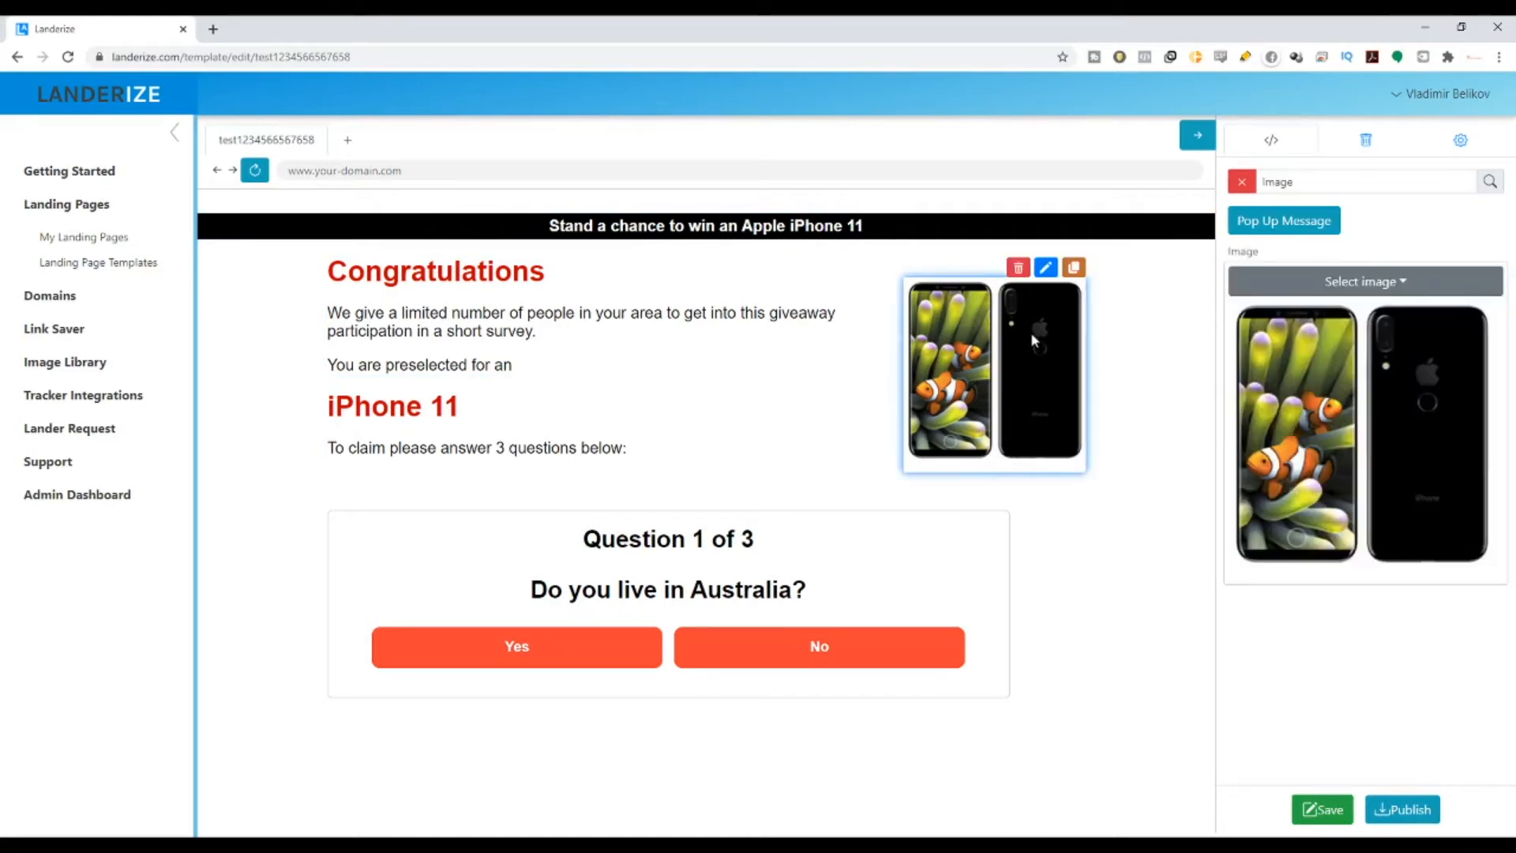
left_click(214, 29)
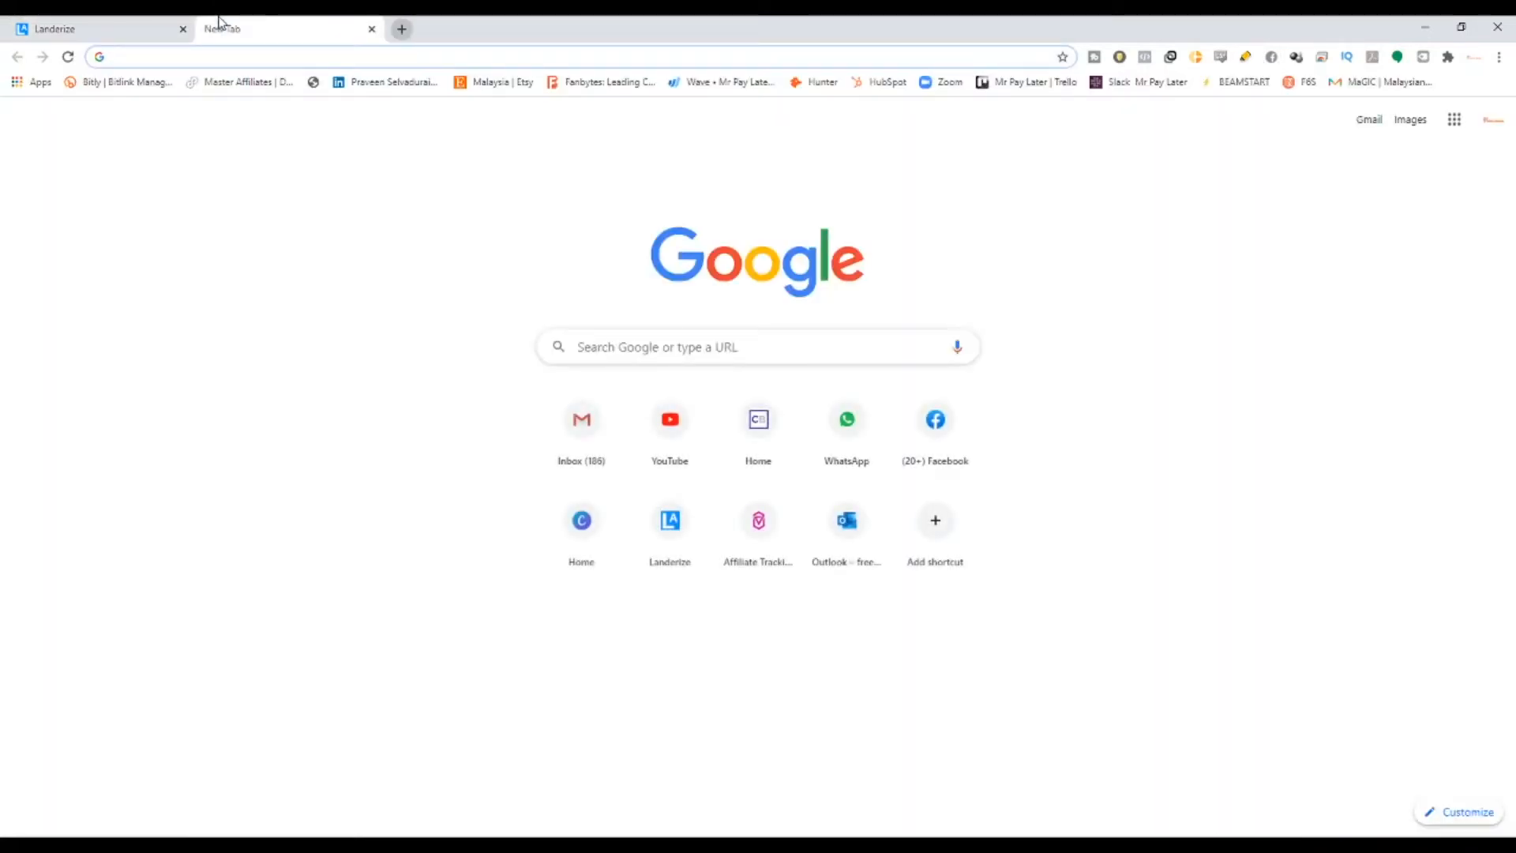
type("ih")
key("BackSpace")
key("BackSpace")
type("iphone 11 png")
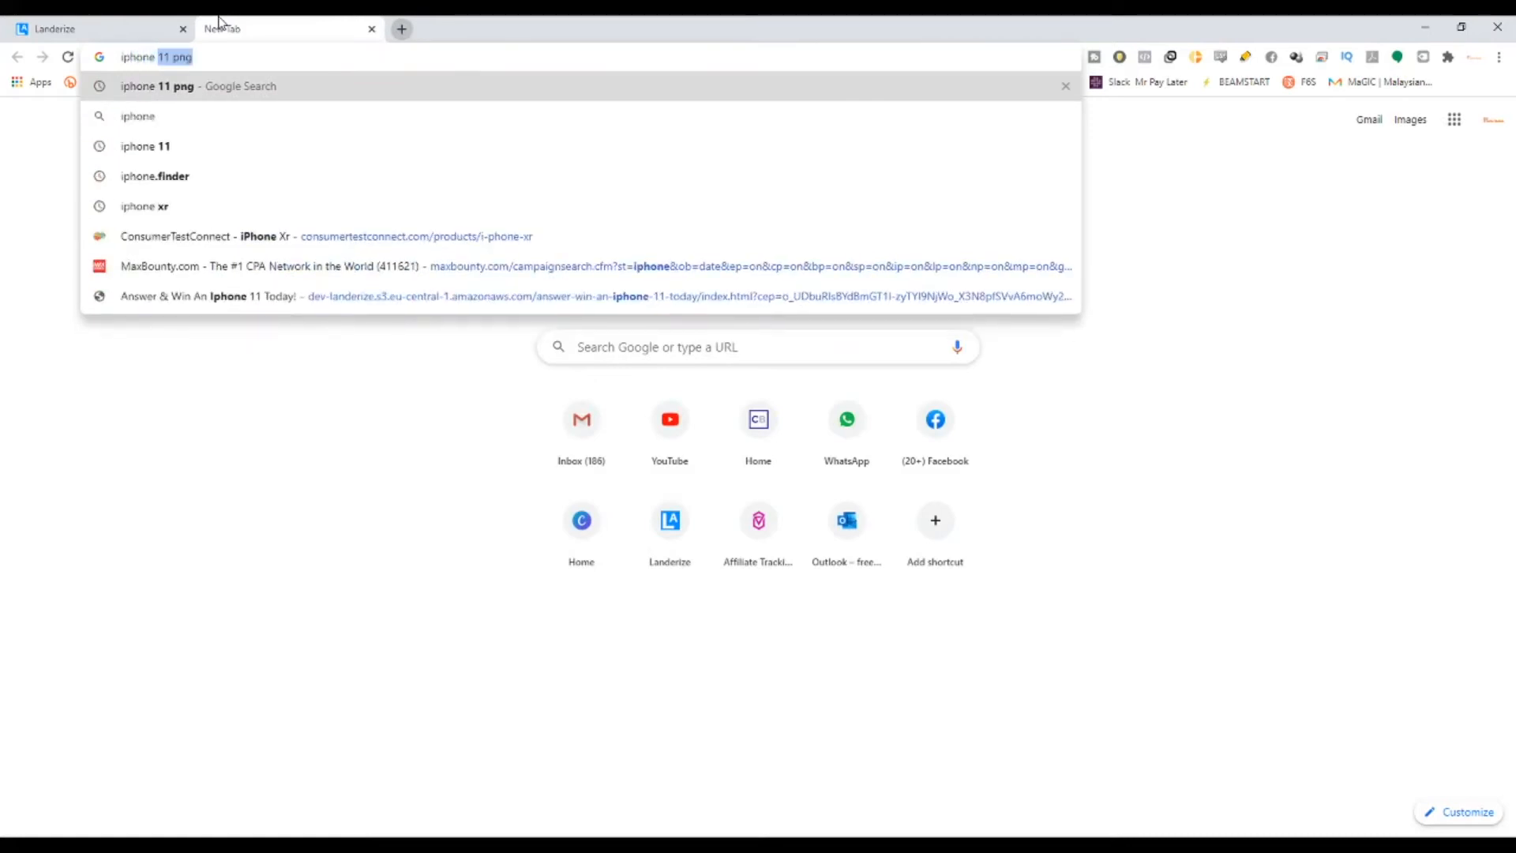
key("Return")
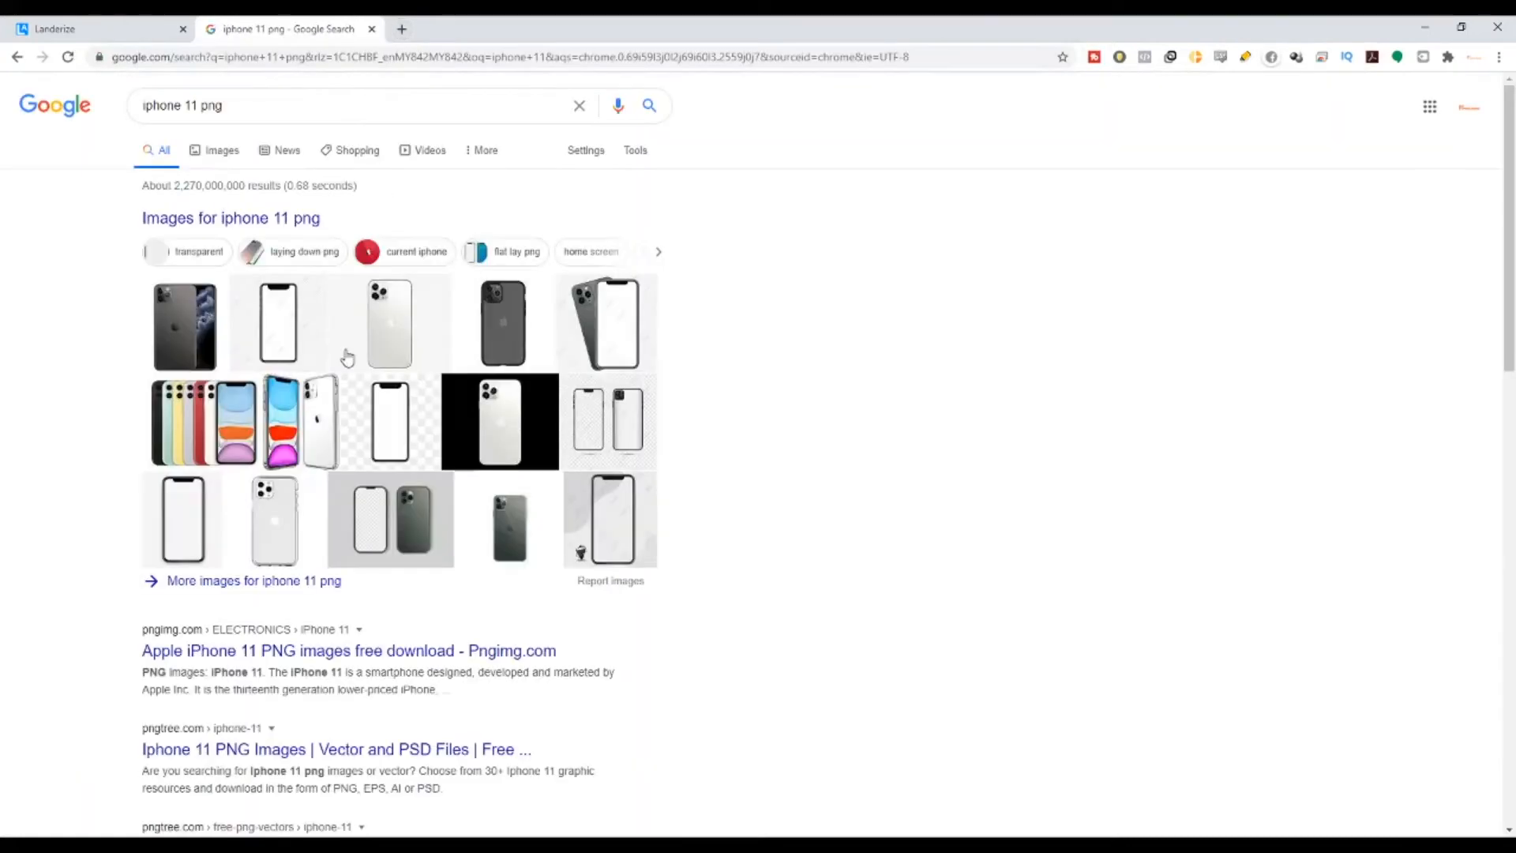
Shorten the Google search to "iphone 11" and show its image results.
left_click_drag(224, 105, 199, 105)
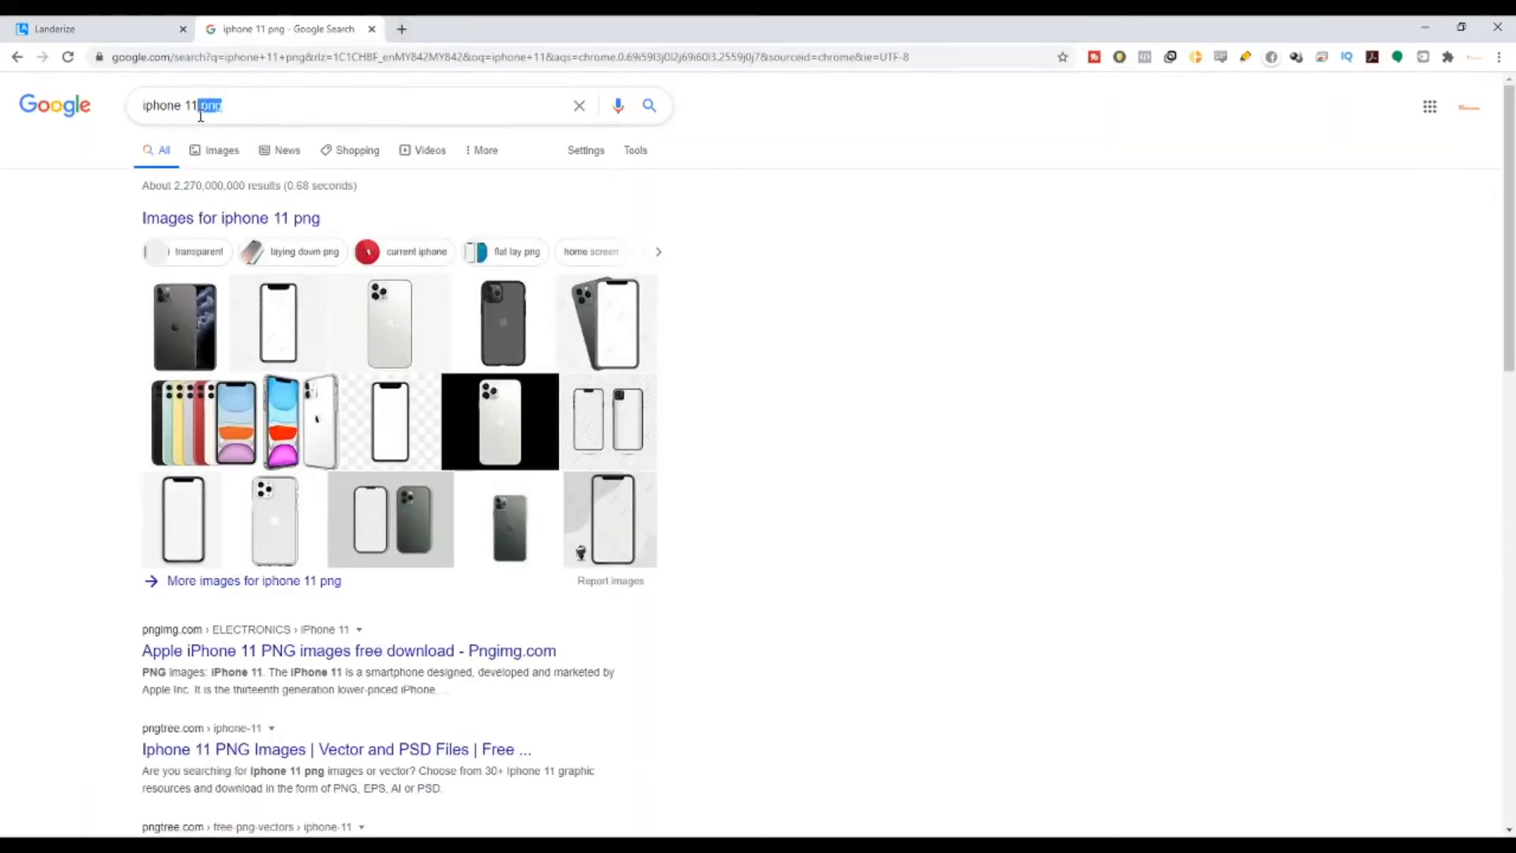
key("BackSpace")
key("Return")
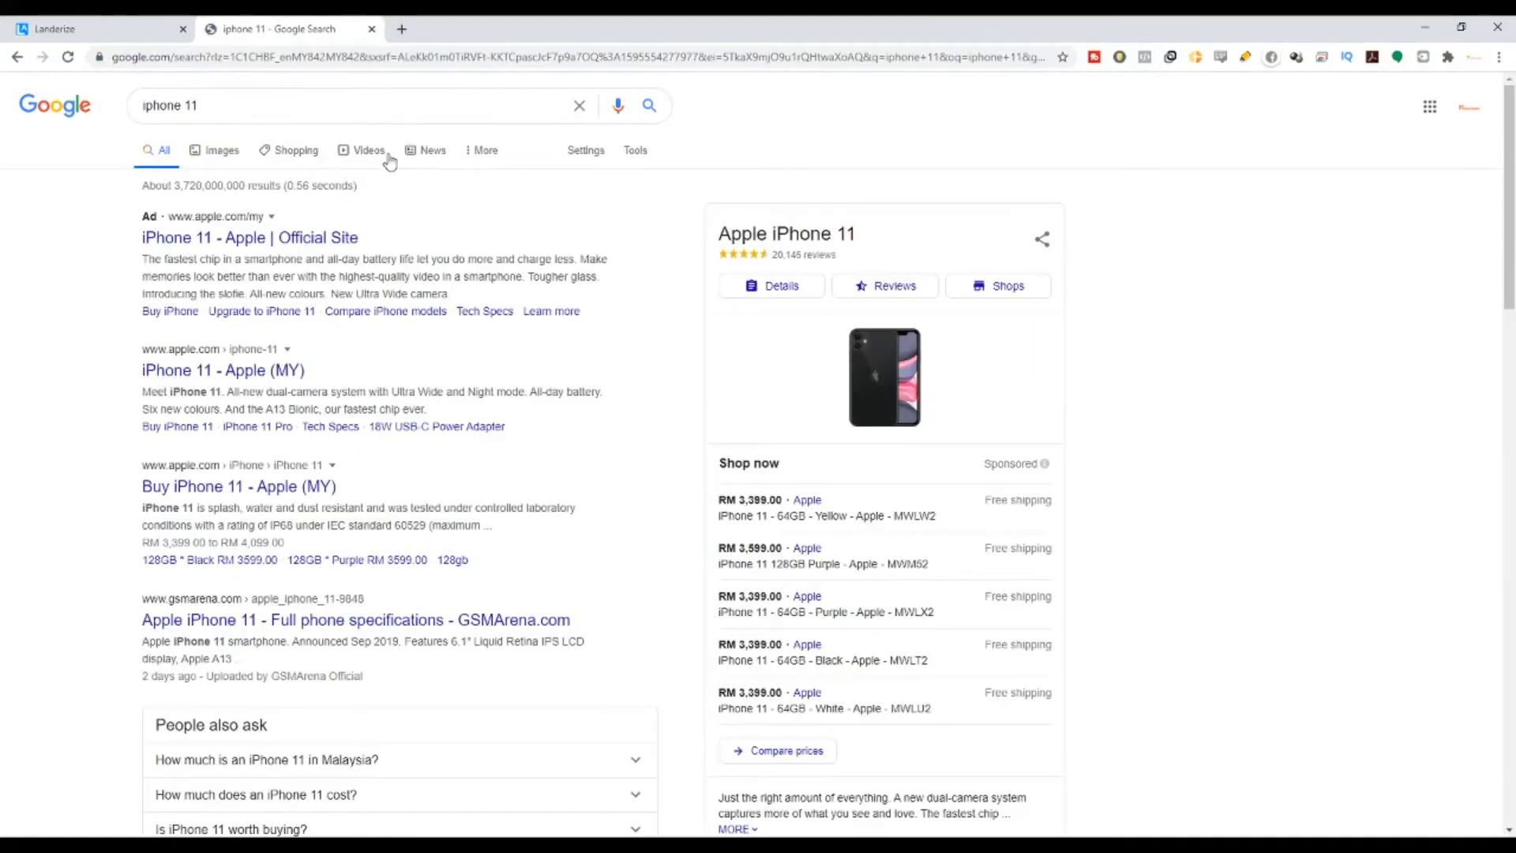
left_click(222, 151)
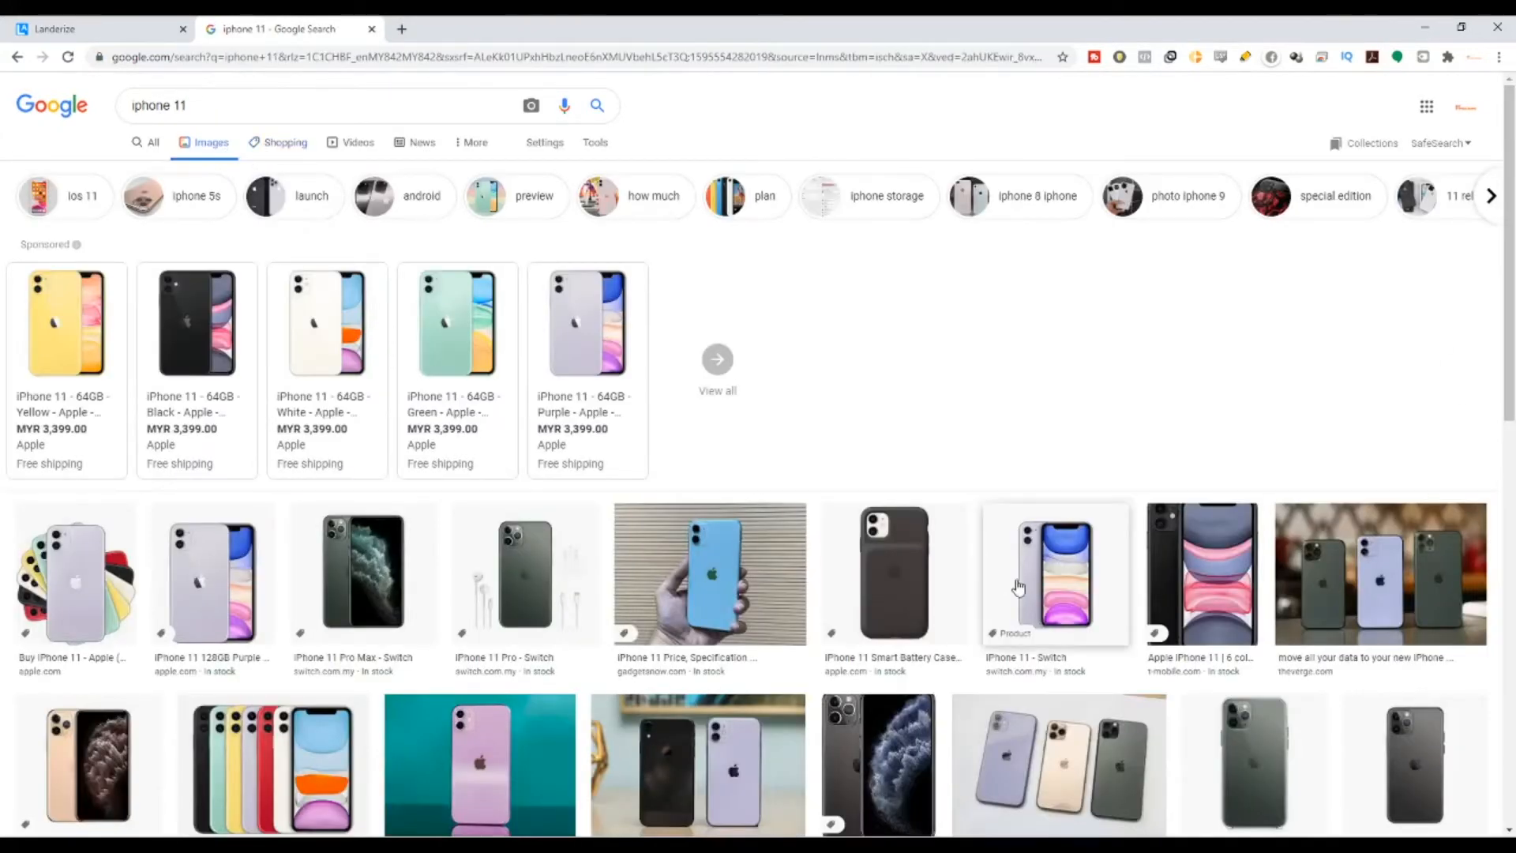
Browse the iPhone 11 image results and download the Space Grey Apple iPhone 11 Pro (64GB) picture from Amazon UK.
scroll(1011, 553, "down", 4)
scroll(993, 532, "down", 2)
left_click(1262, 310)
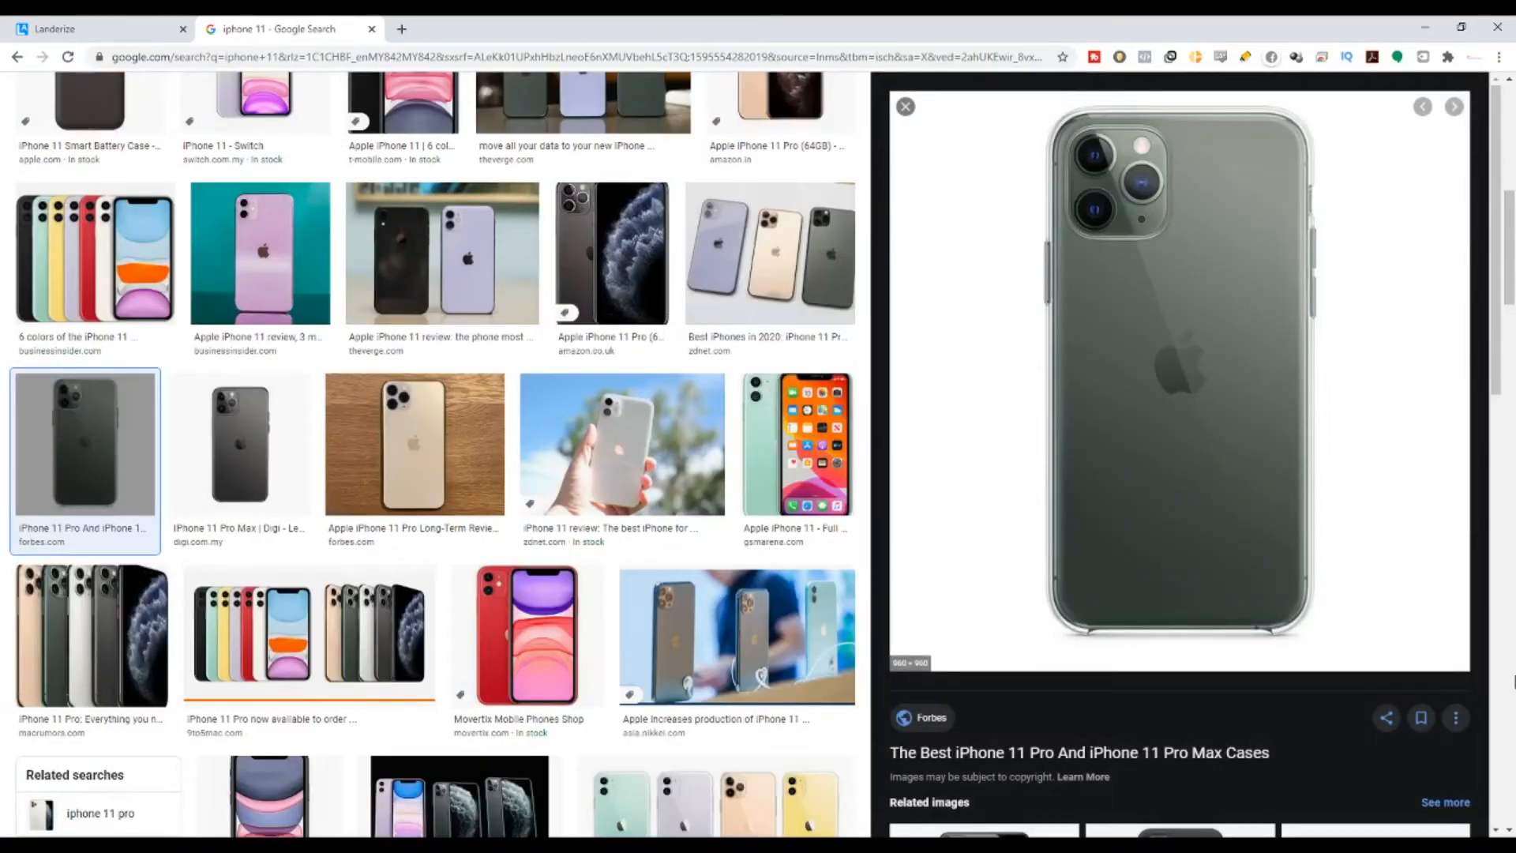
left_click(606, 225)
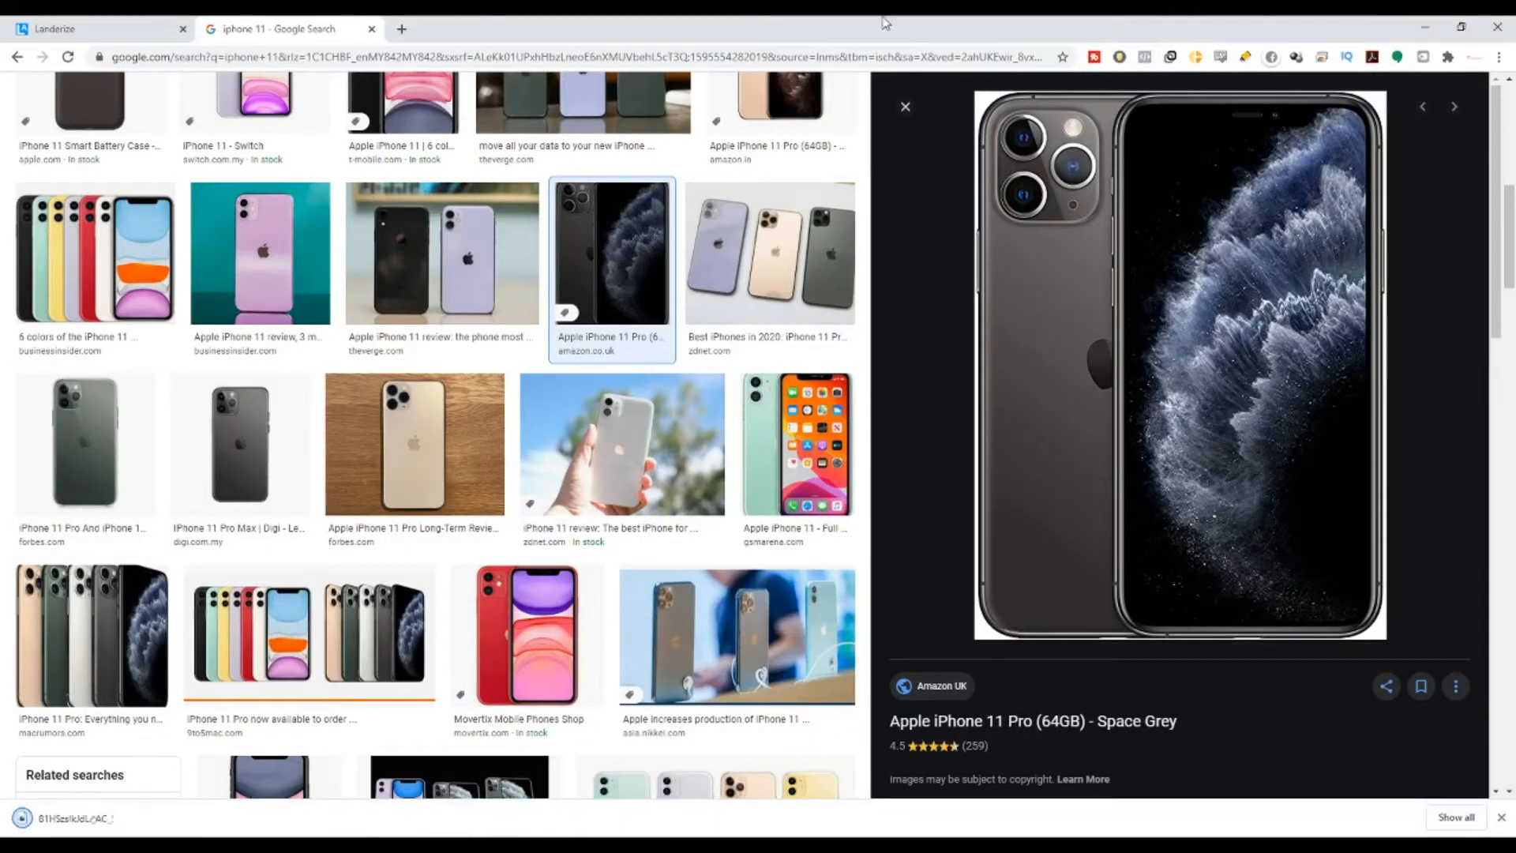
Switch back to Landerize, replace the landing page's phone image with the downloaded iPhone picture, and dismiss the downloads bar.
left_click(86, 28)
left_click(1368, 297)
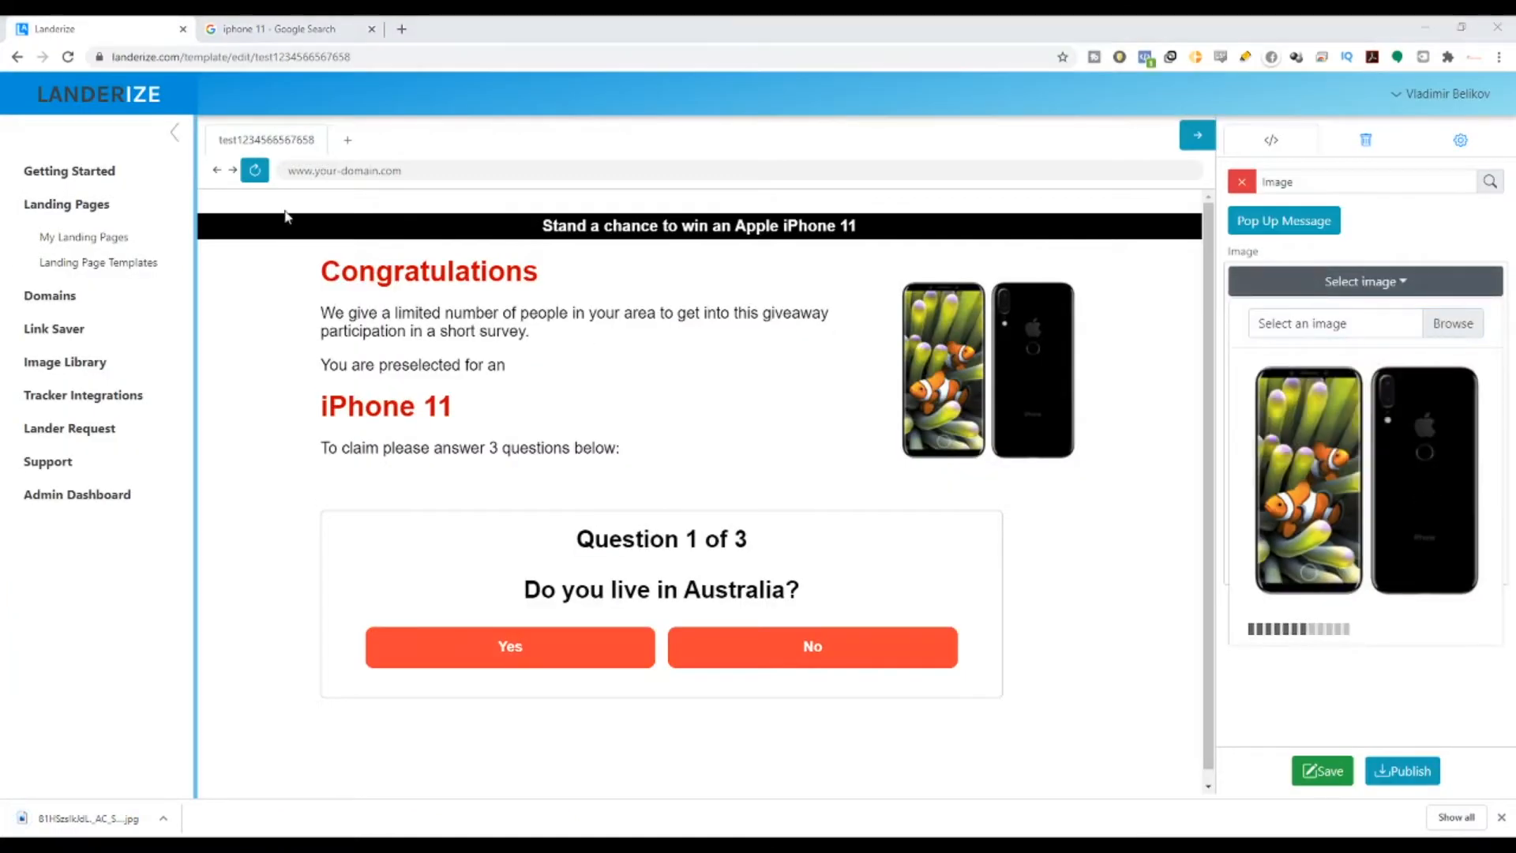
double_click(271, 146)
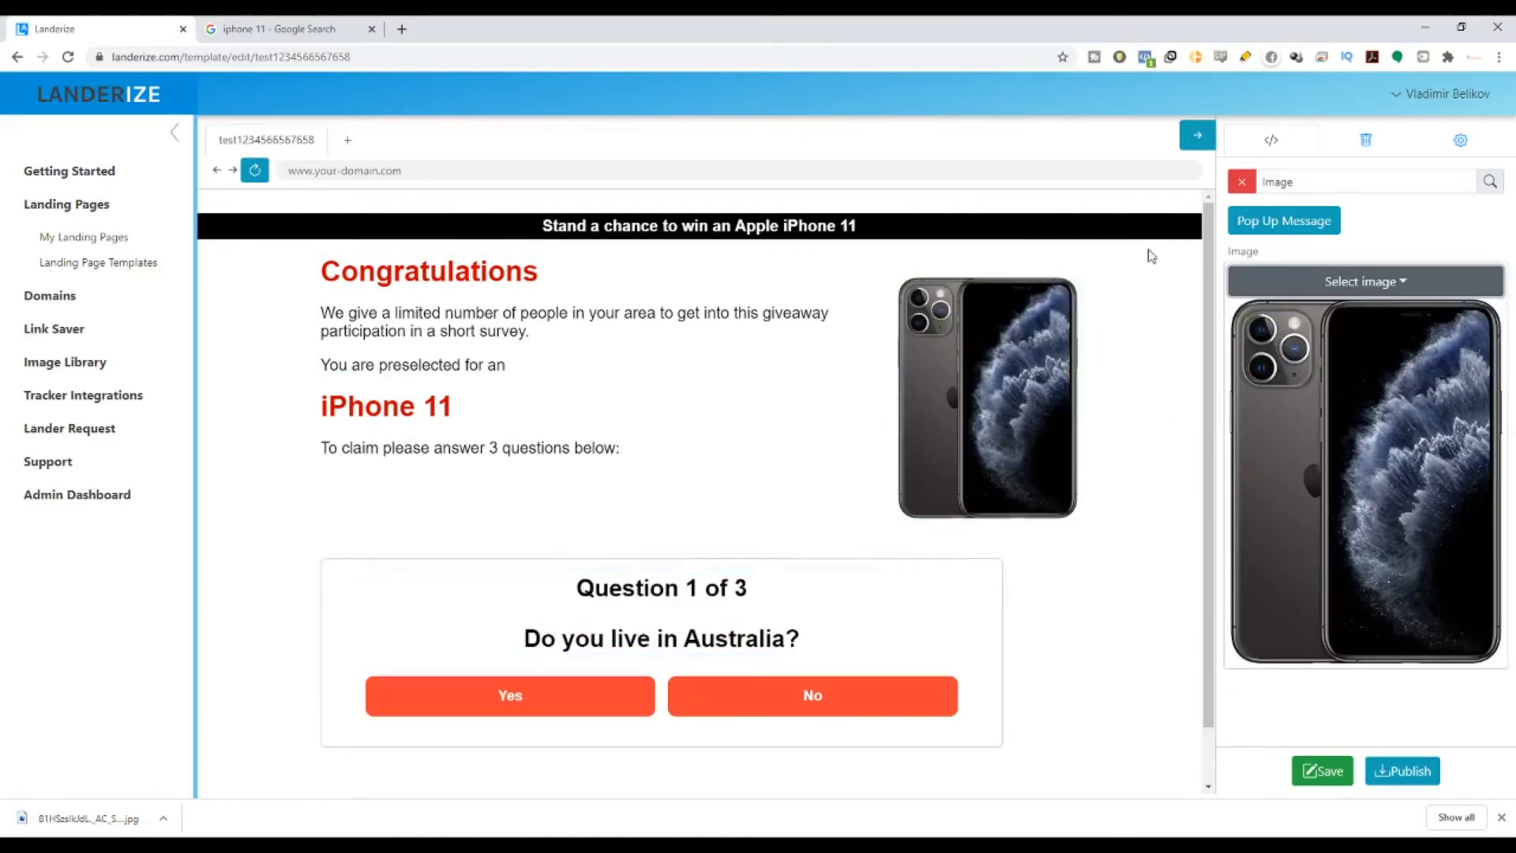
scroll(1125, 628, "down", 1)
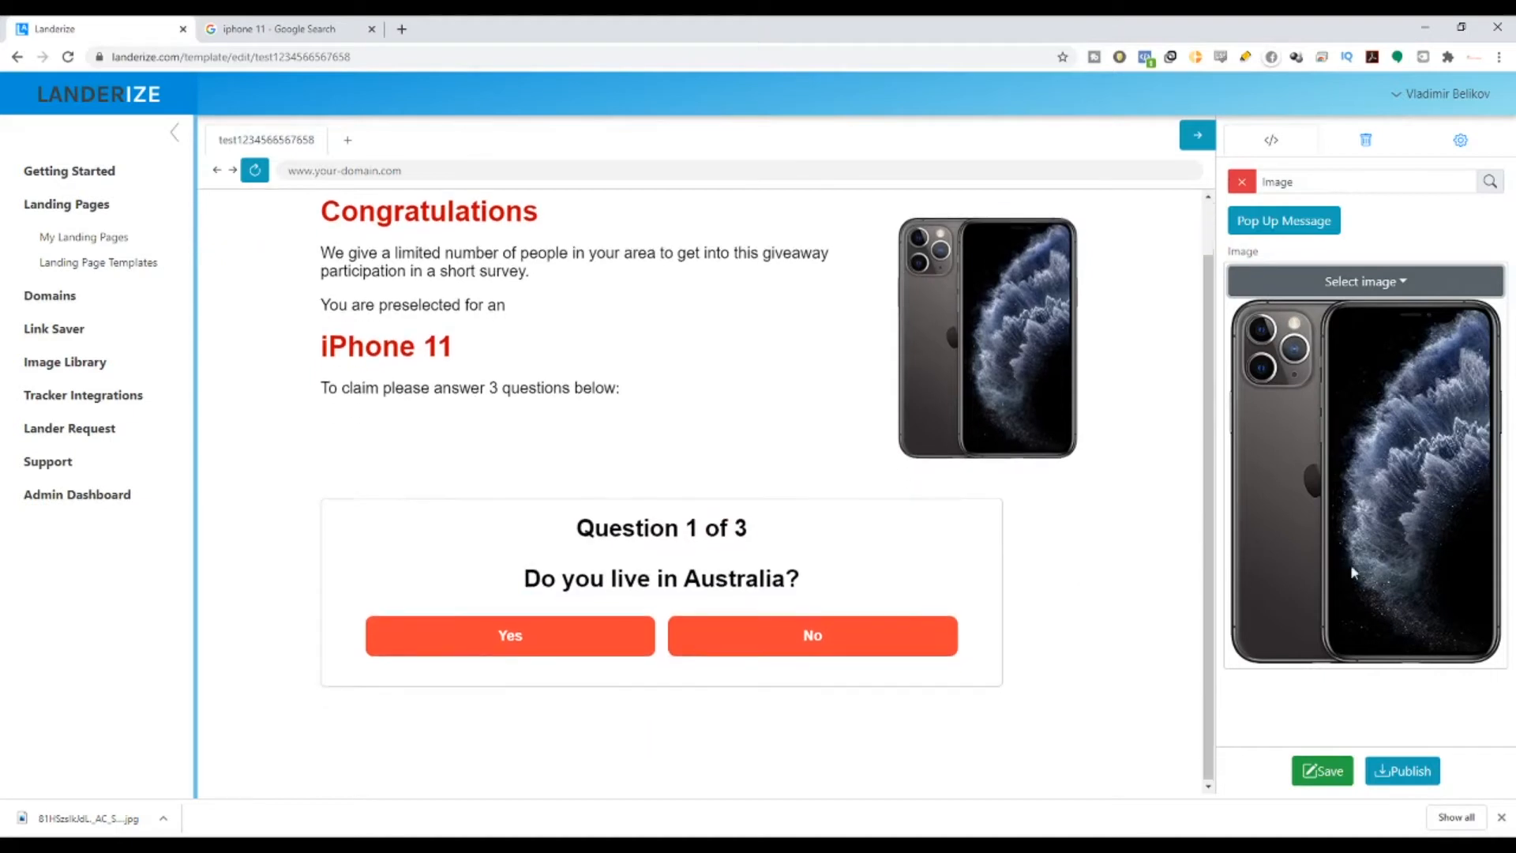
left_click(1241, 181)
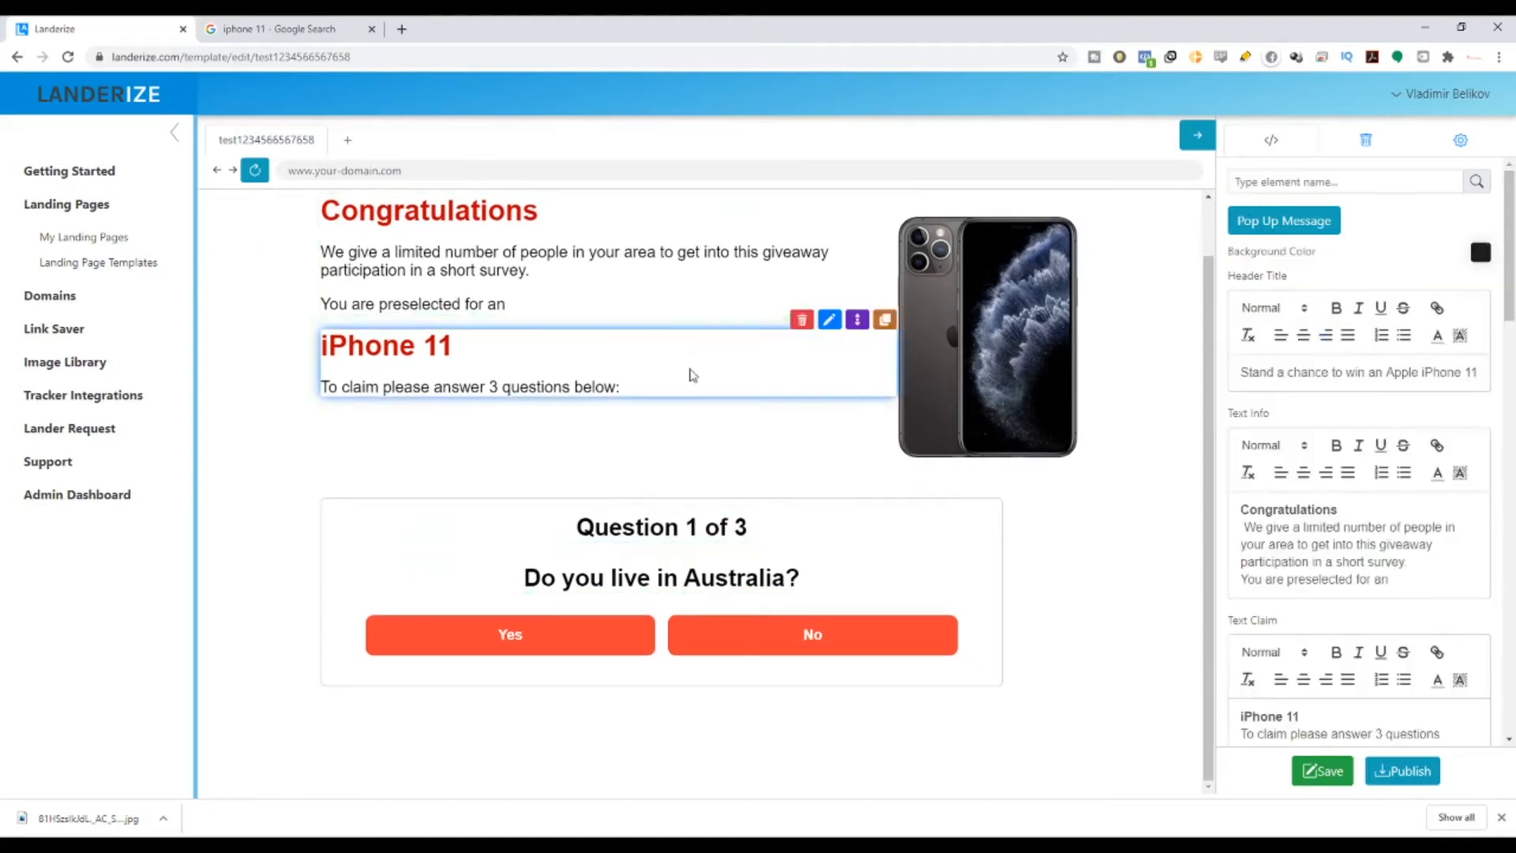
left_click(1501, 817)
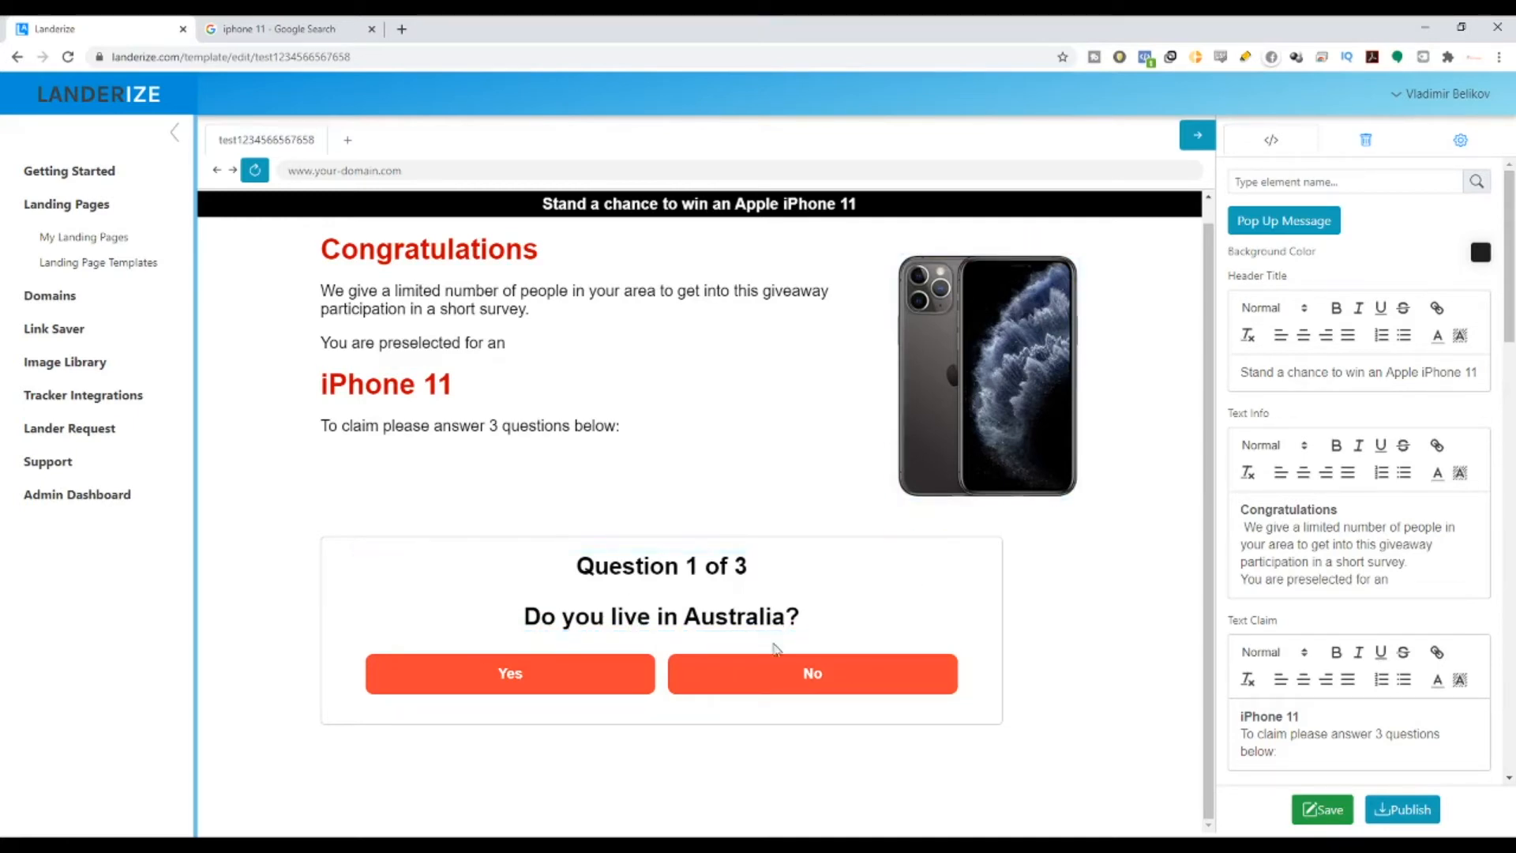
Change the country in the first quiz question so that it reads "Do you live in India?".
left_click(918, 548)
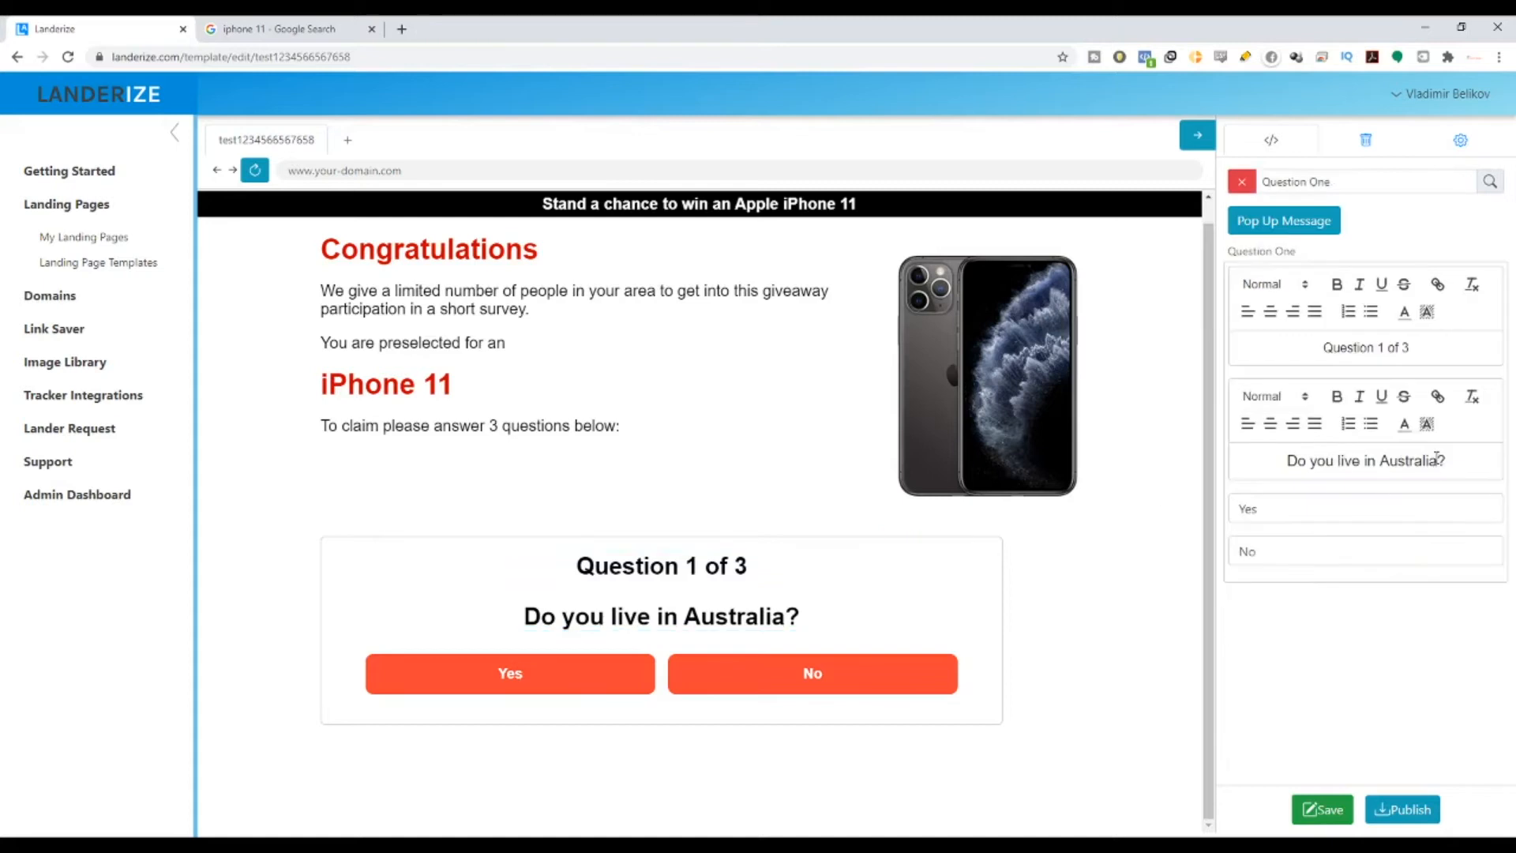
left_click_drag(1439, 462, 1383, 467)
type("India")
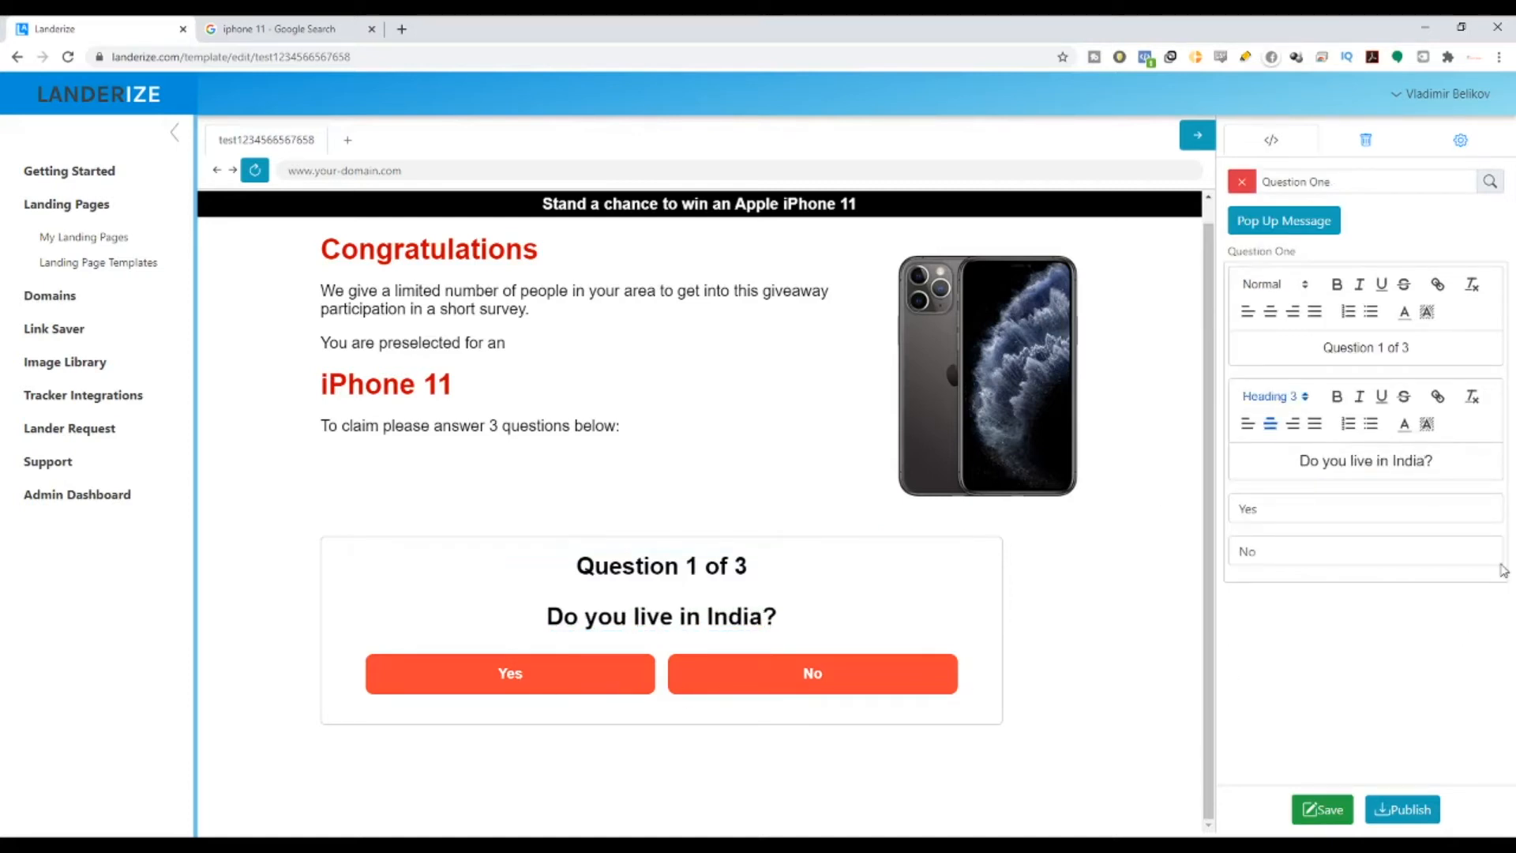
Replace the country in the first quiz question so that it reads "Do you live in Malaysia?".
left_click_drag(1428, 453, 1391, 451)
key("BackSpace")
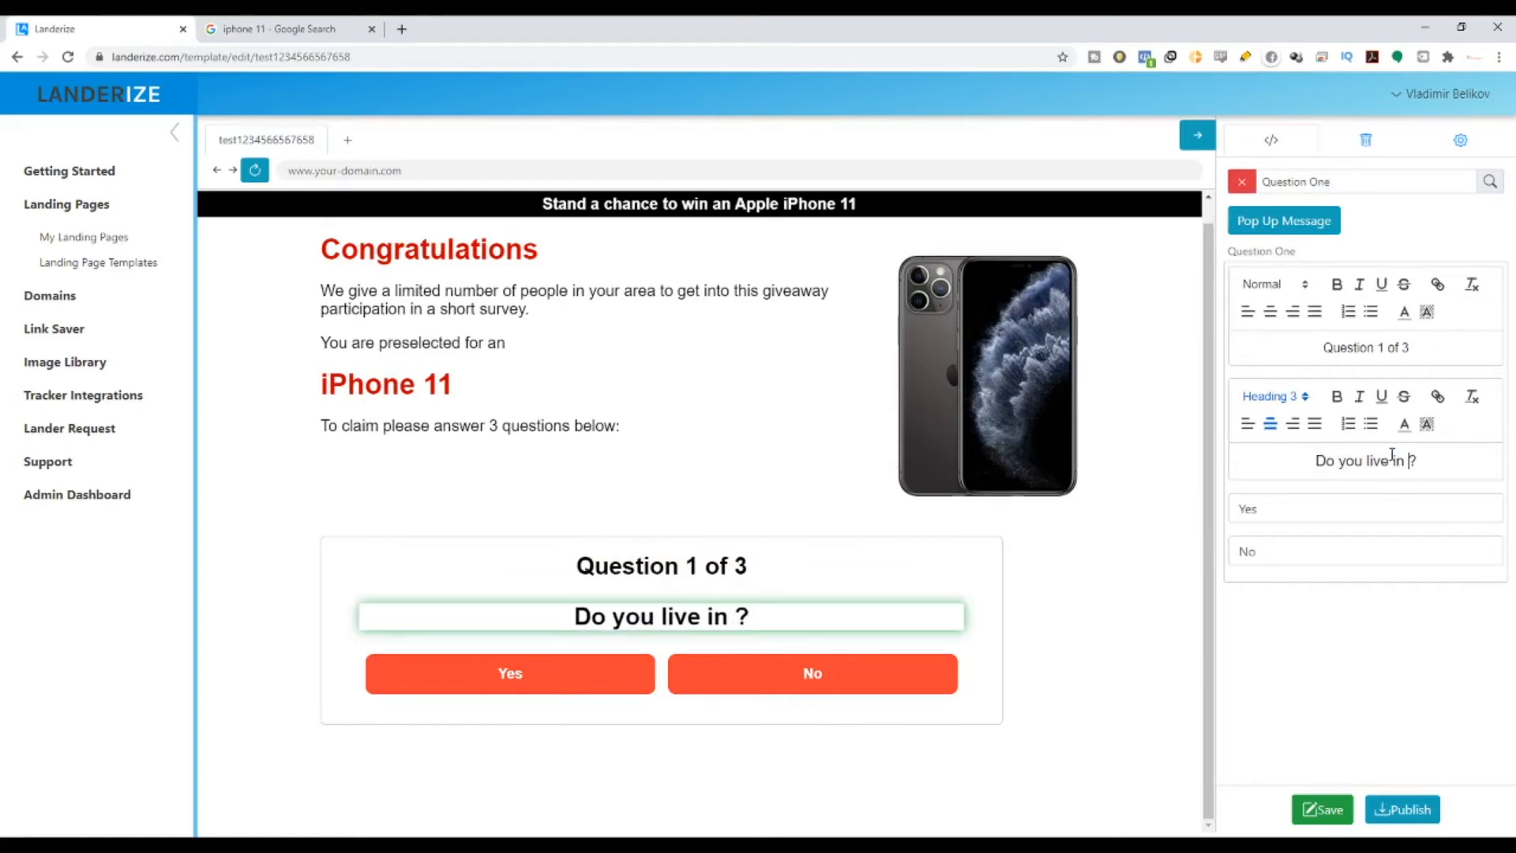
type("Au")
key("BackSpace")
key("BackSpace")
type("Malaysio")
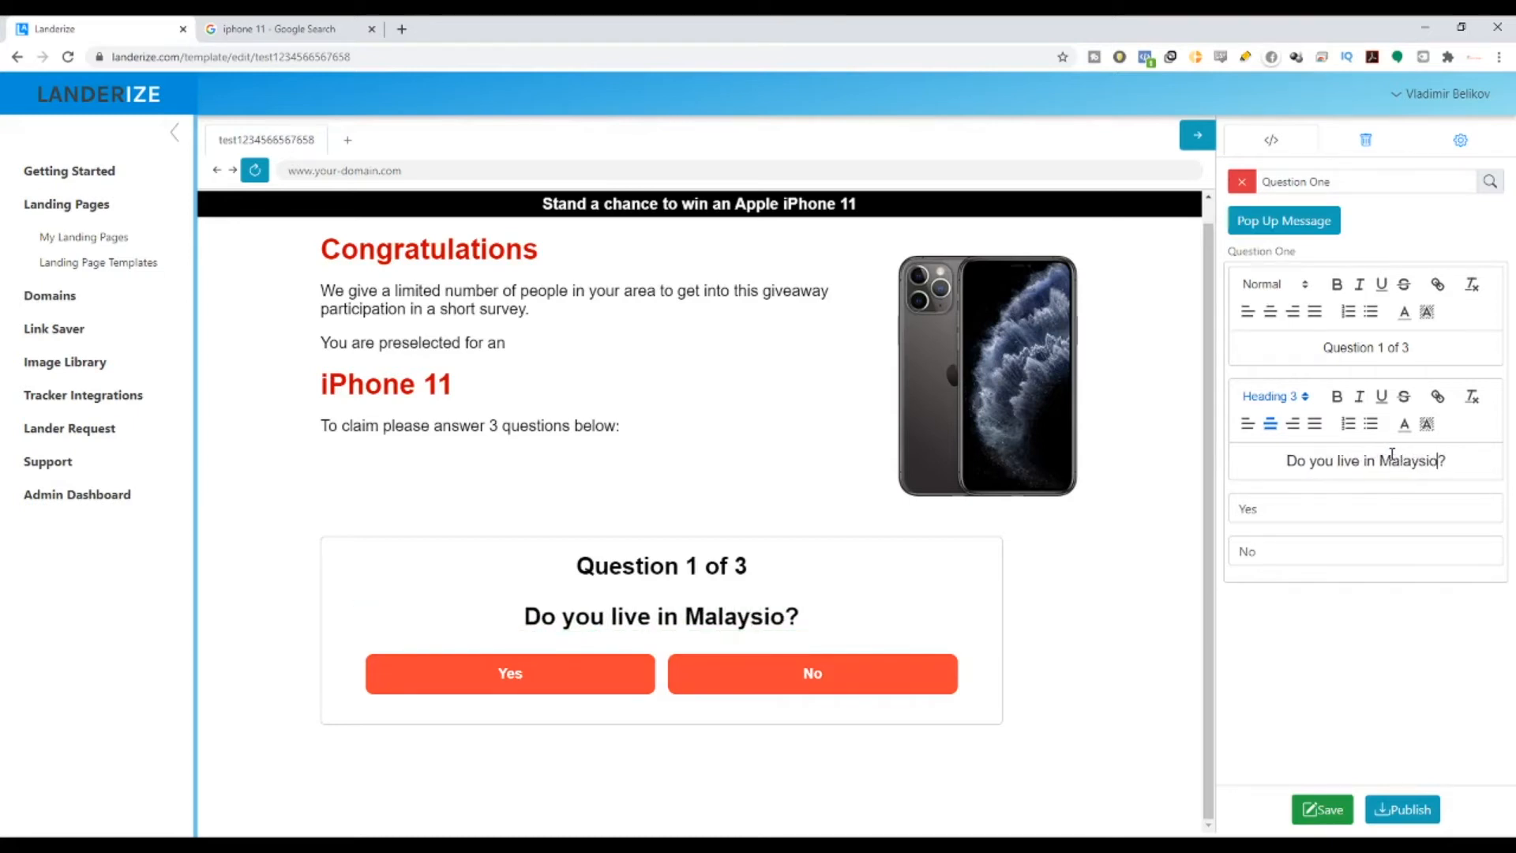
key("BackSpace")
key("BackSpace")
type("ia")
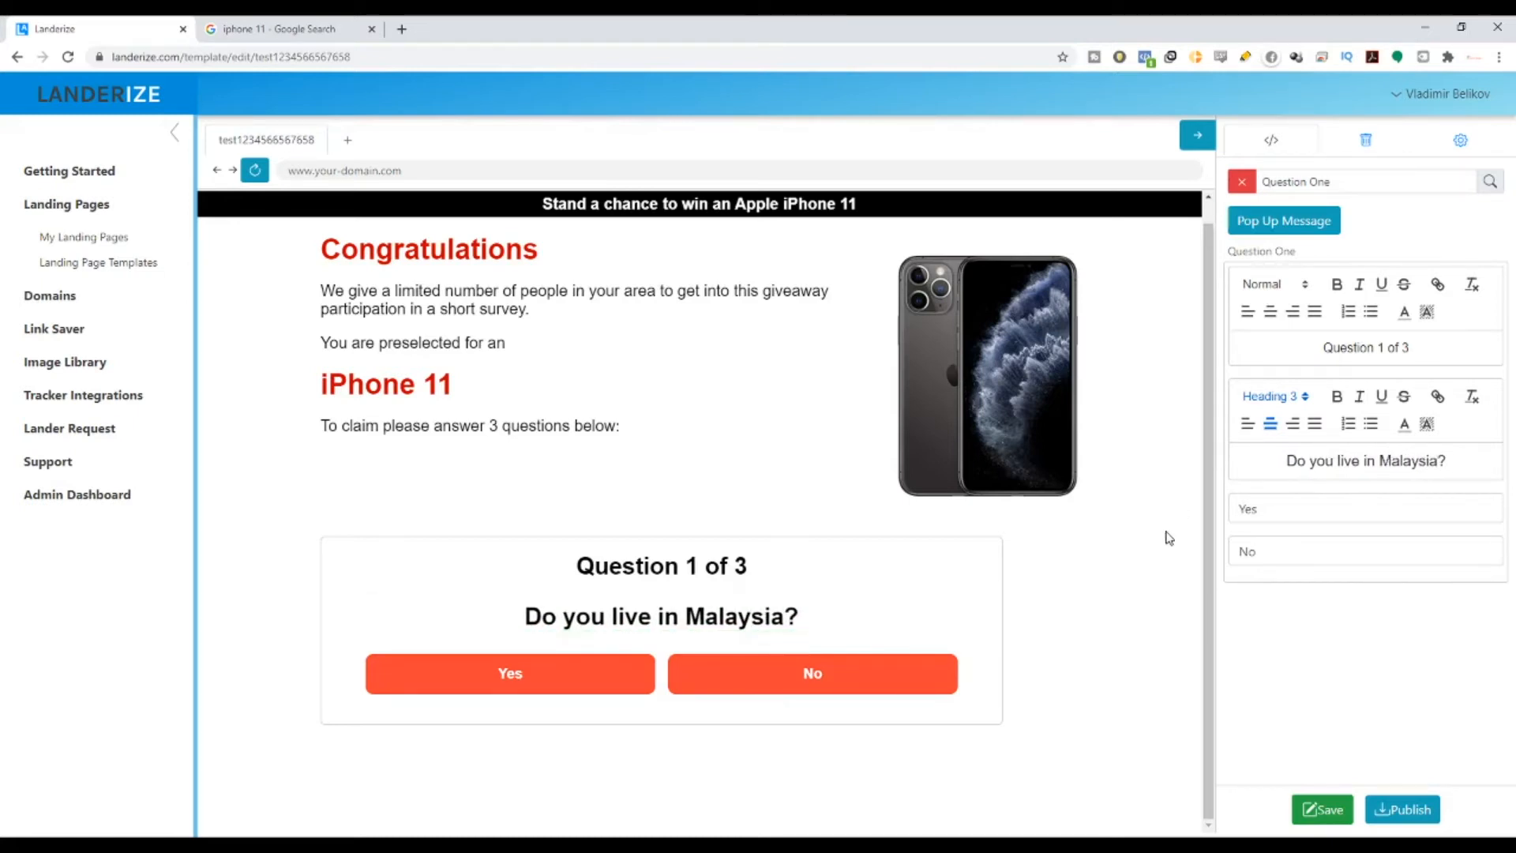
Answer Yes to the first question in the preview and open the second question for editing.
left_click(582, 687)
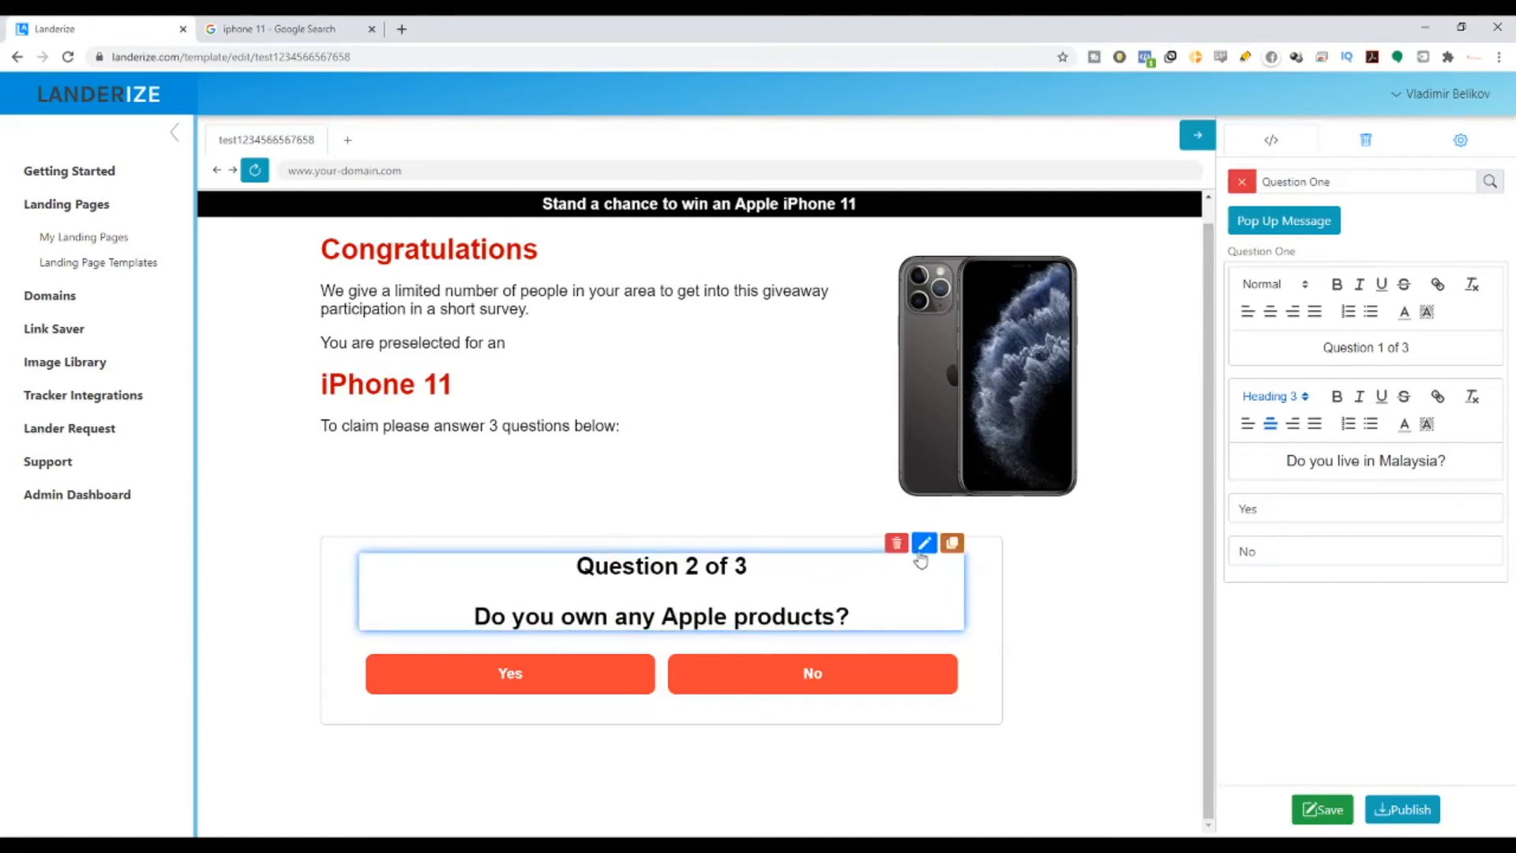
left_click(922, 551)
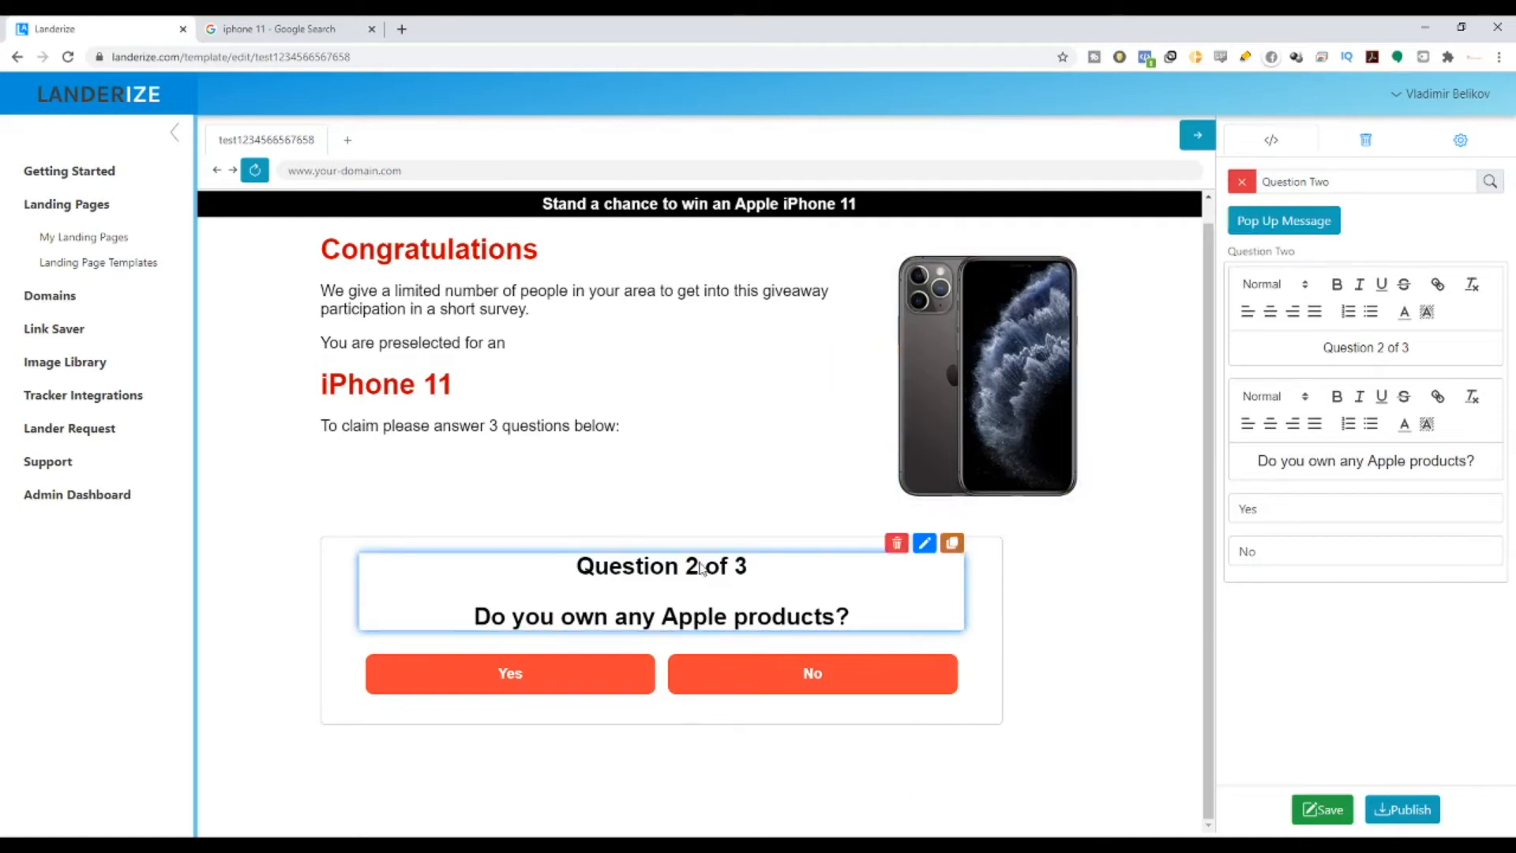
Answer No to the second question in the preview, examine the third question's texts, and return to the full list of page elements.
left_click(871, 681)
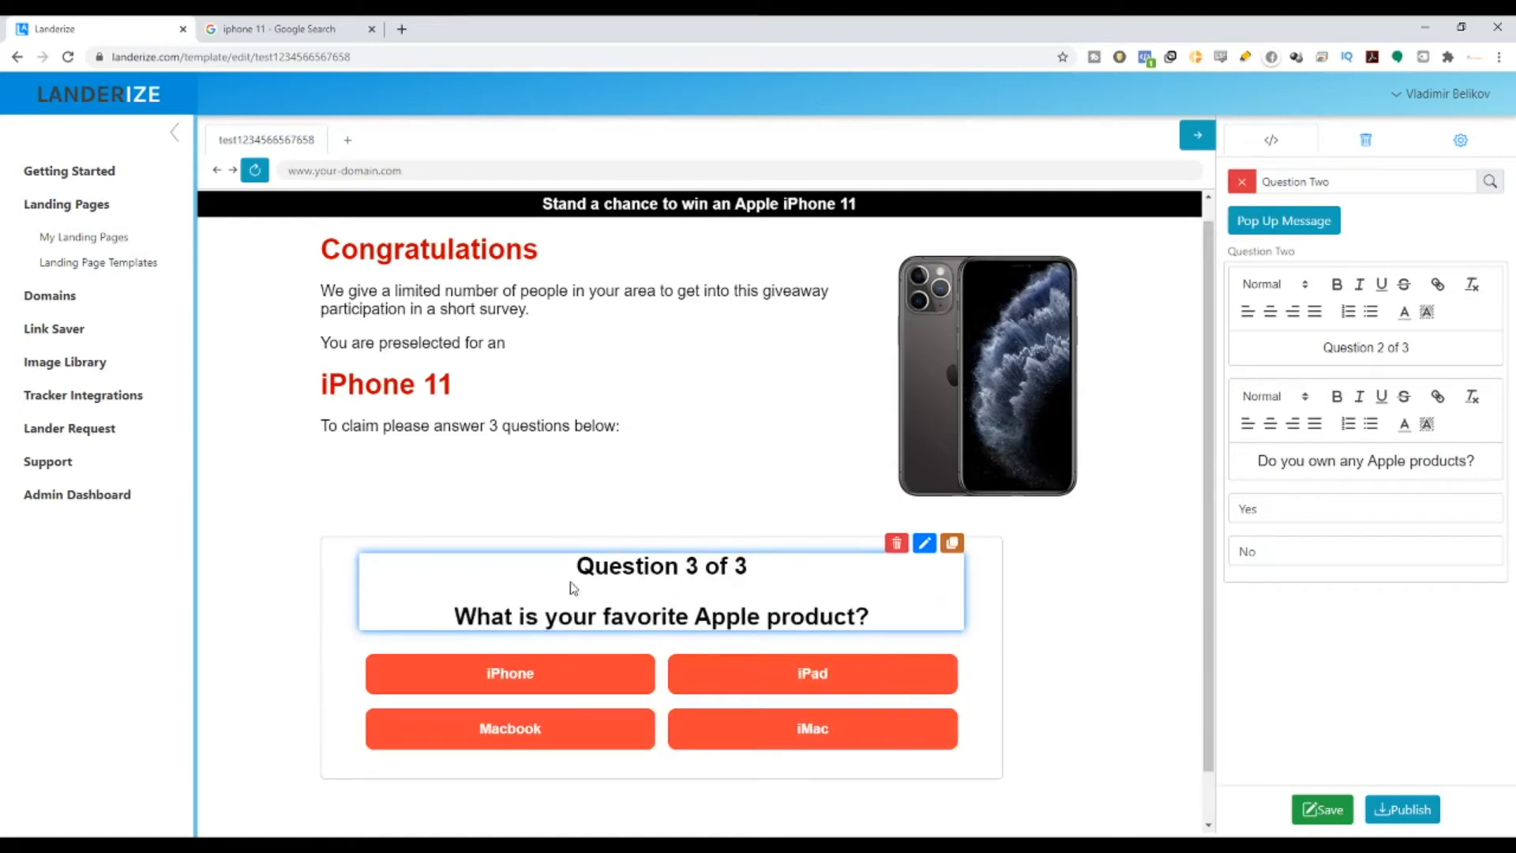
left_click_drag(573, 589, 780, 582)
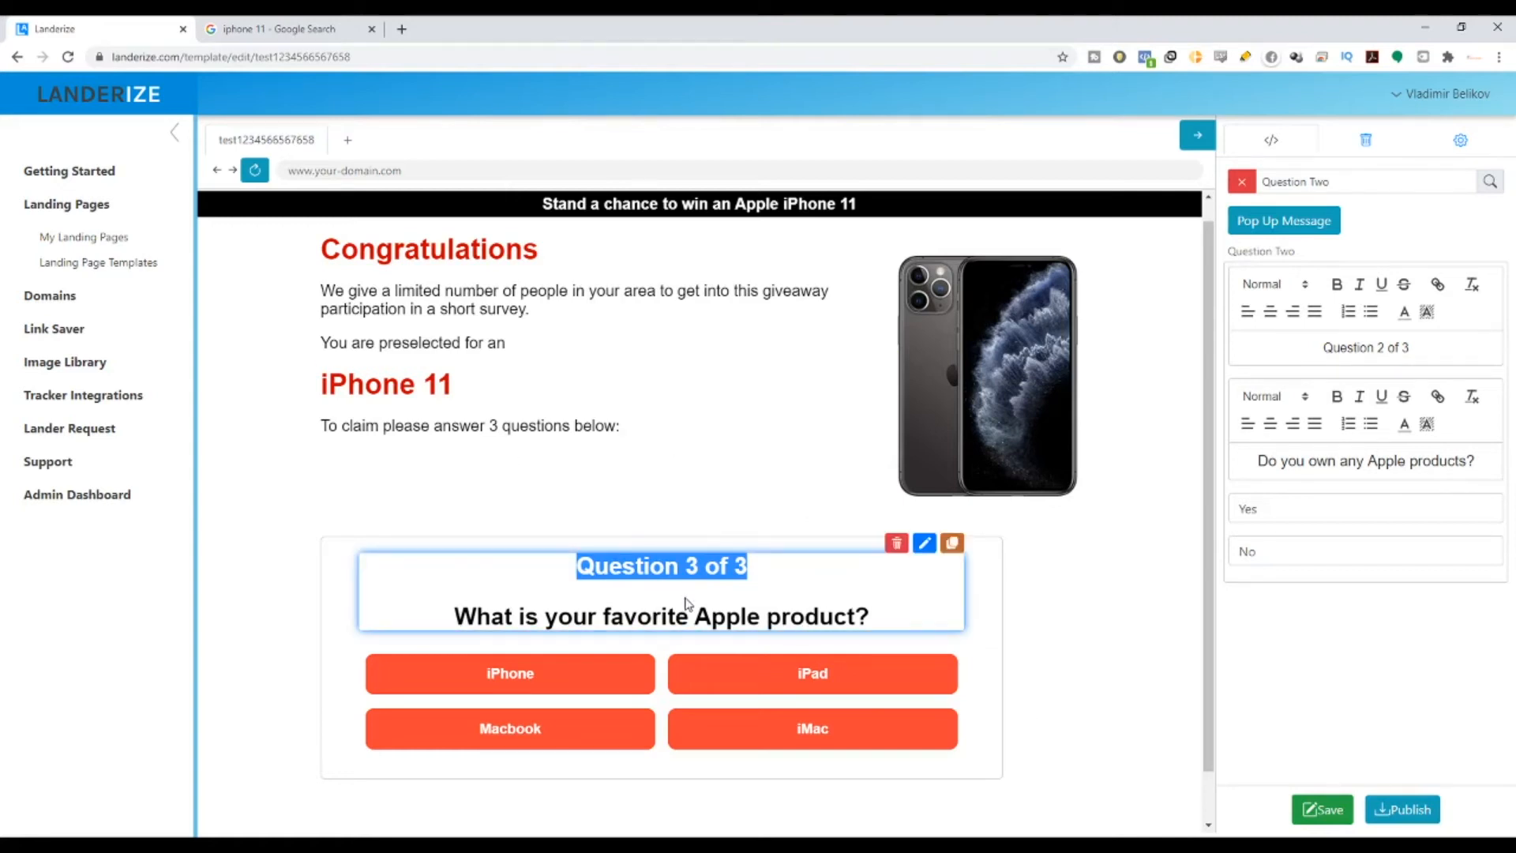
left_click_drag(453, 617, 868, 608)
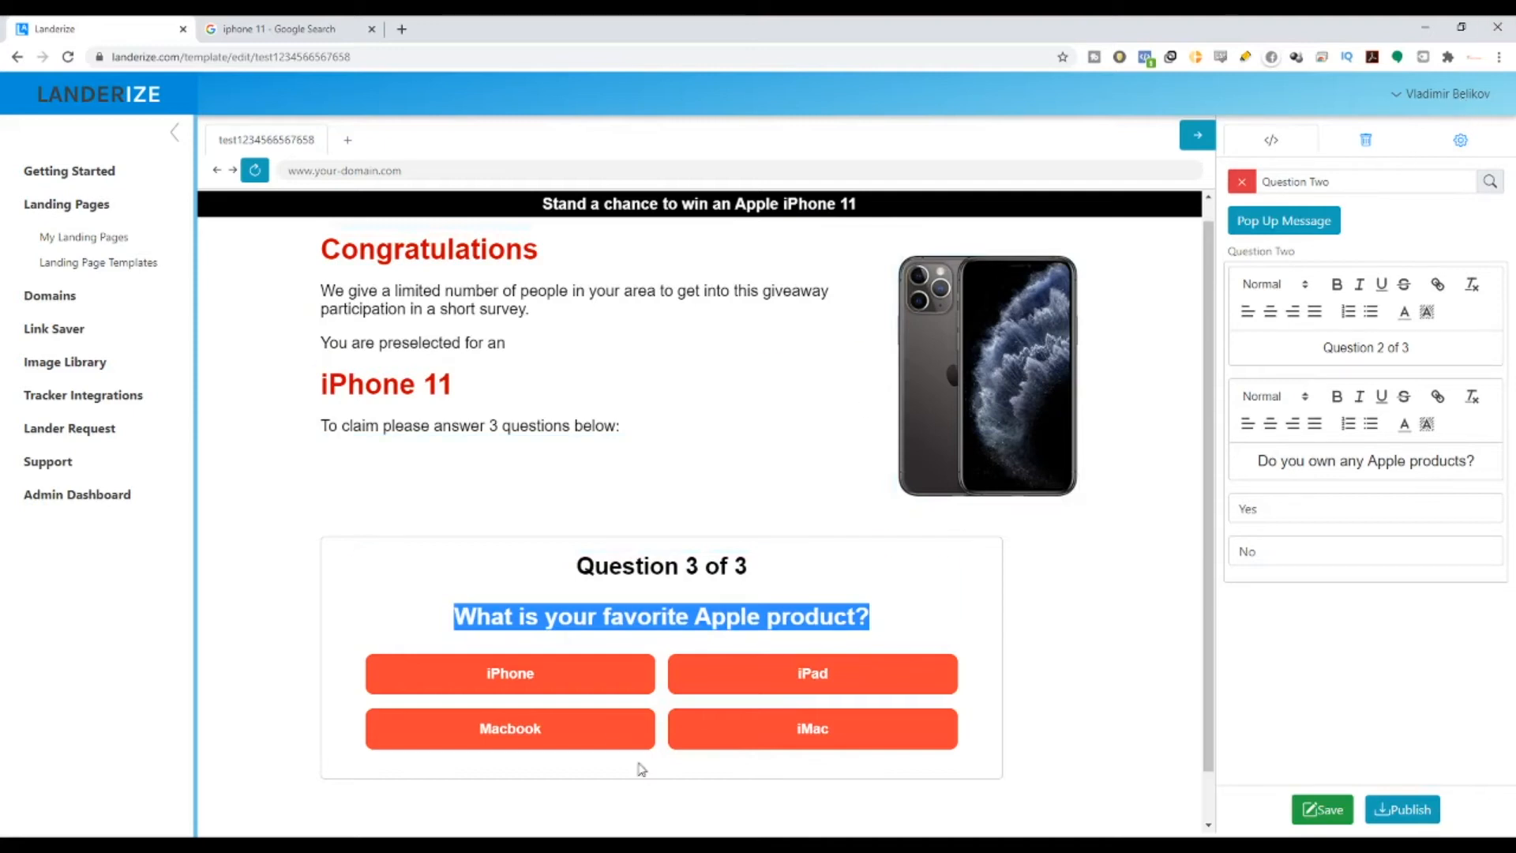
left_click(572, 846)
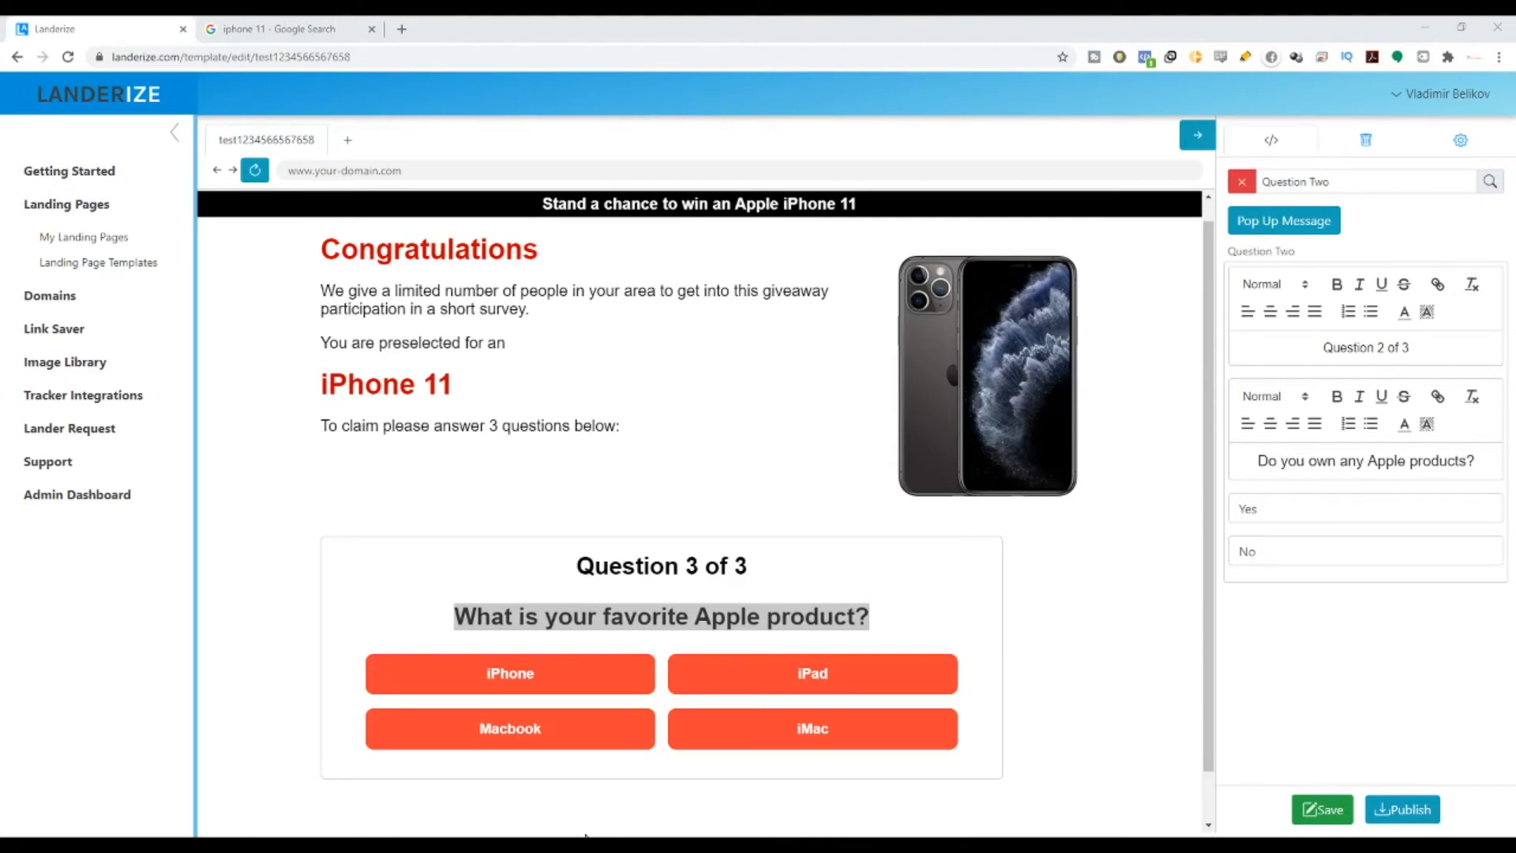
left_click(279, 507)
left_click(1241, 184)
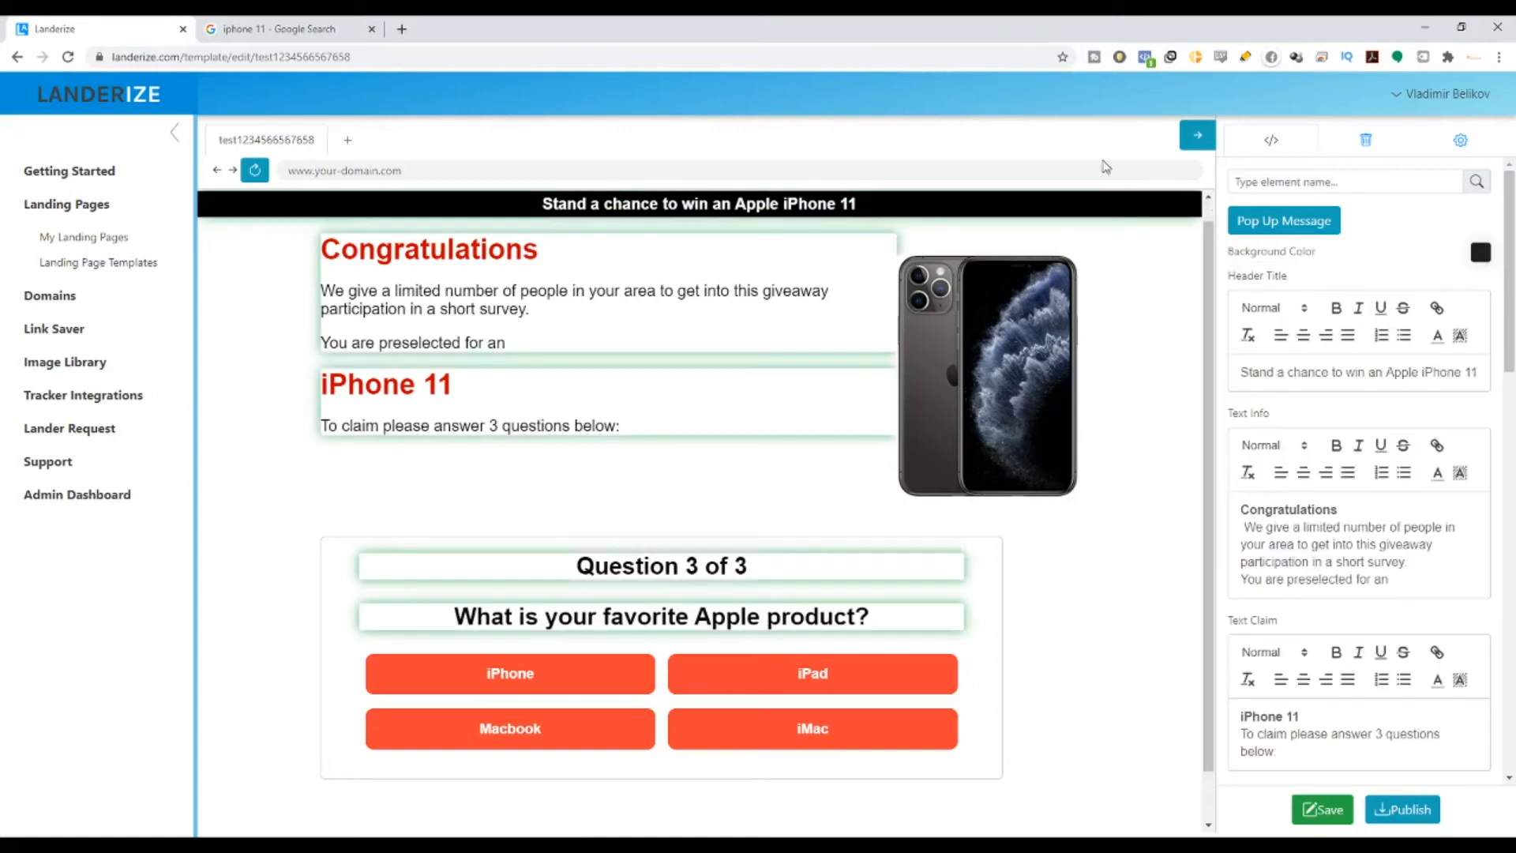
Set the landing page's background colour to a light grey.
left_click(1479, 251)
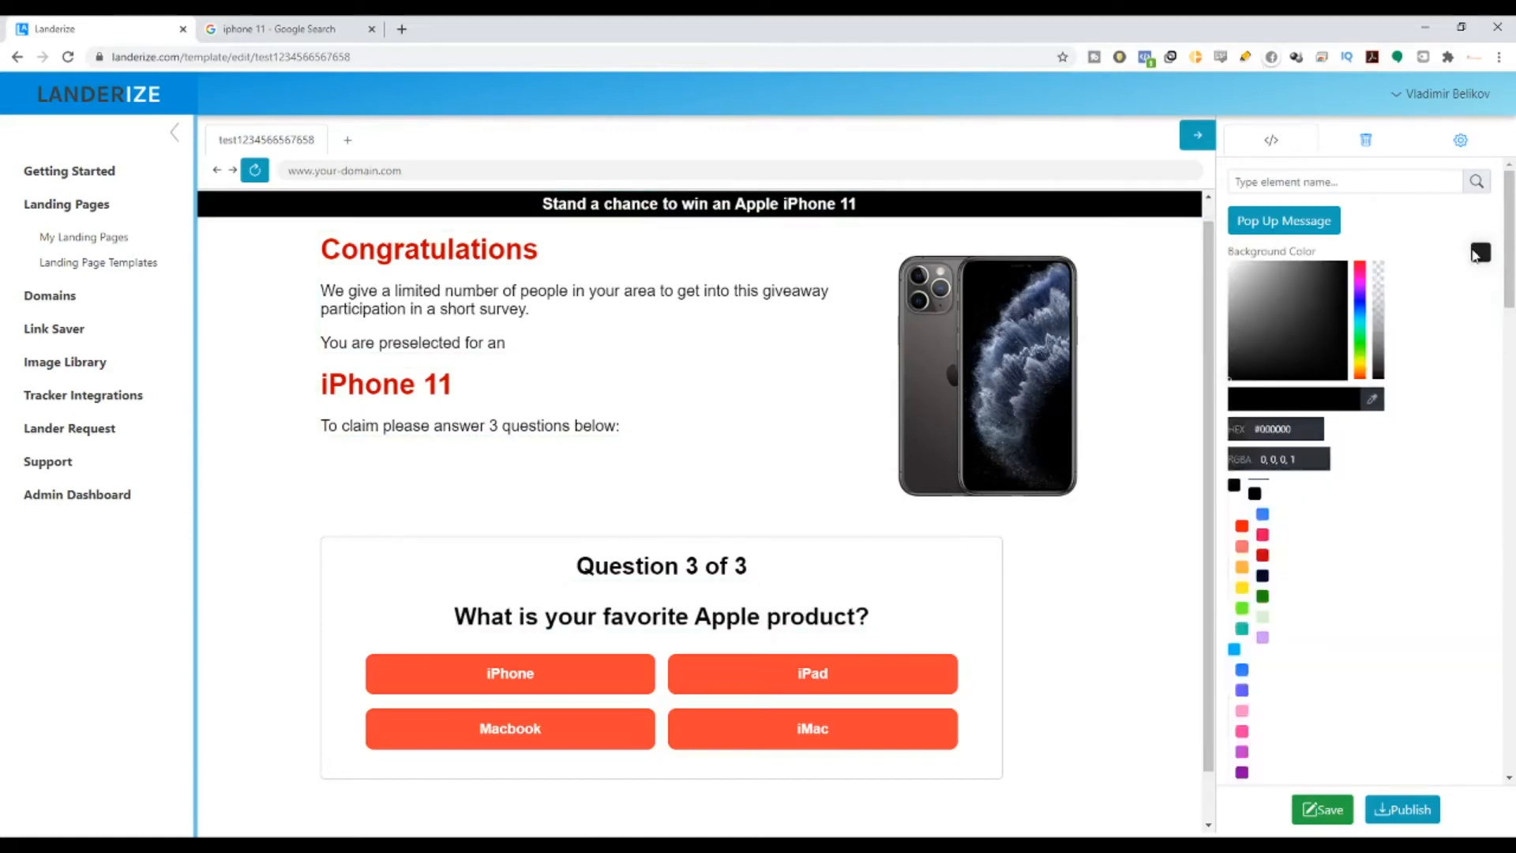
left_click(1478, 251)
left_click(1484, 253)
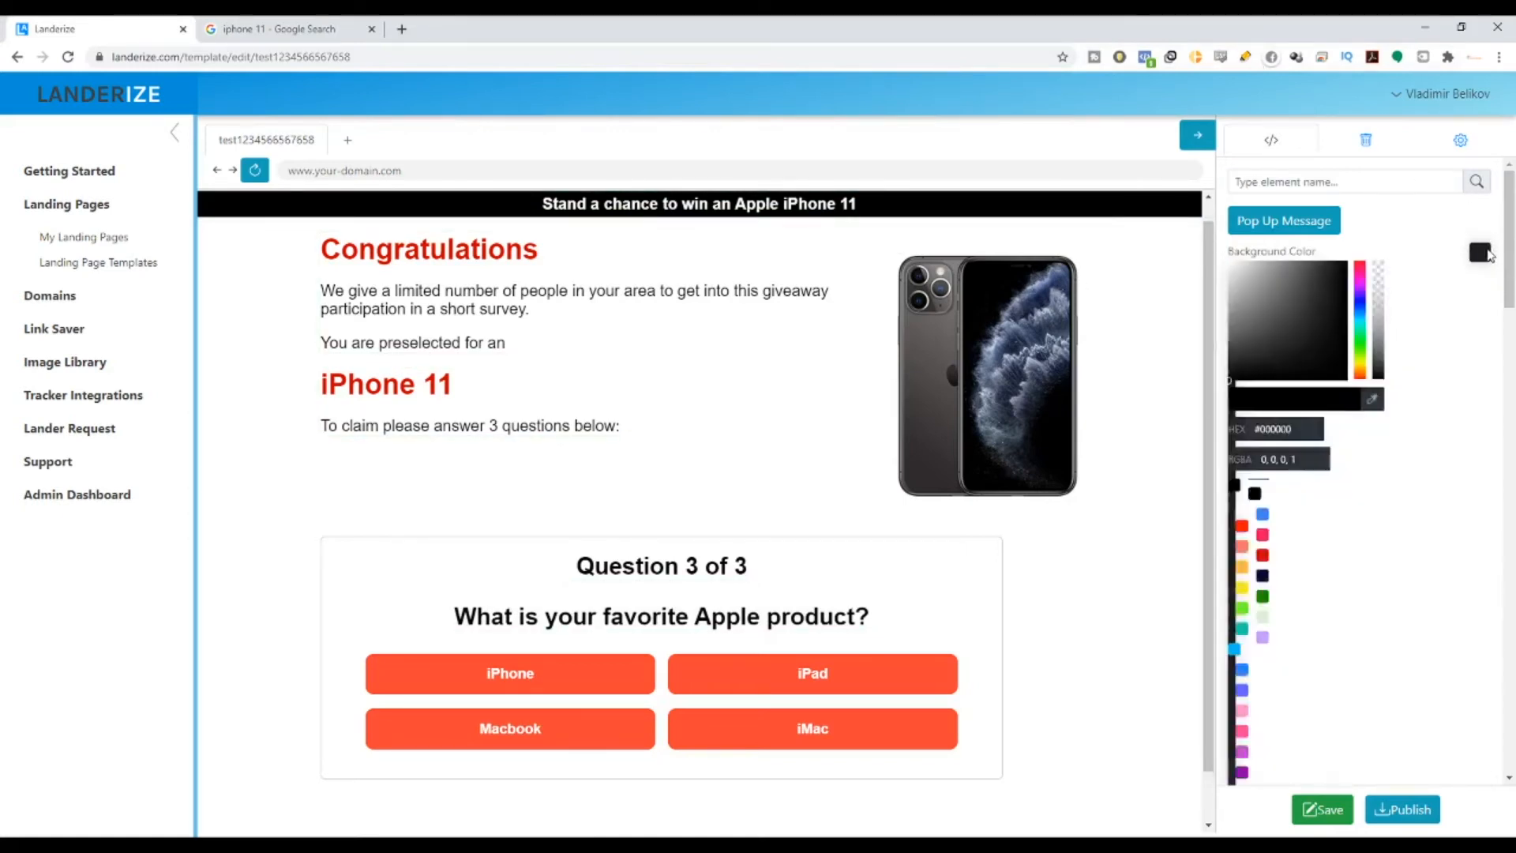
left_click_drag(1285, 324, 1229, 277)
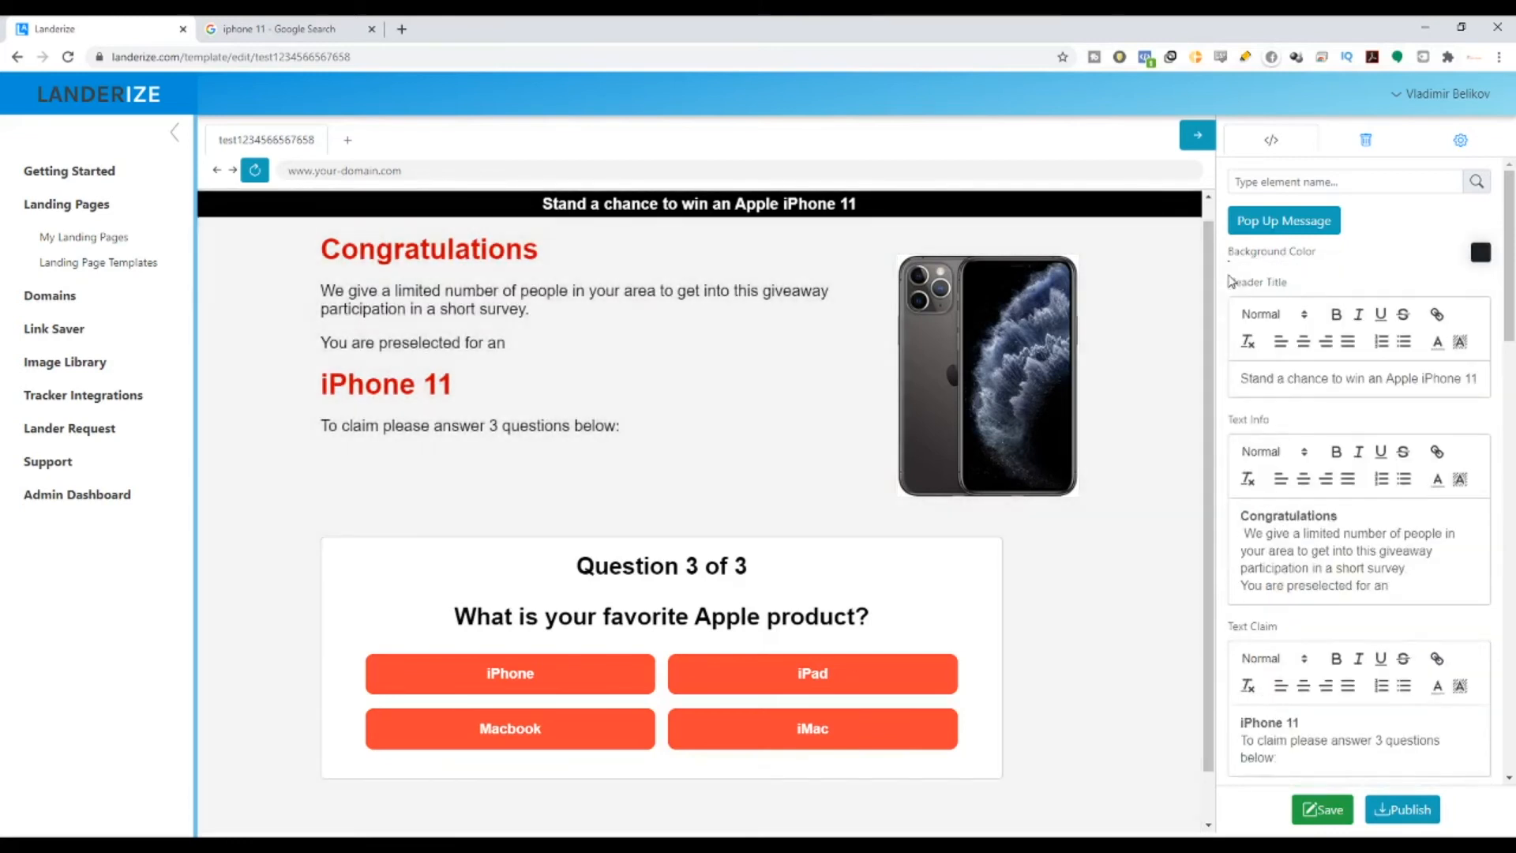
Try lime green and bright red as the landing page's background colour before setting it to a near-white shade.
left_click(1480, 251)
left_click_drag(1337, 321, 1246, 282)
left_click(1369, 366)
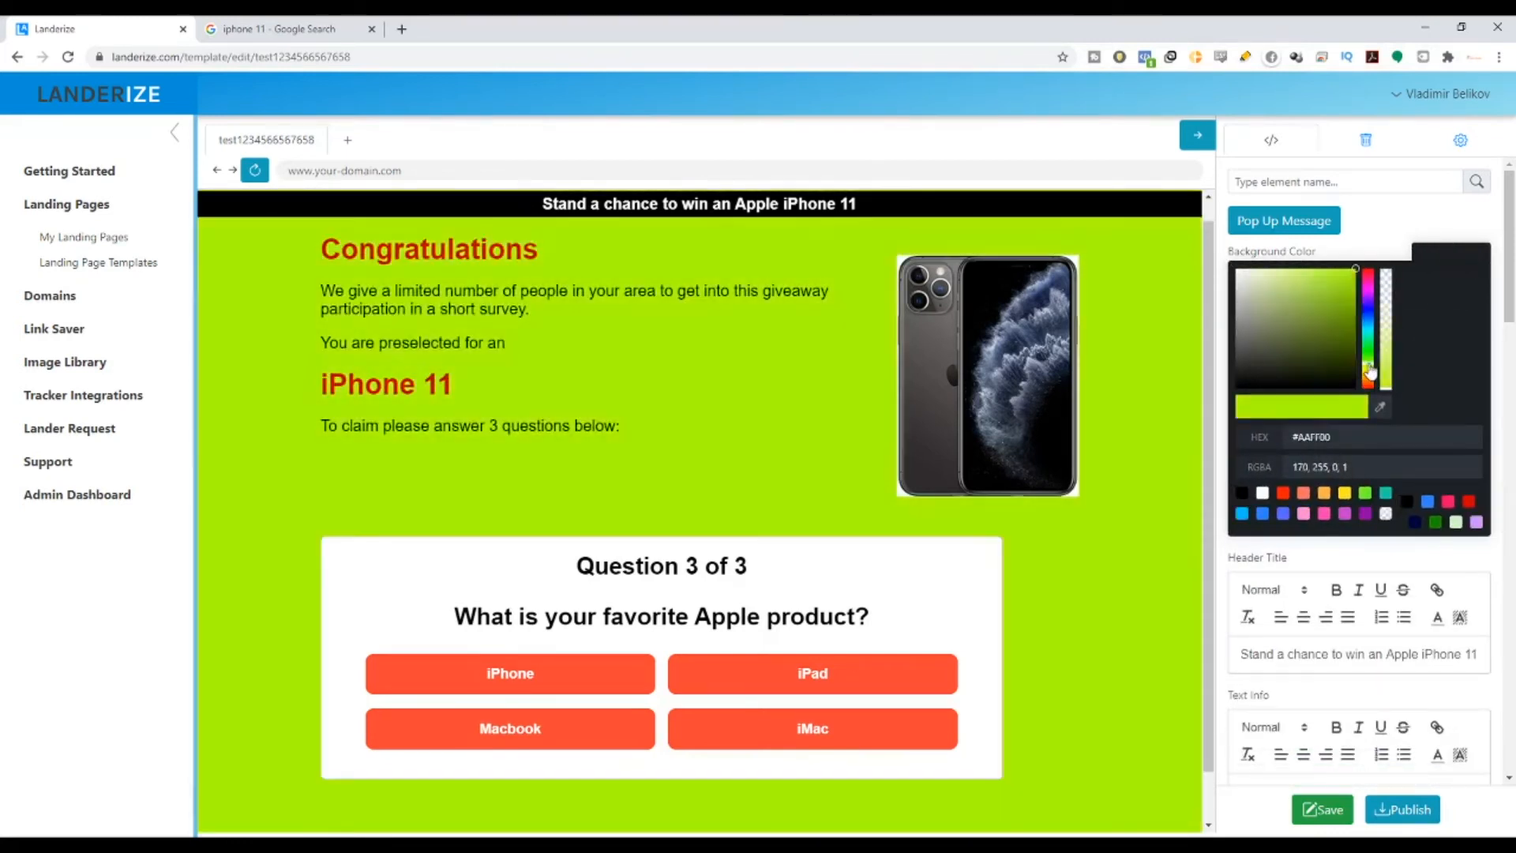
left_click_drag(1371, 373, 1369, 268)
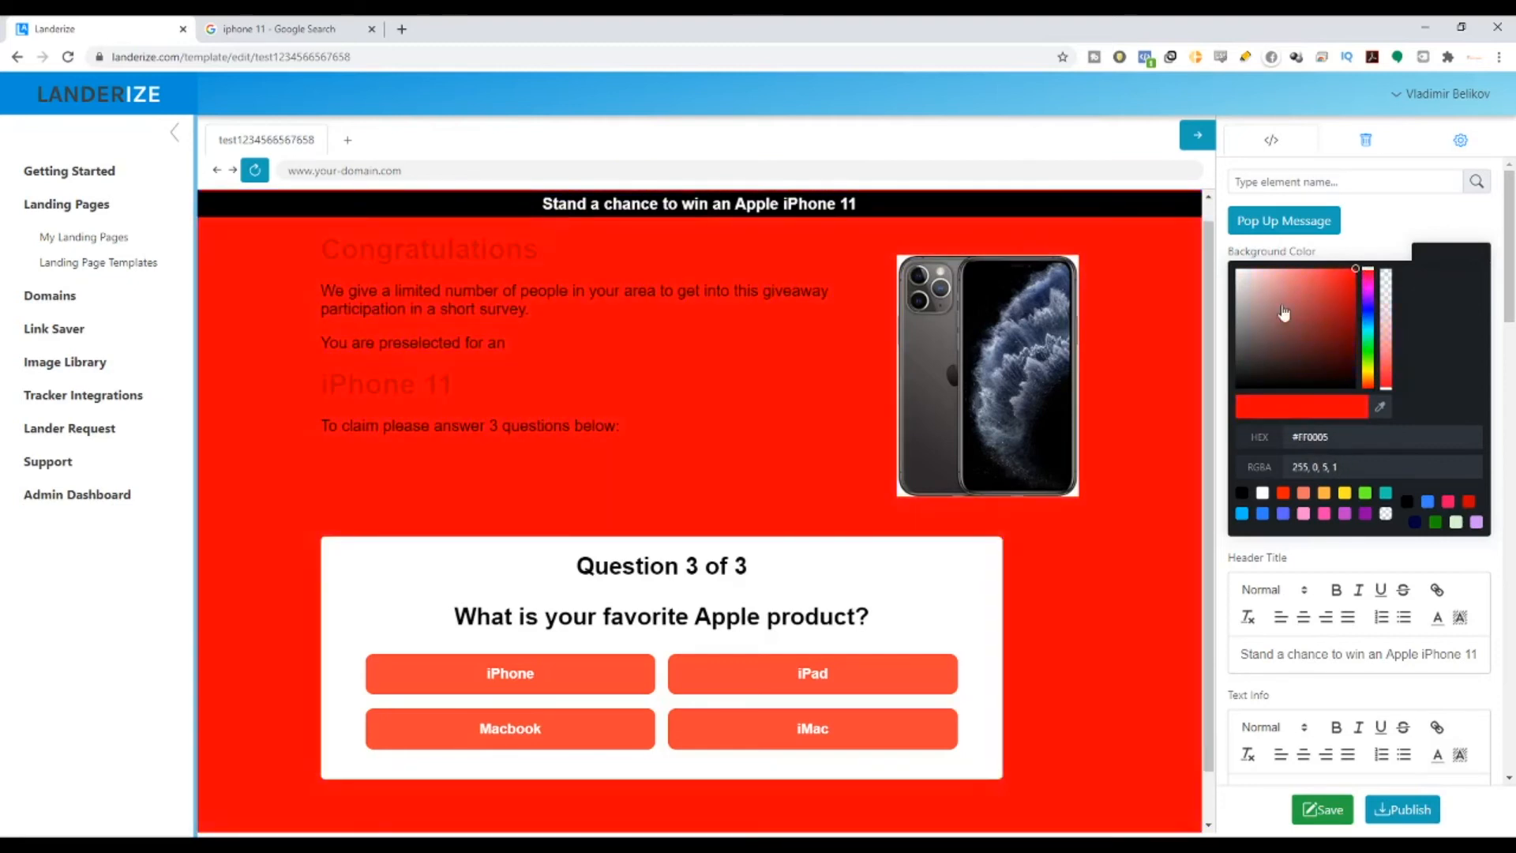
left_click_drag(1284, 314, 1239, 272)
left_click(1232, 282)
Open the page settings and replace the page title with "Answer & Win Your Free".
scroll(1460, 610, "down", 5)
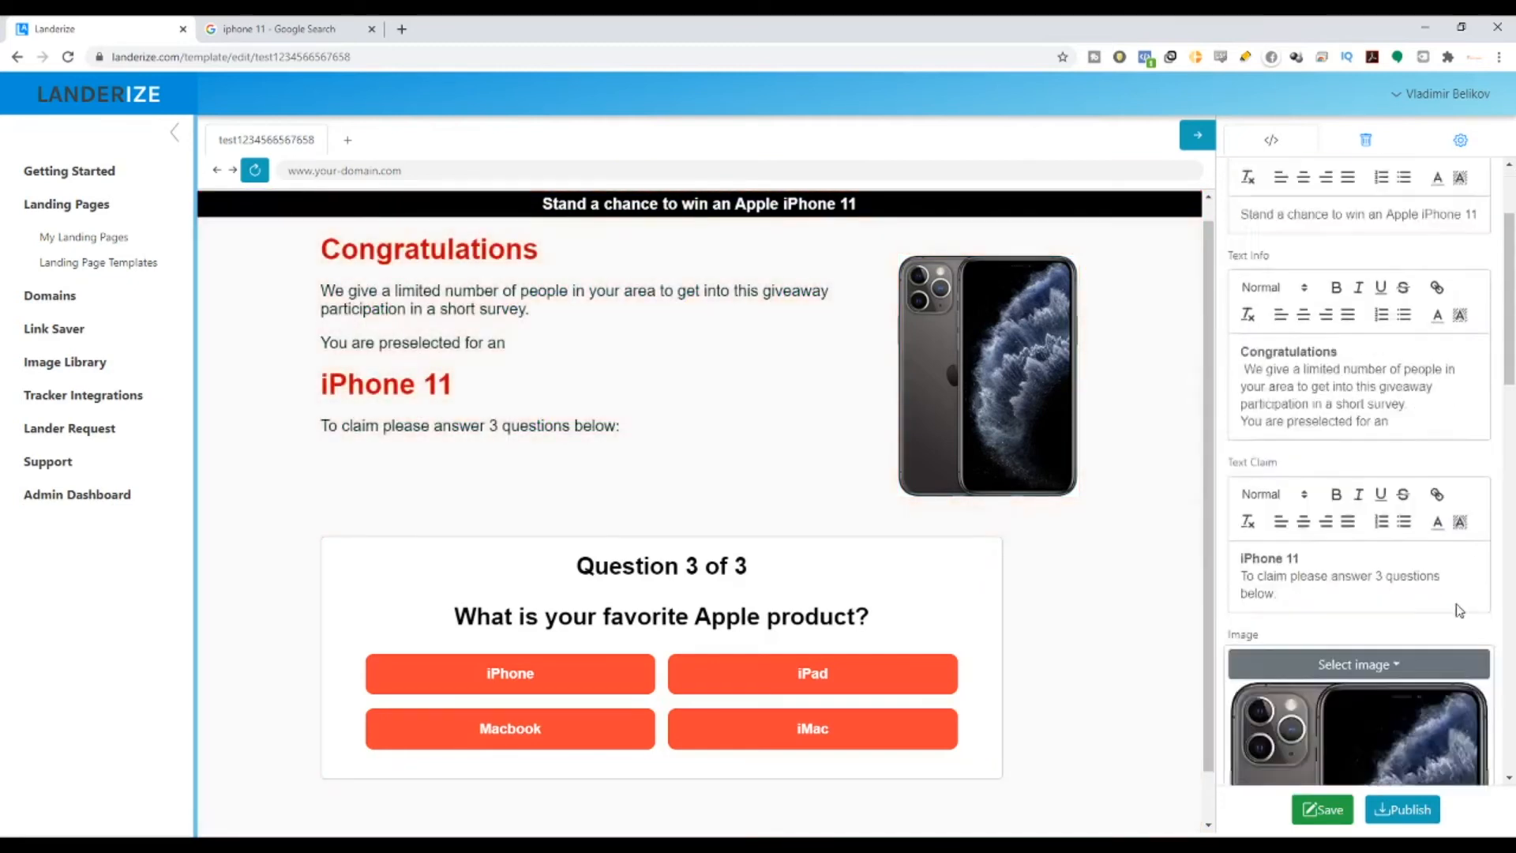
scroll(1459, 611, "down", 10)
scroll(565, 679, "down", 1)
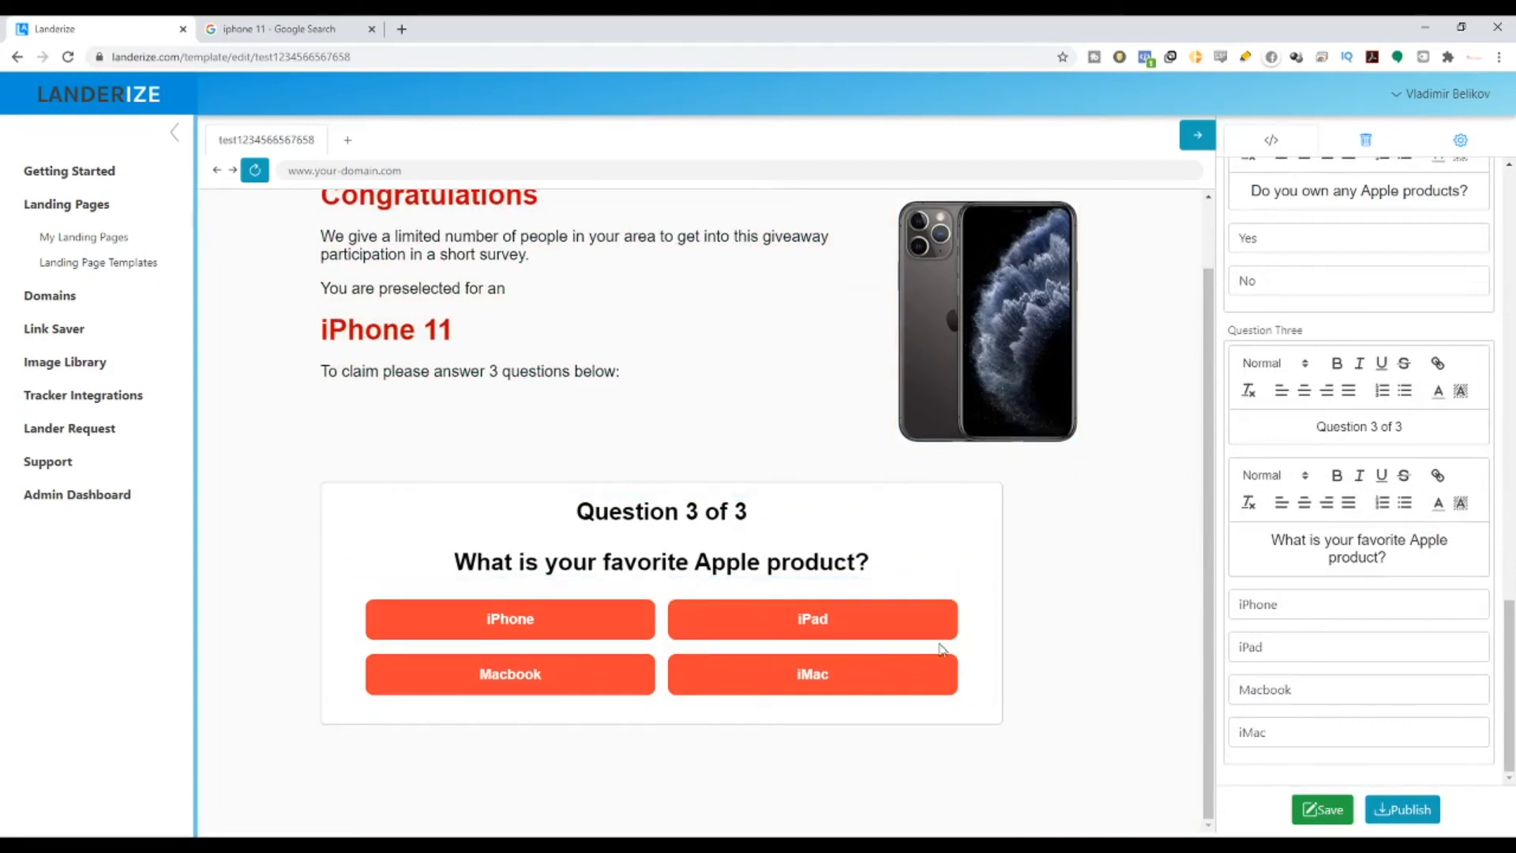
left_click(1459, 142)
double_click(1408, 204)
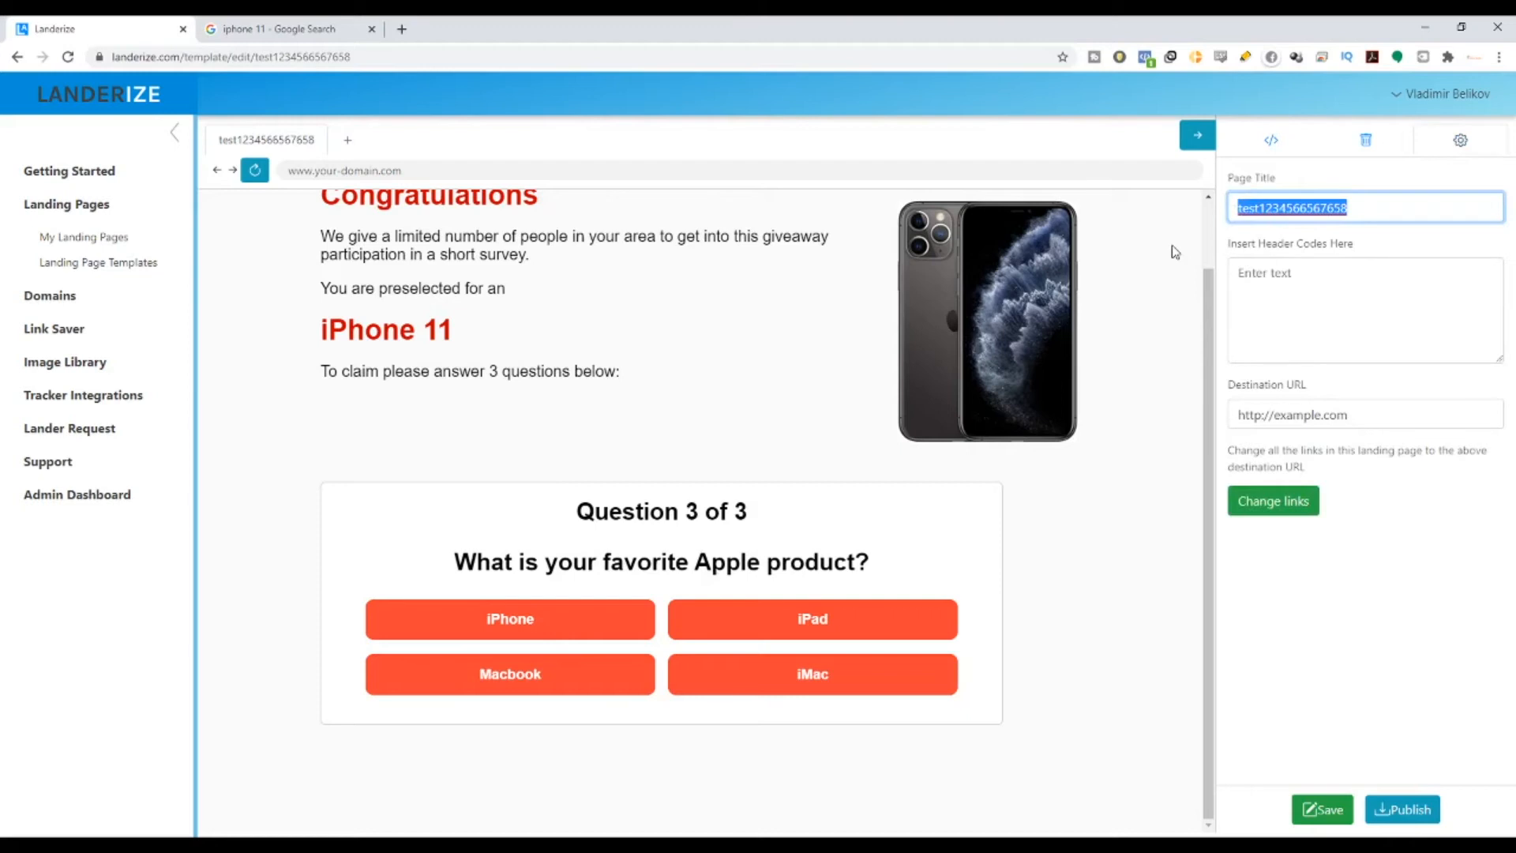
key("BackSpace")
type("Win")
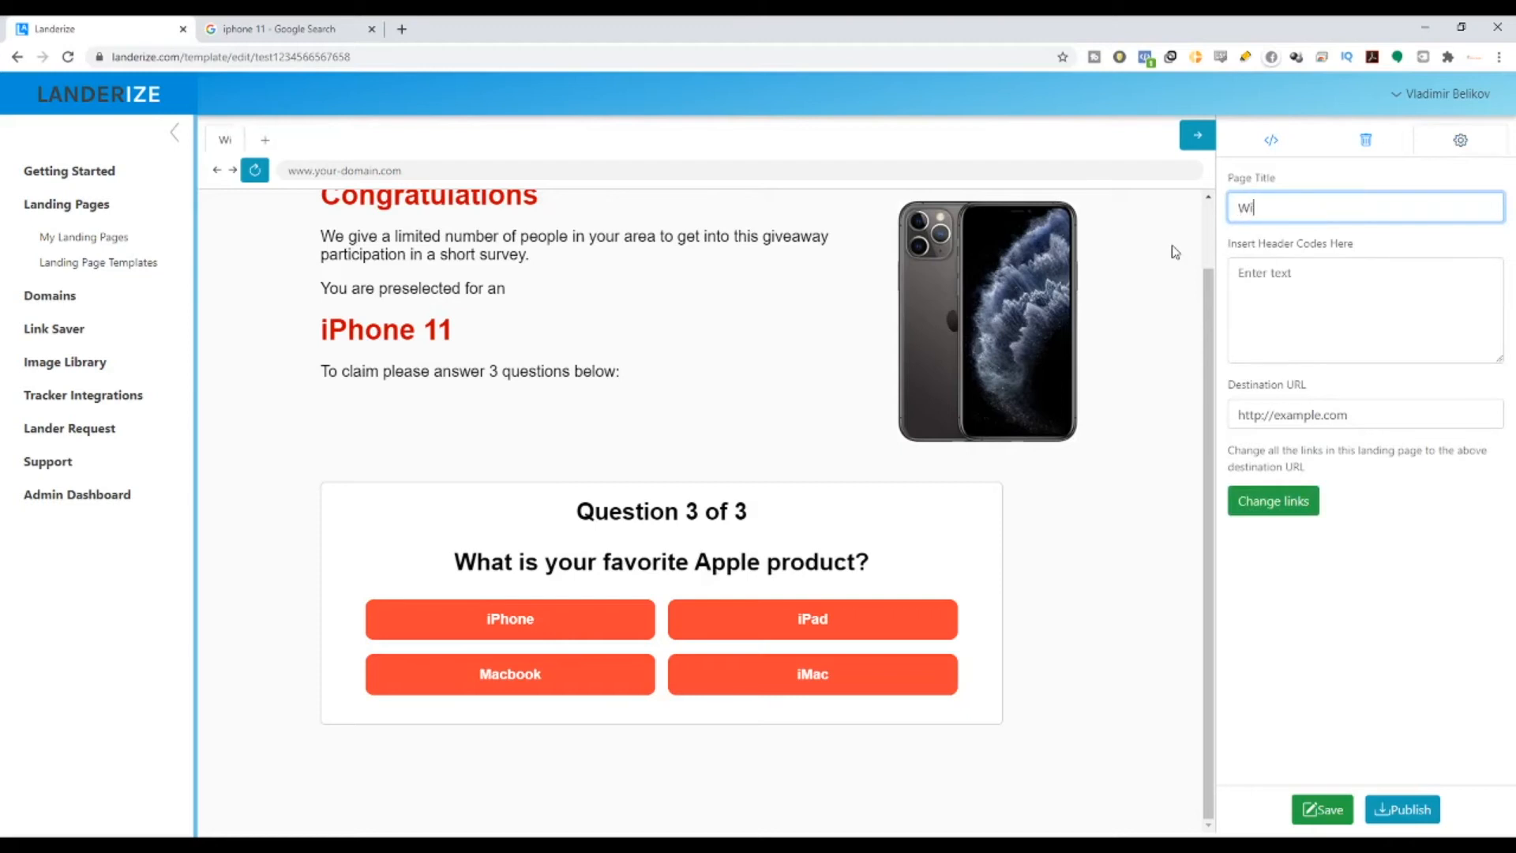
key("BackSpace")
key("BackSpace")
key("BackSpace")
type("Answer ")
type("4")
key("BackSpace")
type("& Win Your Free Ihp")
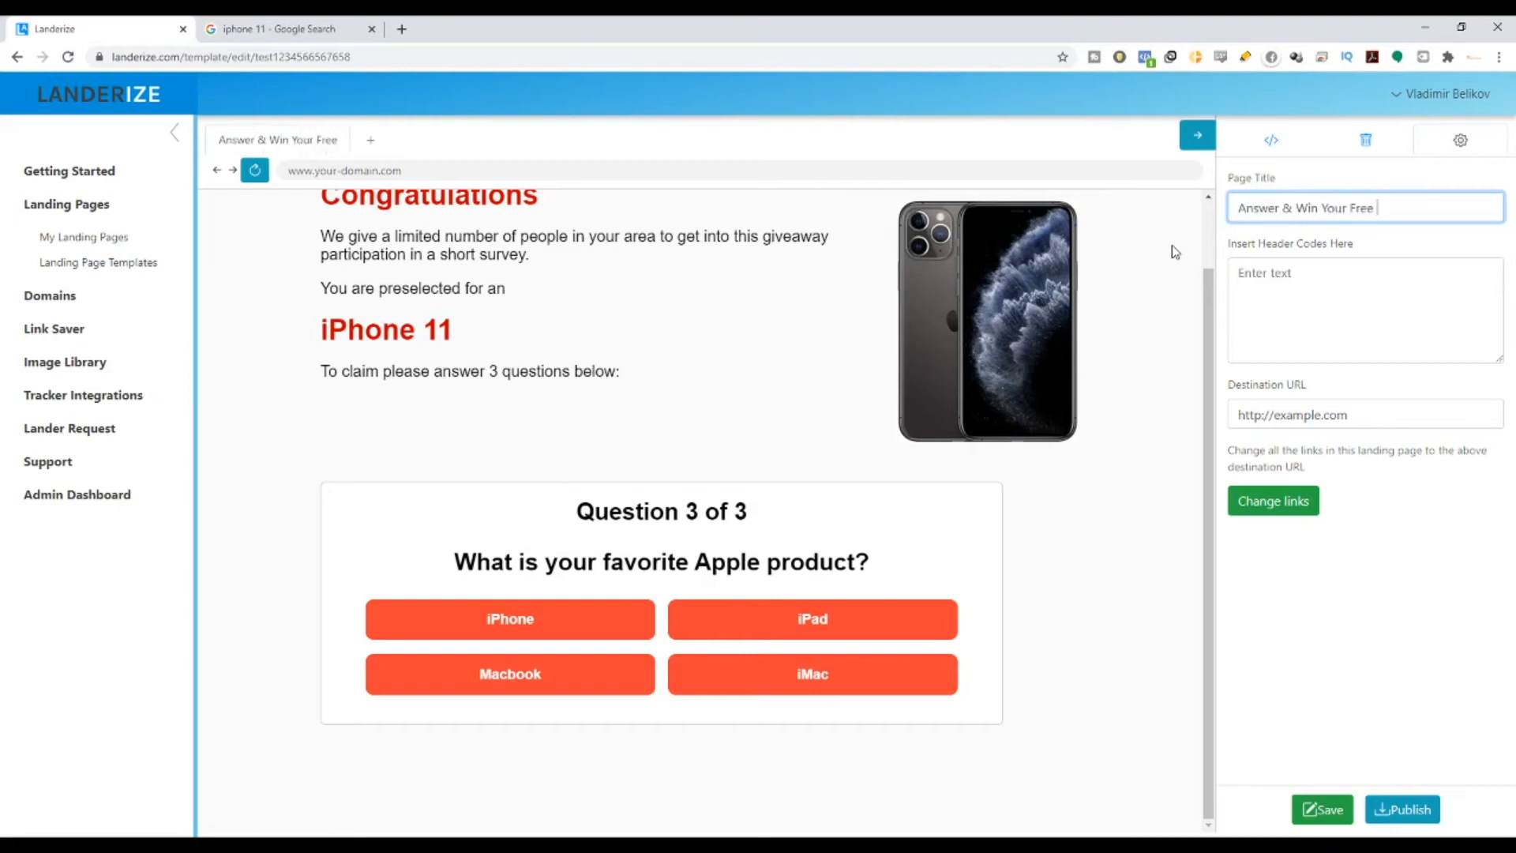
Rewrite the end of the page title so that it reads "Answer & Win Your IPhone Today!".
key("BackSpace")
key("BackSpace")
key("BackSpace")
key("BackSpace")
key("BackSpace")
key("BackSpace")
key("BackSpace")
key("BackSpace")
type("IpHONE")
key("BackSpace")
key("BackSpace")
key("BackSpace")
key("BackSpace")
key("BackSpace")
type("Phone Today!")
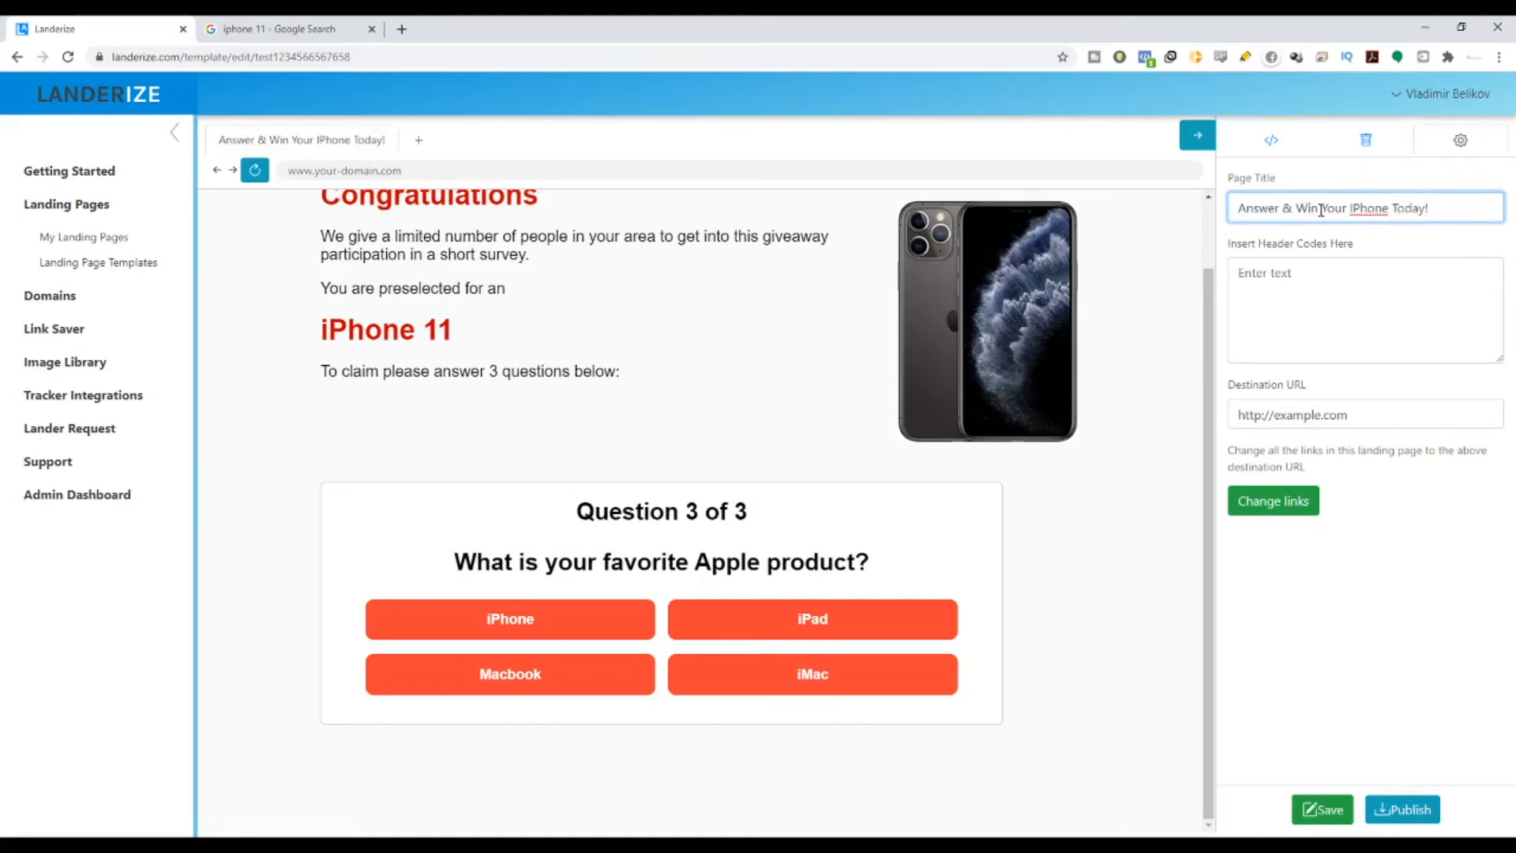
Replace "Answer & Win" at the start of the page title with "Congralutions -".
left_click_drag(1319, 208, 1209, 222)
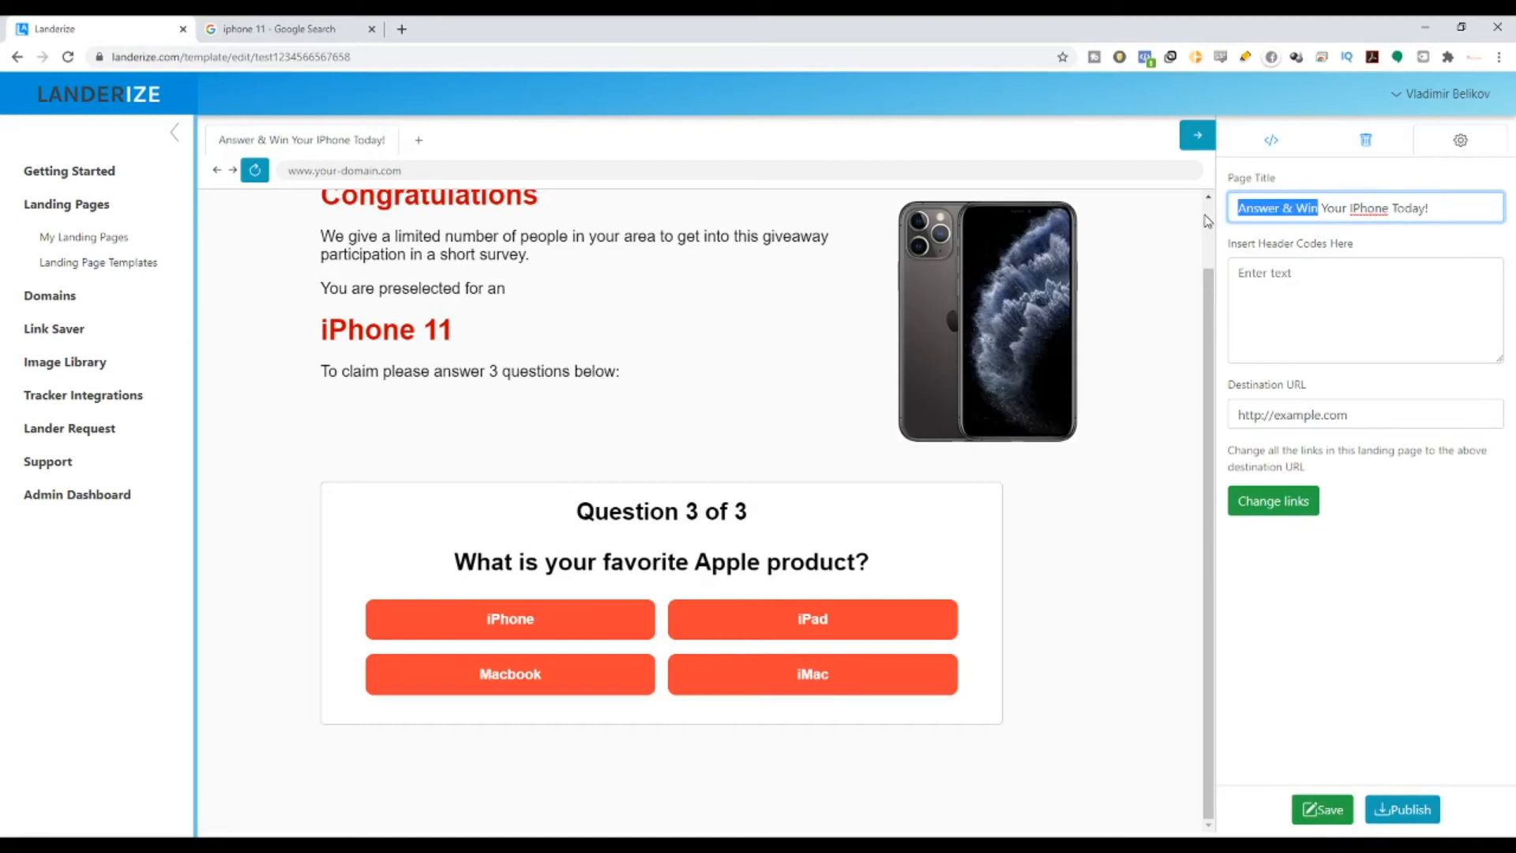
key("BackSpace")
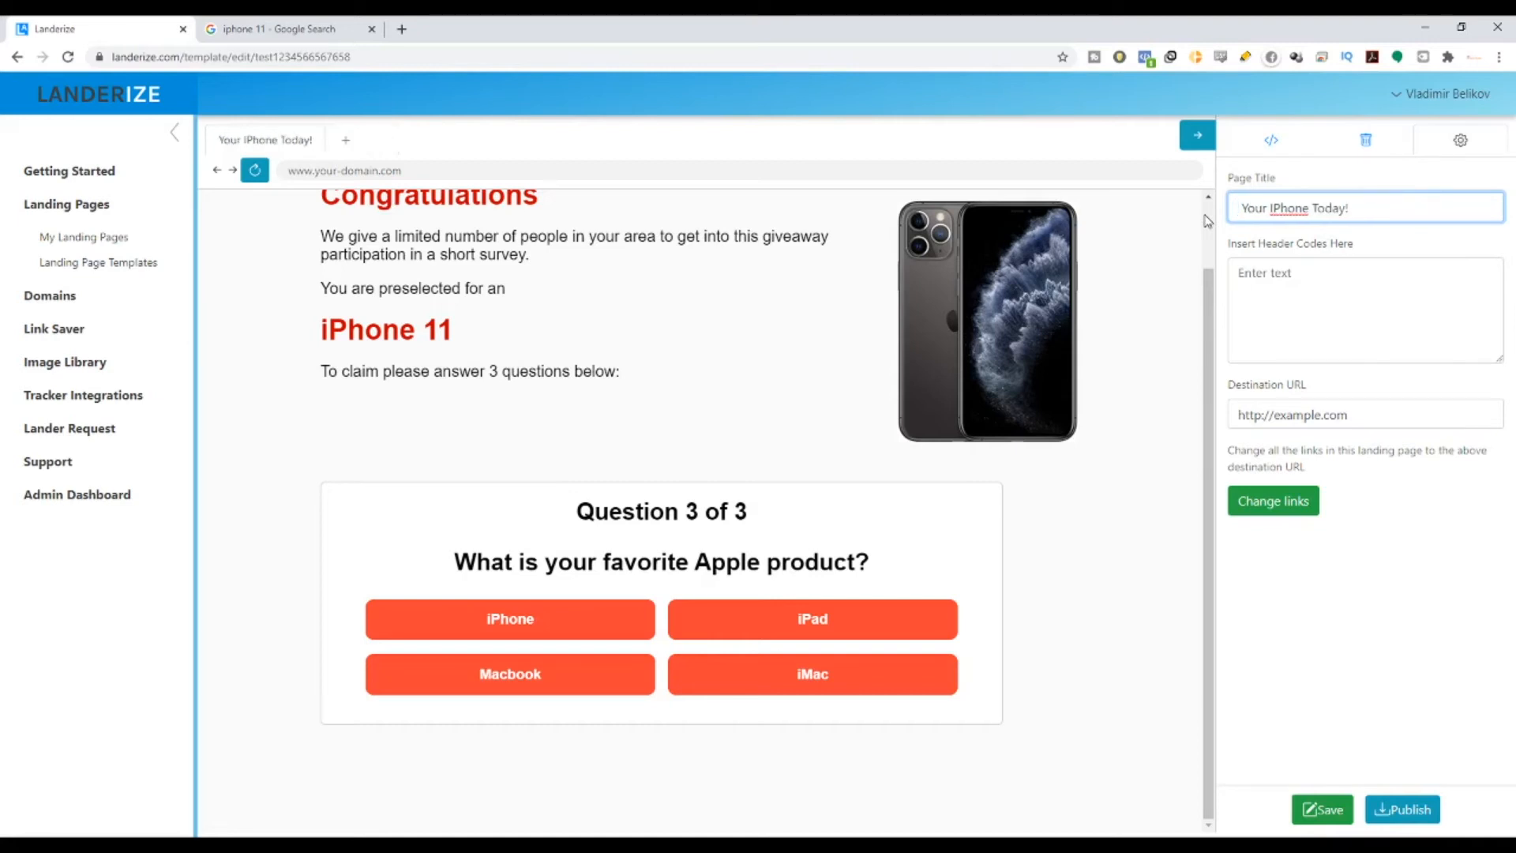
type("Congralut")
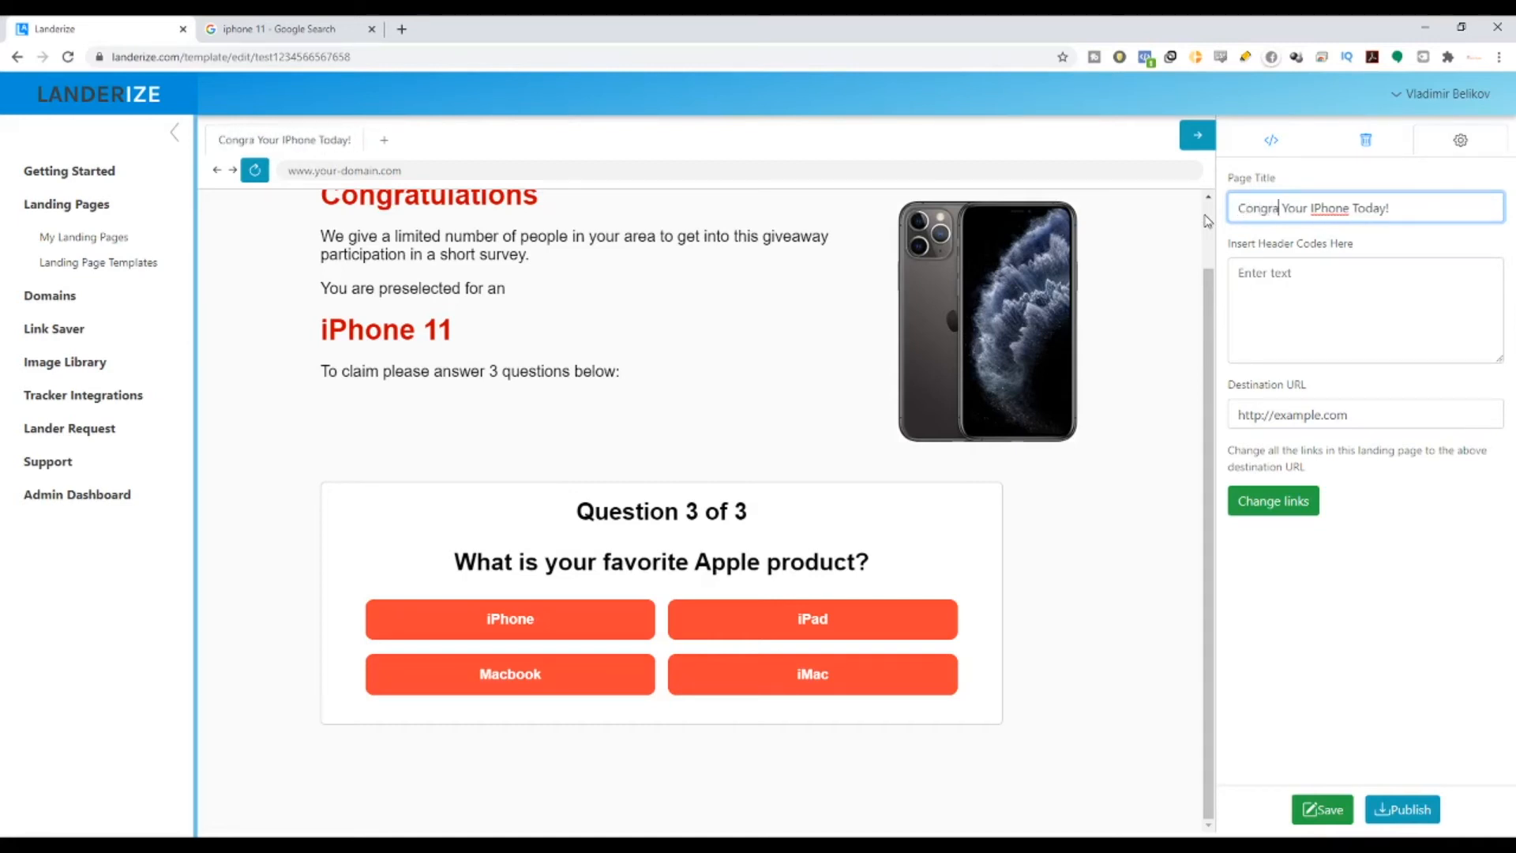
type("ions")
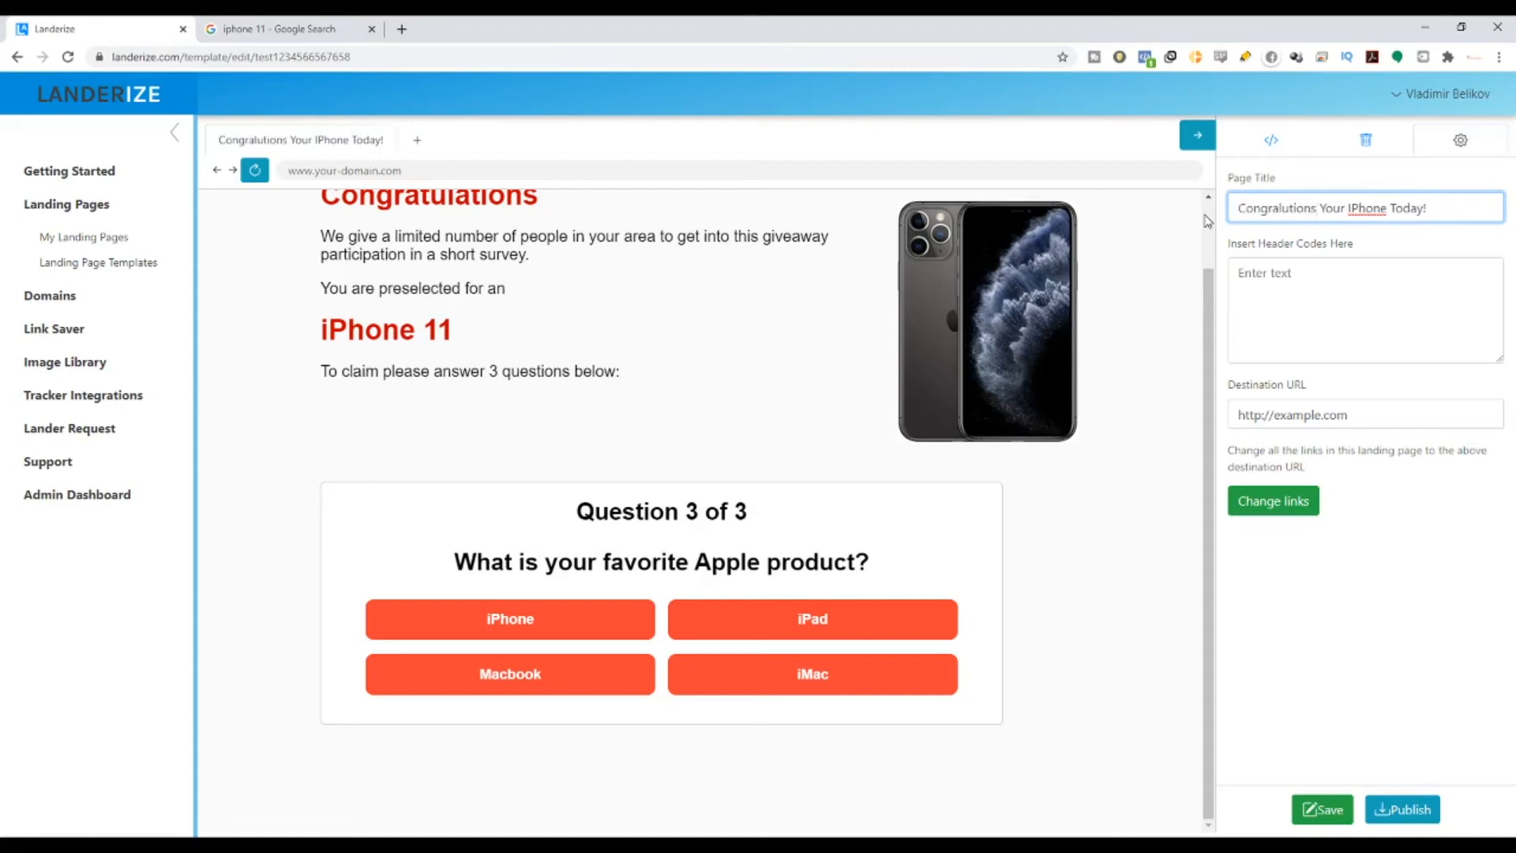
type(" - ")
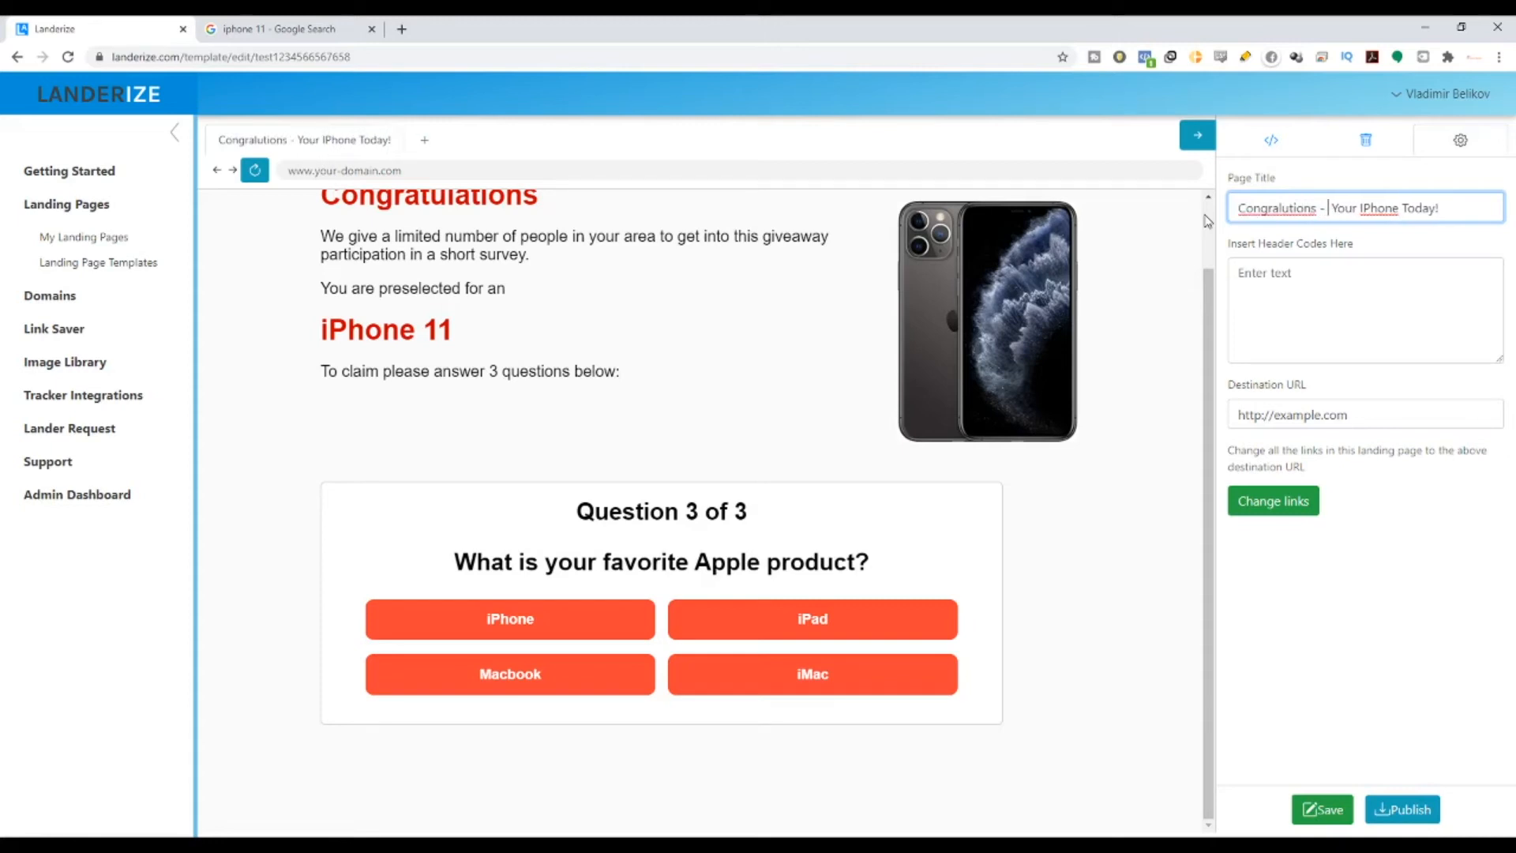
Insert "You are so close to get" after the dash in the page title, before "Your IPhone Today!".
type("You ar")
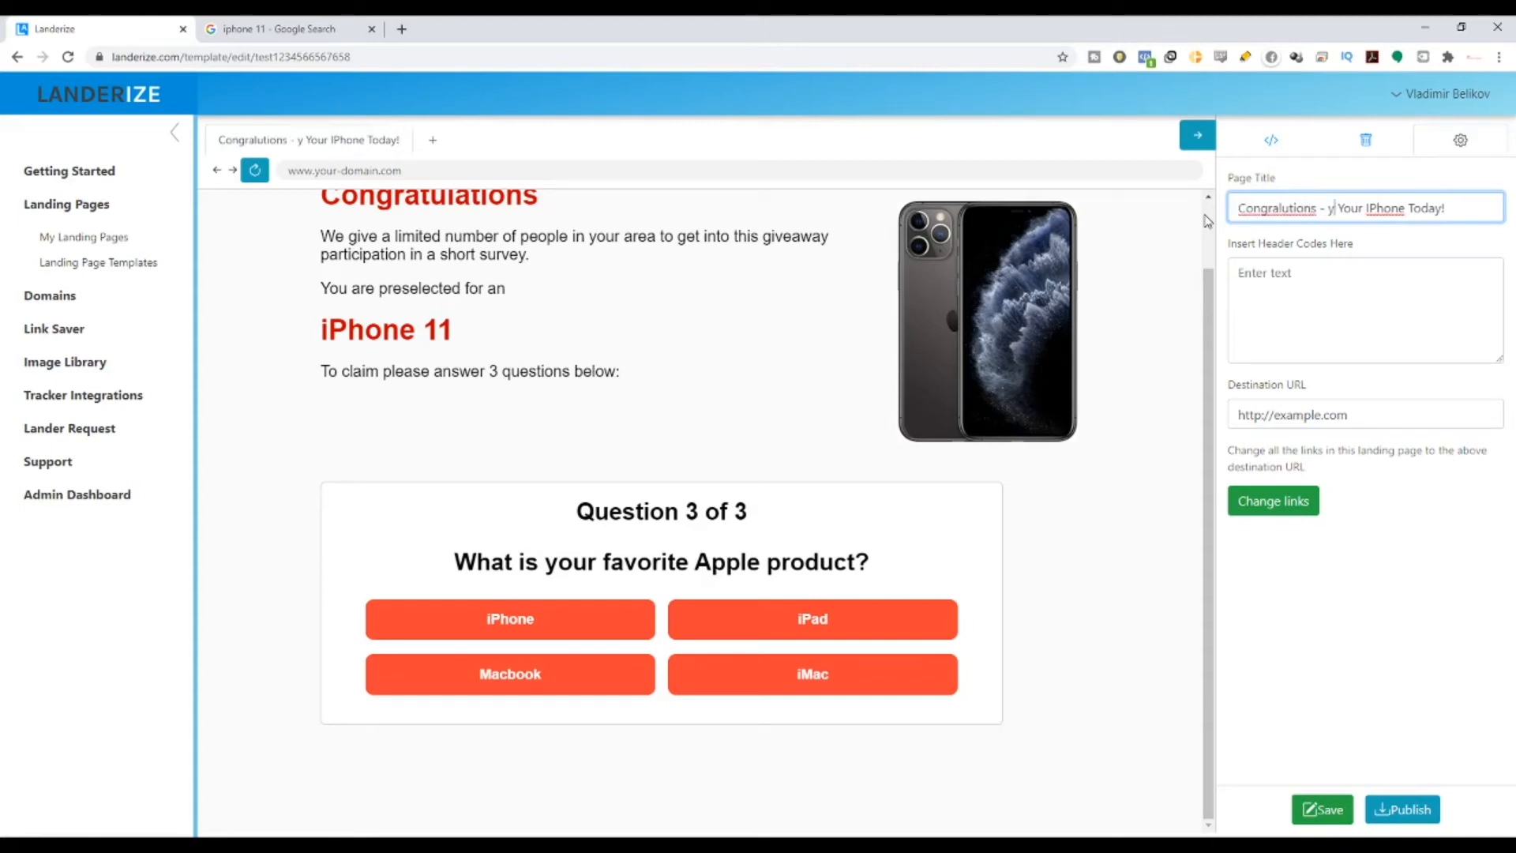
type("e so close ")
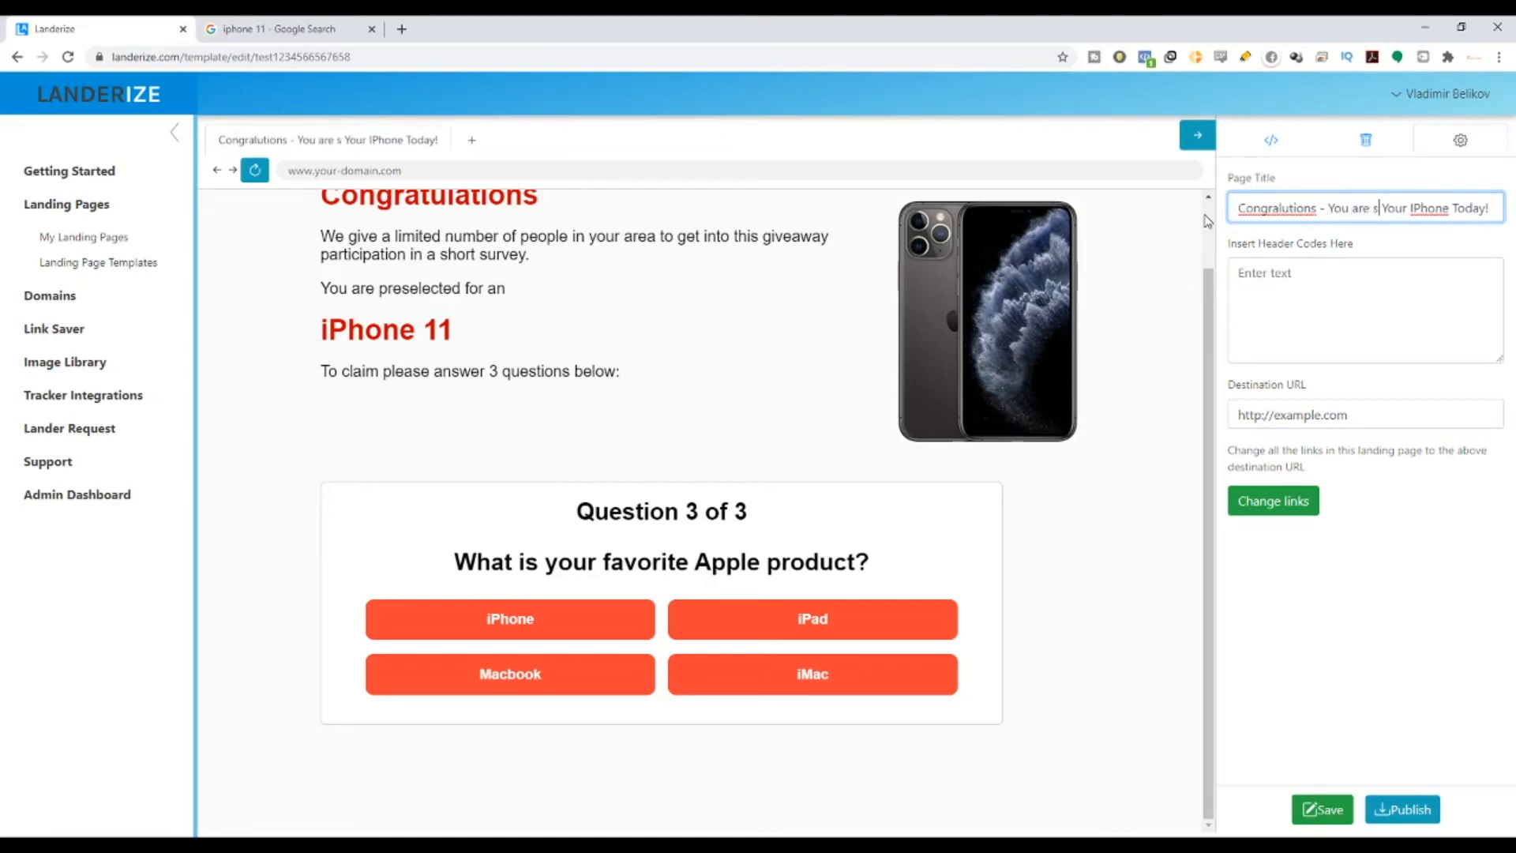
type("to ge")
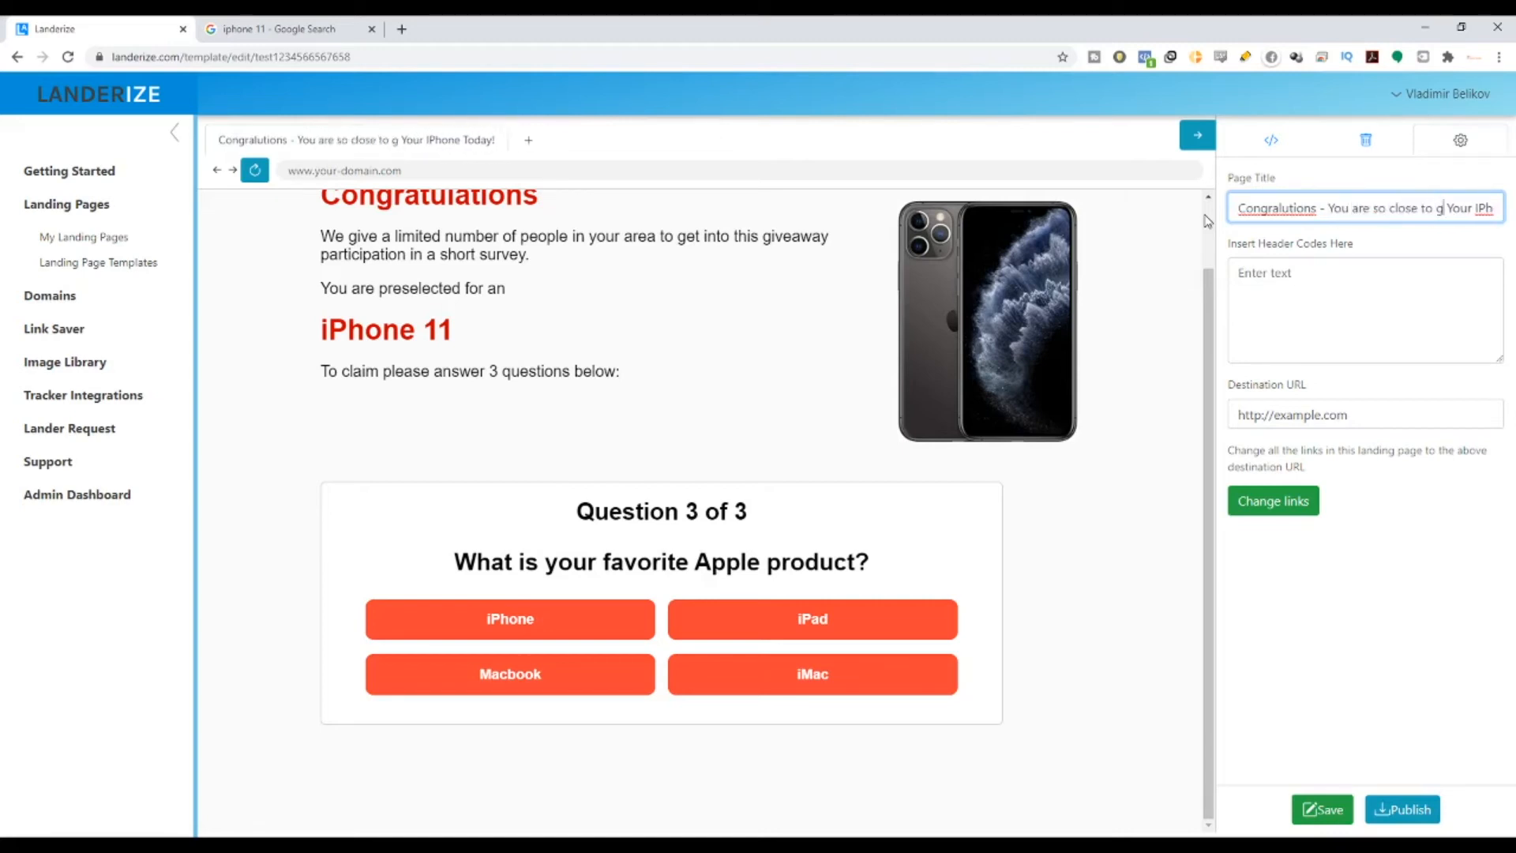
key("BackSpace")
key("BackSpace")
key("BackSpace")
key("BackSpace")
key("BackSpace")
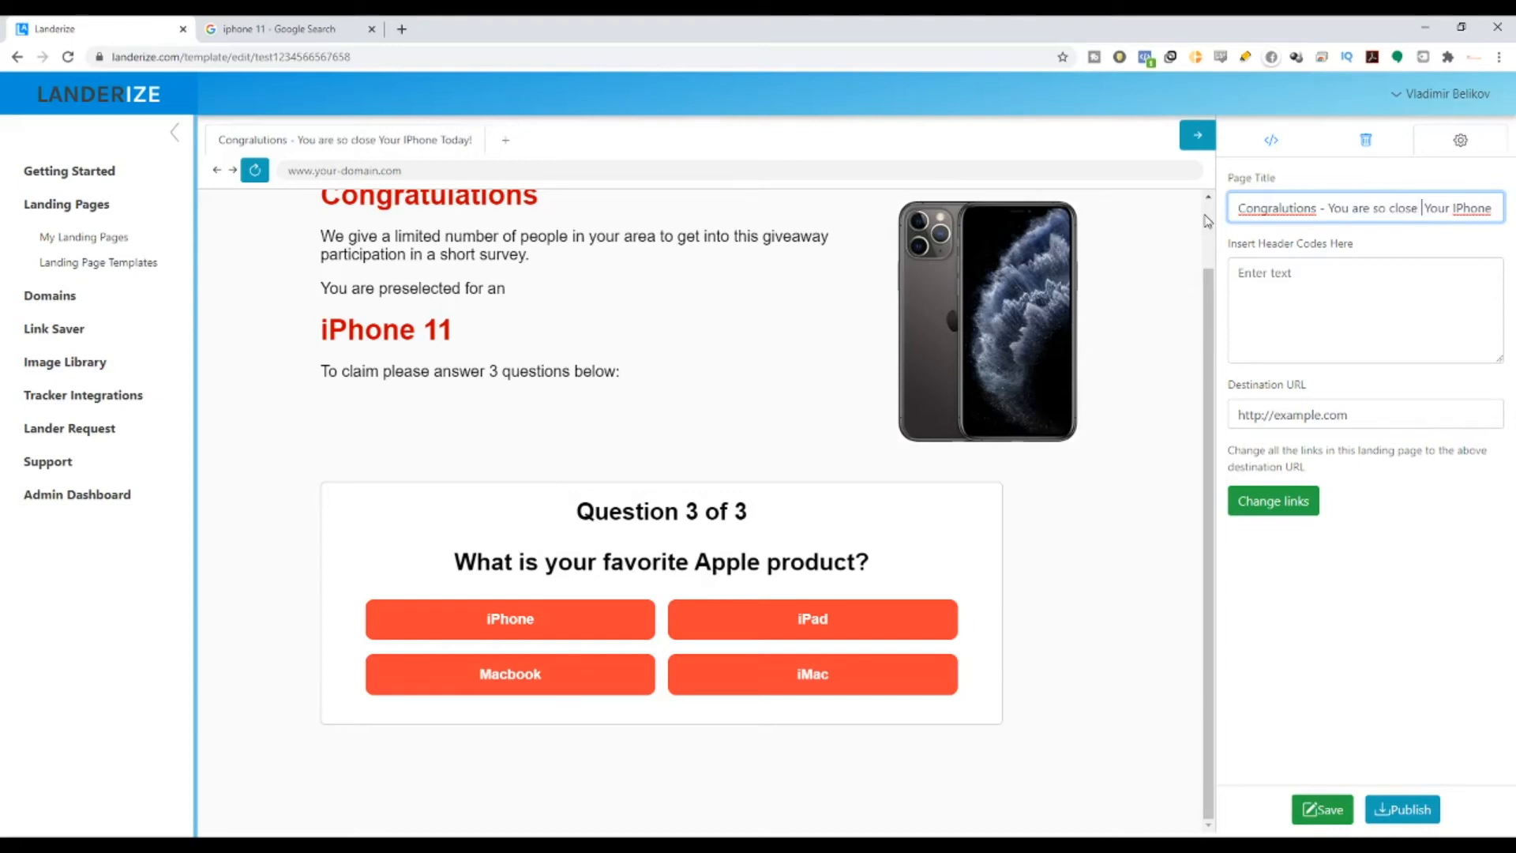
type("to get")
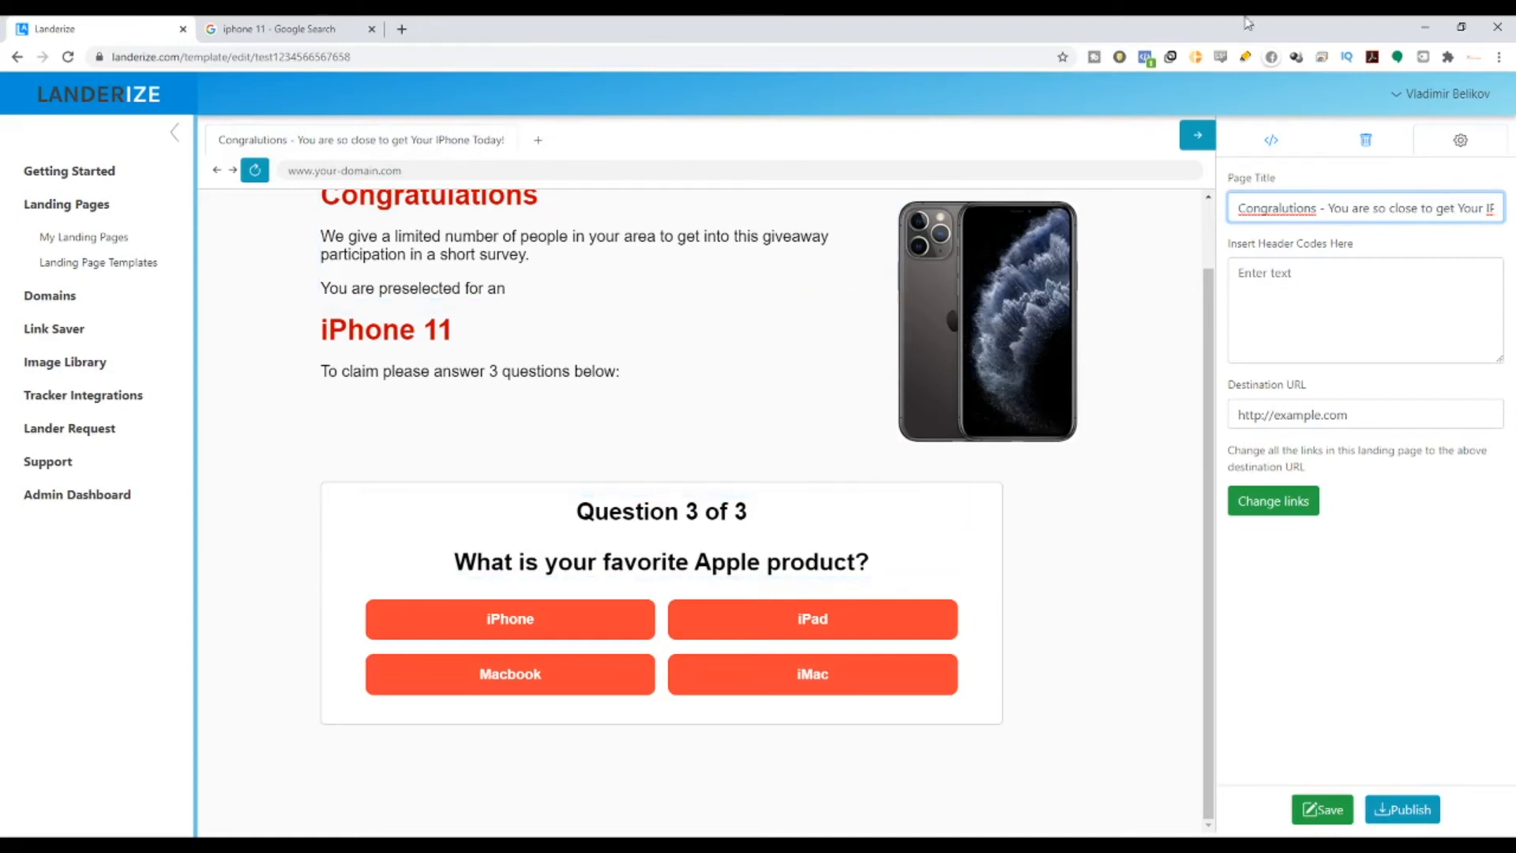
left_click(607, 844)
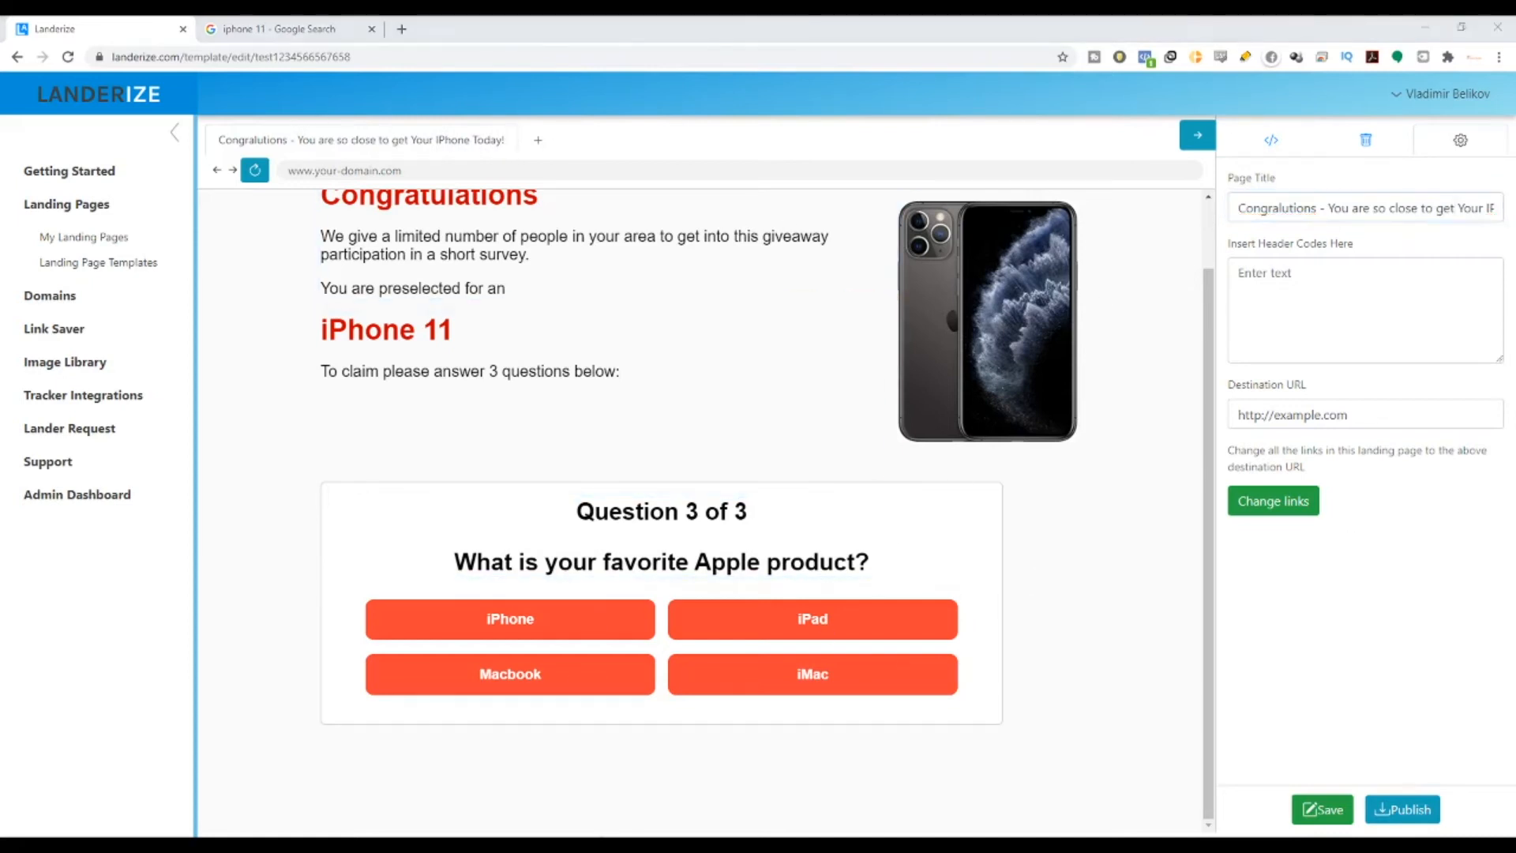
left_click(617, 844)
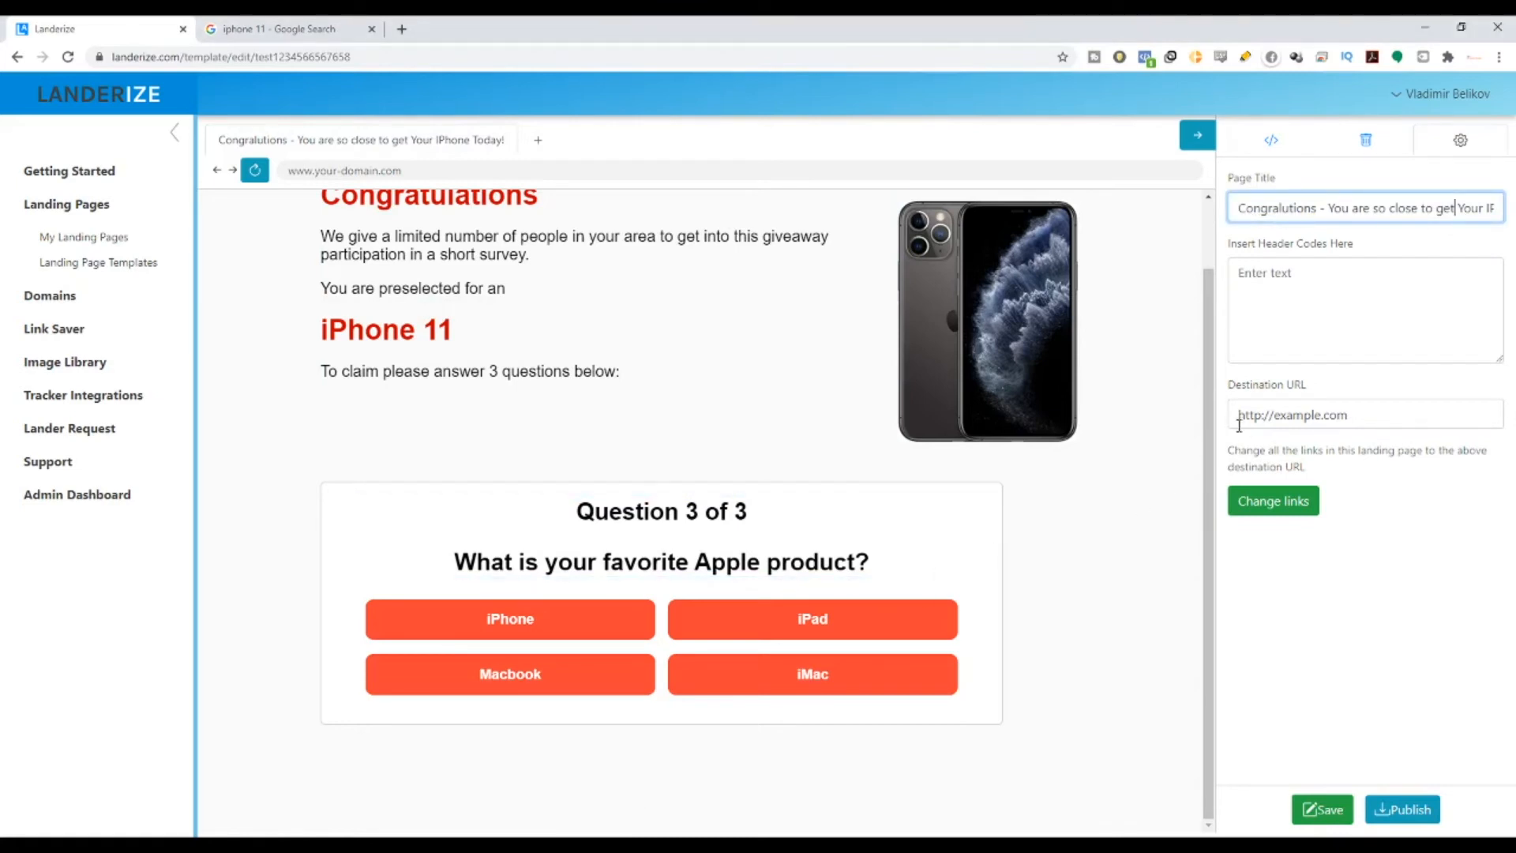
Clear the example address from the destination URL and apply the link change to the whole landing page.
left_click_drag(1232, 385, 1327, 387)
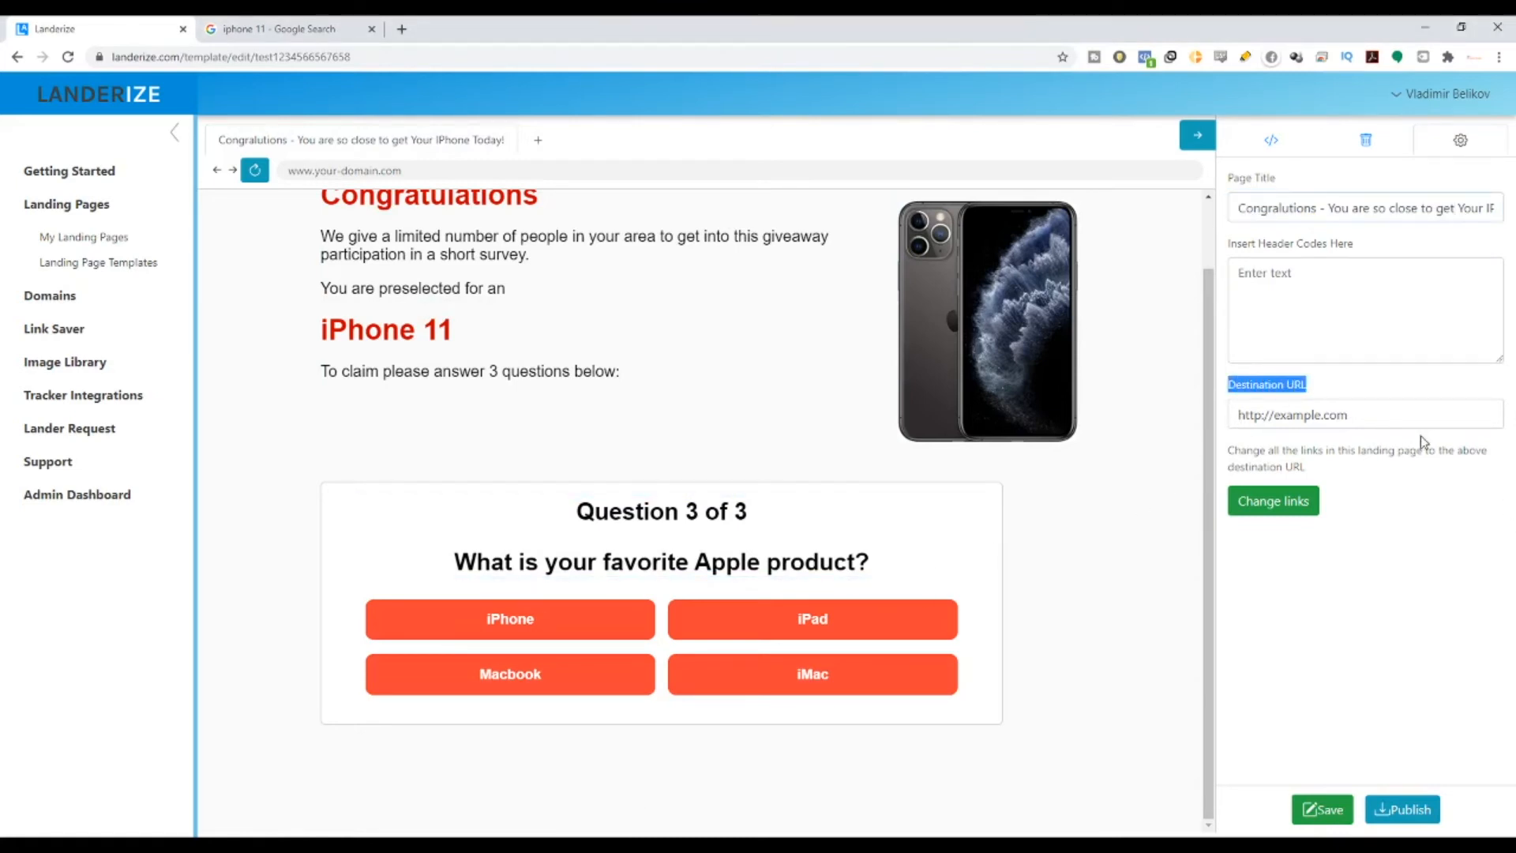
left_click_drag(1422, 412, 1120, 432)
key("BackSpace")
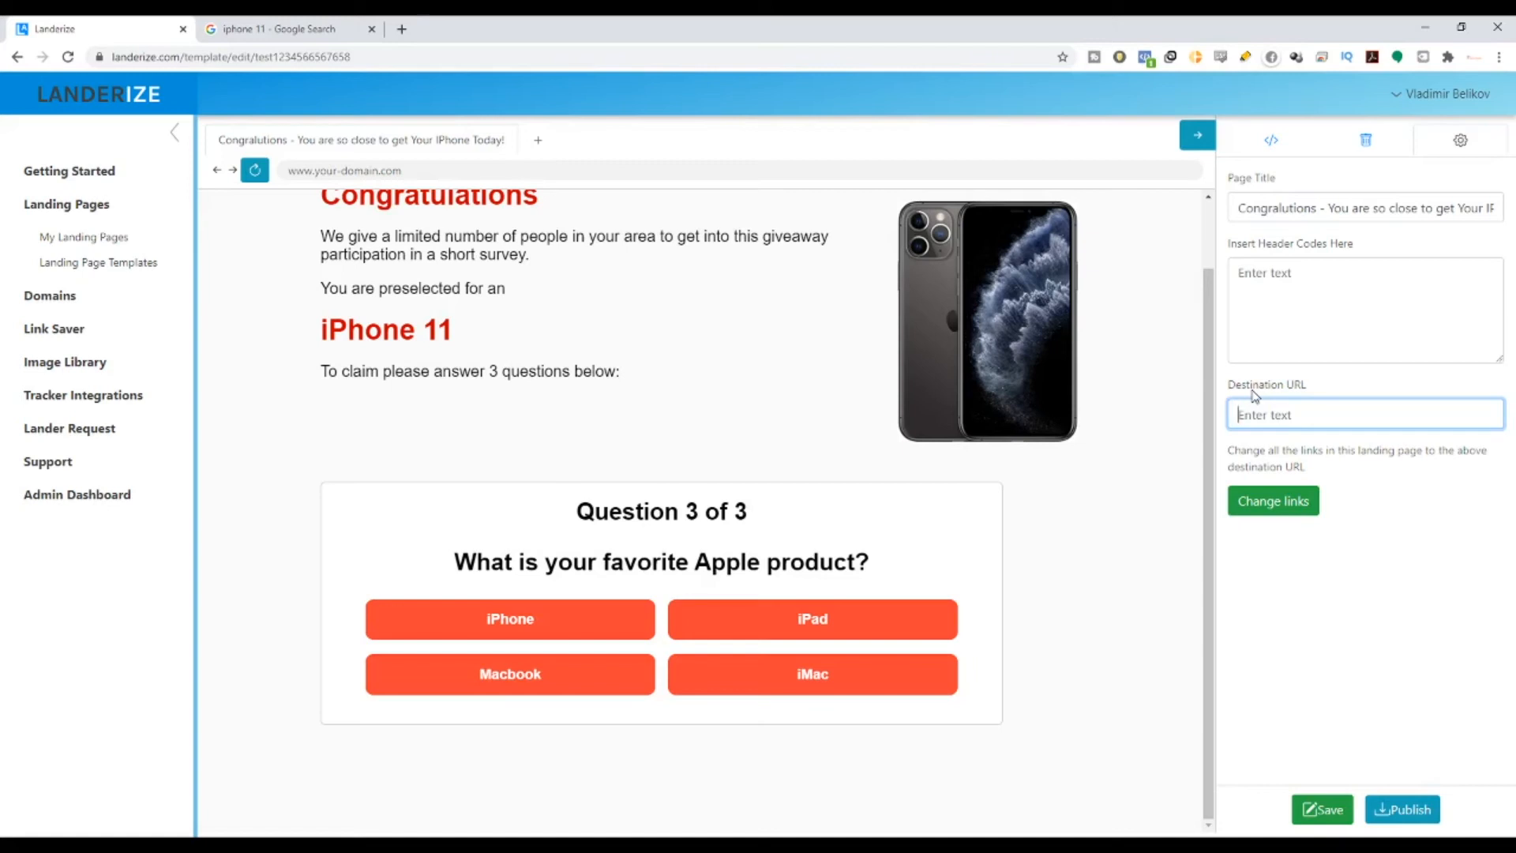
left_click(1308, 512)
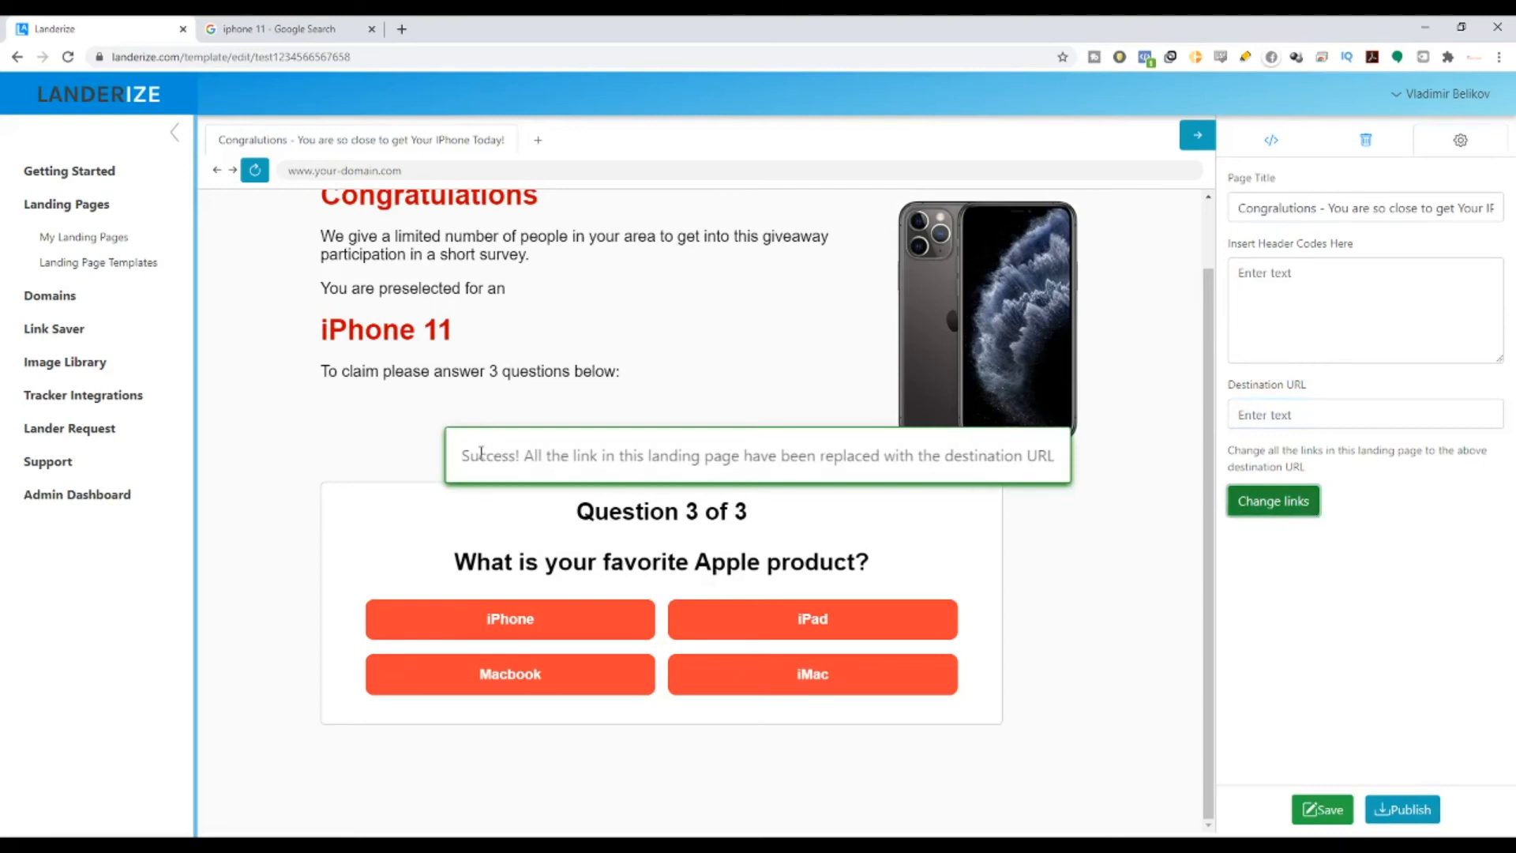
left_click_drag(480, 455, 1050, 457)
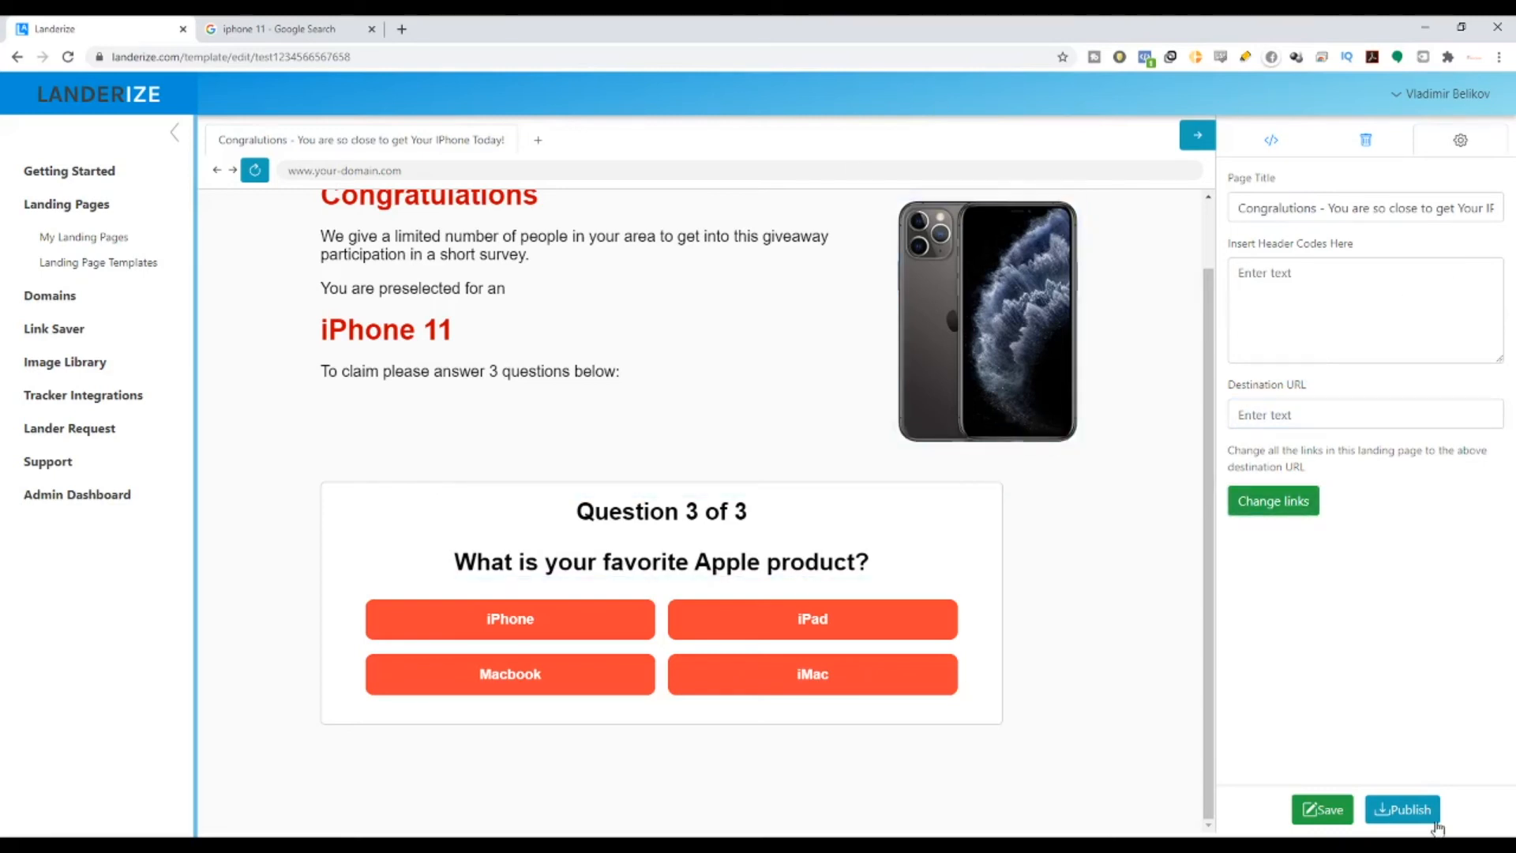
Save the landing page and open its publishing options to look at the domain choice, dev-landerize.
left_click(1323, 809)
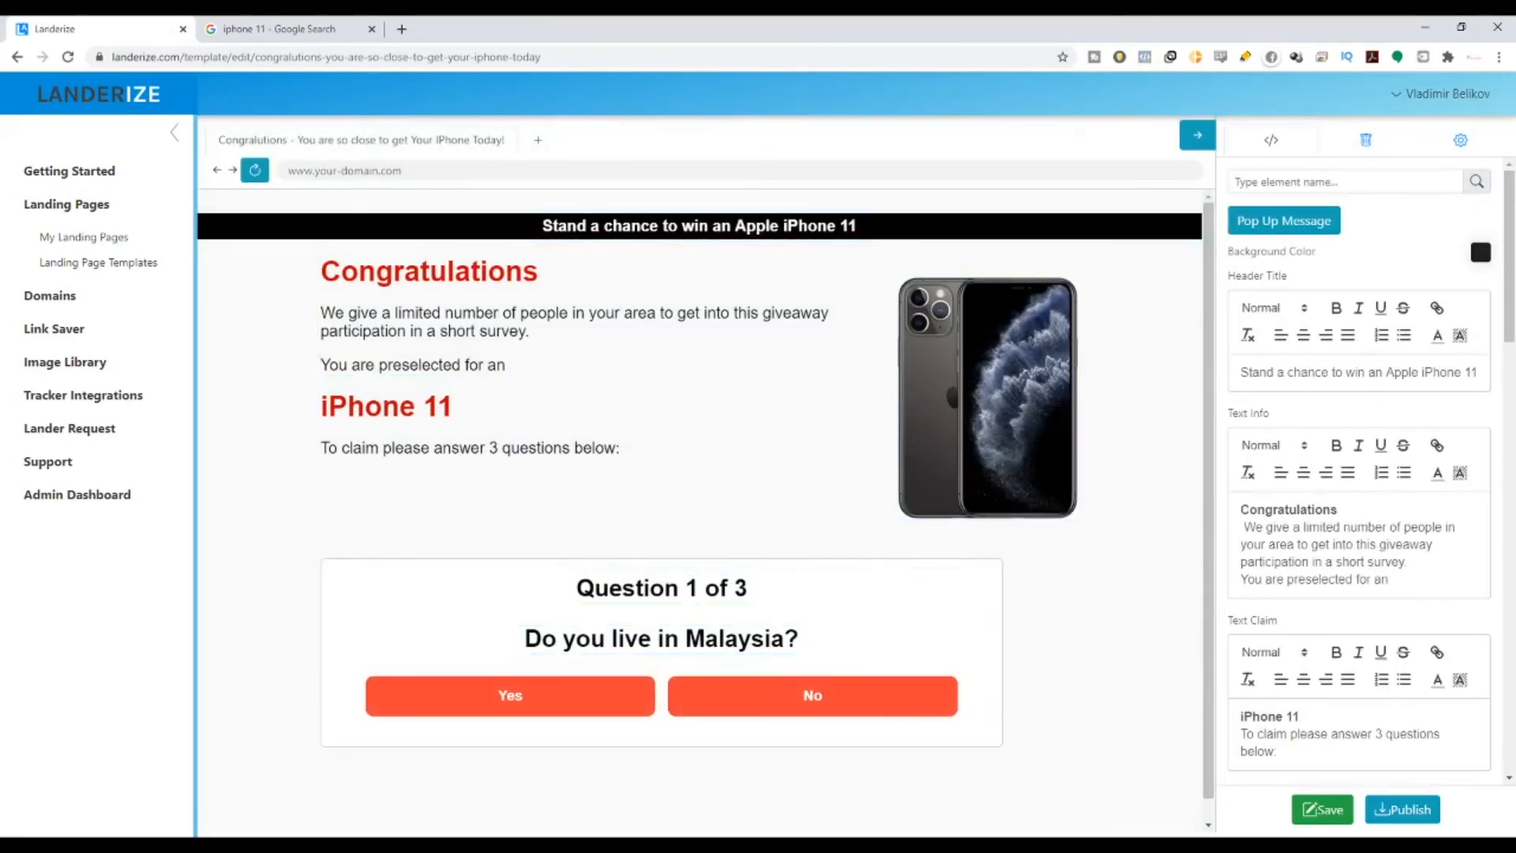
left_click(1411, 821)
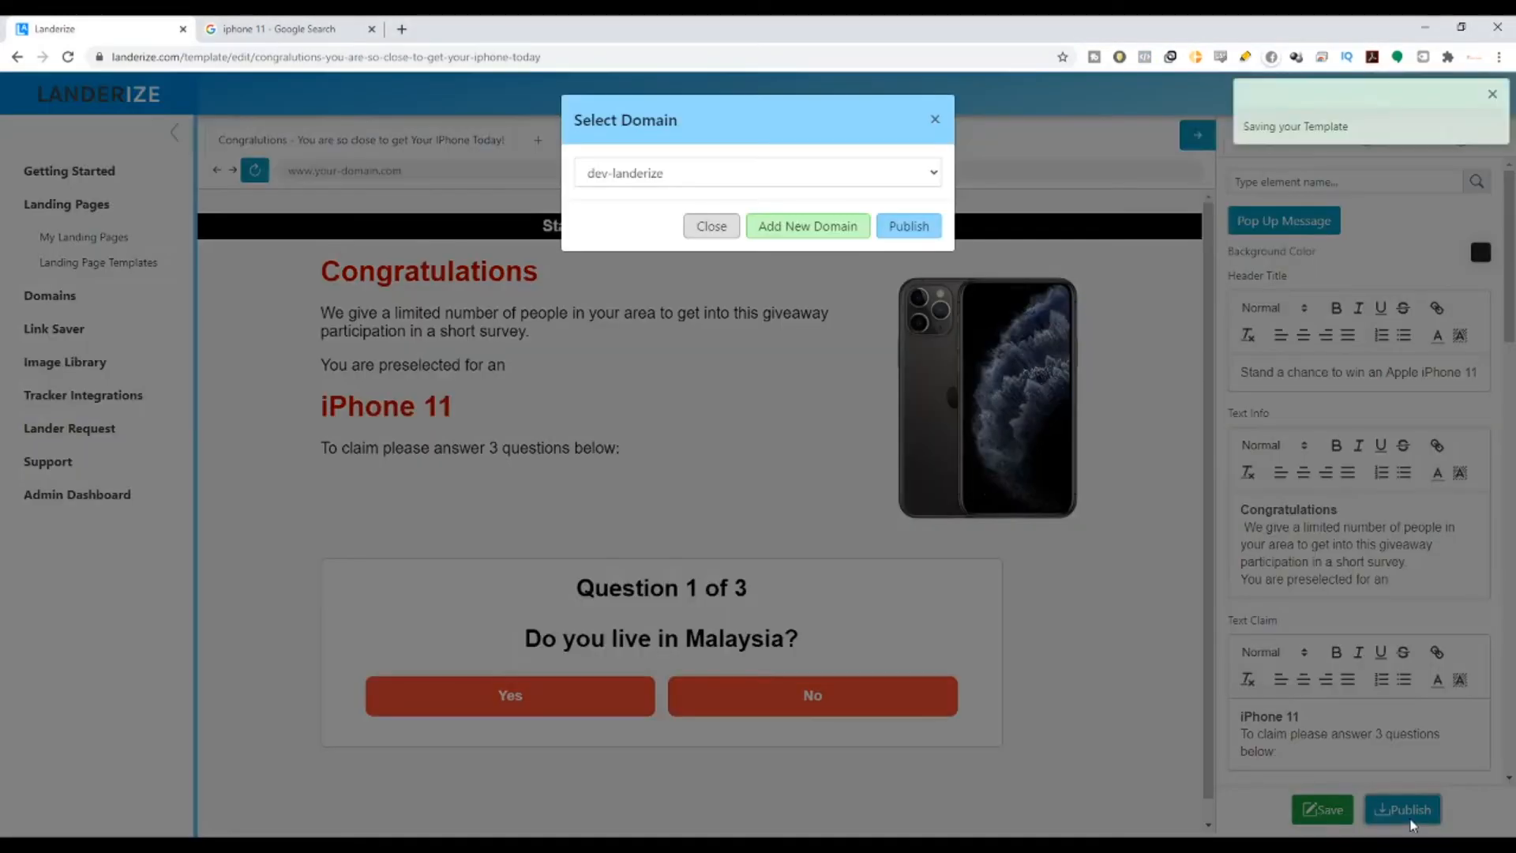
left_click(912, 181)
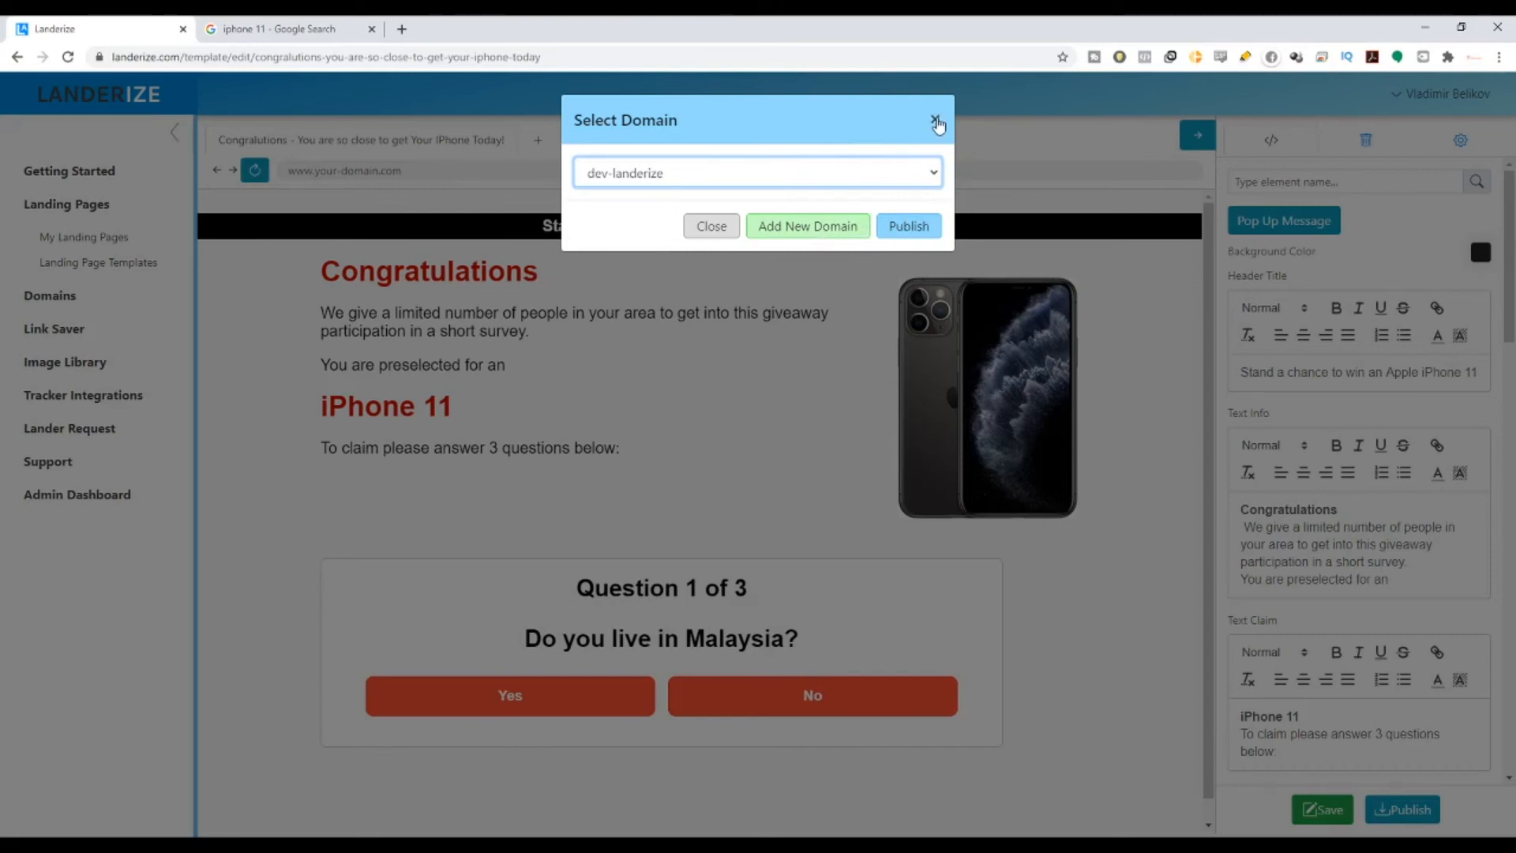
Publish the landing page to the dev-landerize domain, highlight the exported page address and dismiss the notification.
left_click(916, 232)
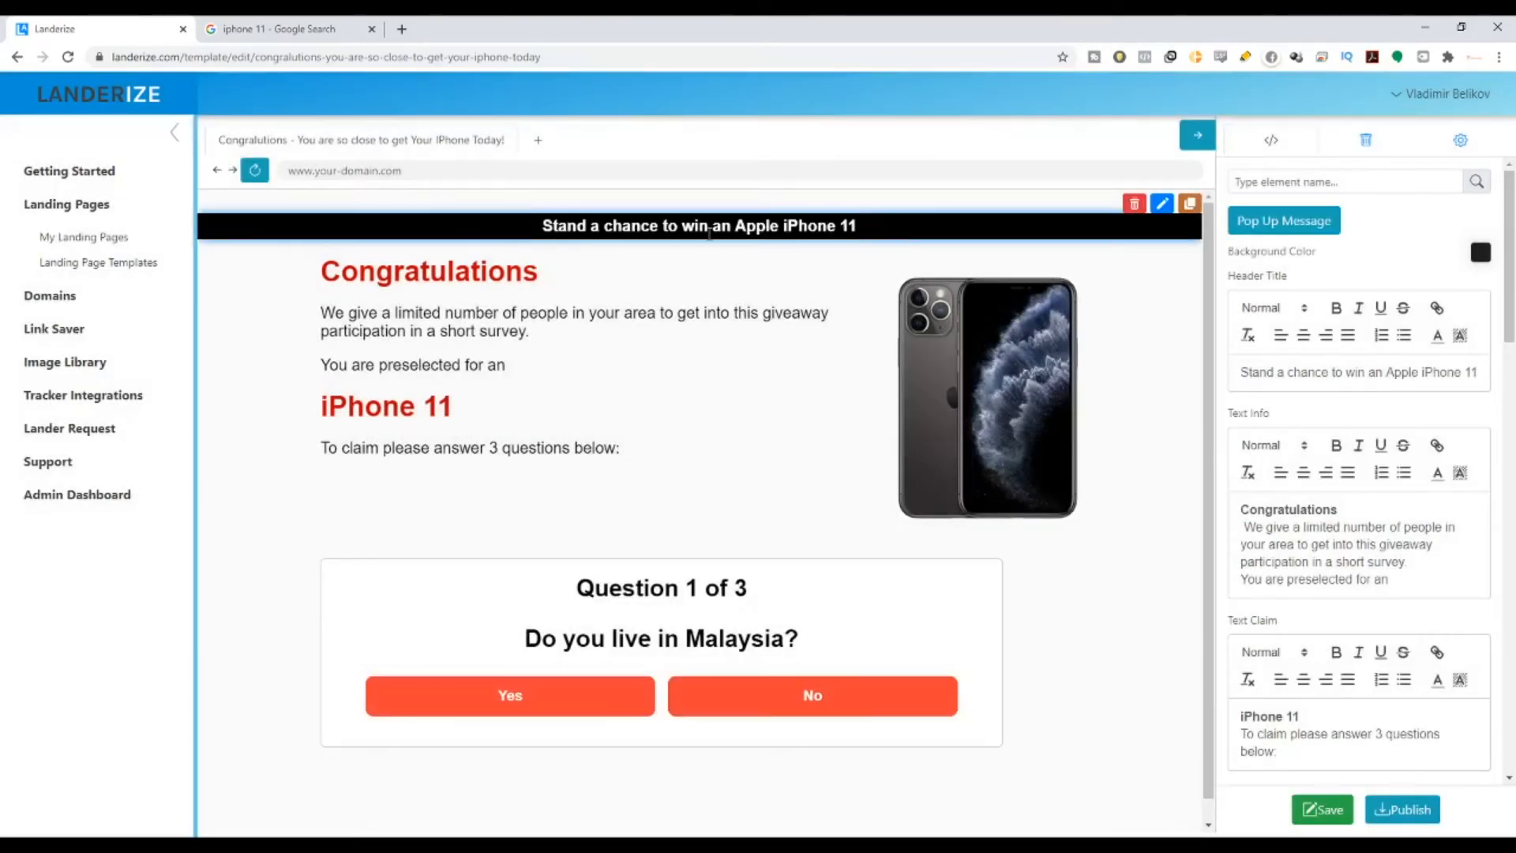
left_click_drag(545, 145, 632, 194)
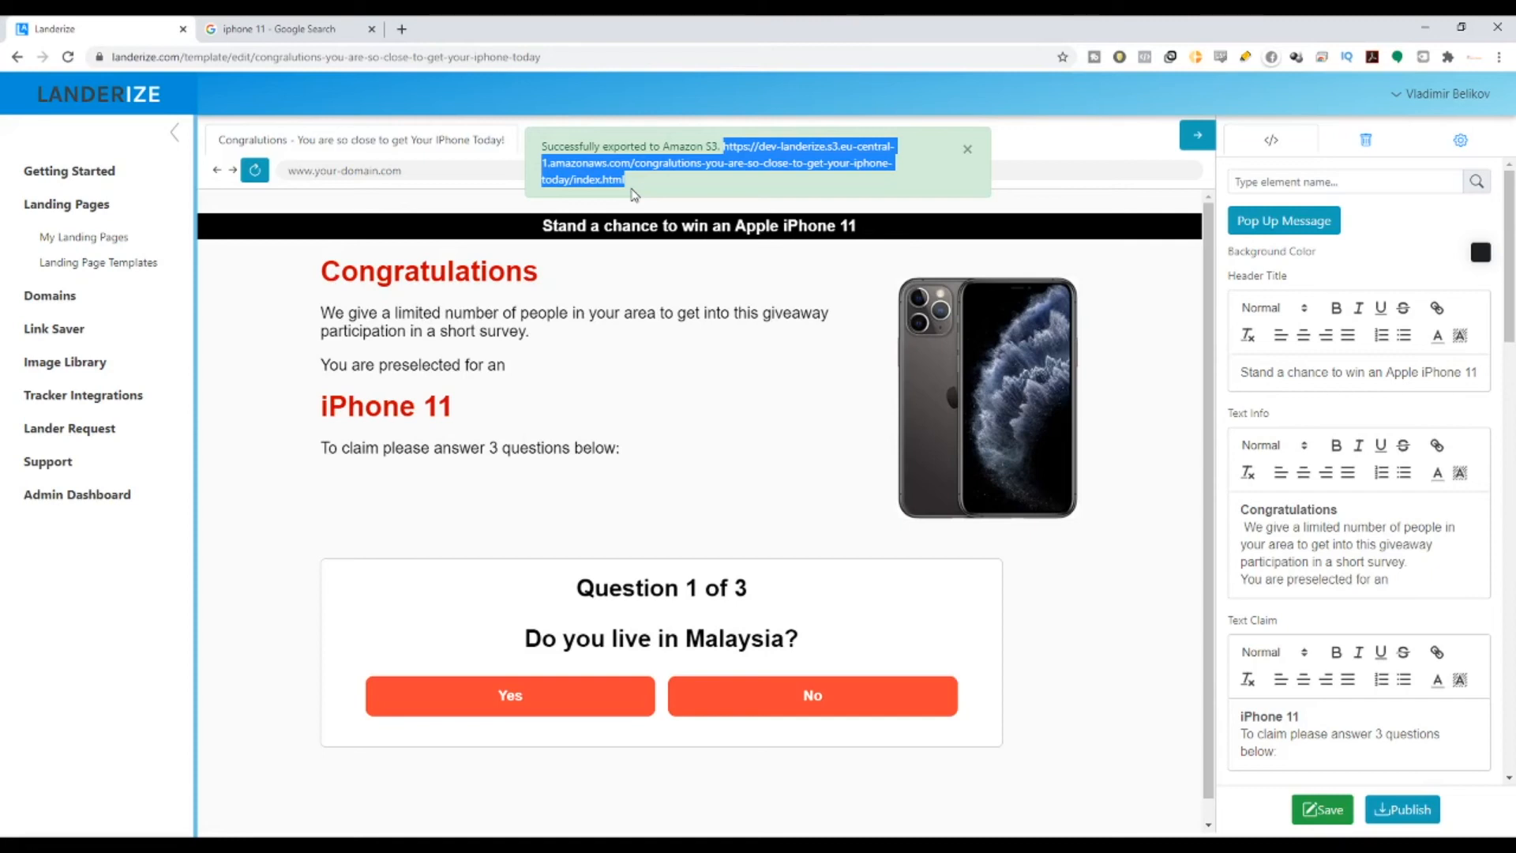
left_click(966, 150)
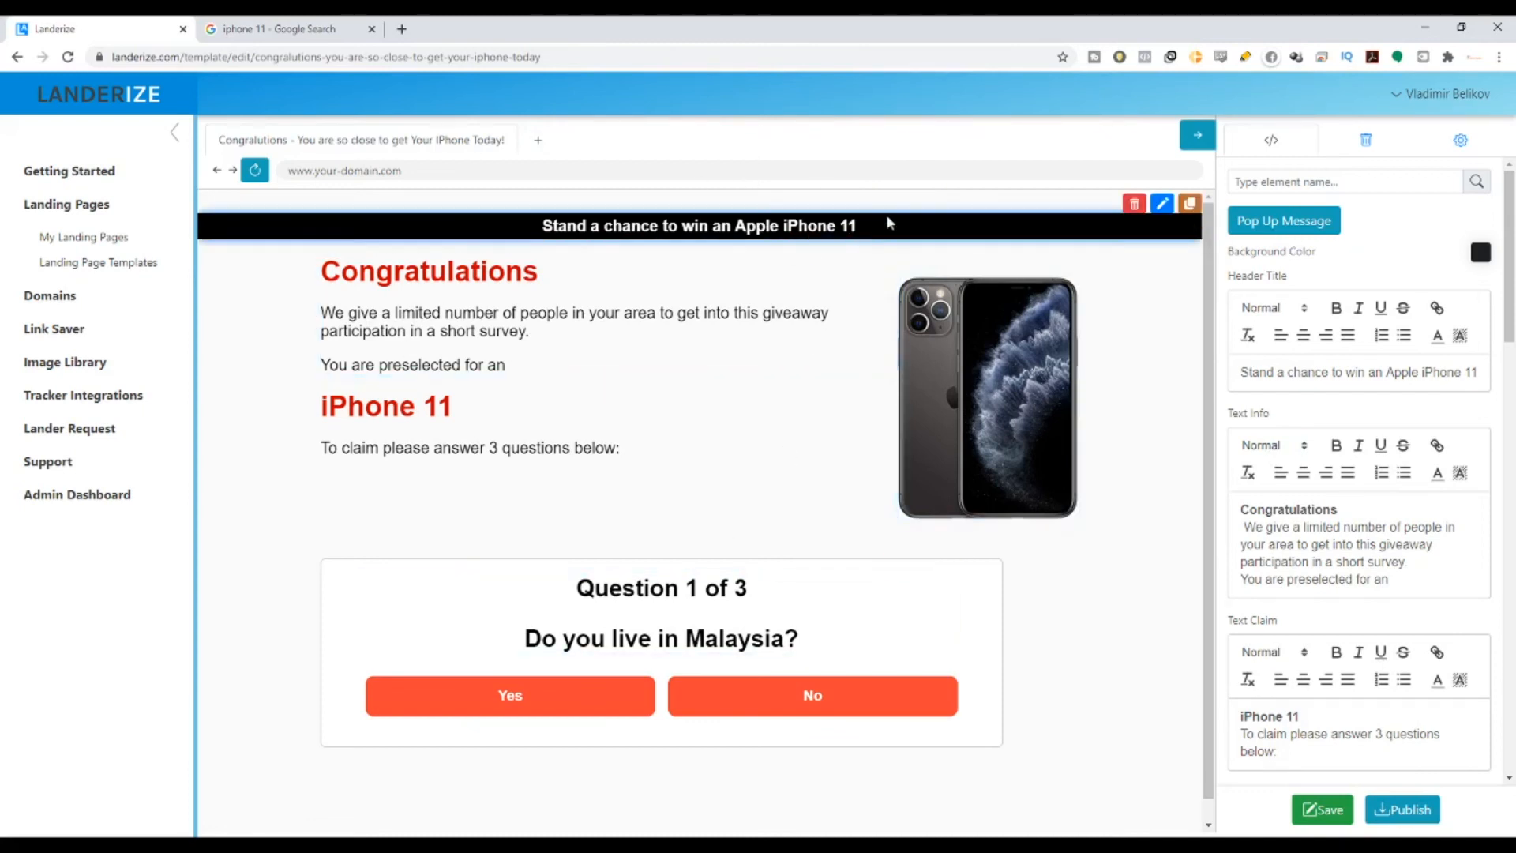
Replace "Apple iPhone 11" in the header title with "Samsung S10".
left_click(1162, 207)
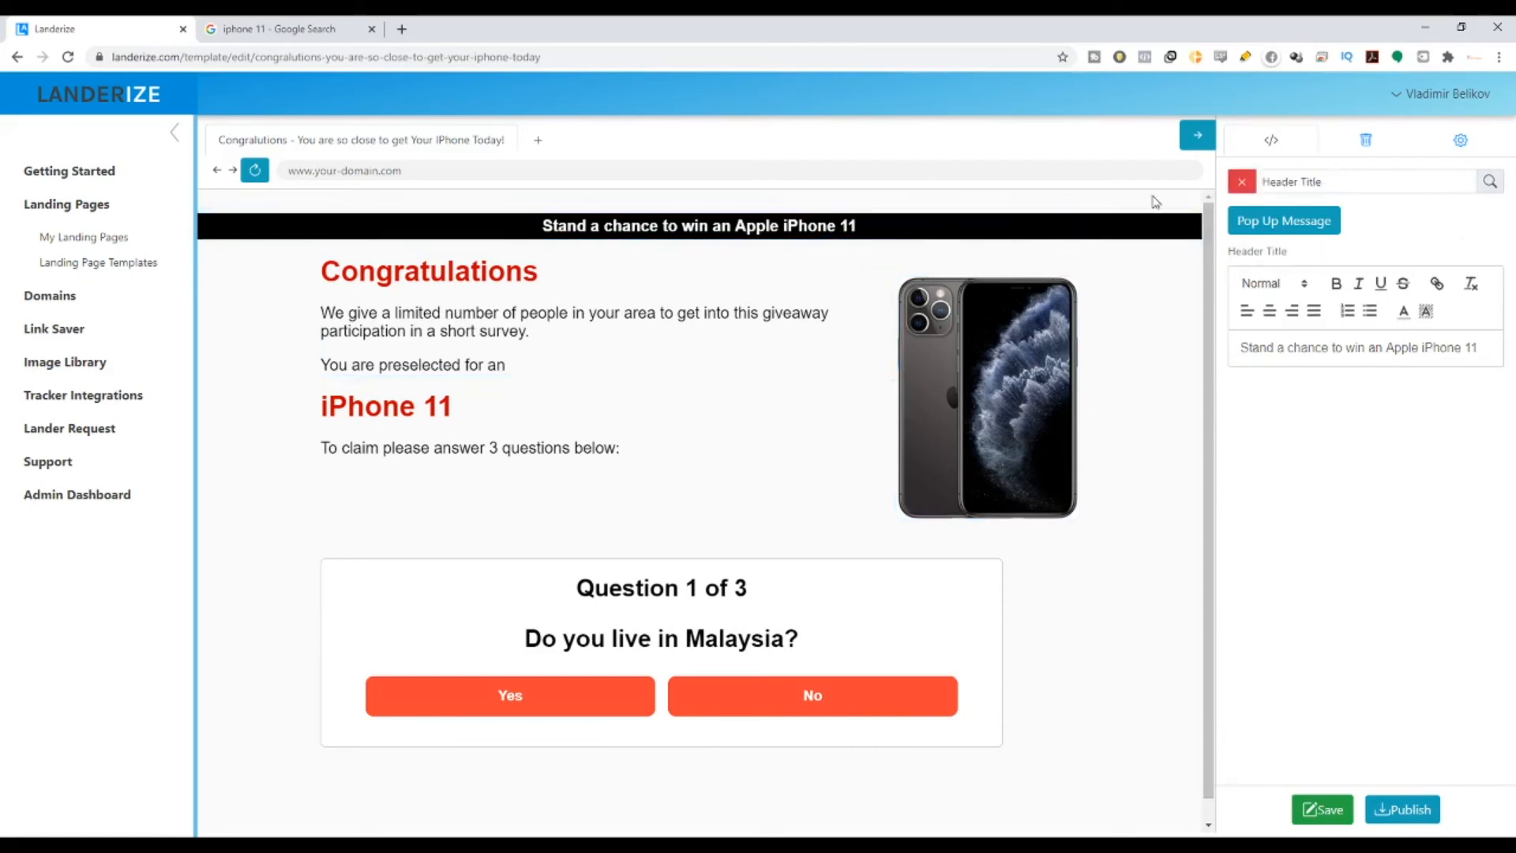
left_click_drag(1482, 348, 1389, 350)
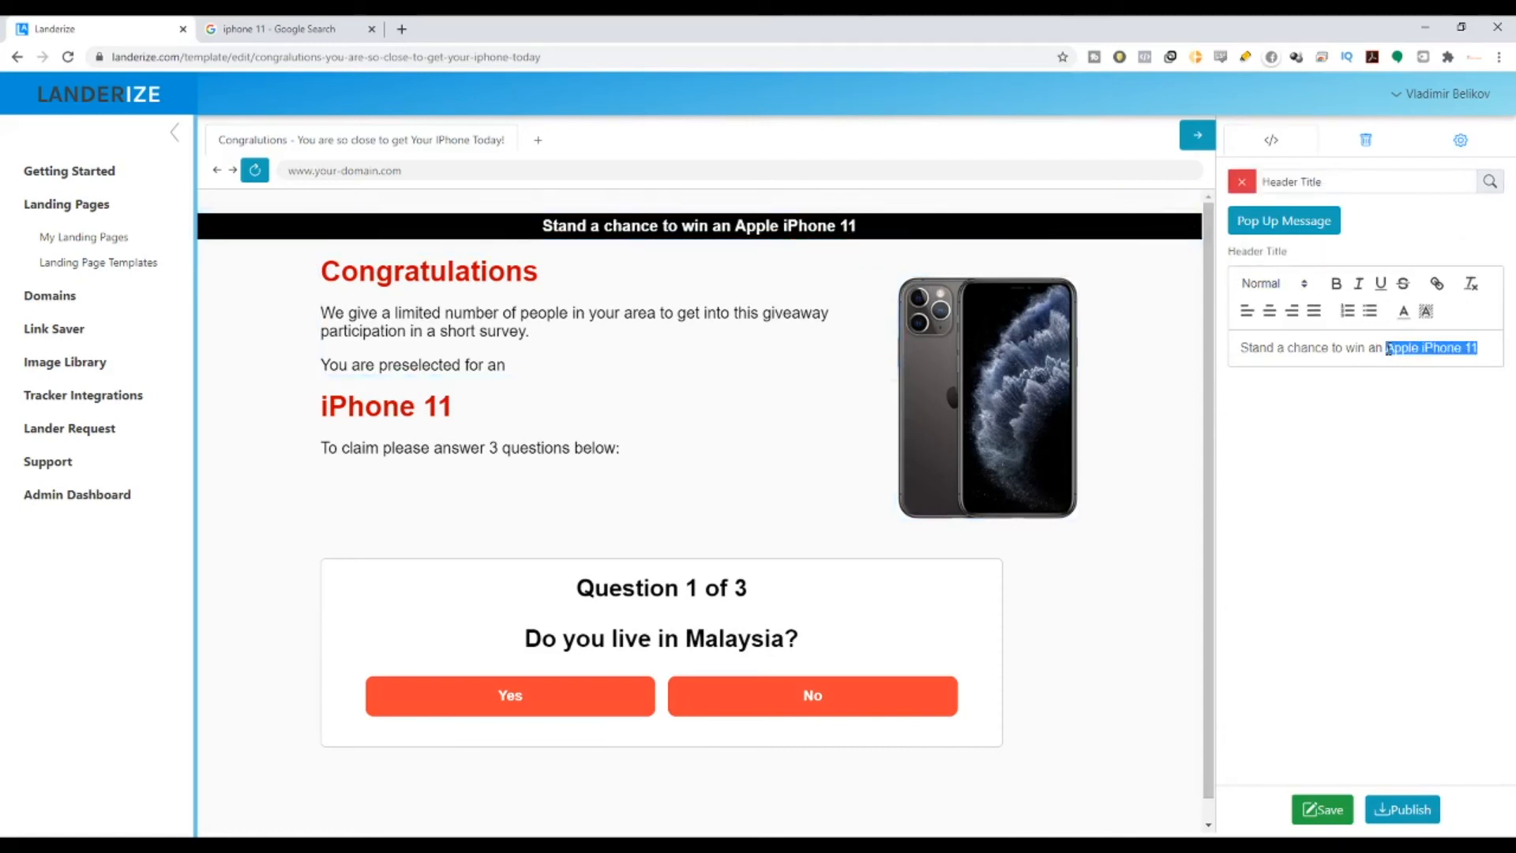
type("Samsung")
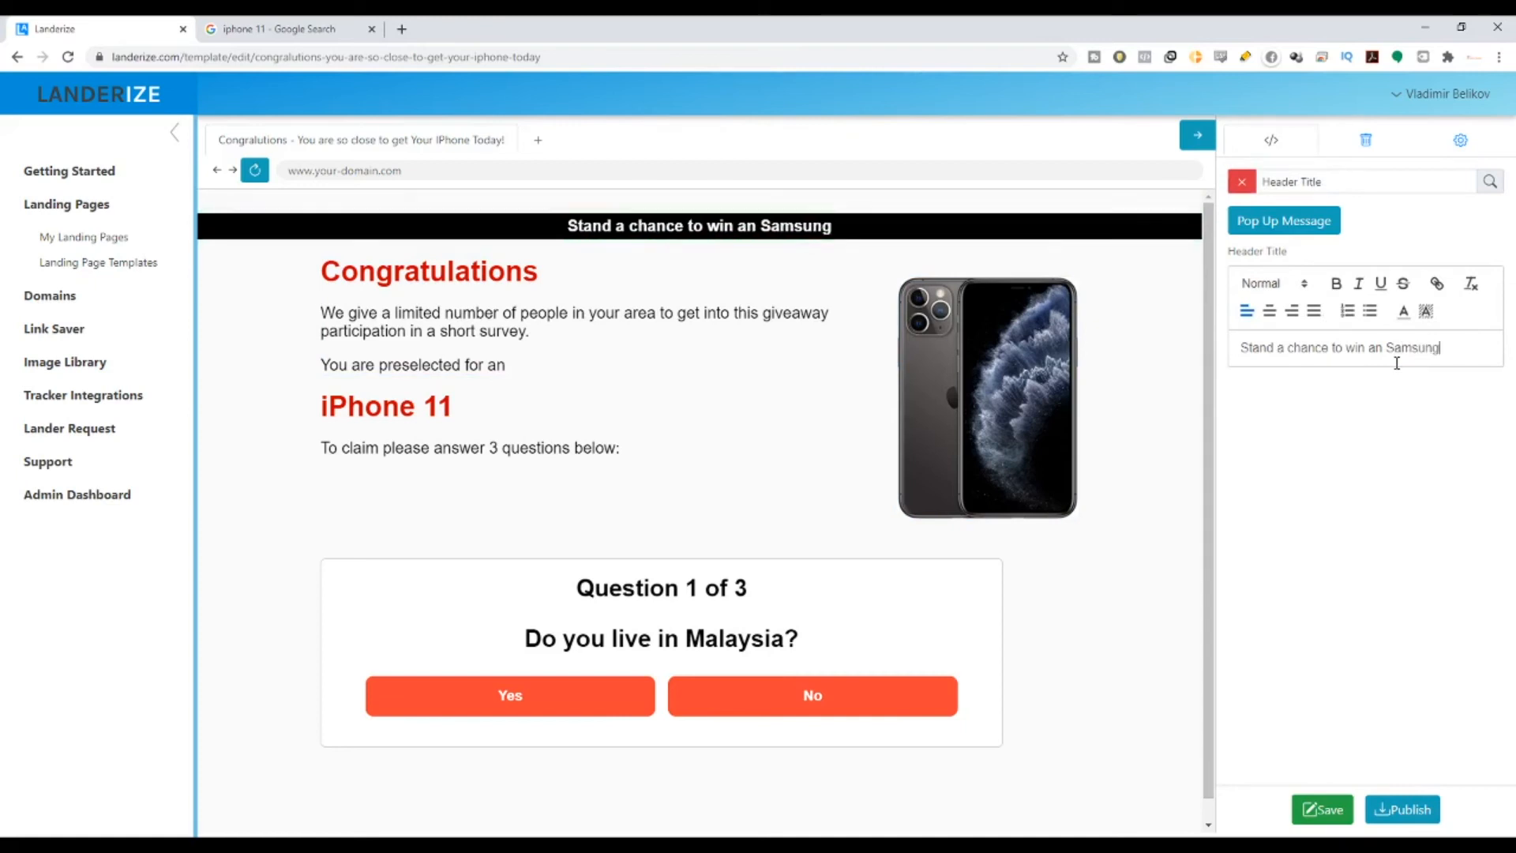
type(" S10")
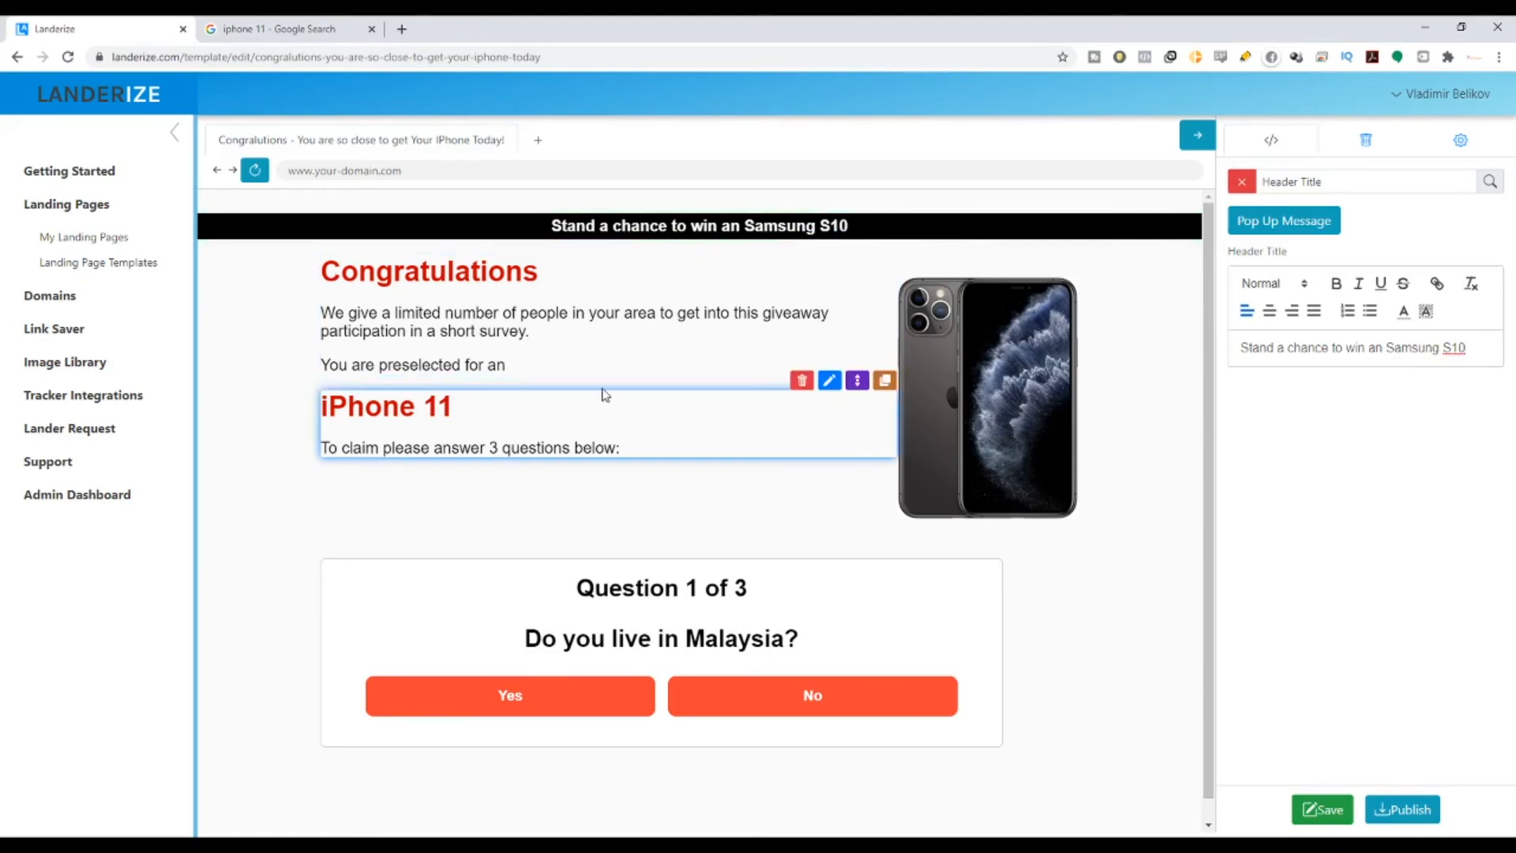
Replace the "iPhone 11" heading above the claim text with "Samsung S10".
left_click(822, 400)
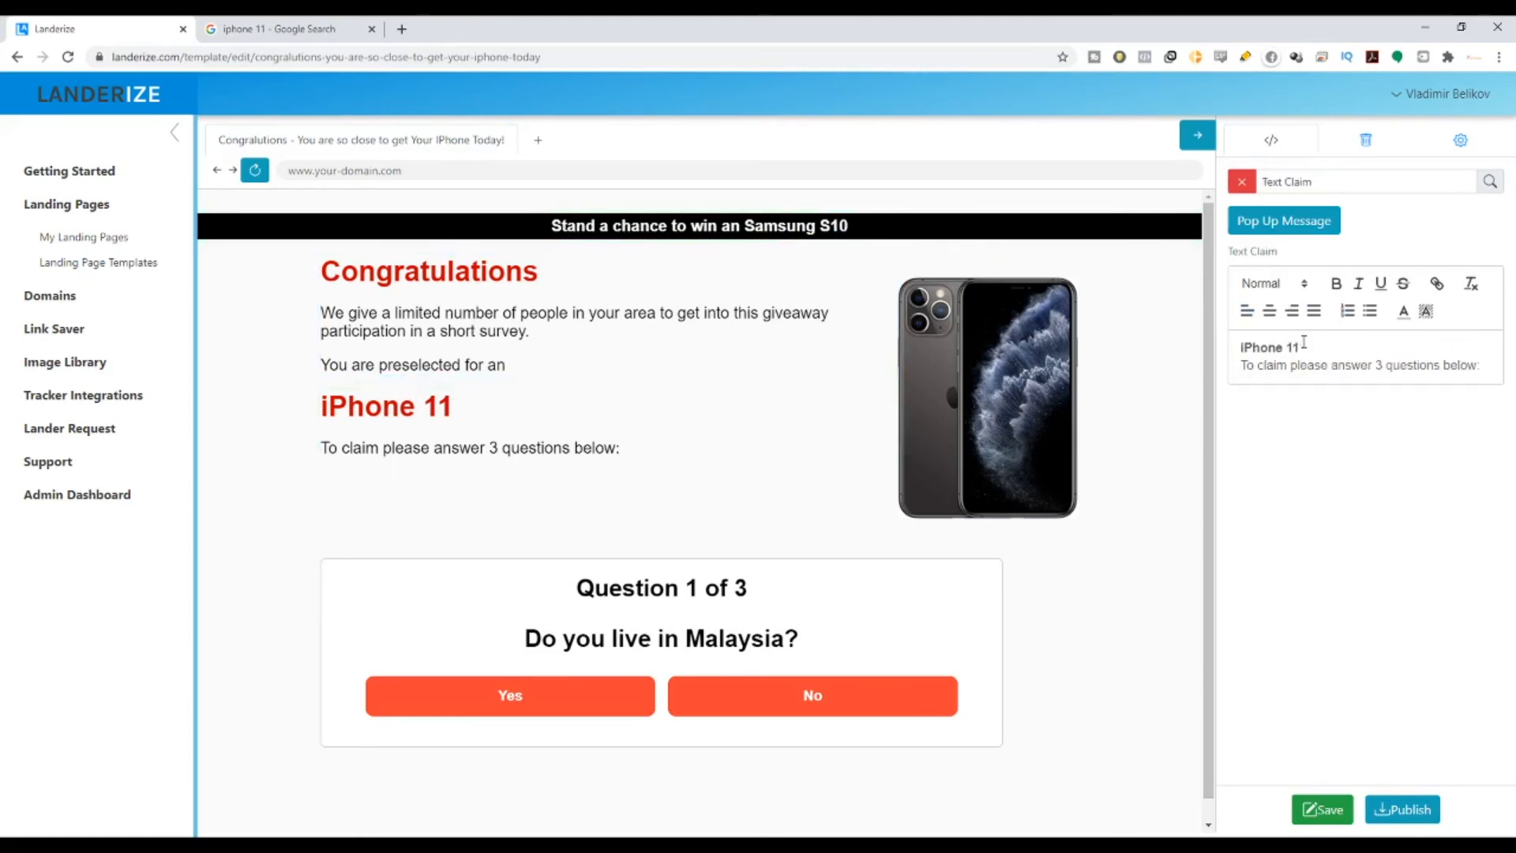
left_click_drag(1304, 347, 1231, 344)
type("Sams")
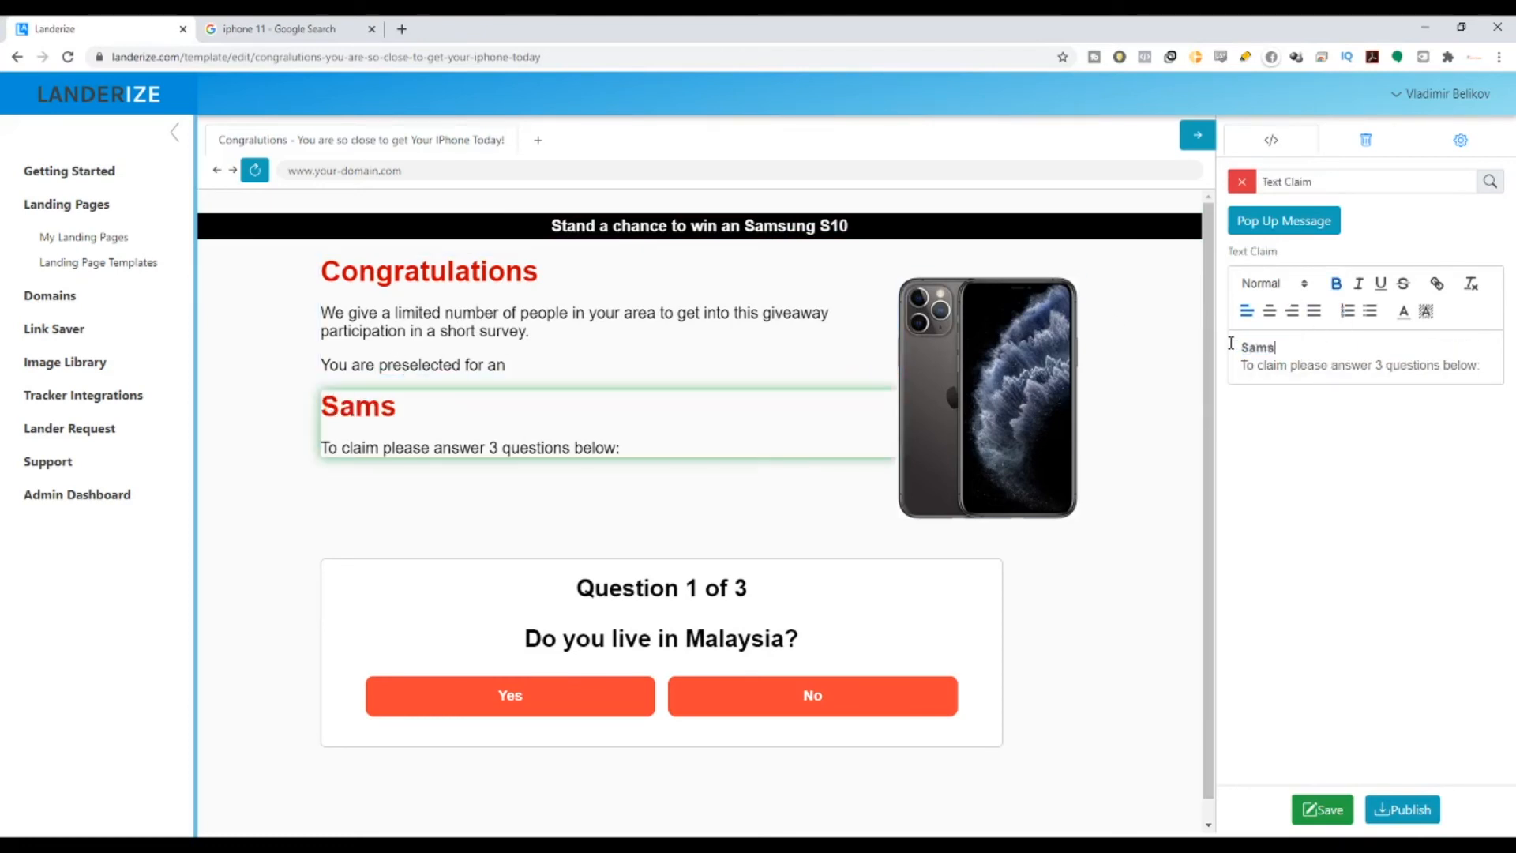
type("ung S10")
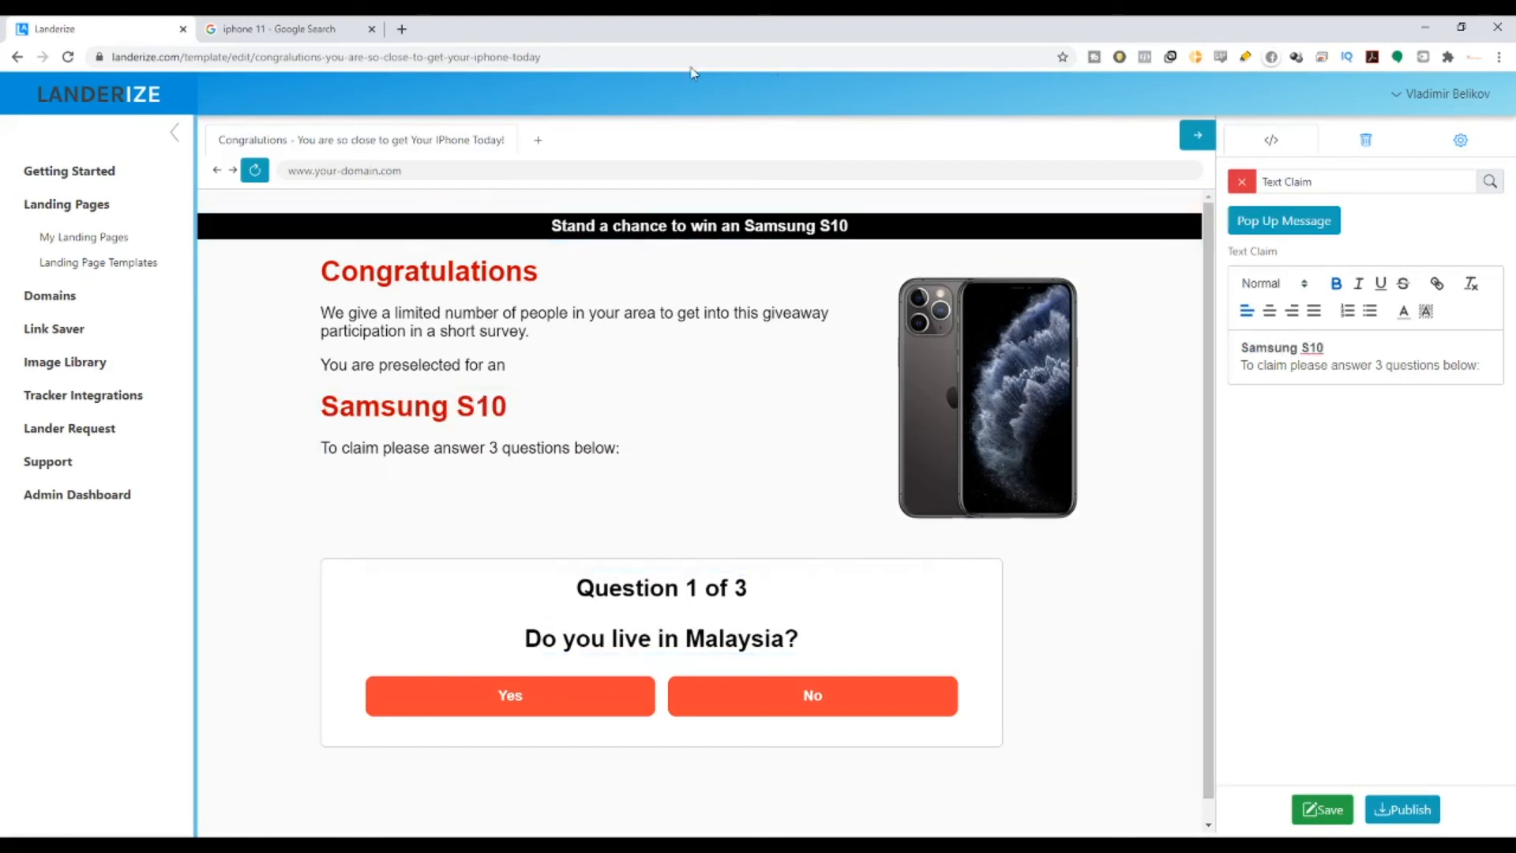
Search Google Images for "samsung s10" and save the white Samsung Galaxy S10 Dual SIM picture as ImgW.jpg.
left_click(273, 30)
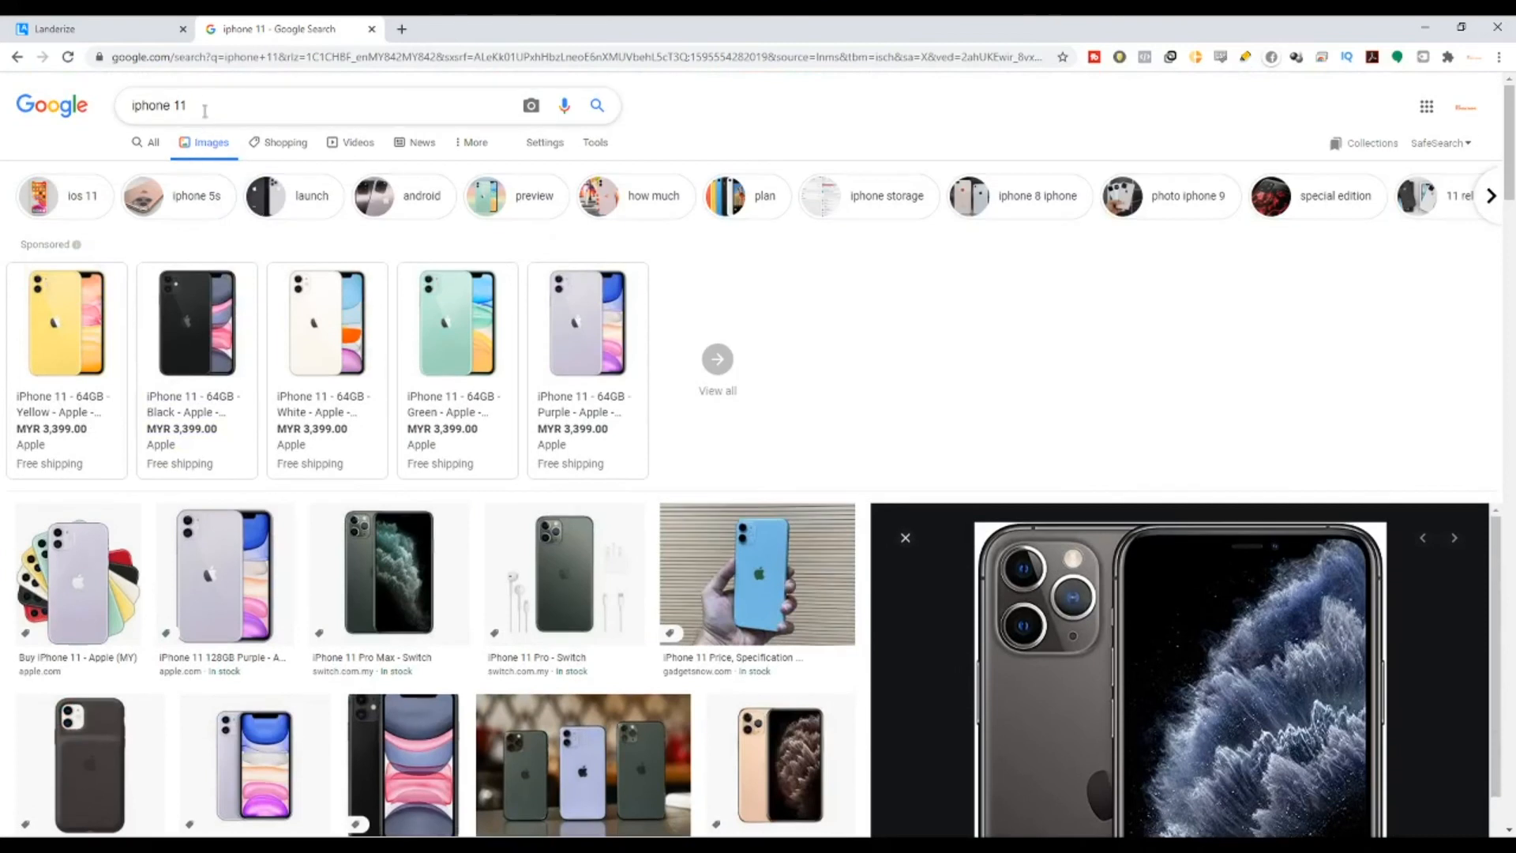
left_click_drag(203, 112, 0, 119)
type("samsung ")
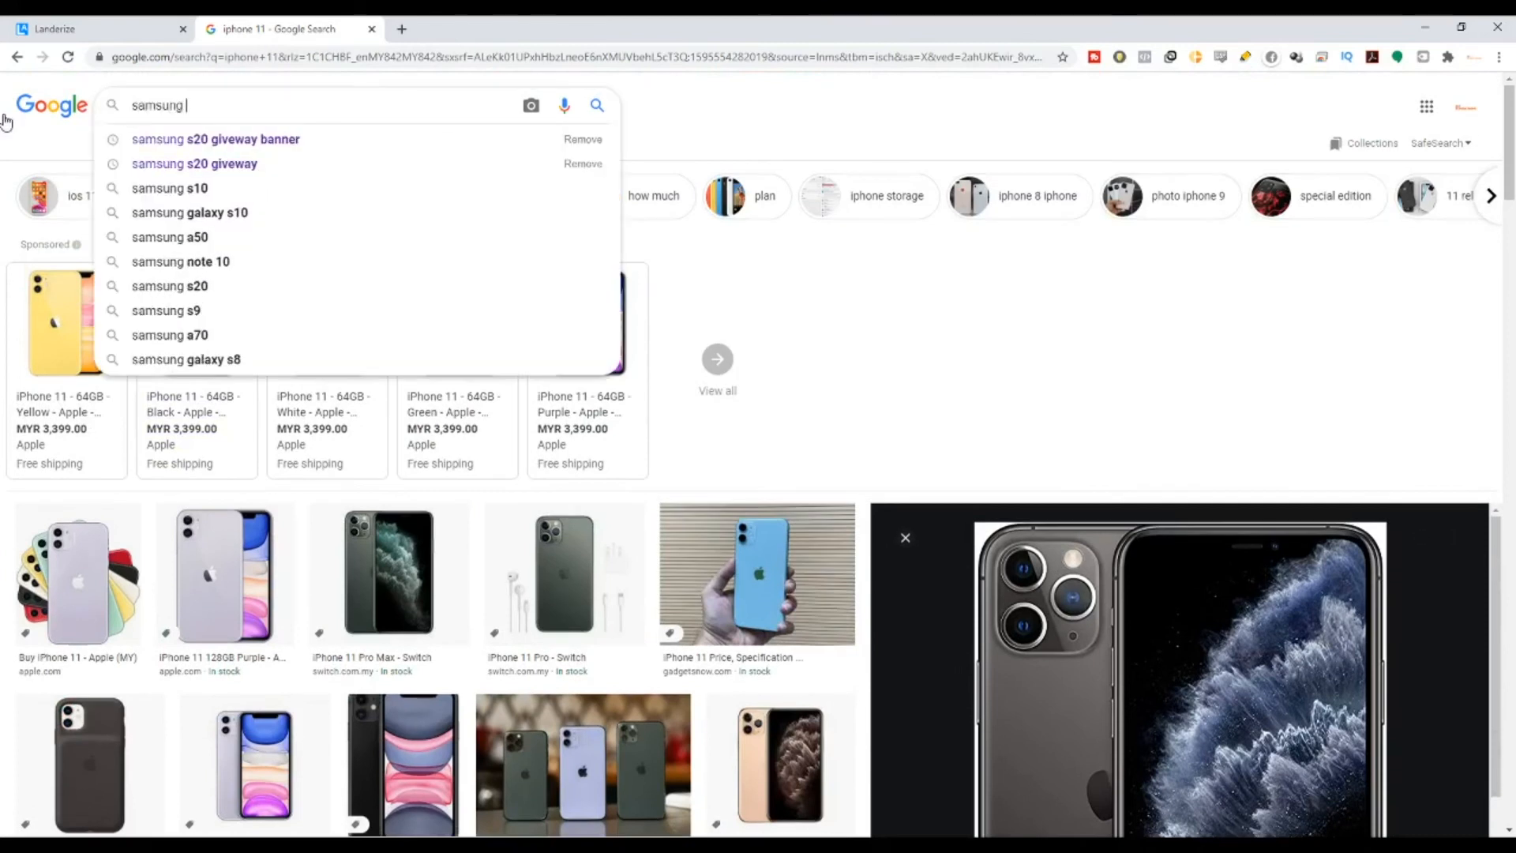
type("s10")
key("Return")
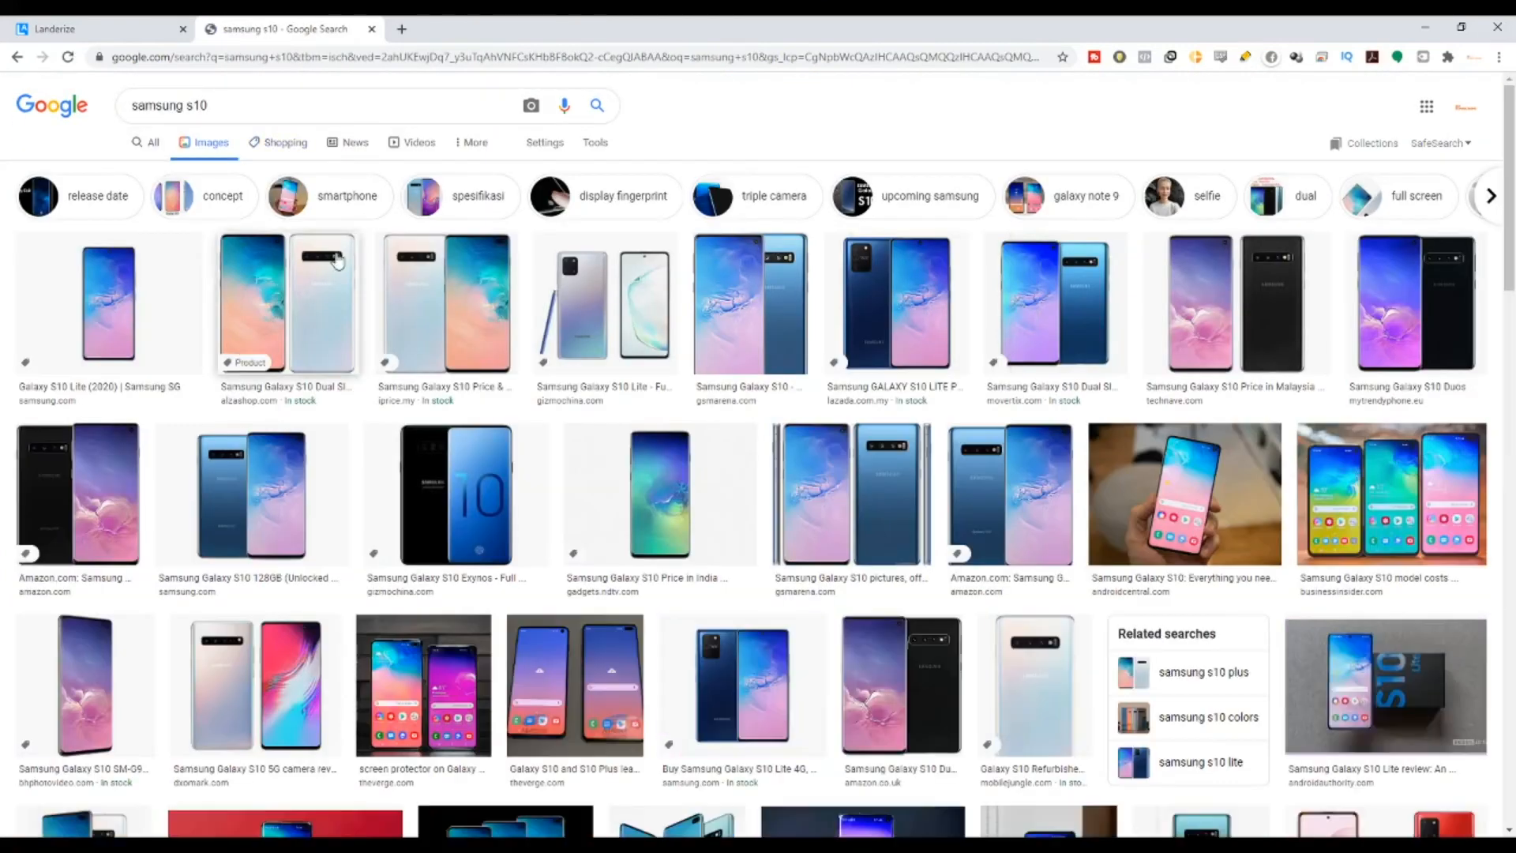
left_click(316, 300)
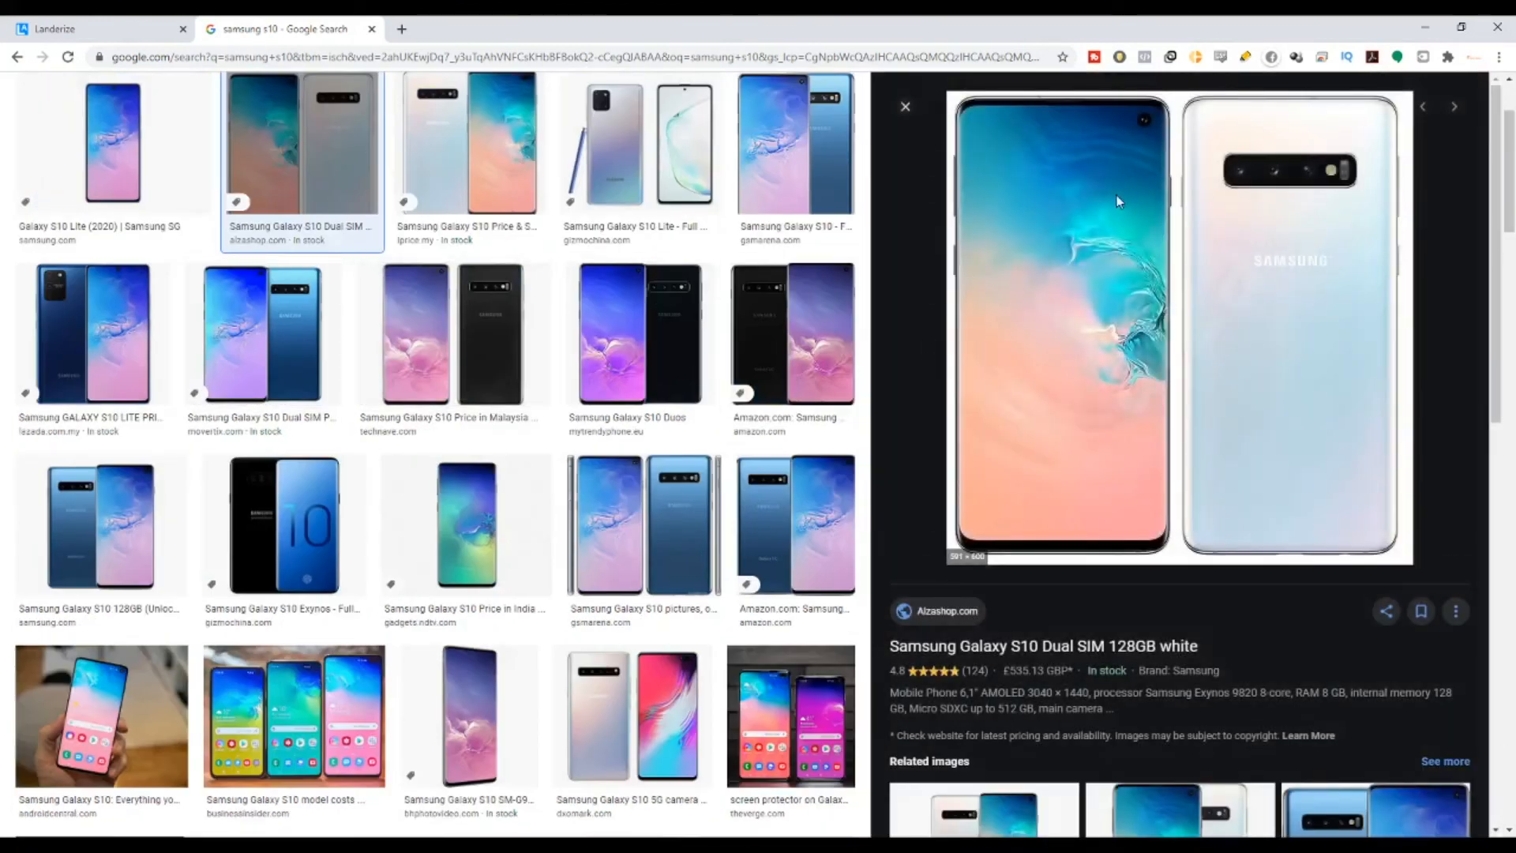
left_click(1151, 354)
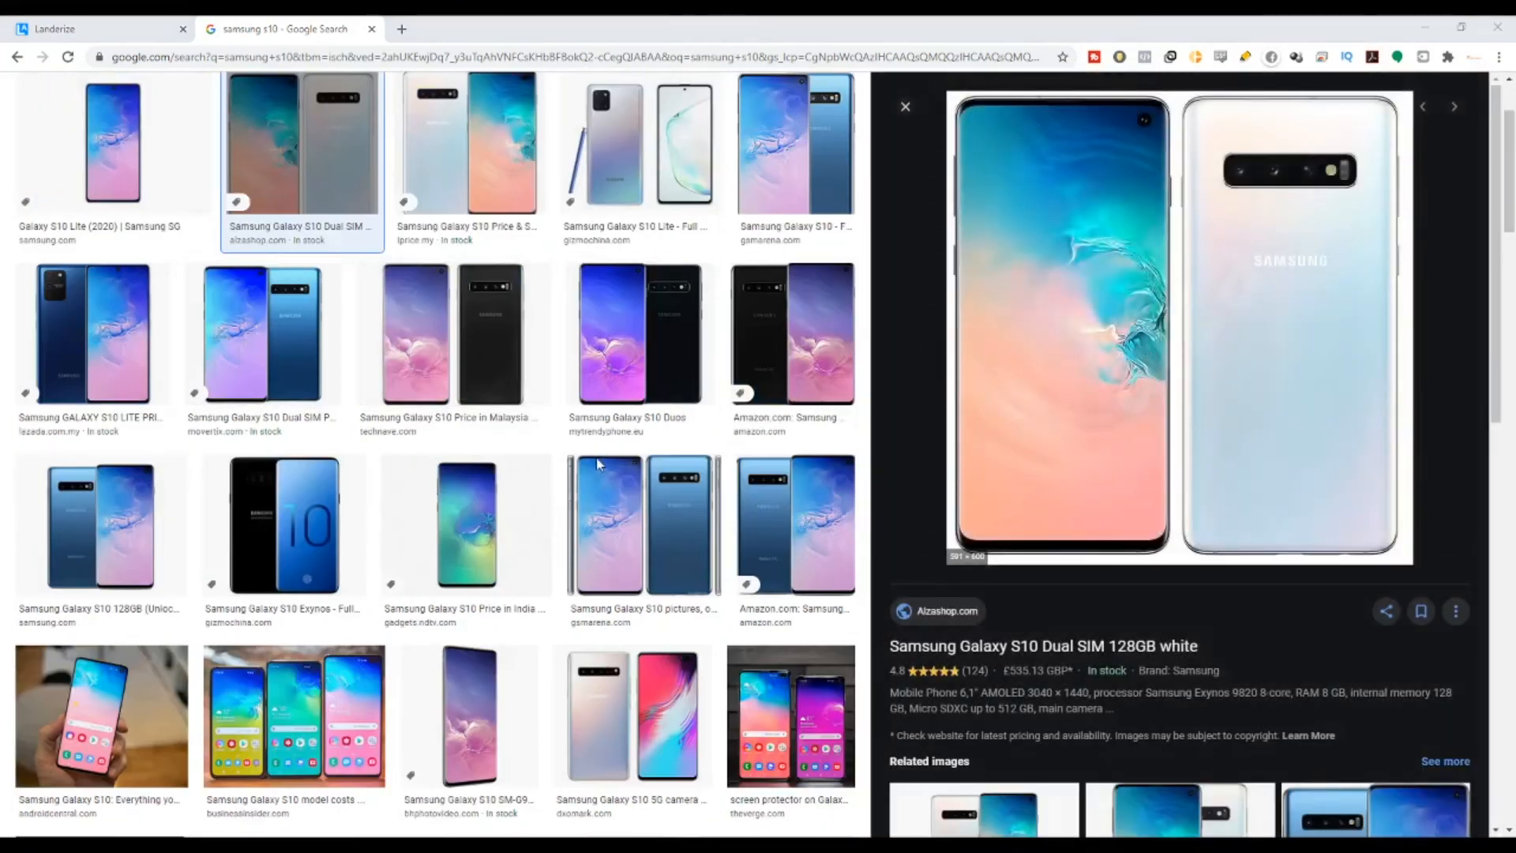
left_click(615, 414)
Return to Landerize and replace the iPhone picture on the landing page with the downloaded ImgW.jpg.
left_click(158, 27)
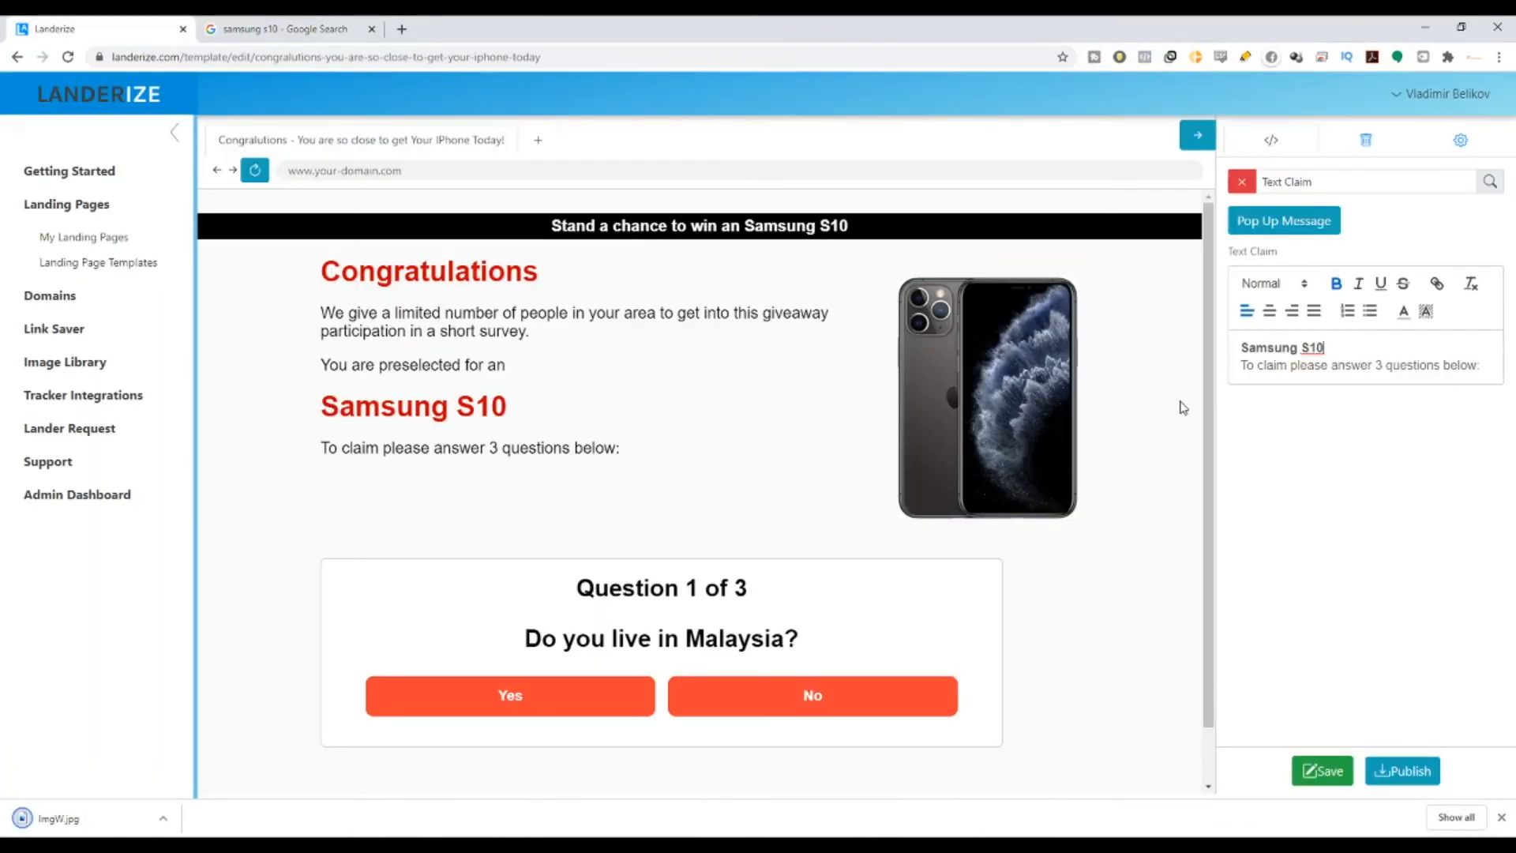
mouse_move(1016, 295)
left_click(1038, 269)
left_click(1405, 281)
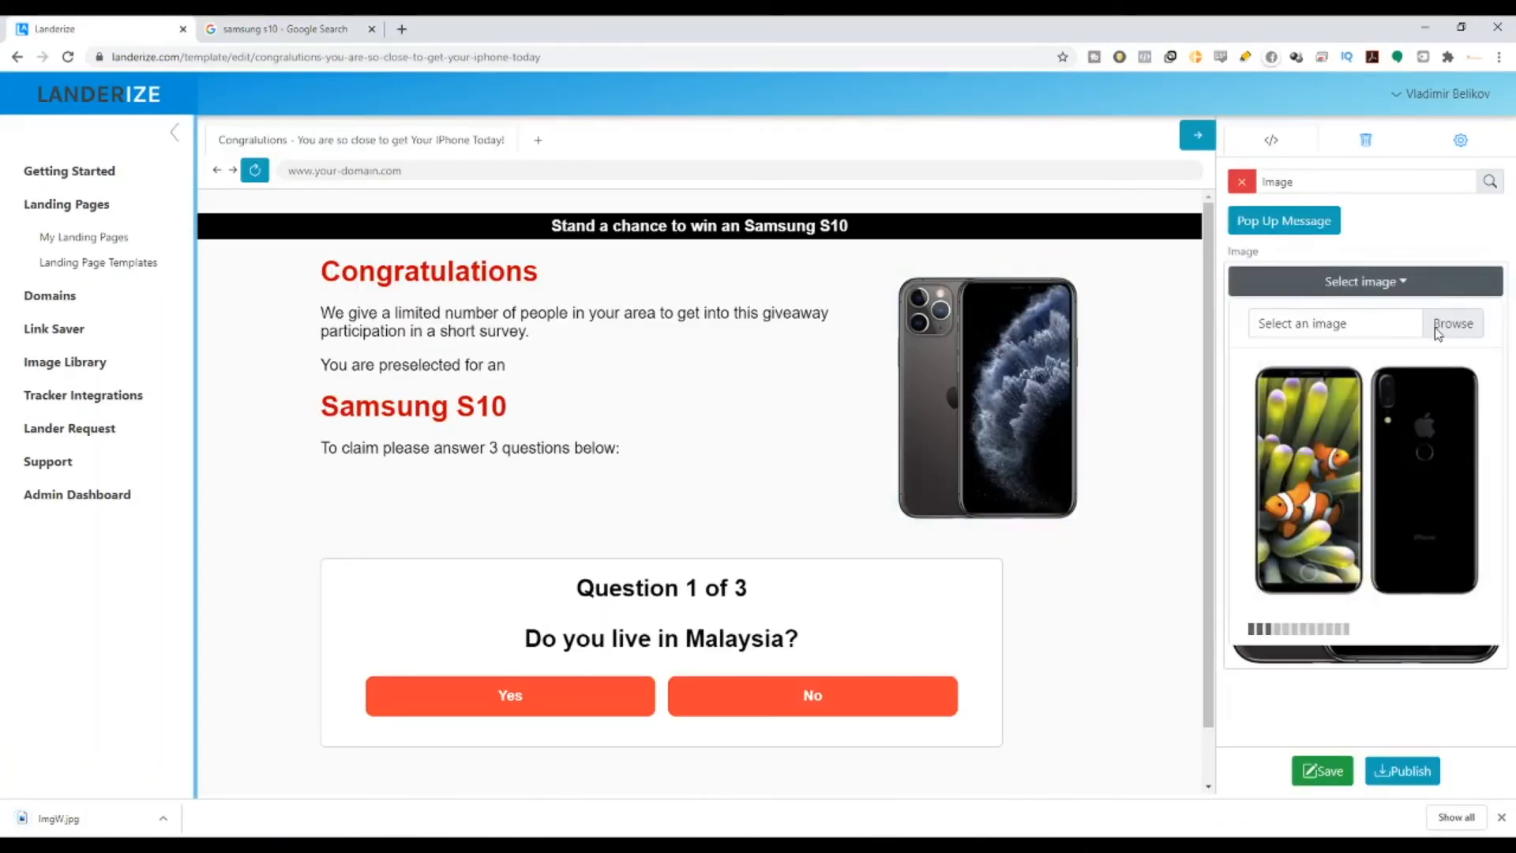
left_click(227, 151)
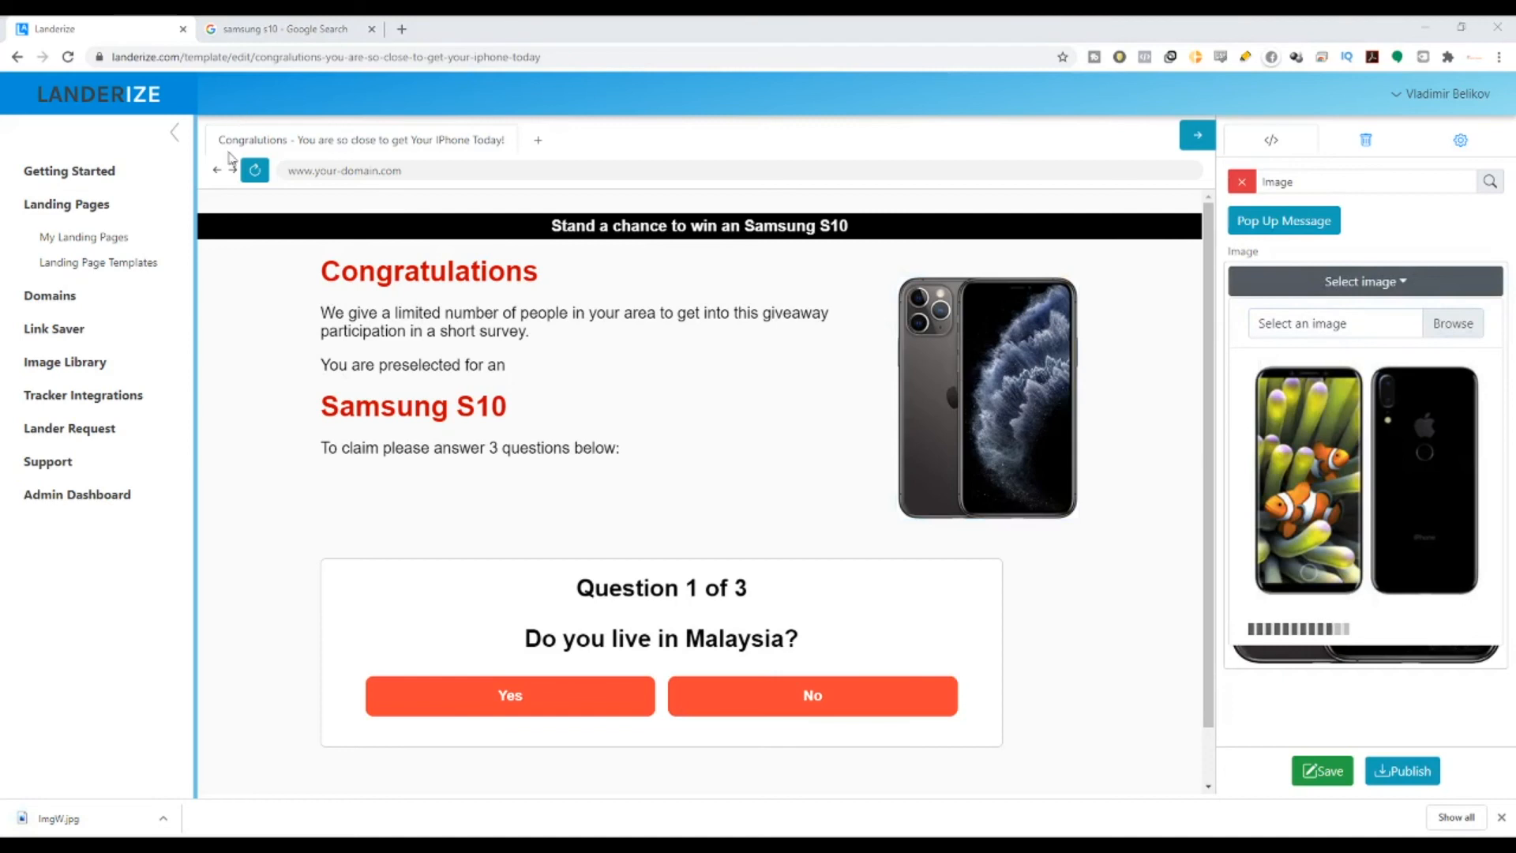
left_click(636, 418)
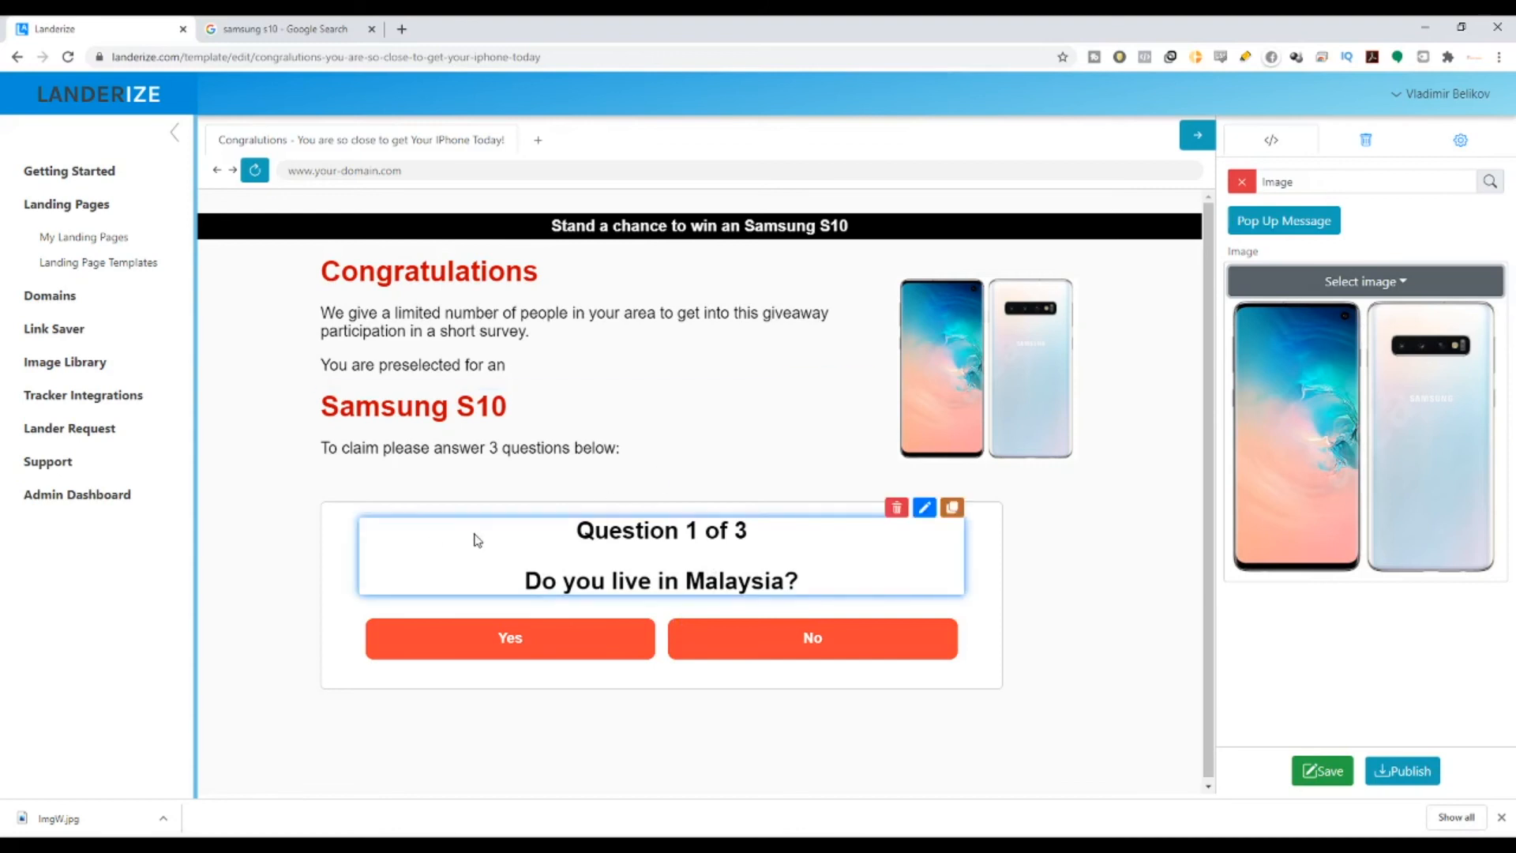
Advance the quiz to question 2 and change its text to "Do you own any Samsung products?".
left_click_drag(594, 530, 771, 542)
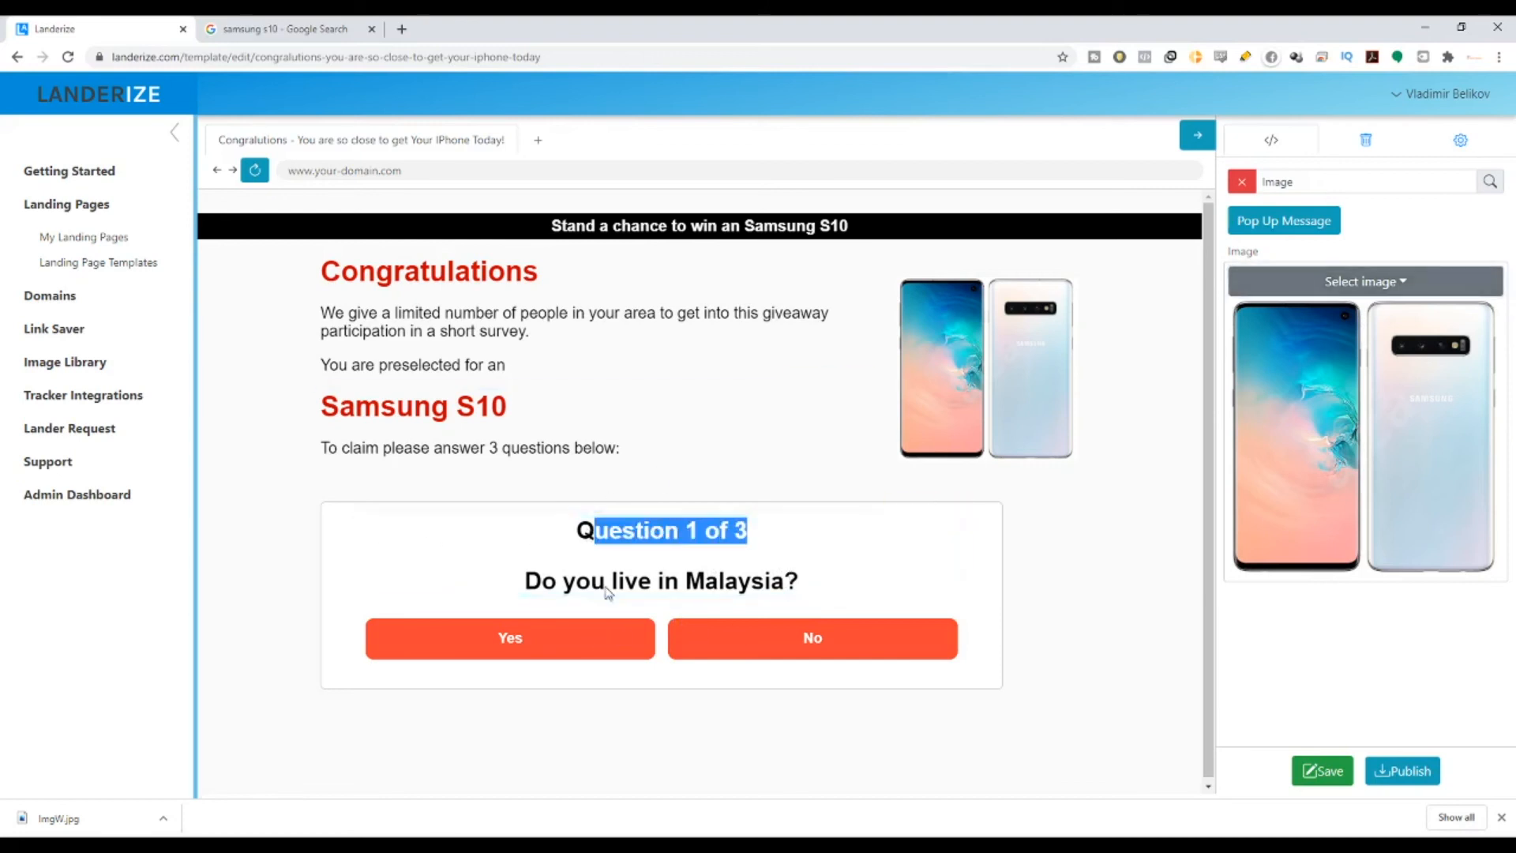
left_click(604, 639)
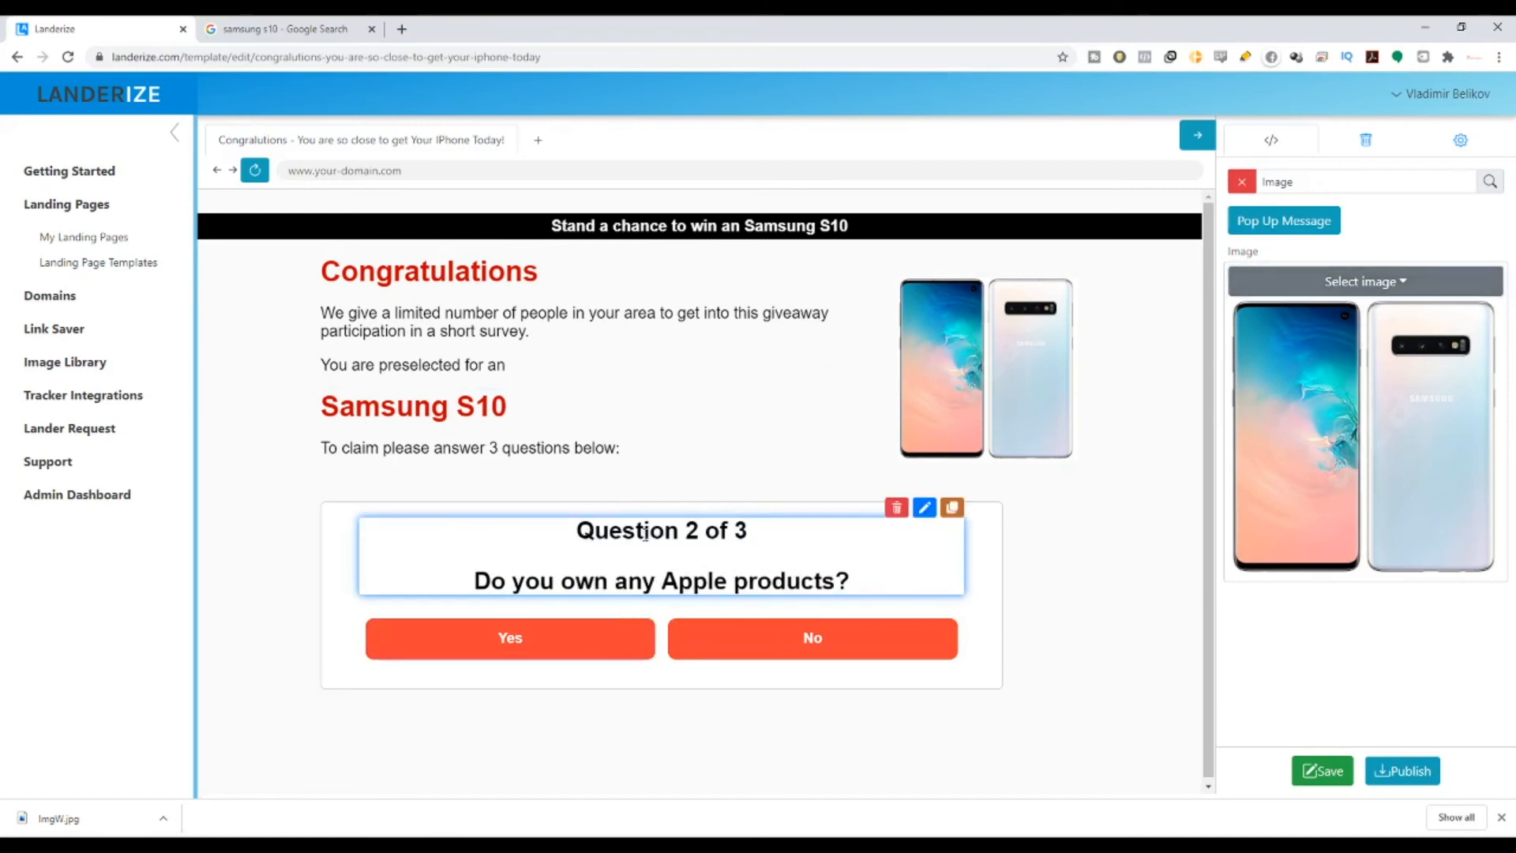
left_click_drag(608, 531, 778, 545)
left_click(924, 507)
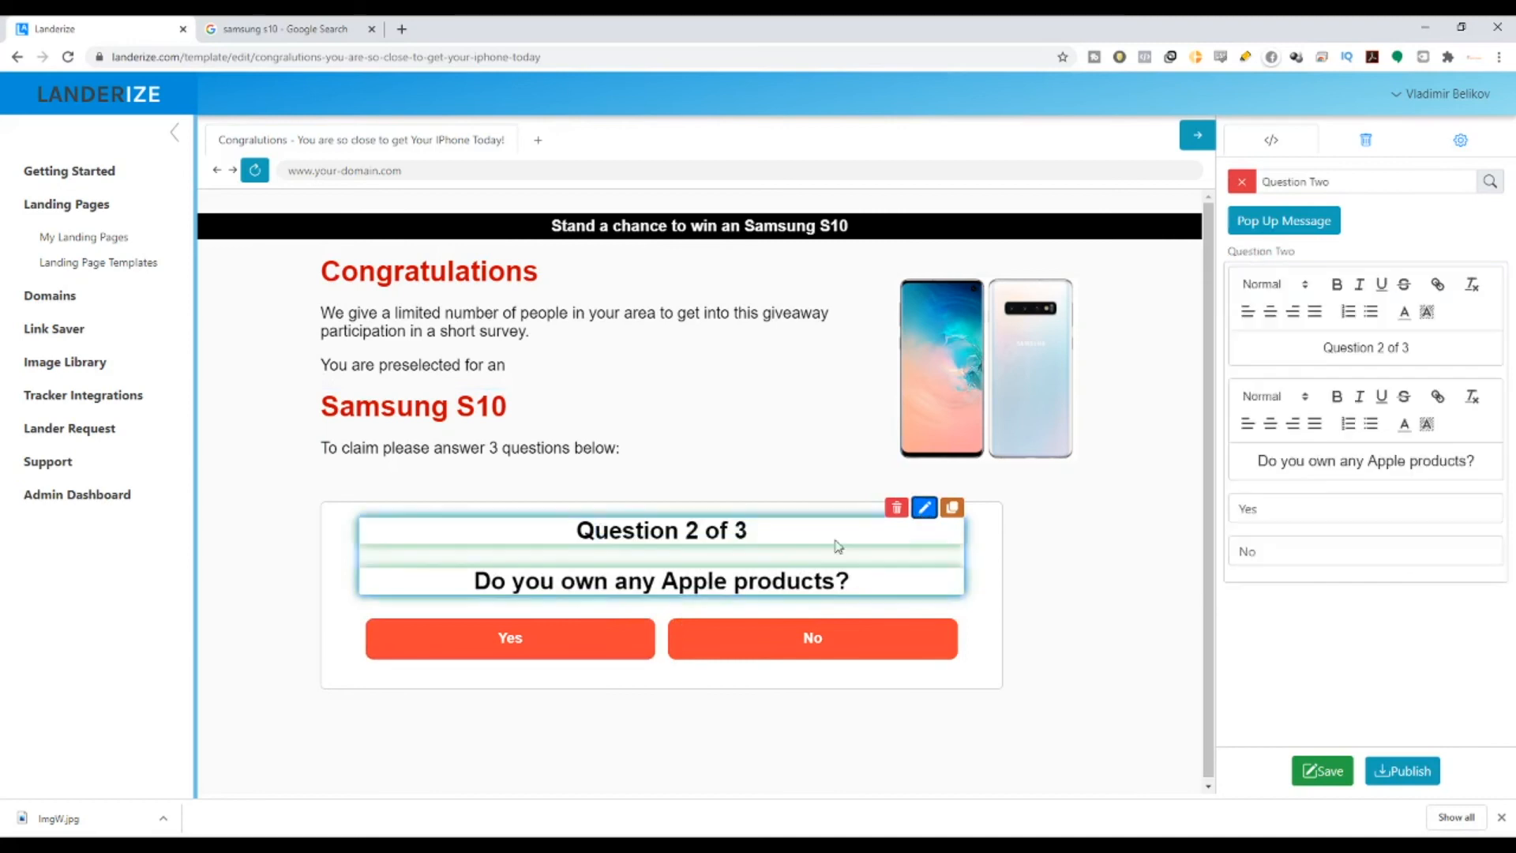
left_click_drag(1470, 462, 1374, 465)
left_click(1408, 464)
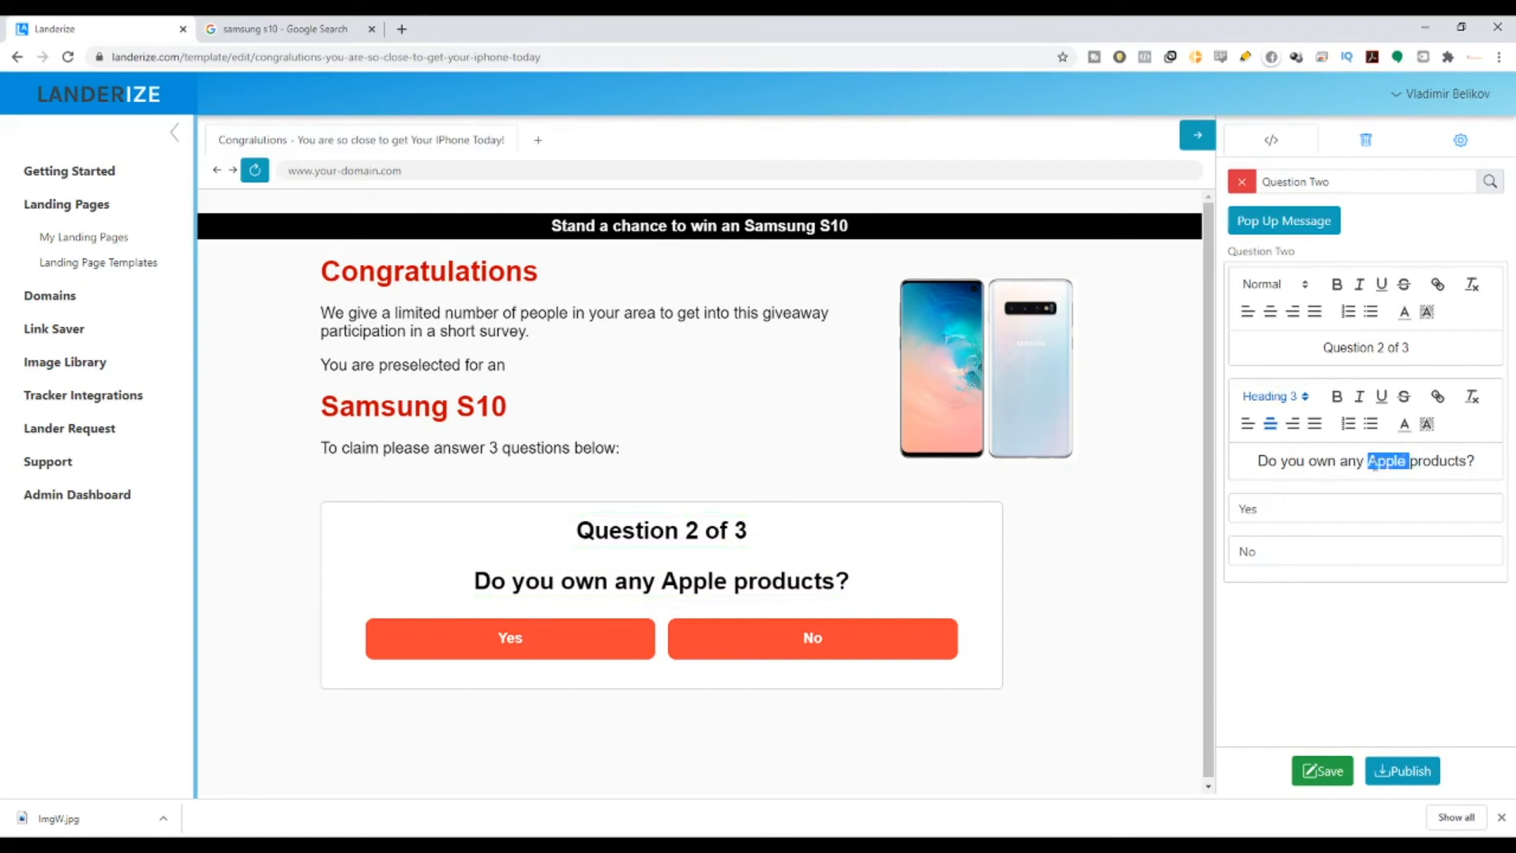
type("samsung")
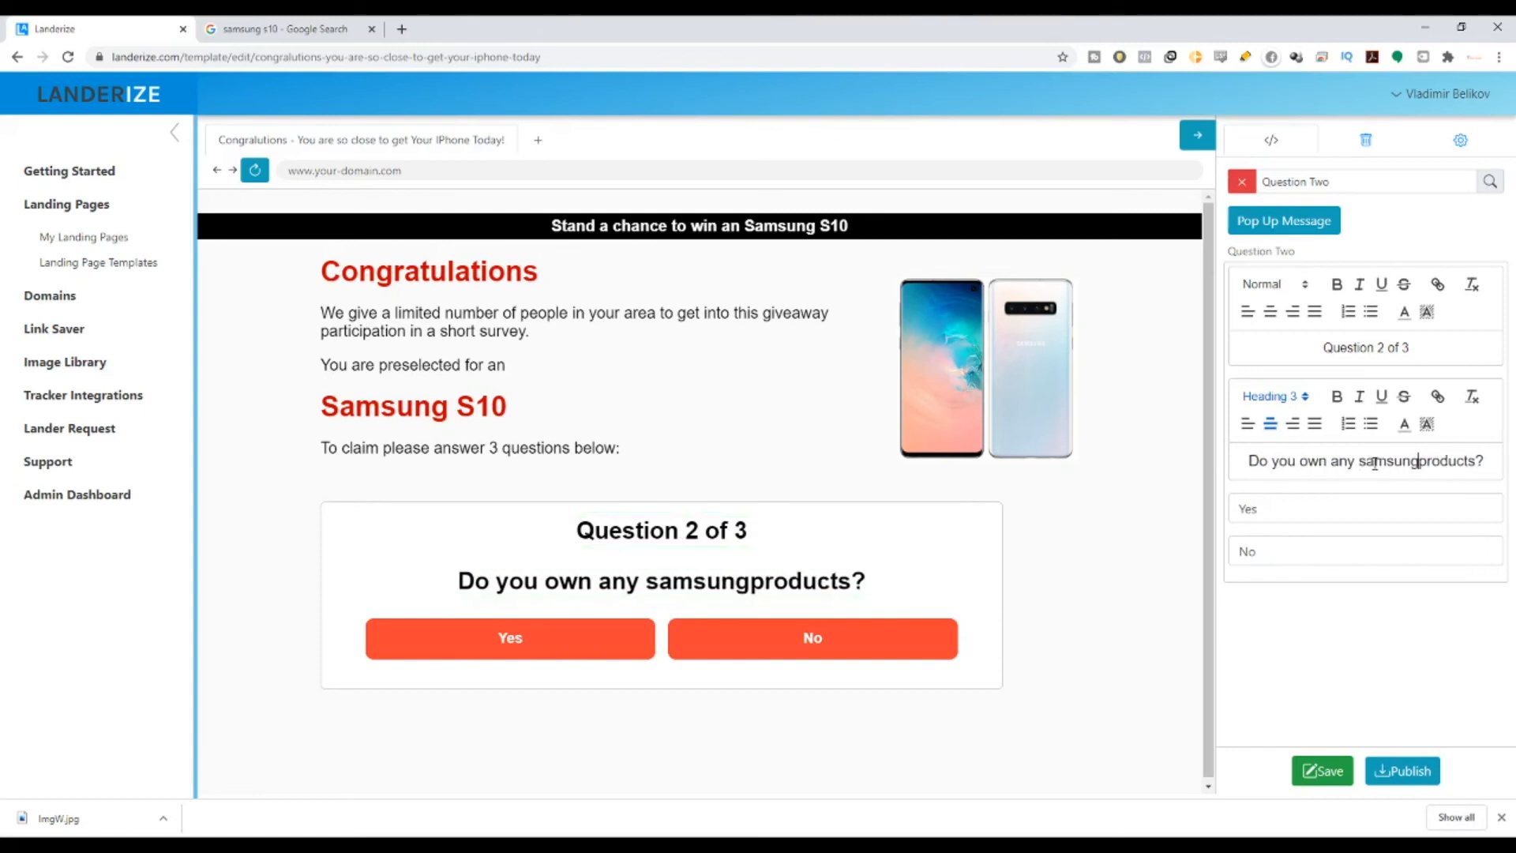
key("BackSpace")
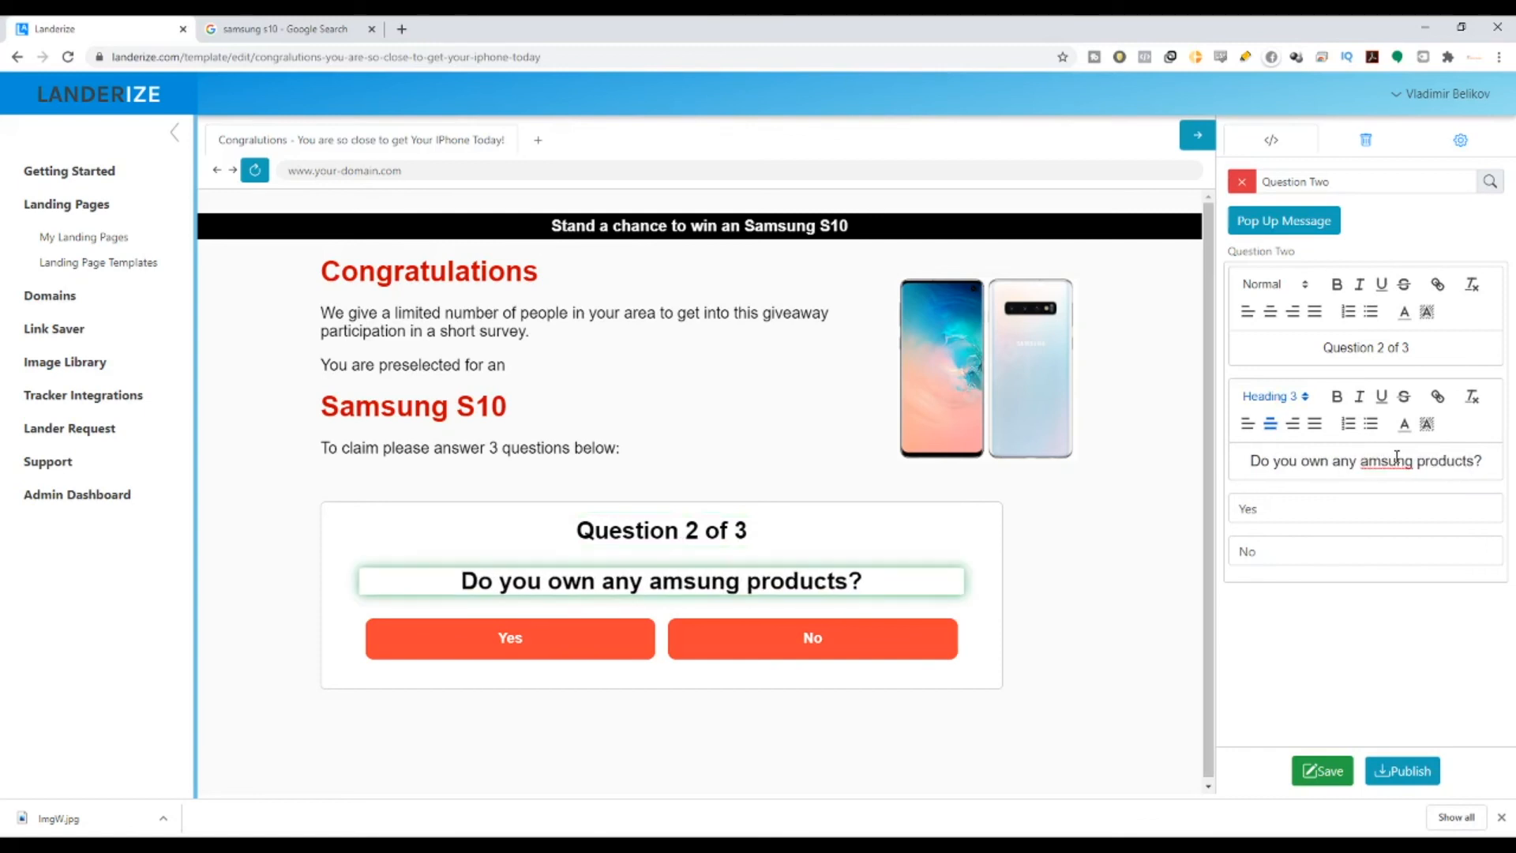
type("S")
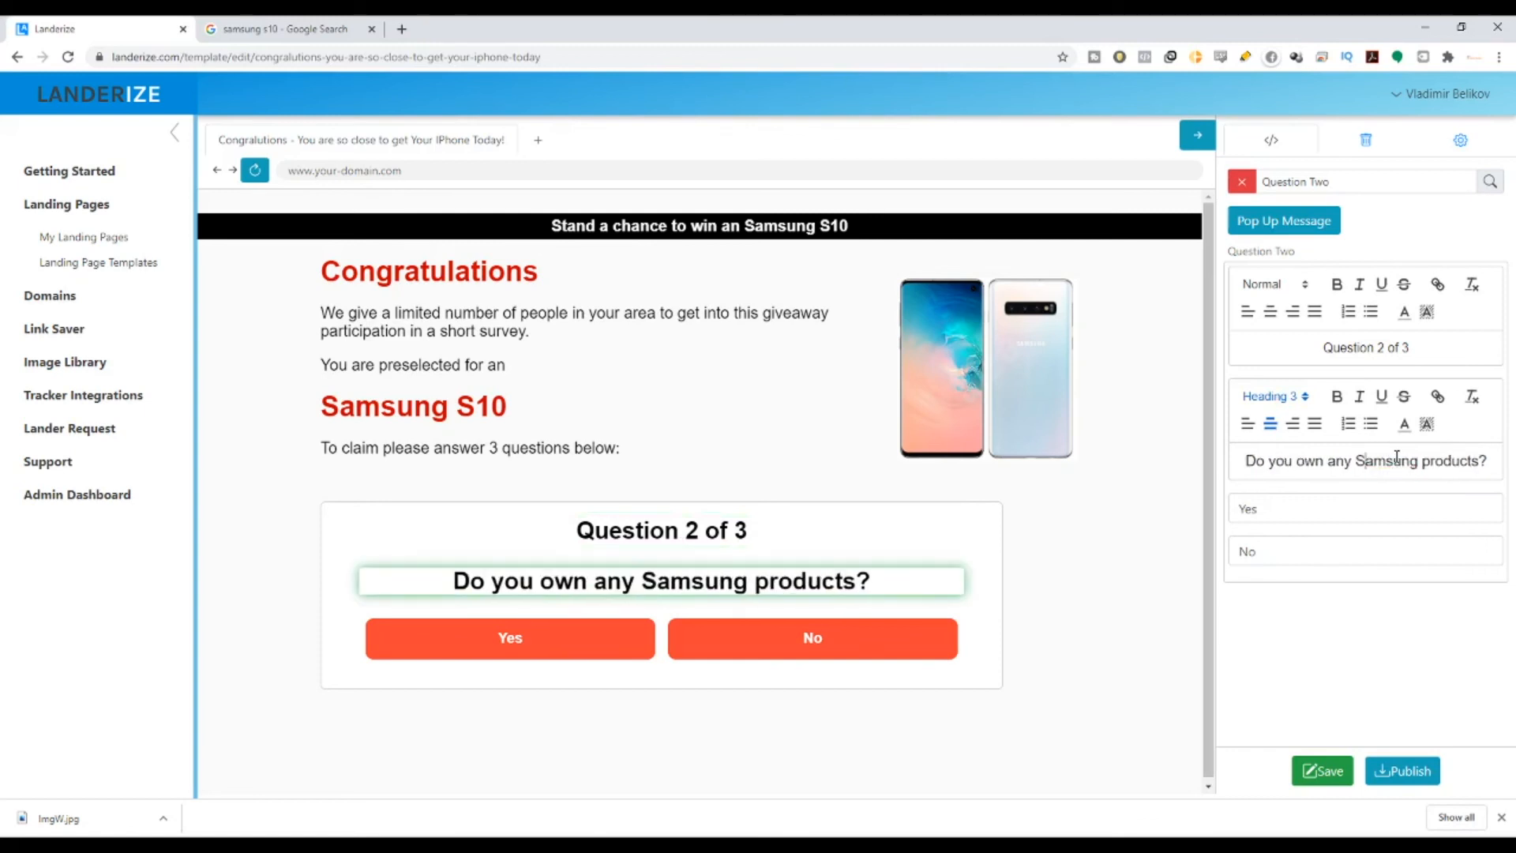
Advance the quiz to question 3 and change its text to "What is your favorite Samsung product?".
left_click(743, 640)
left_click_drag(546, 583, 766, 583)
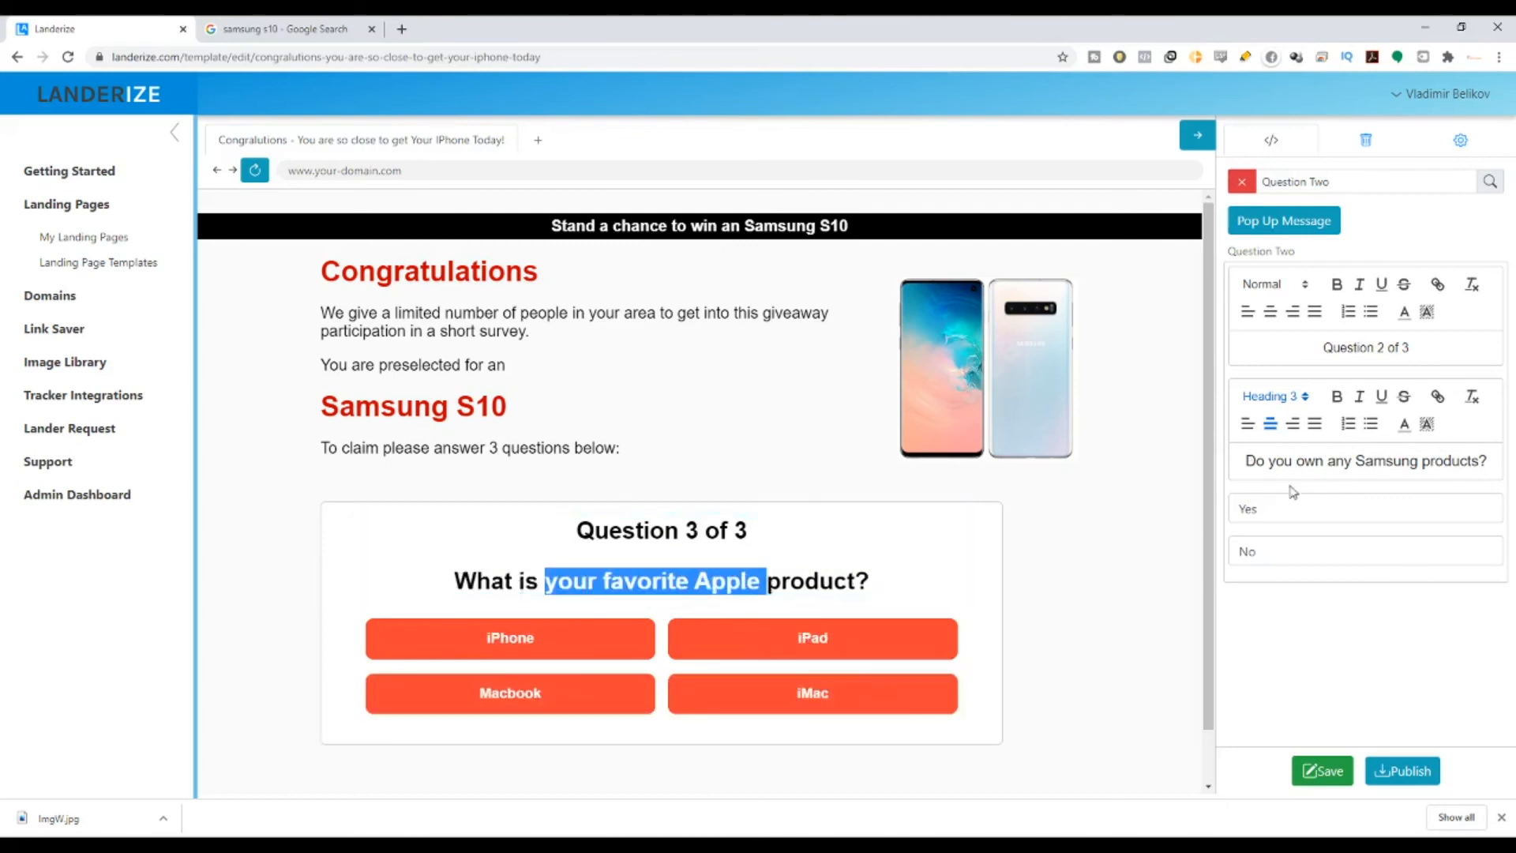
left_click_drag(1419, 461, 1356, 462)
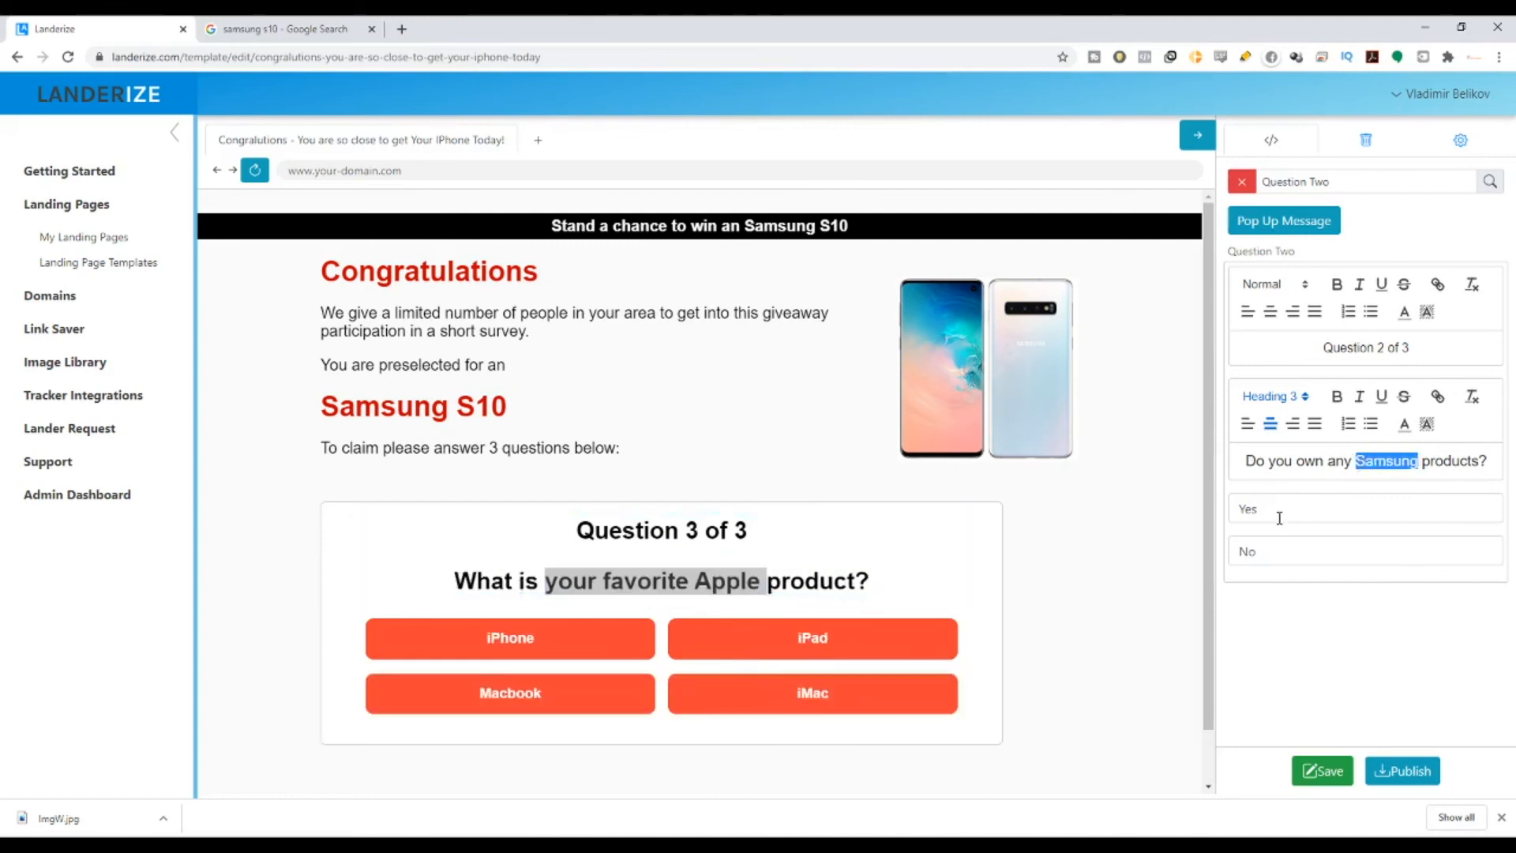
left_click(873, 597)
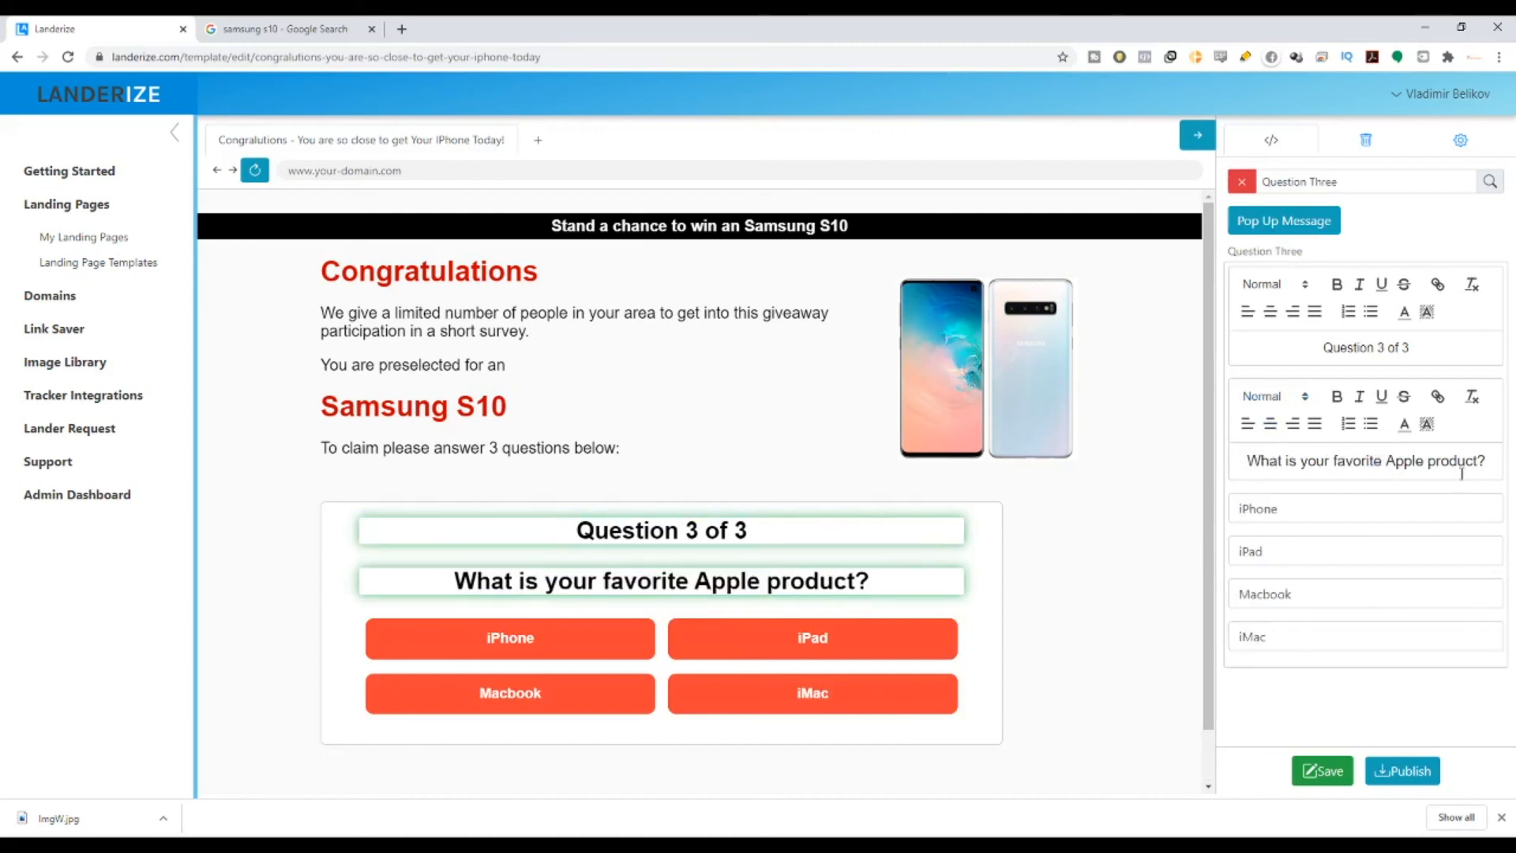
left_click_drag(1477, 461, 1383, 463)
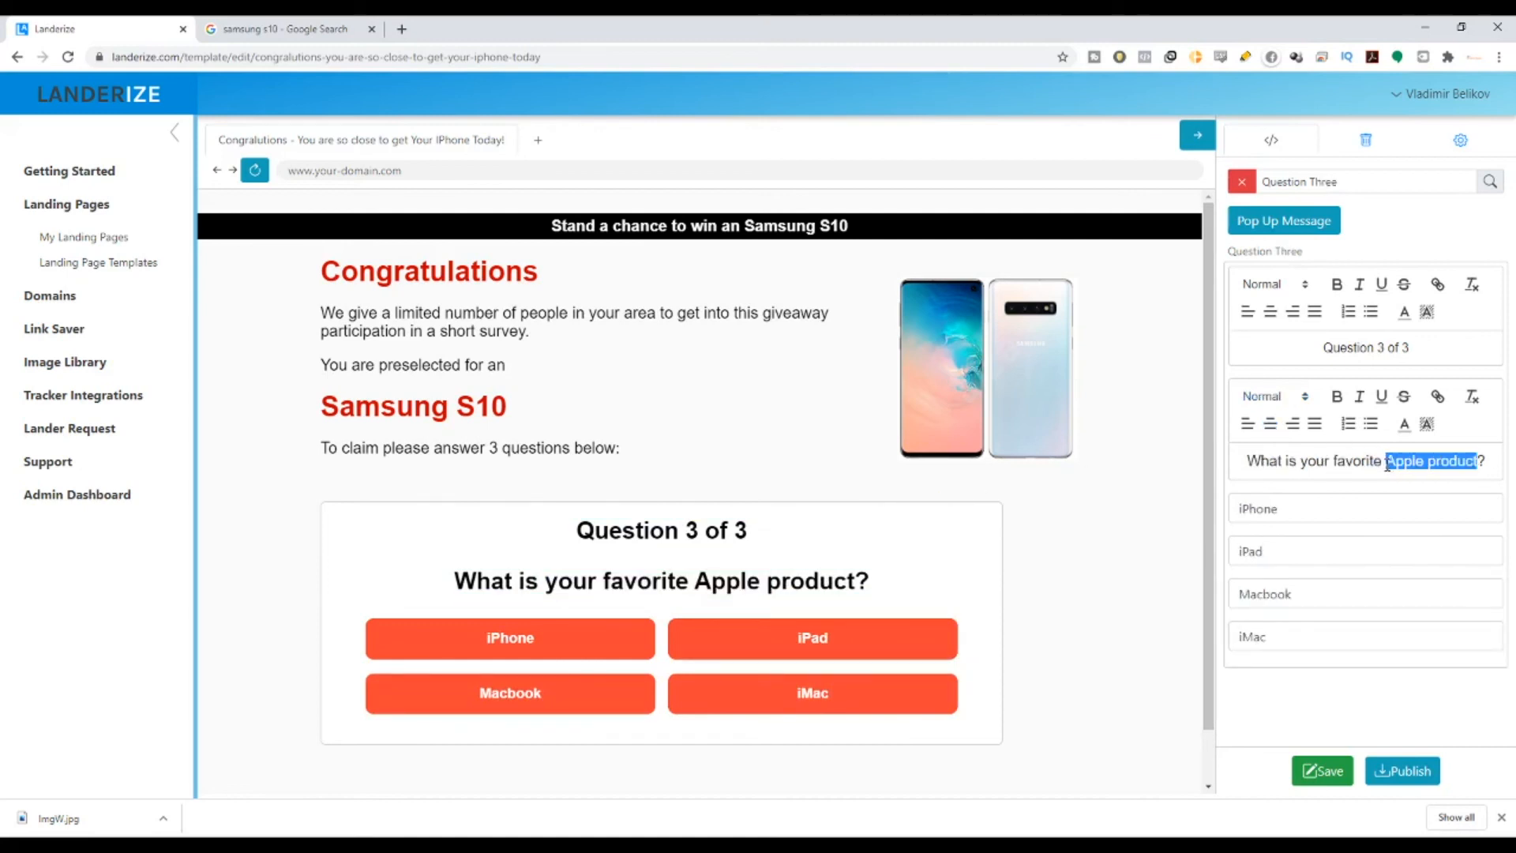
left_click(1405, 508)
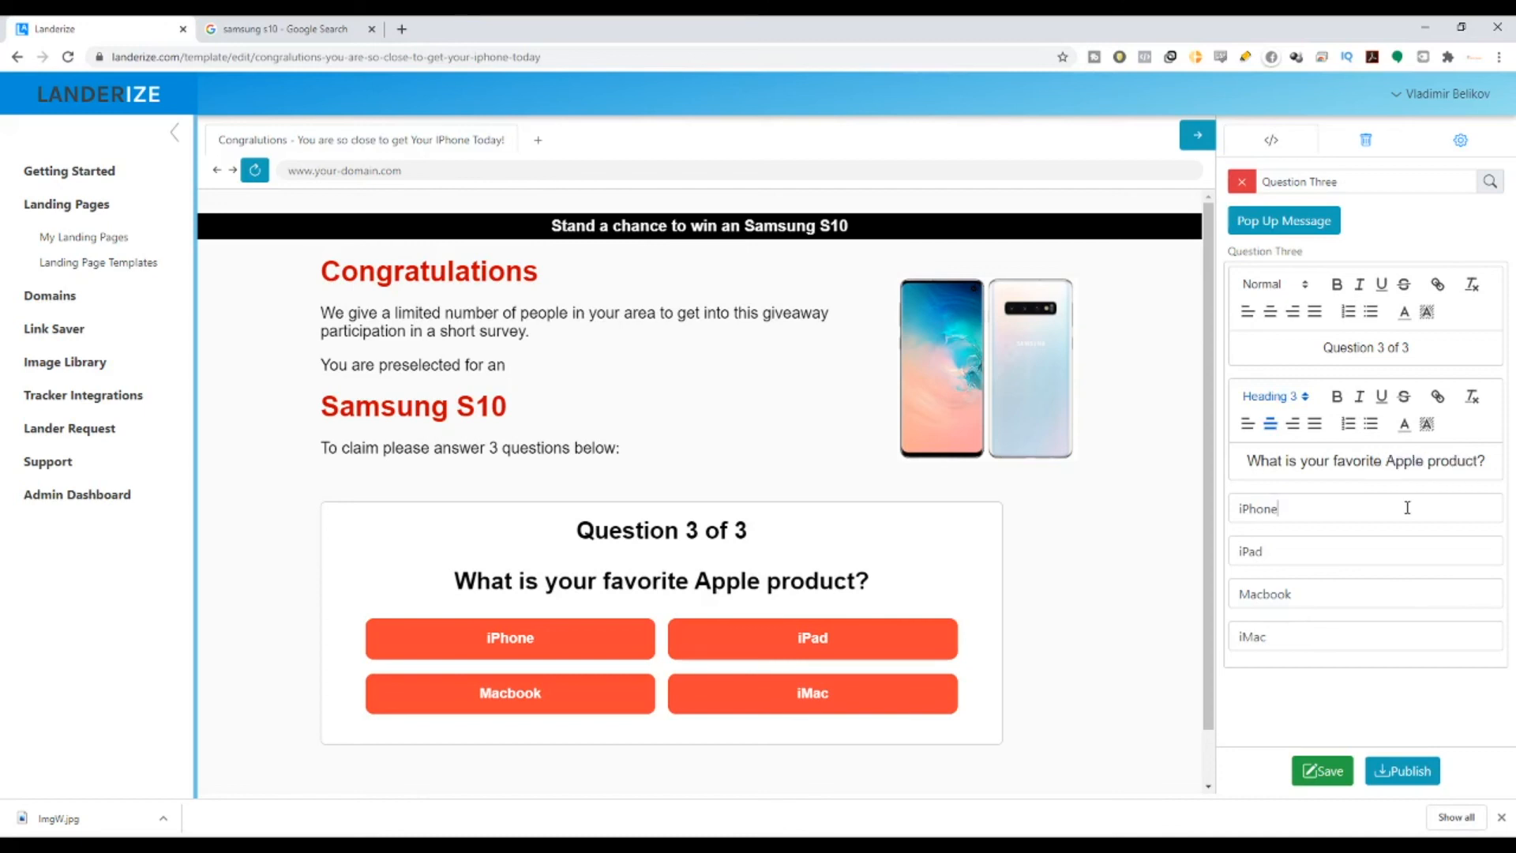
left_click_drag(1429, 461, 1385, 463)
type("S")
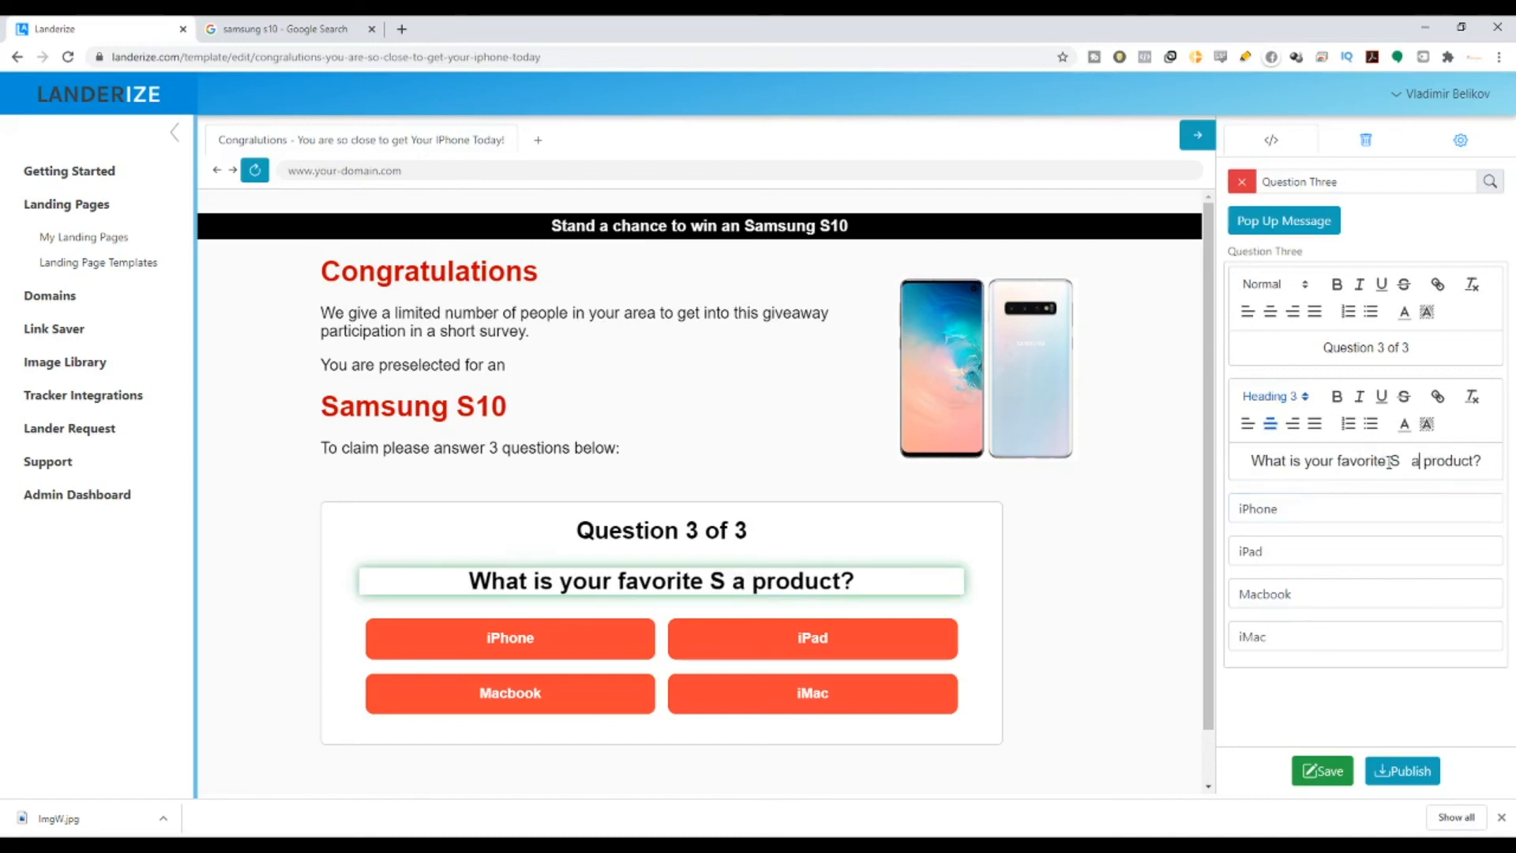
type("  a")
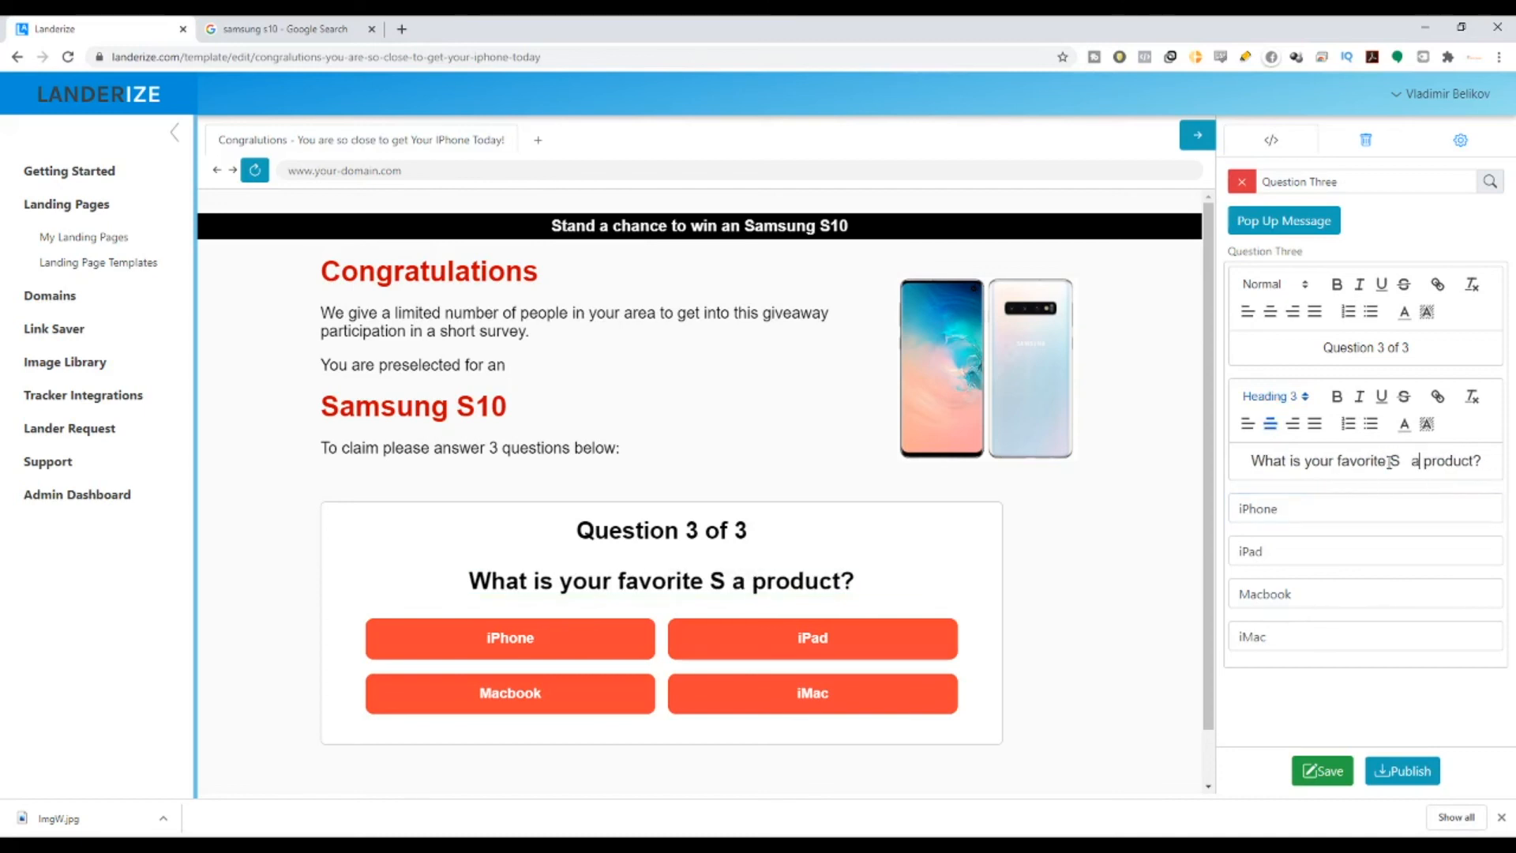
key("BackSpace")
key("BackSpace")
type("amsung")
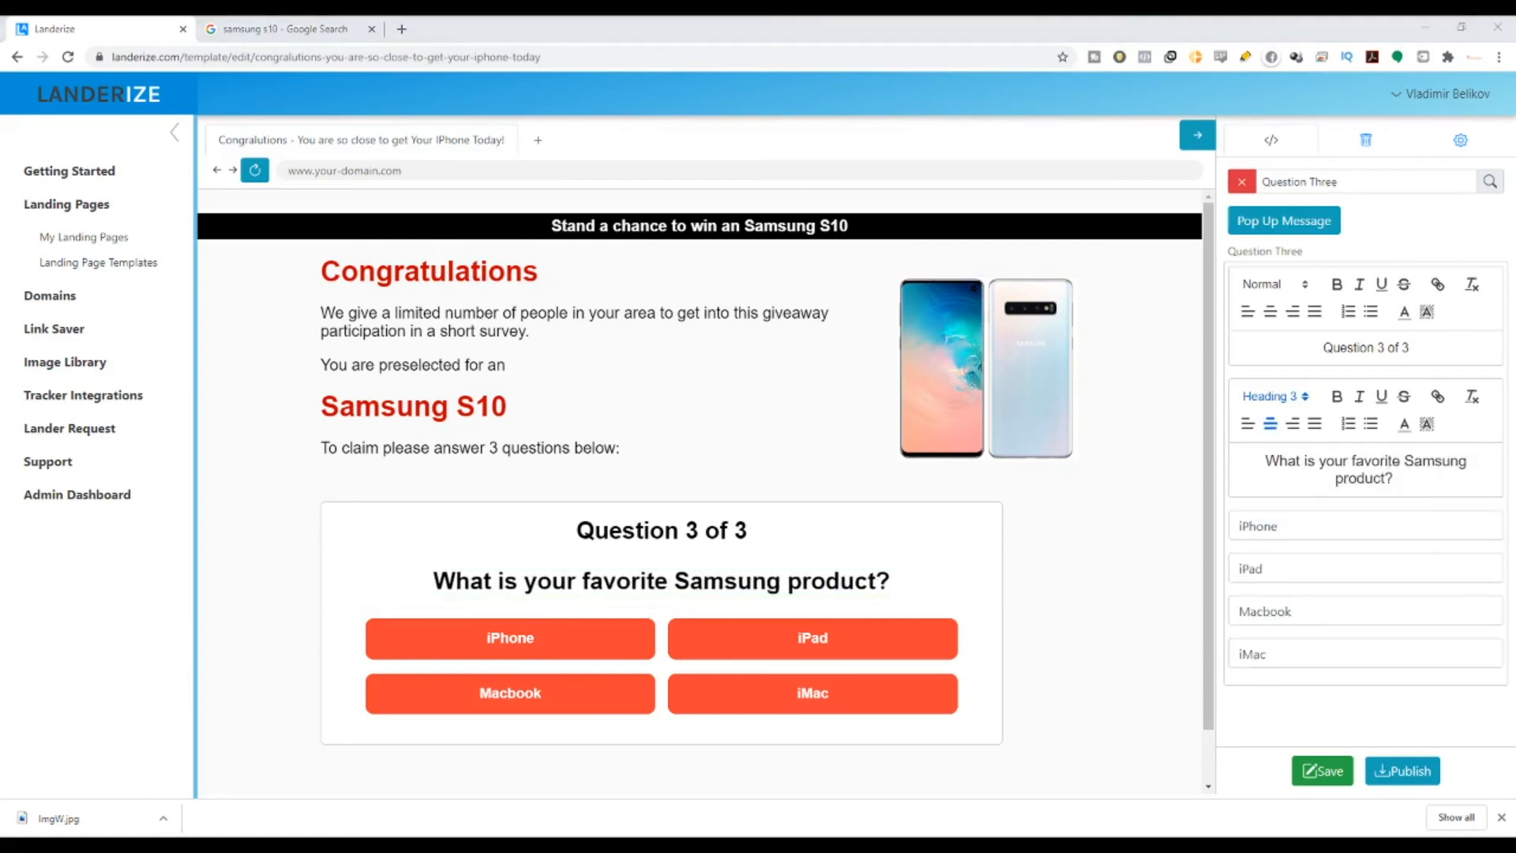
Switch to the Google page and search for "list of popular samsung products".
left_click(310, 24)
left_click(321, 59)
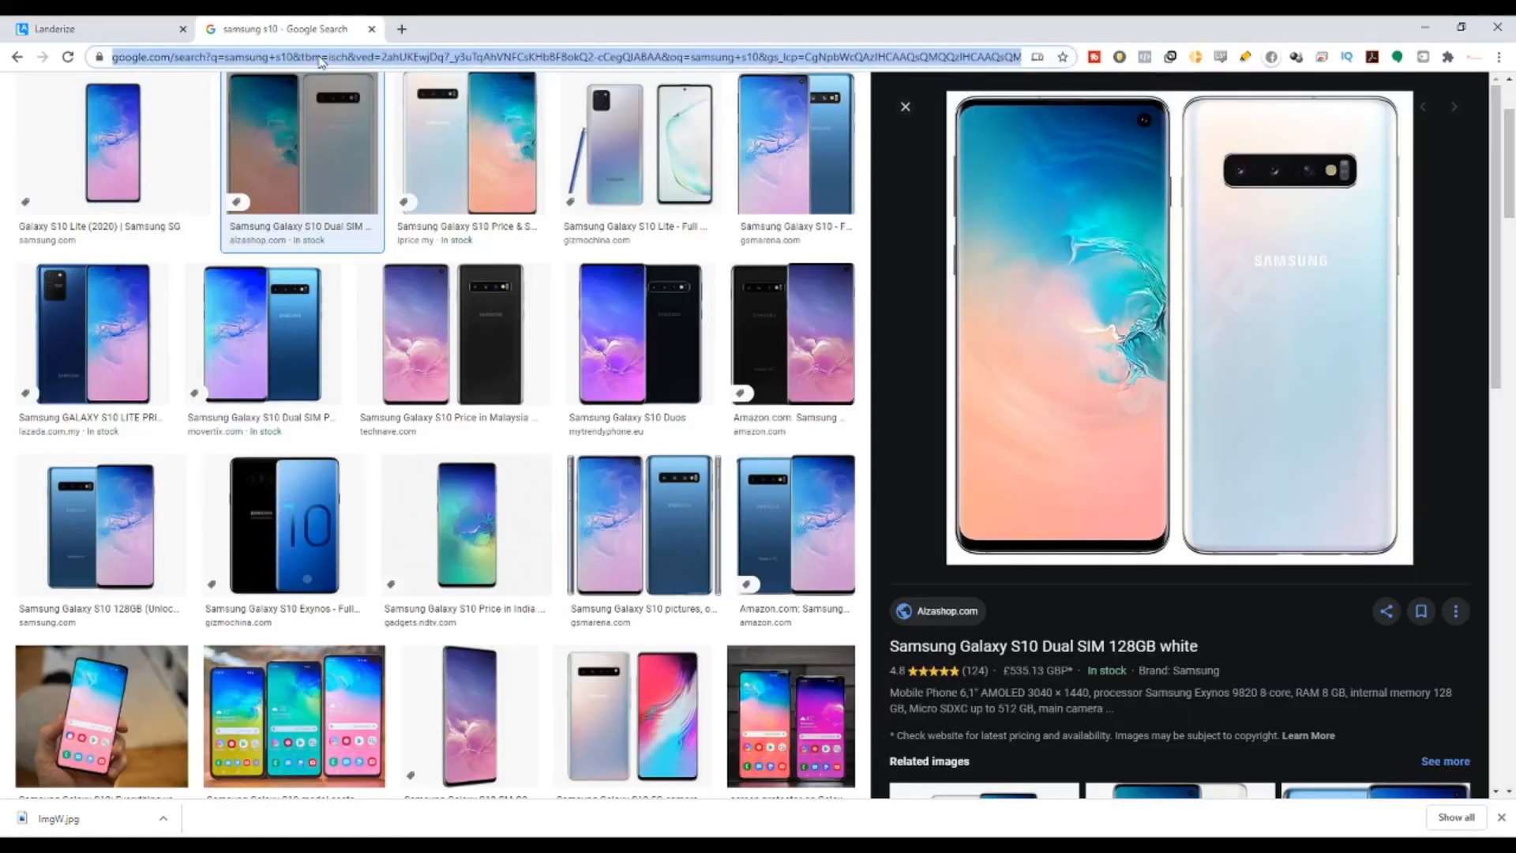
type("list of p")
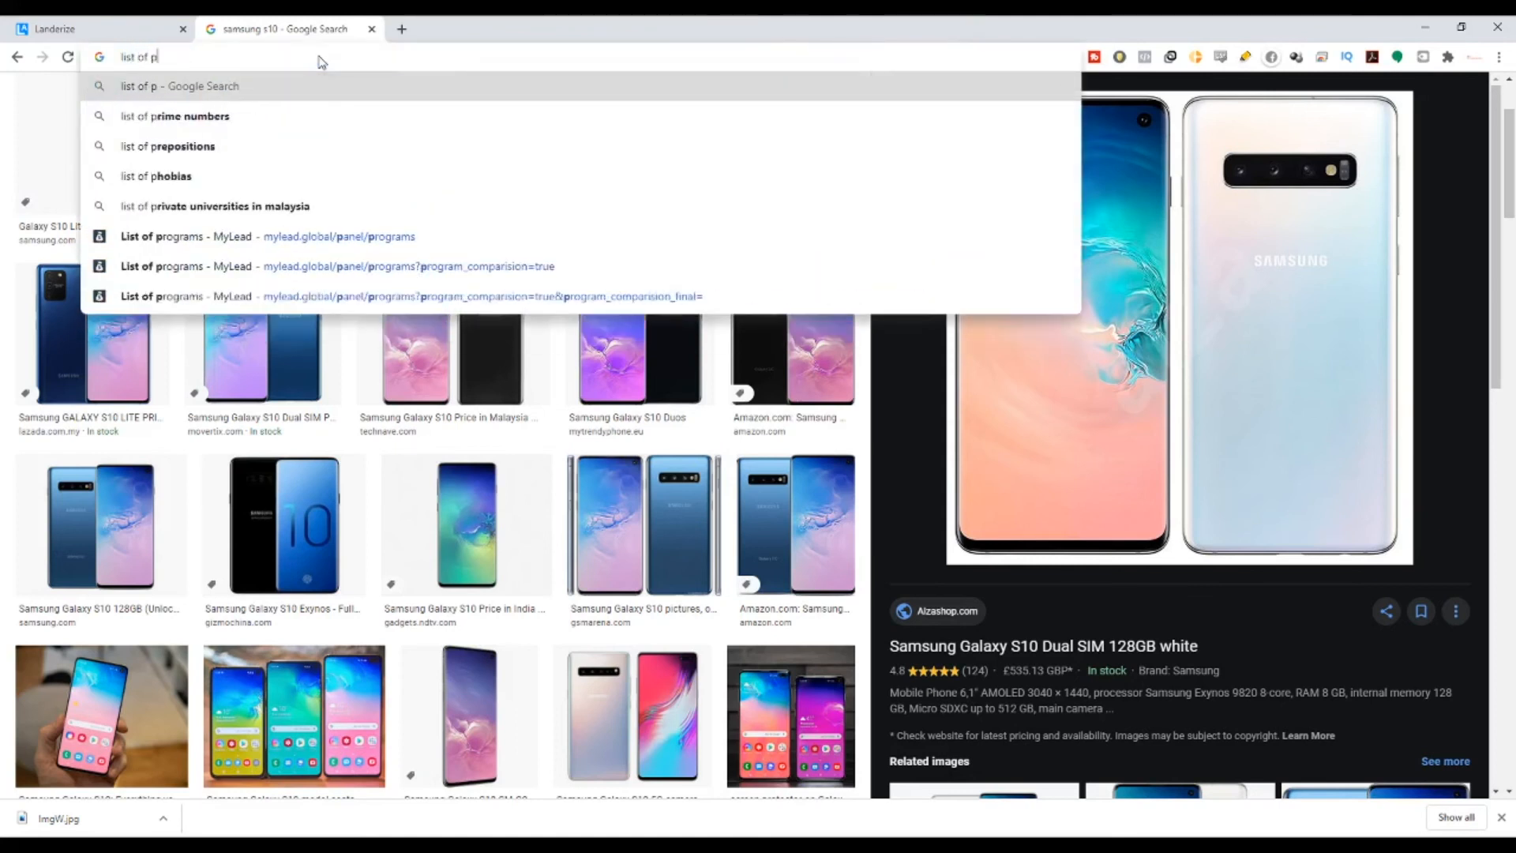
type("opular ")
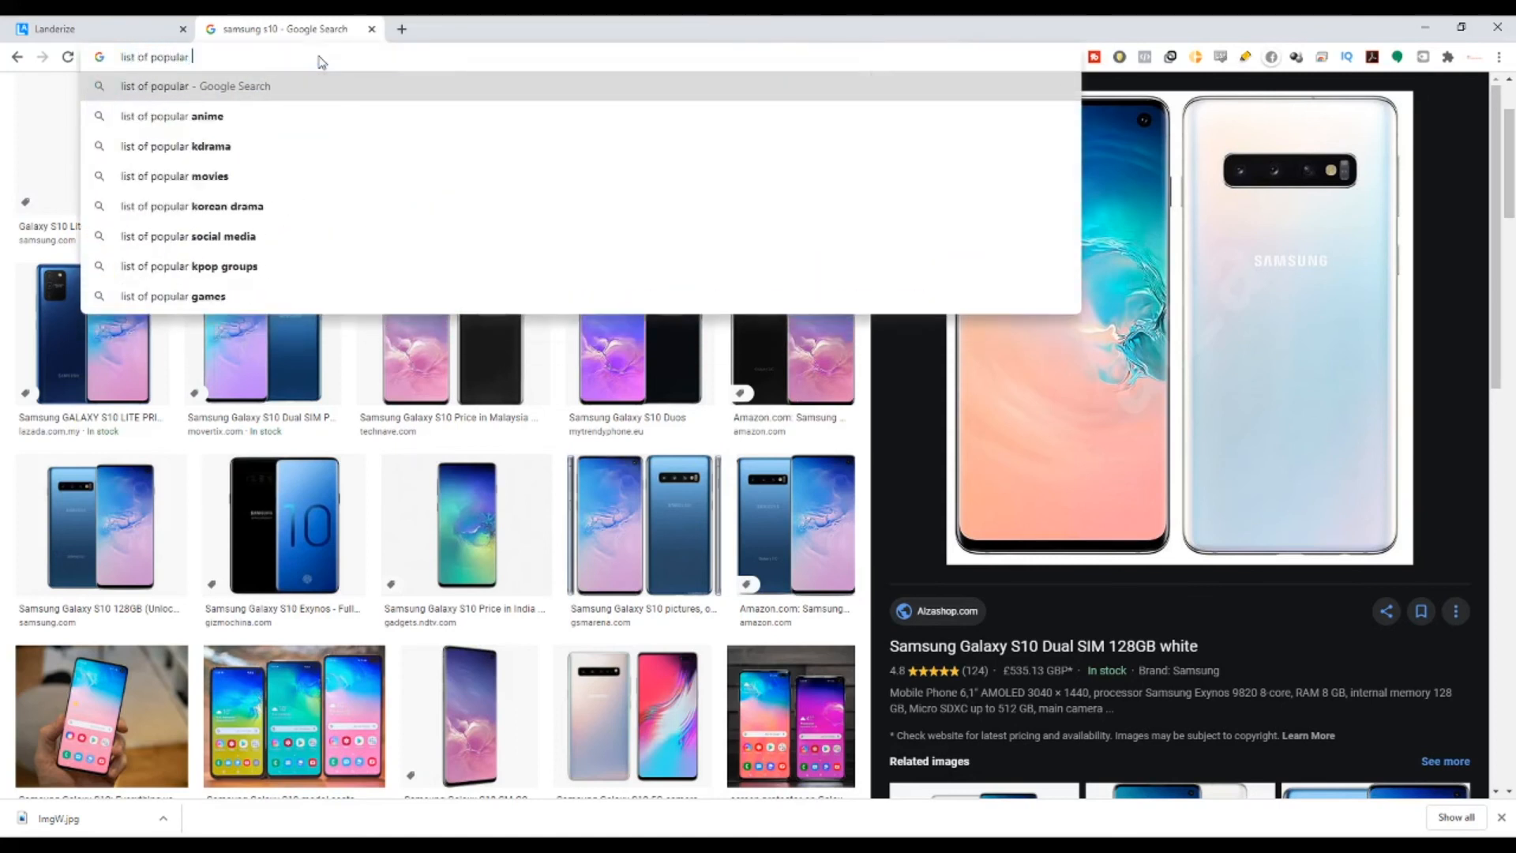
type("samsung produic")
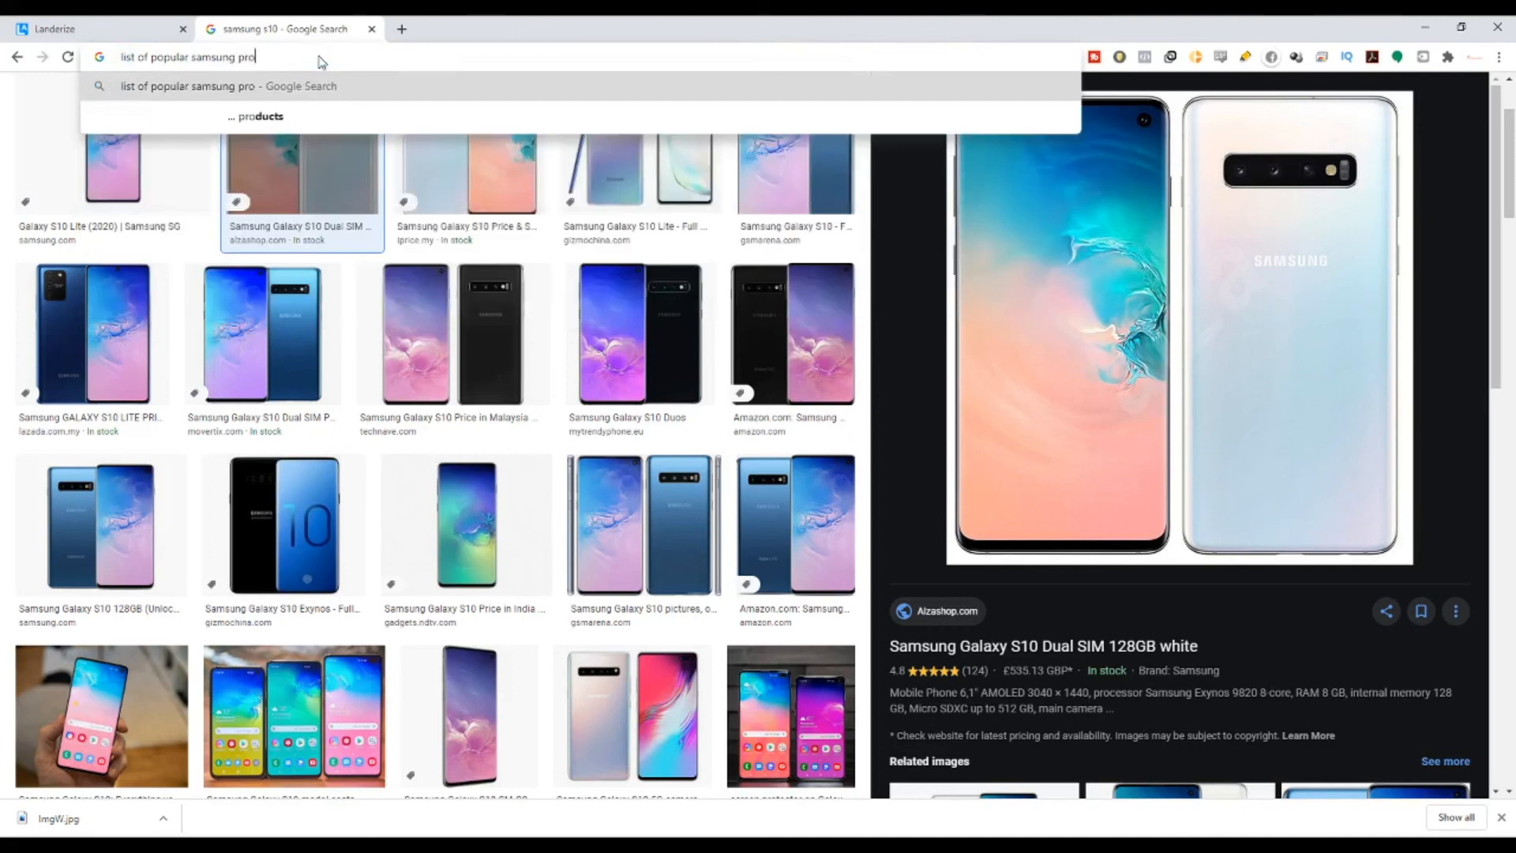
key("BackSpace")
key("BackSpace")
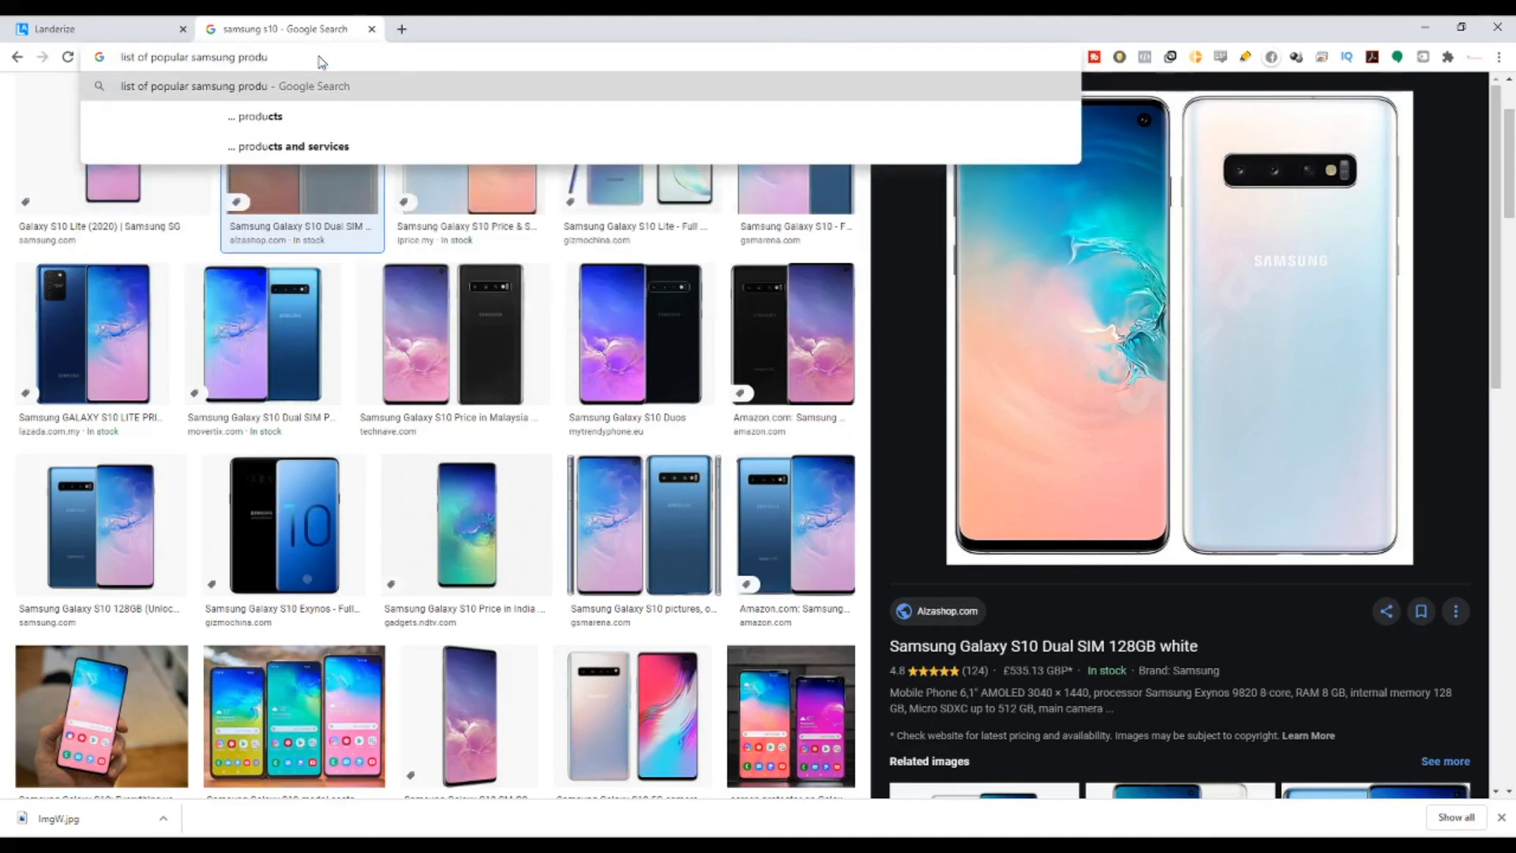
left_click(315, 116)
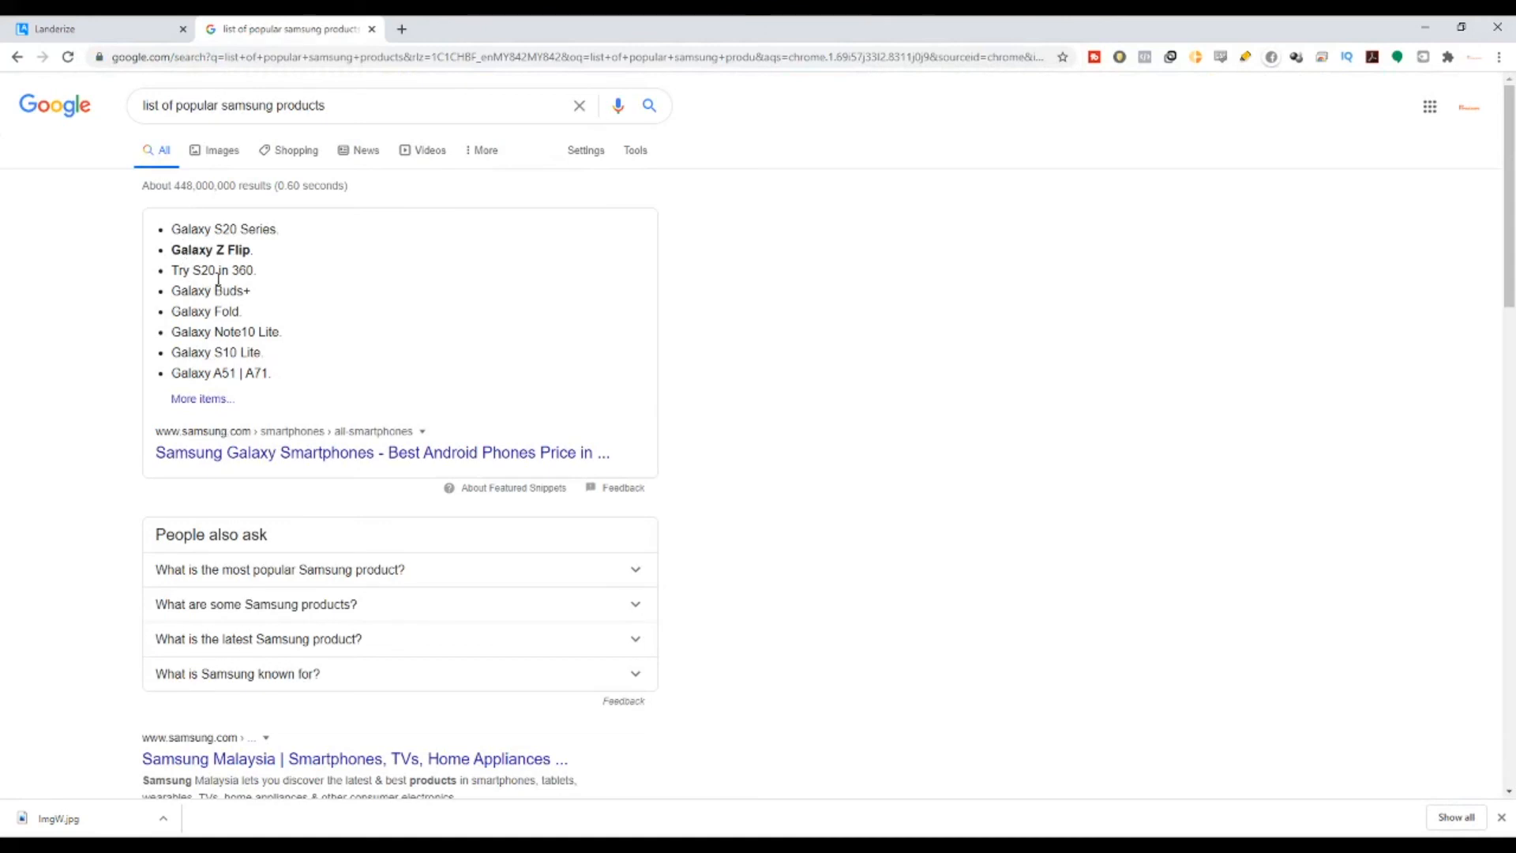
Copy "Galaxy S20 Series" from the search results and replace question 3's first answer, iPhone, with it in Landerize.
key("ctrl+shift+Tab")
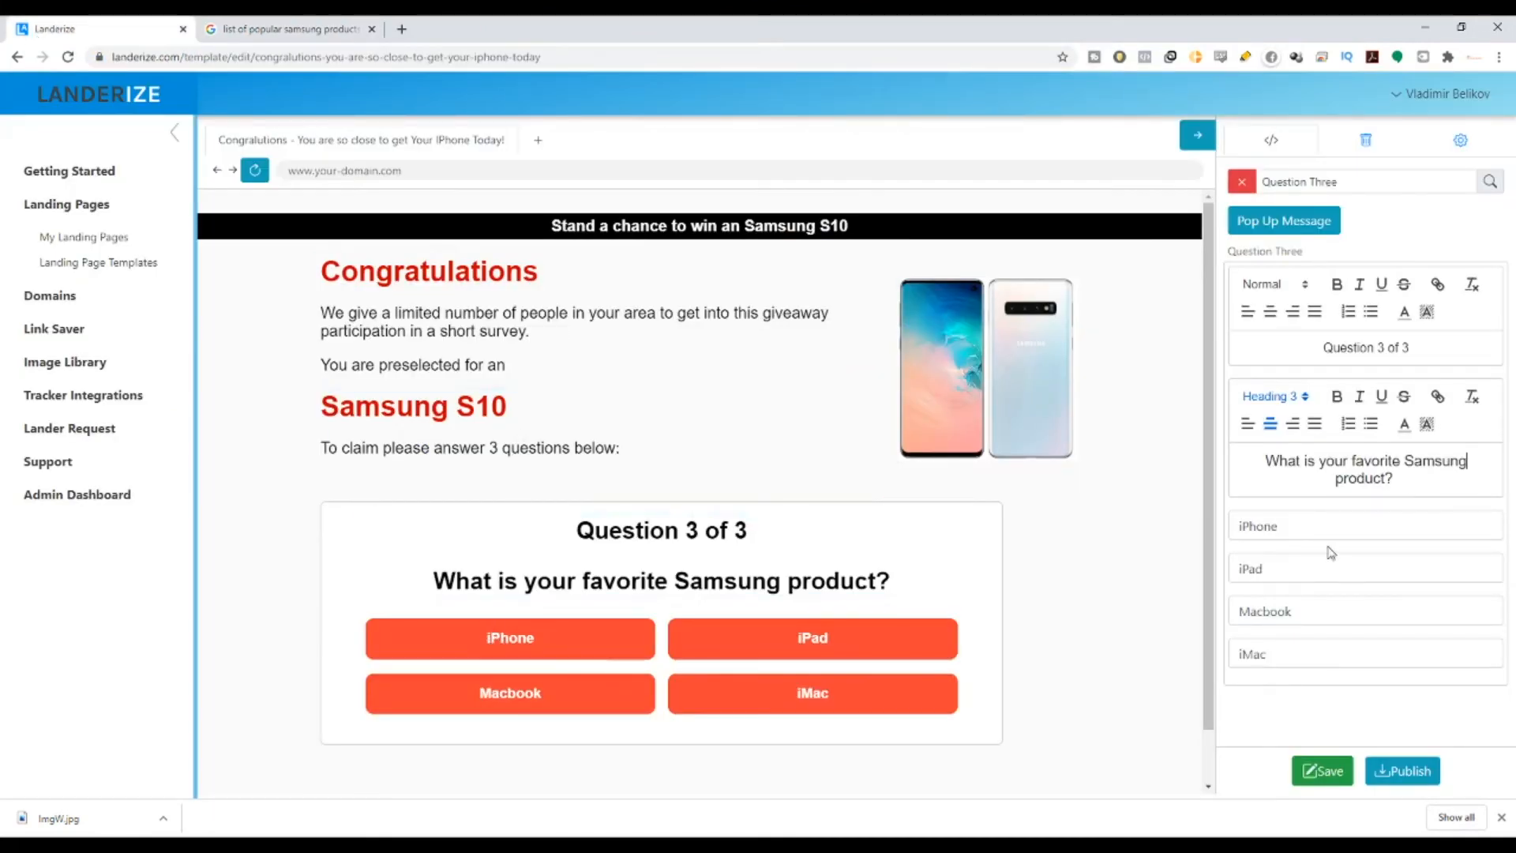
key("ctrl+Tab")
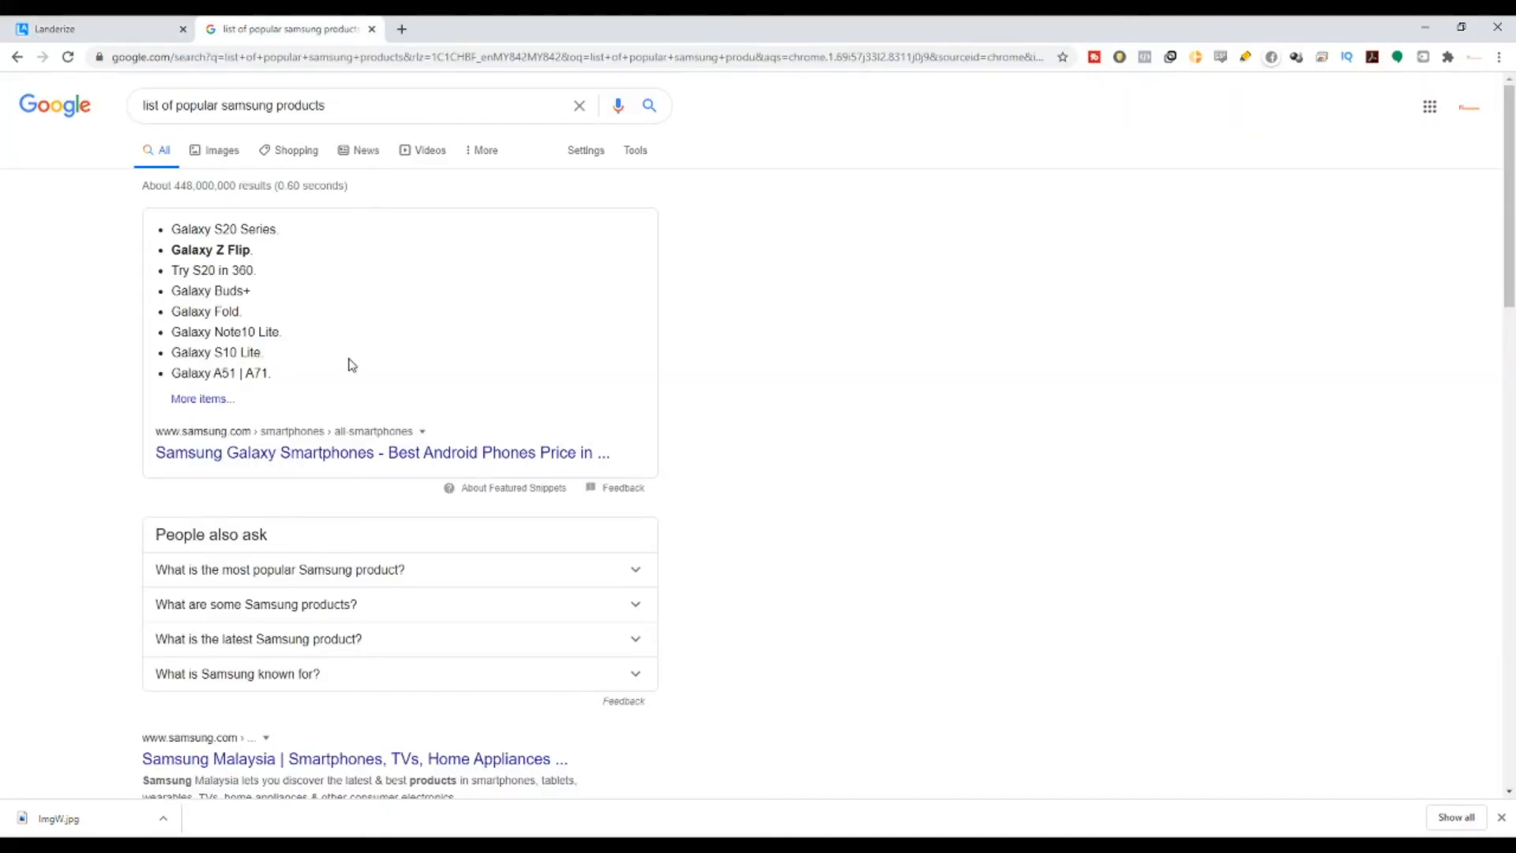
left_click_drag(276, 234, 170, 232)
key("ctrl+c")
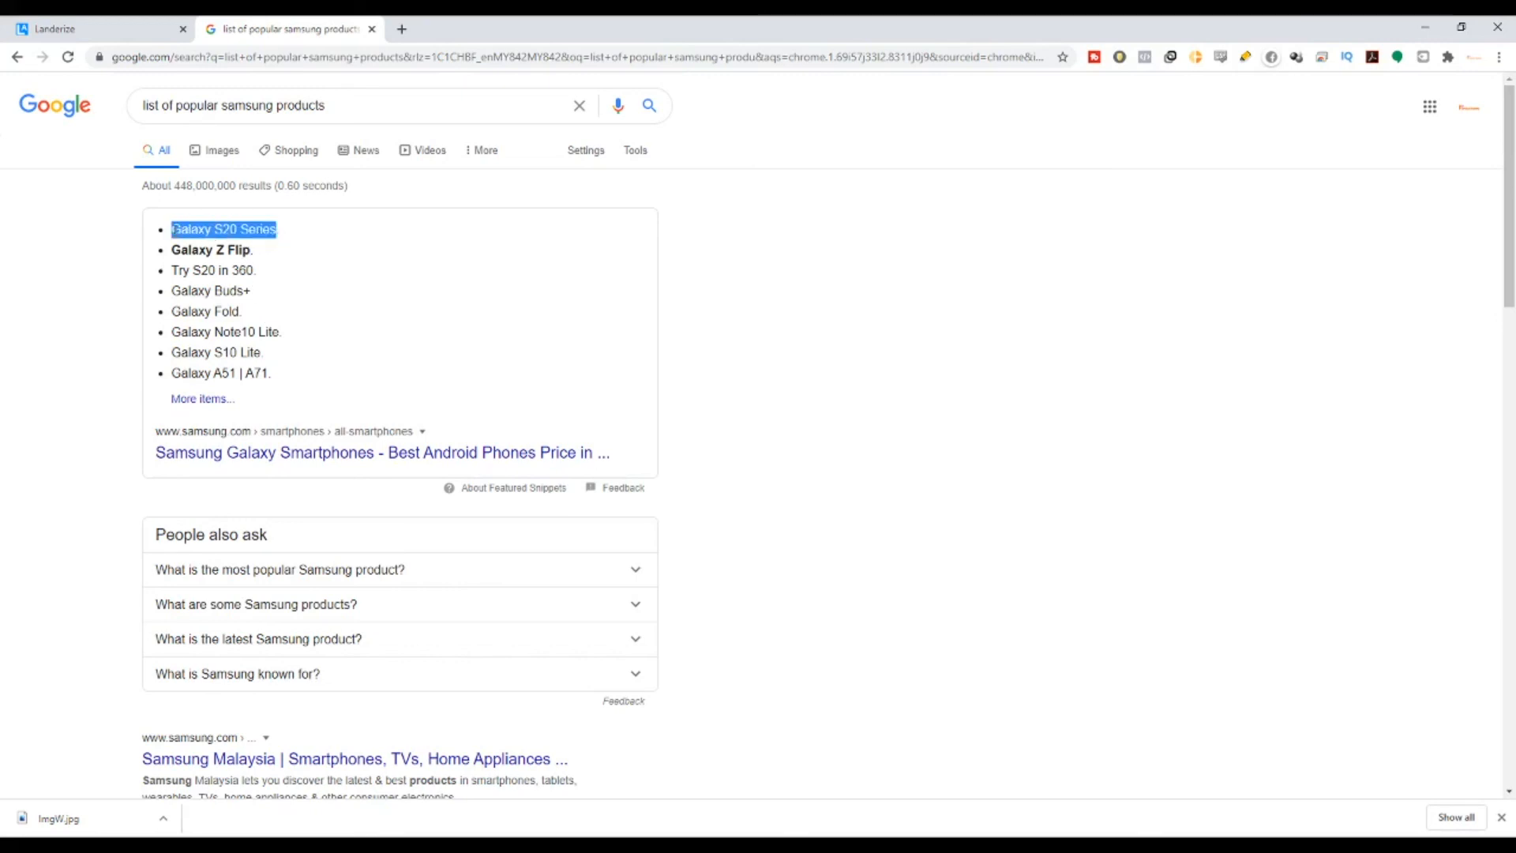
key("ctrl+shift+Tab")
double_click(1300, 526)
key("ctrl+v")
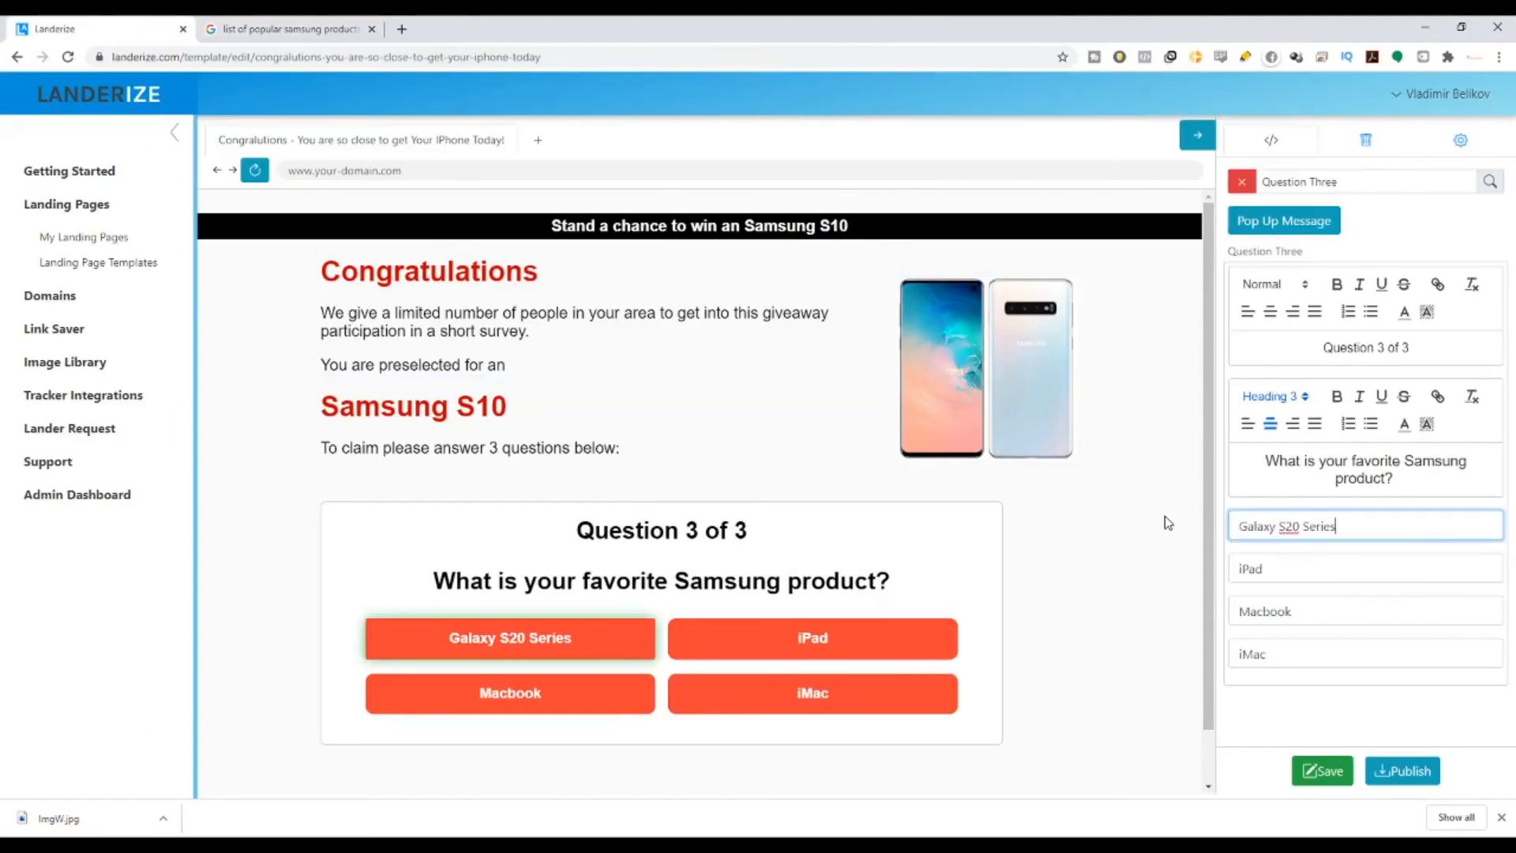
Copy "Galaxy Z Flip" from the Google results and replace question 3's second answer, iPad, with it in Landerize.
left_click(315, 24)
left_click_drag(254, 249, 171, 250)
key("ctrl+c")
left_click(126, 29)
double_click(1296, 569)
key("ctrl+v")
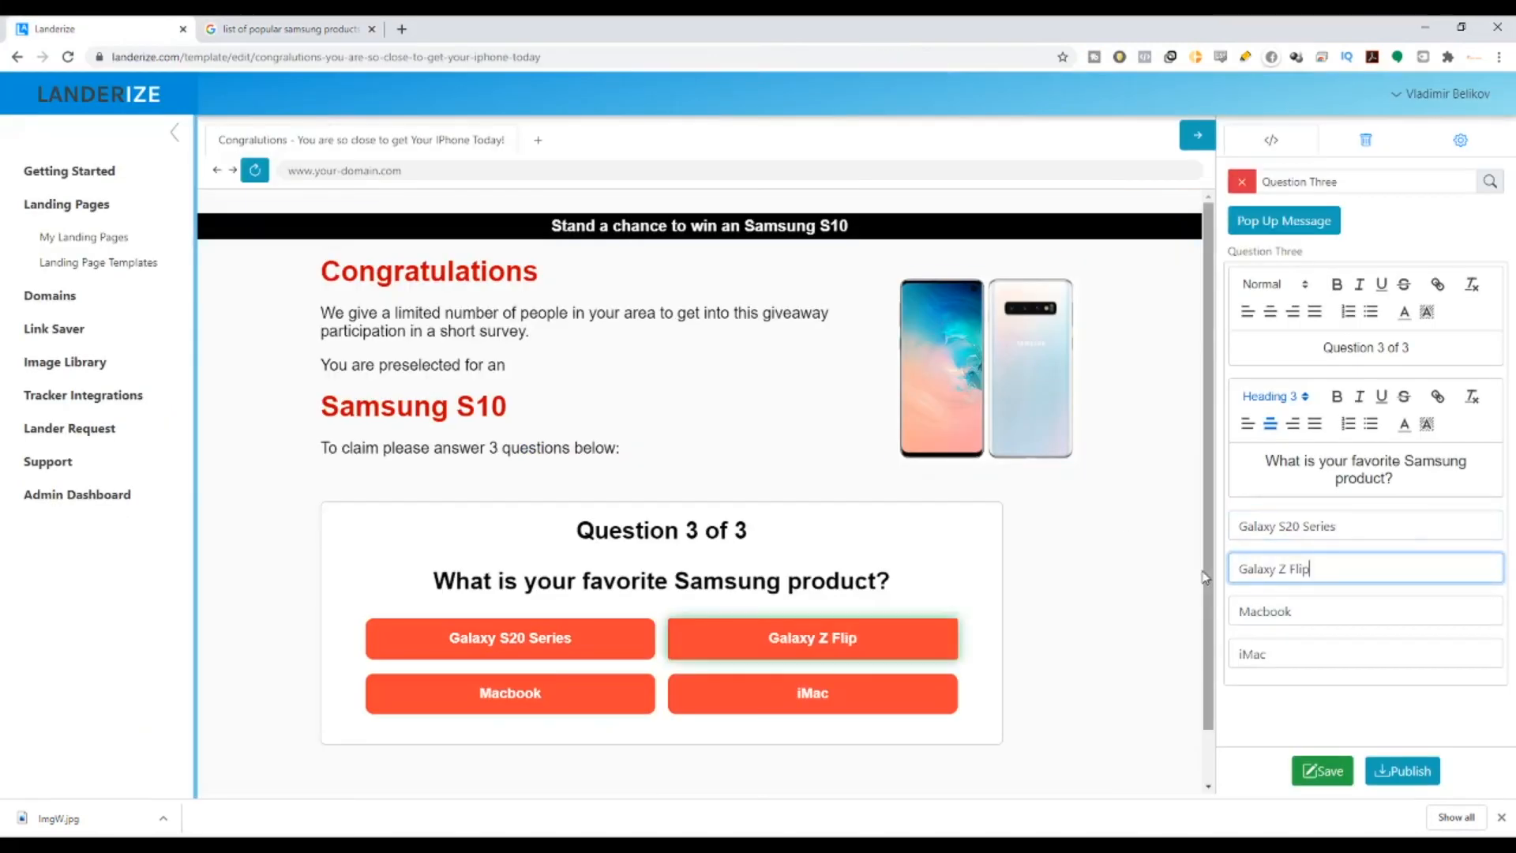
Copy "Galaxy Note10 Lite" from the Google results and replace question 3's third answer, Macbook, with it in Landerize.
left_click(249, 24)
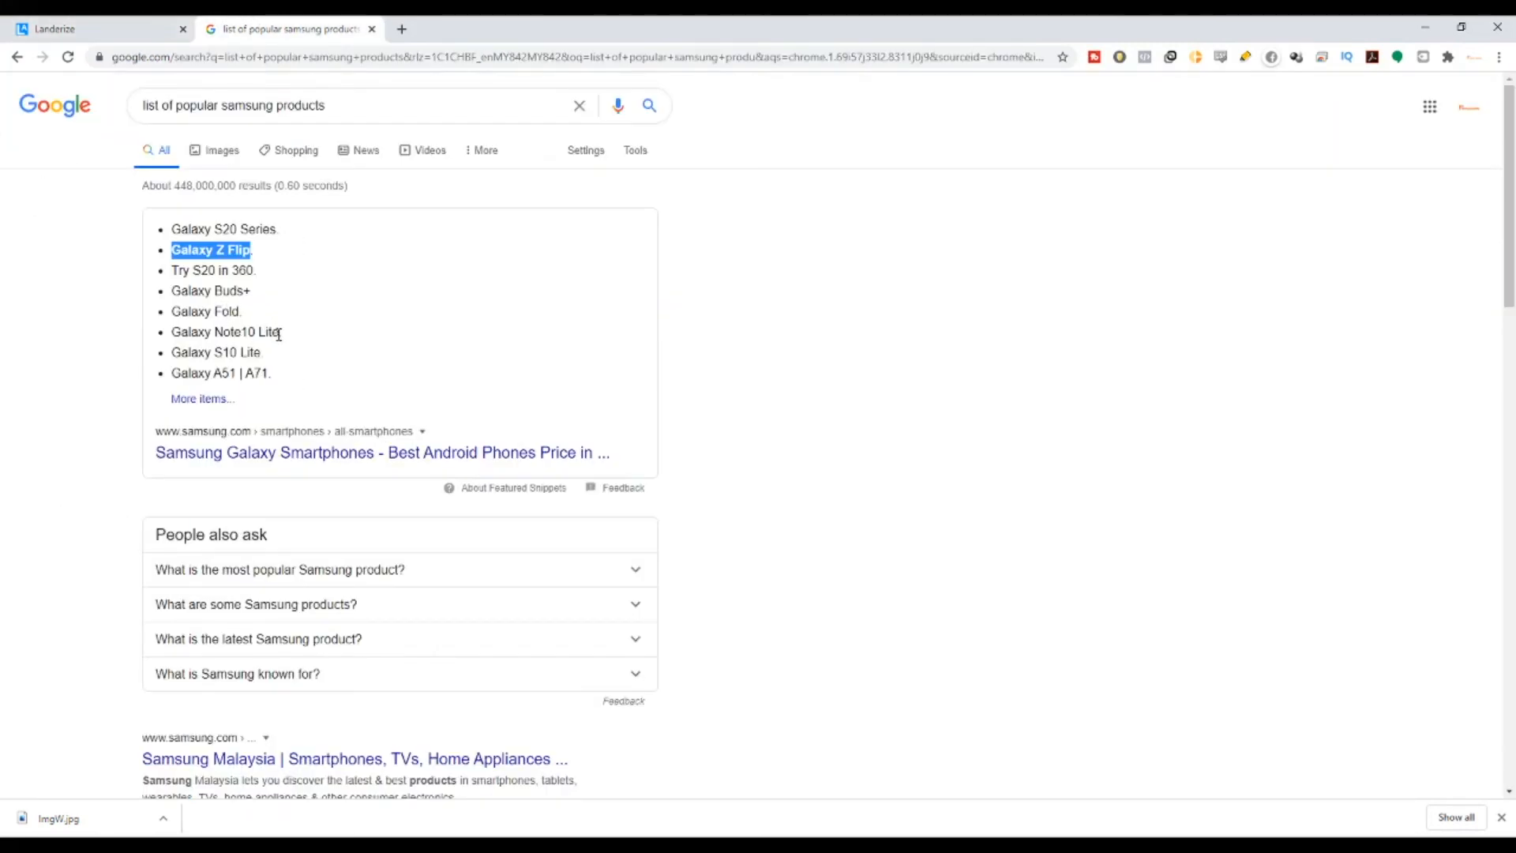
left_click_drag(278, 333, 181, 332)
key("ctrl+c")
left_click(95, 29)
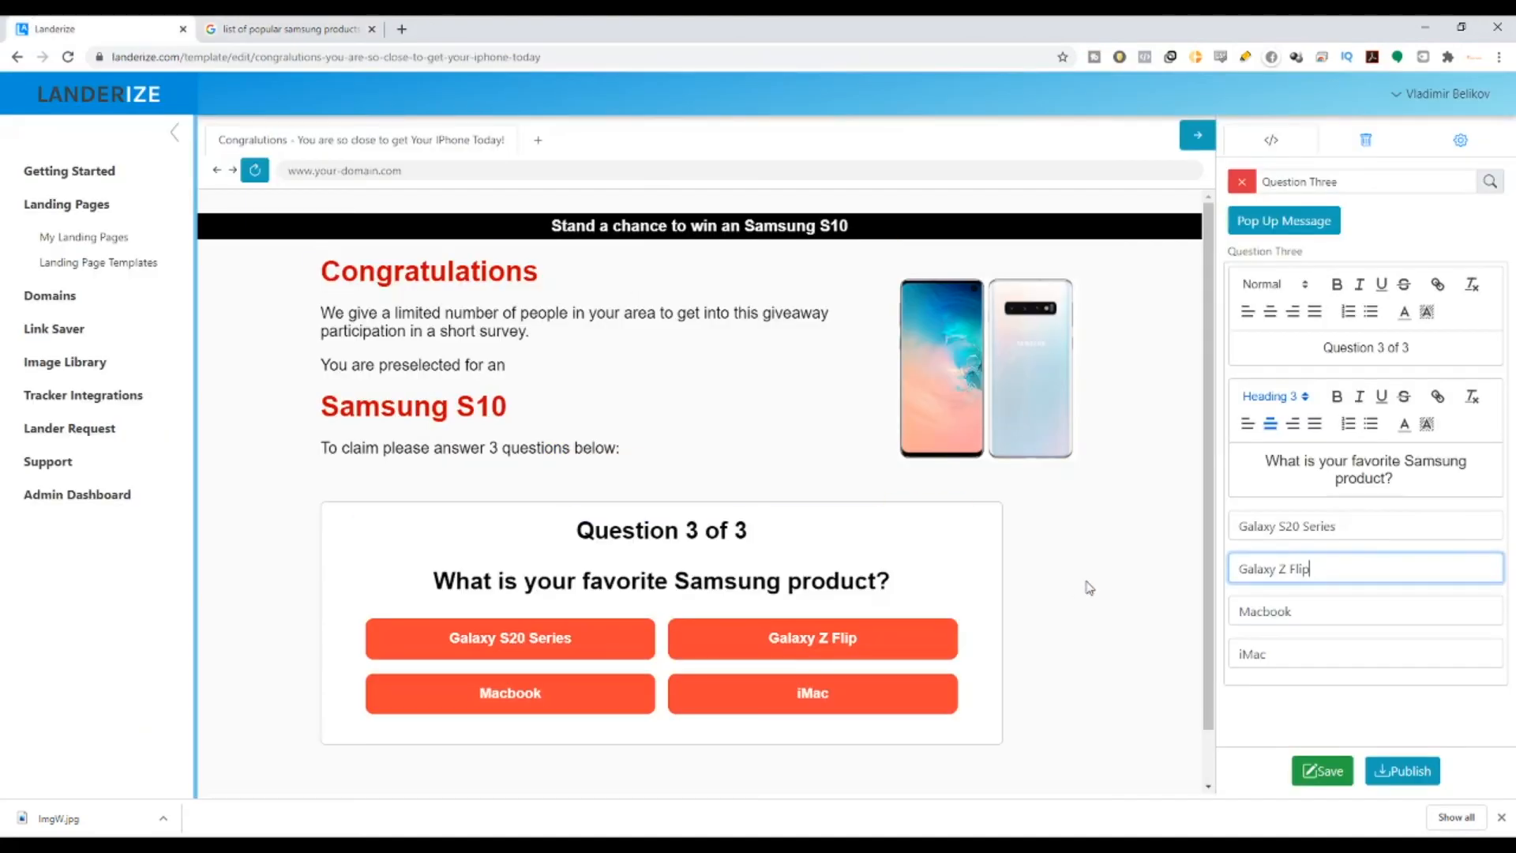
left_click_drag(1296, 612, 1248, 612)
key("ctrl+v")
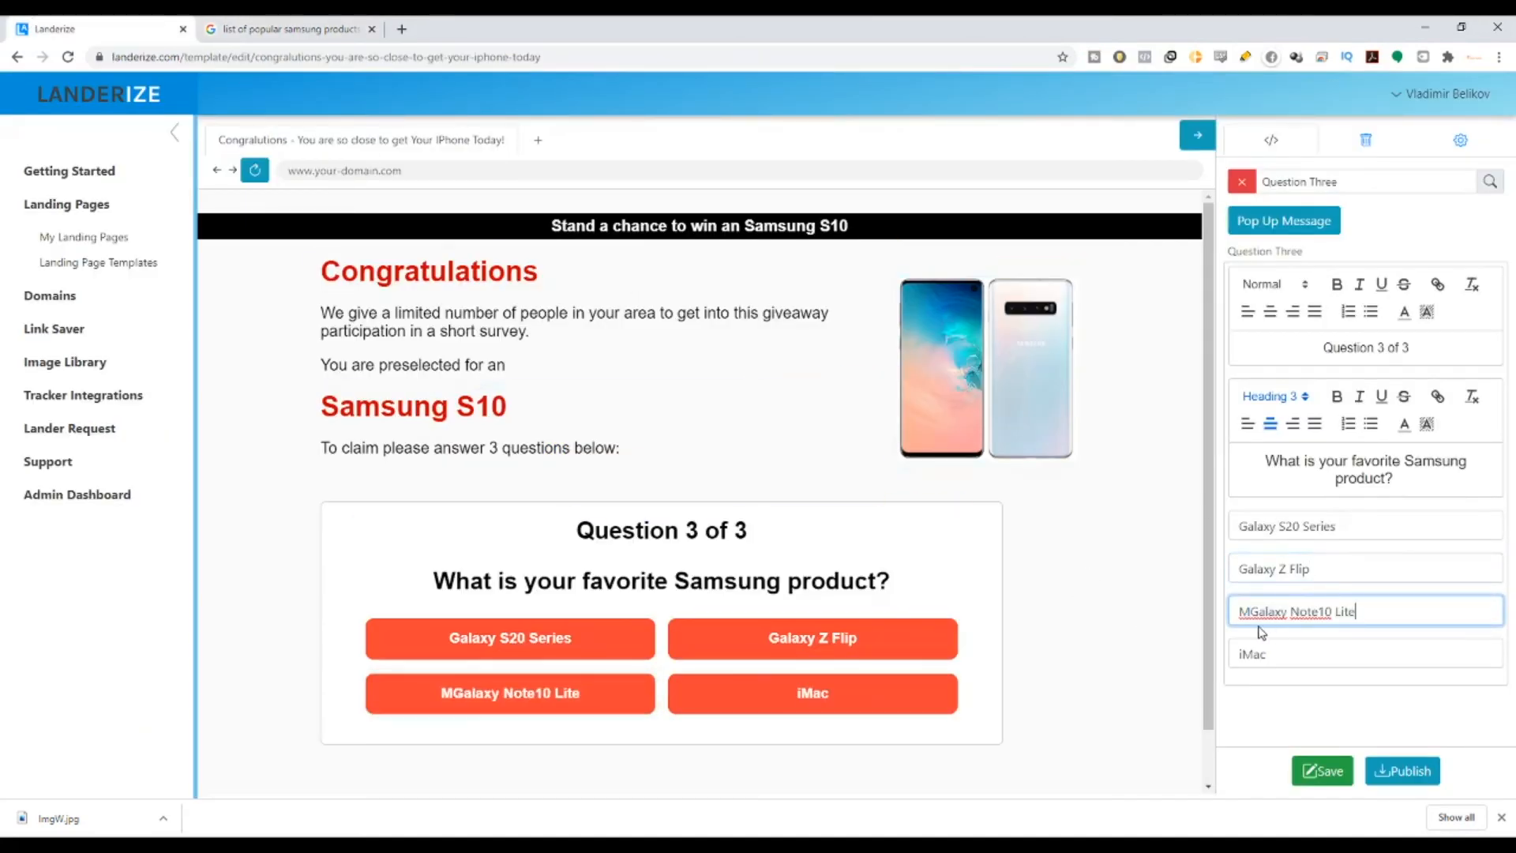
Copy "Galaxy S10 Lite" from the Google results and replace question 3's fourth answer, iMac, with it in Landerize.
left_click(328, 29)
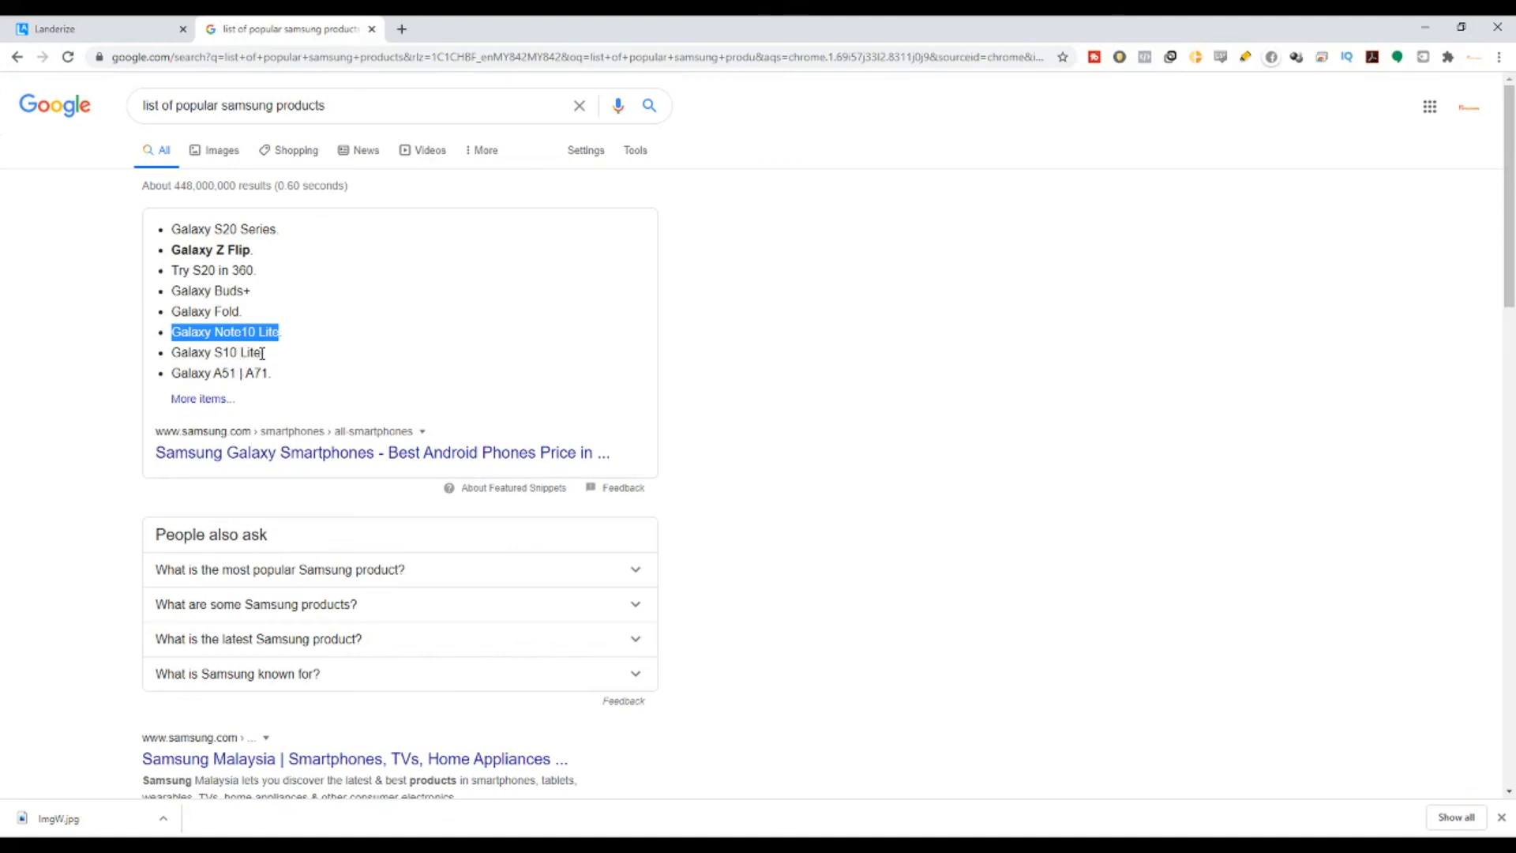
left_click_drag(263, 353, 171, 353)
left_click(95, 28)
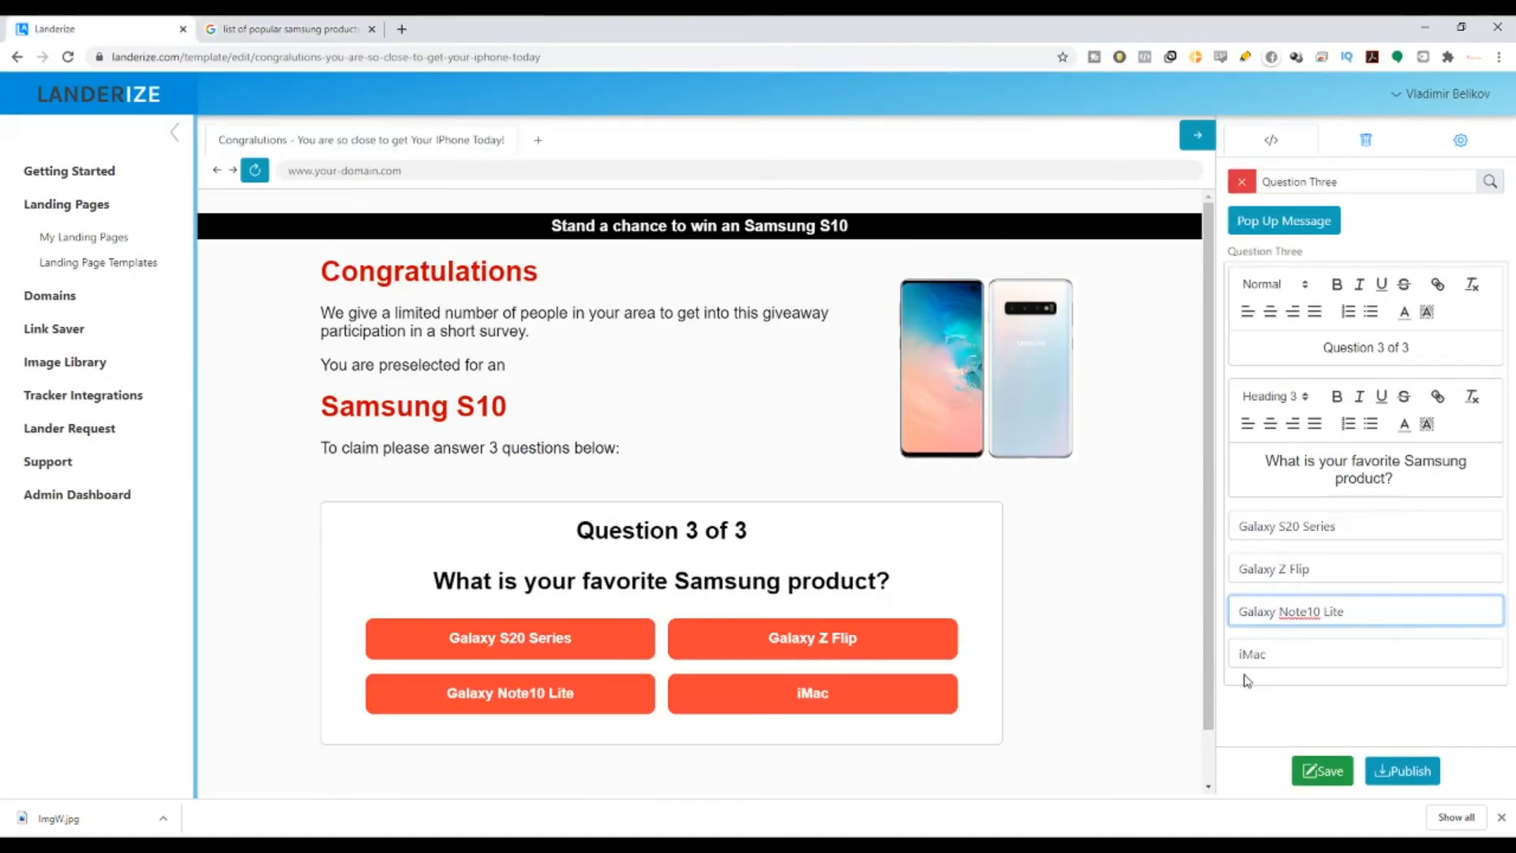
key("Tab")
key("ctrl+v")
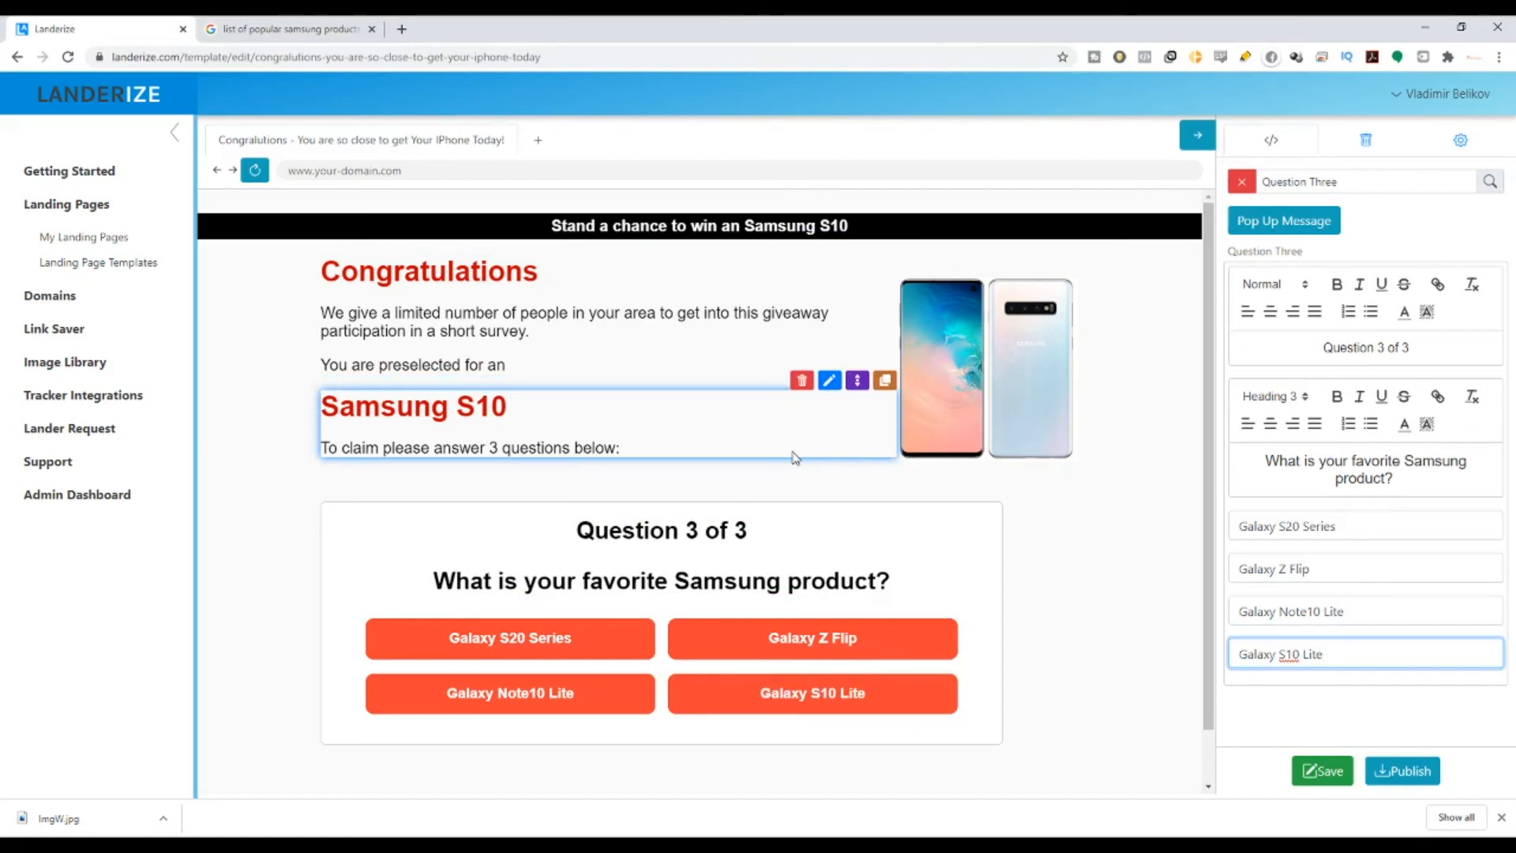
left_click(443, 843)
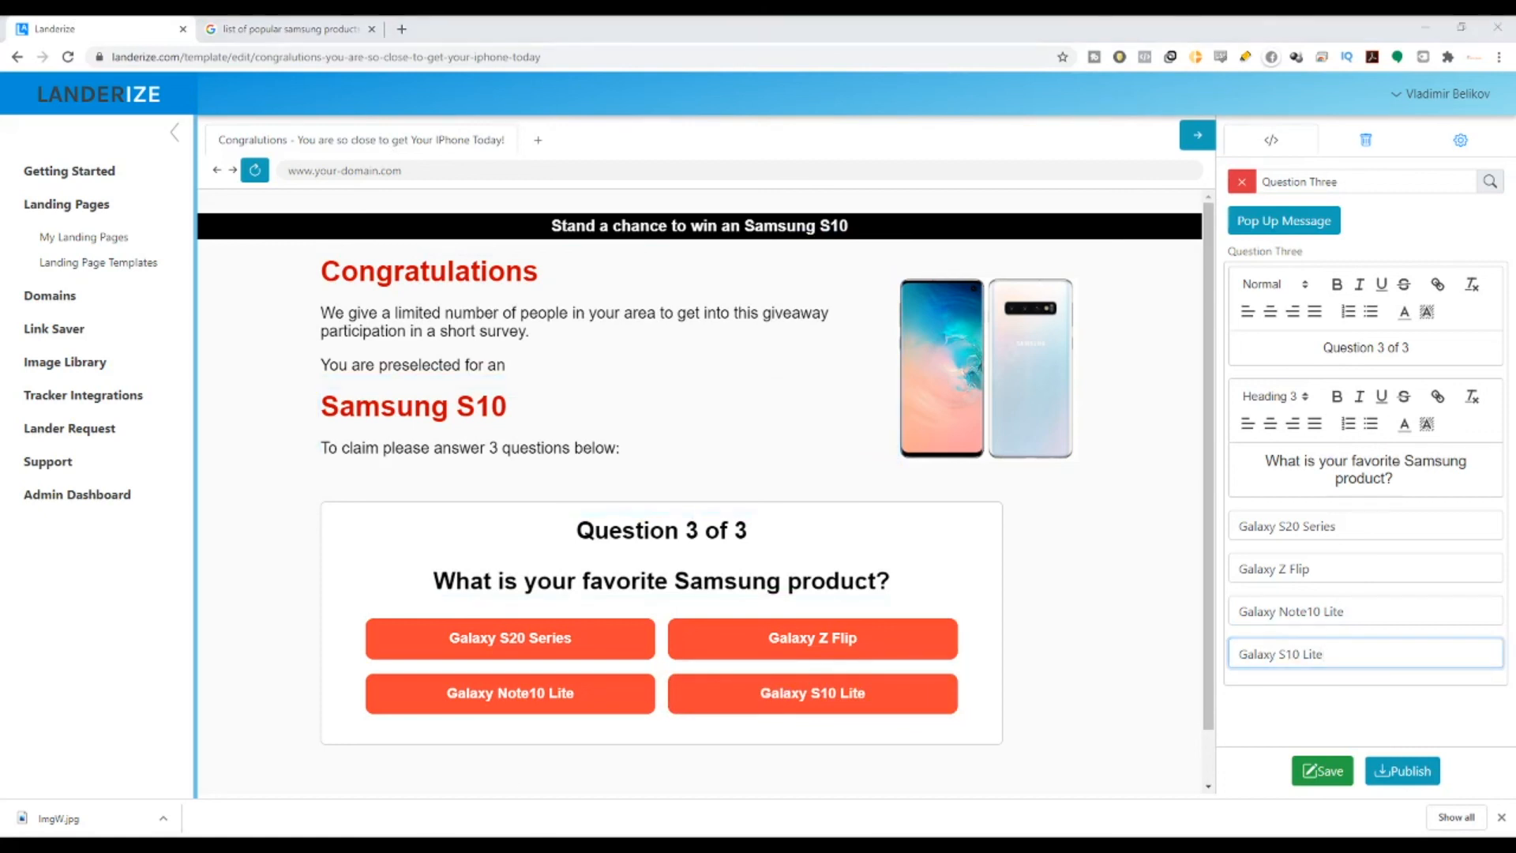